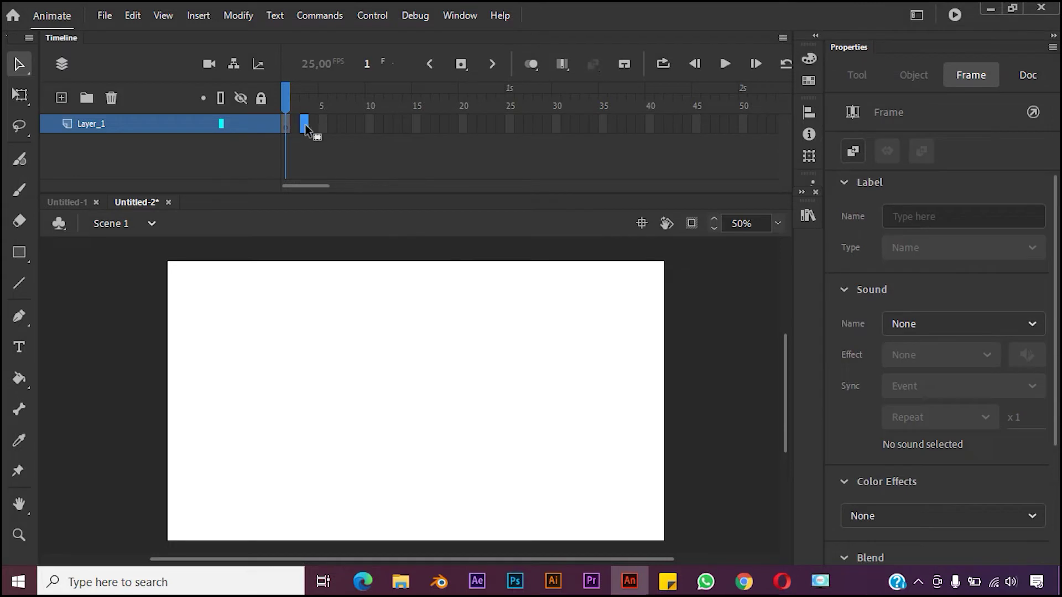
pyautogui.click(370, 125)
pyautogui.click(407, 125)
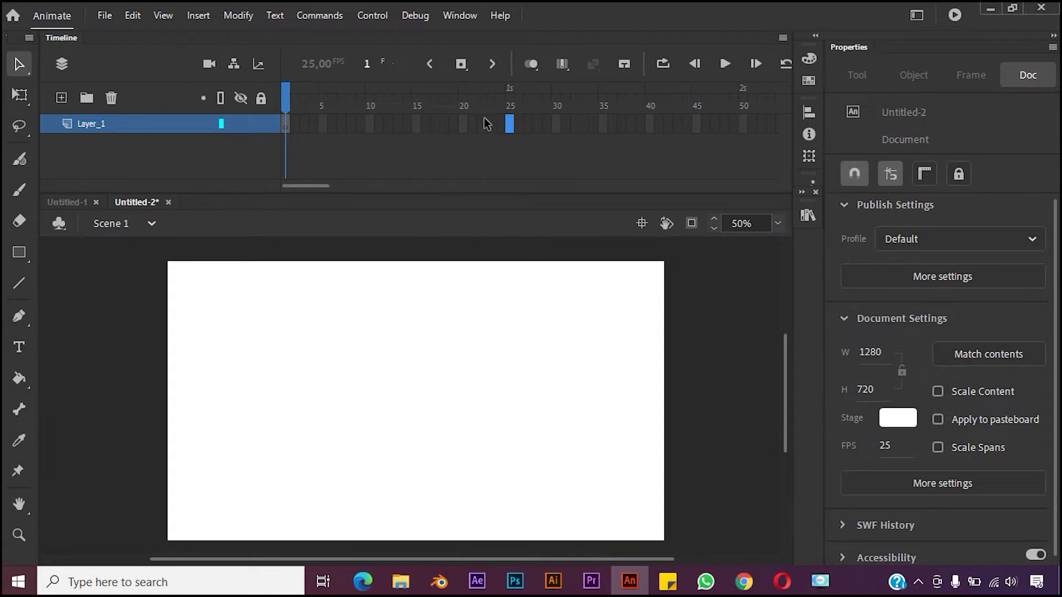
pyautogui.click(286, 123)
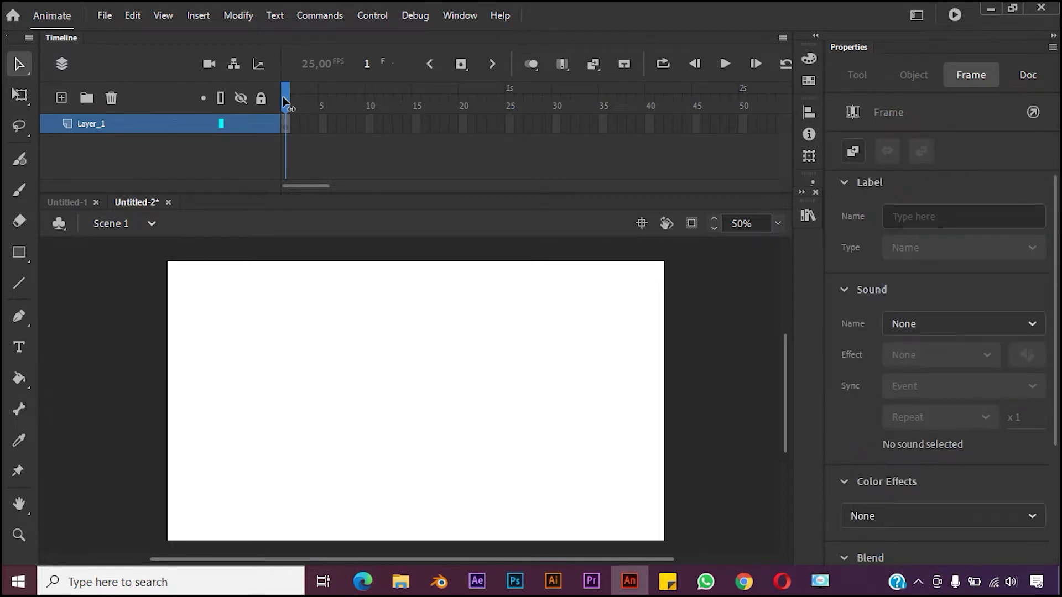
pyautogui.click(349, 120)
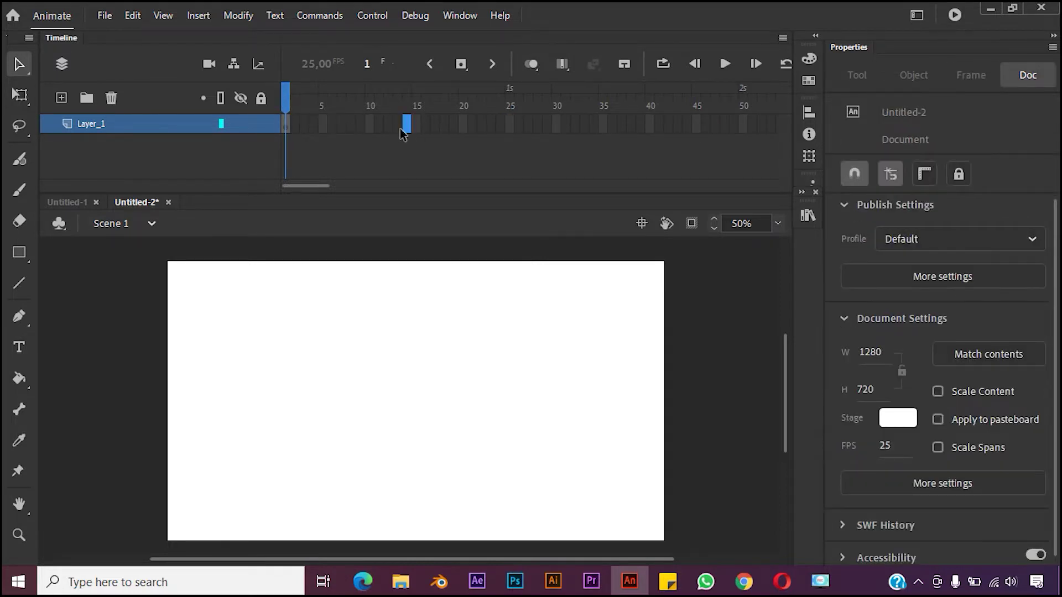
# - Draw a small freehand five-pointed star with the Classic Brush near the stage's upper-left area on frame 1 of Layer_1
pyautogui.click(285, 125)
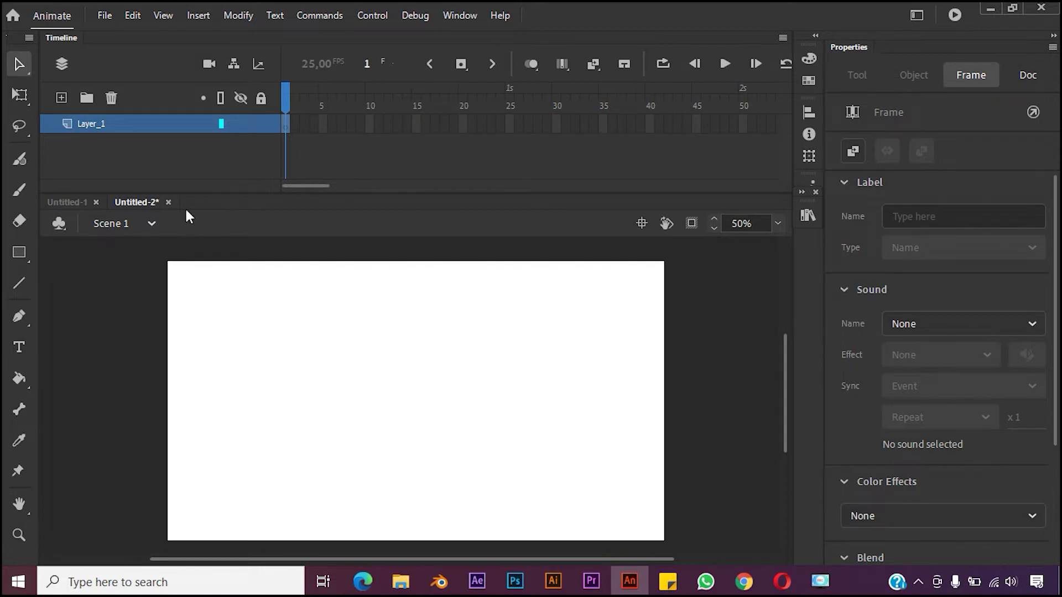
pyautogui.click(19, 191)
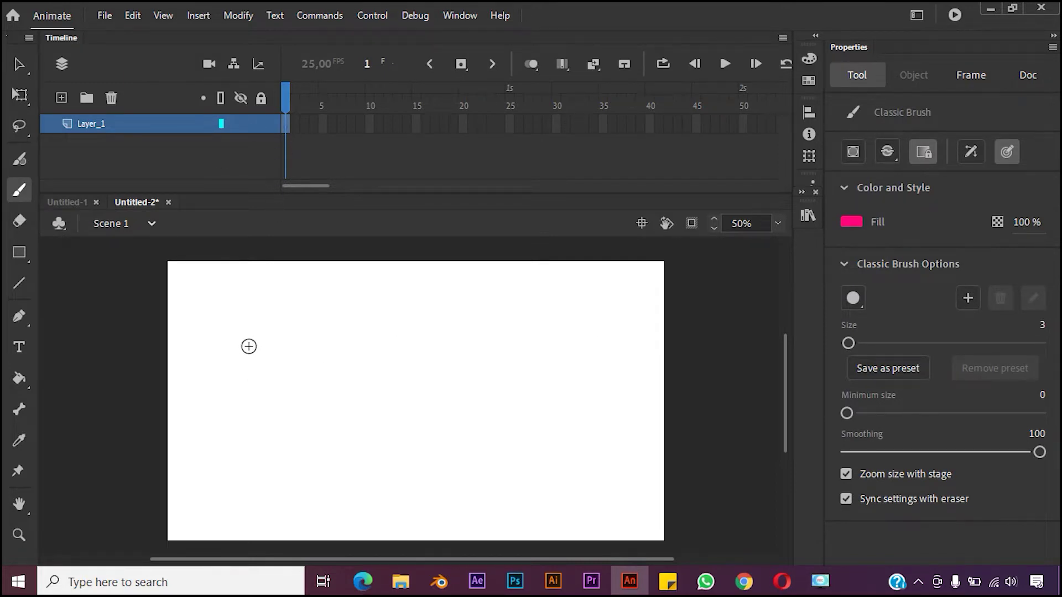
pyautogui.moveTo(217, 339)
pyautogui.mouseDown()
pyautogui.moveTo(284, 336)
pyautogui.moveTo(240, 384)
pyautogui.moveTo(245, 320)
pyautogui.moveTo(269, 377)
pyautogui.moveTo(219, 339)
pyautogui.mouseUp()
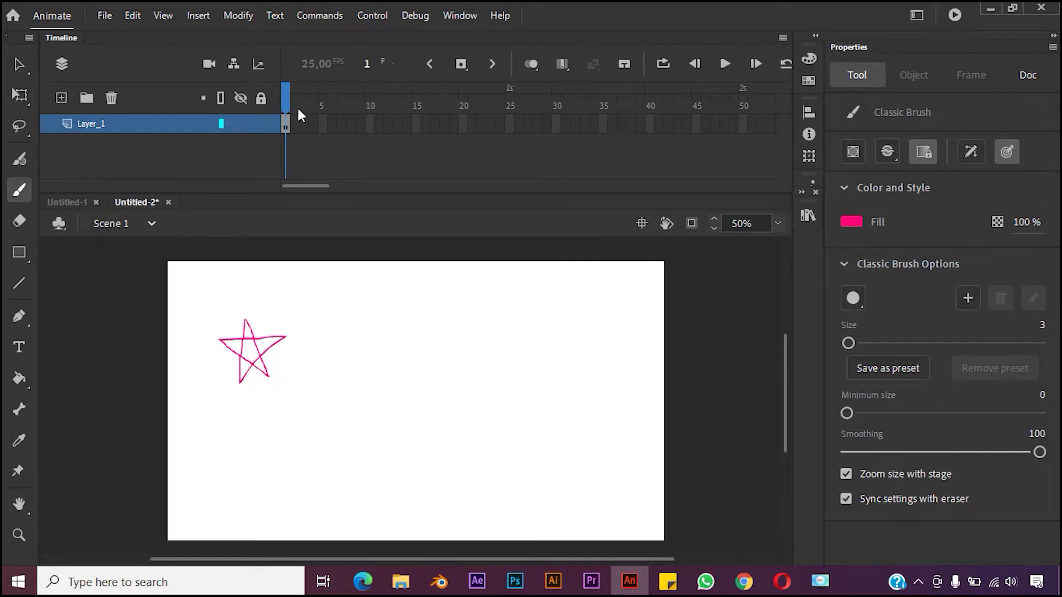
# - Insert a keyframe at frame 5 of Layer_1
pyautogui.click(323, 123)
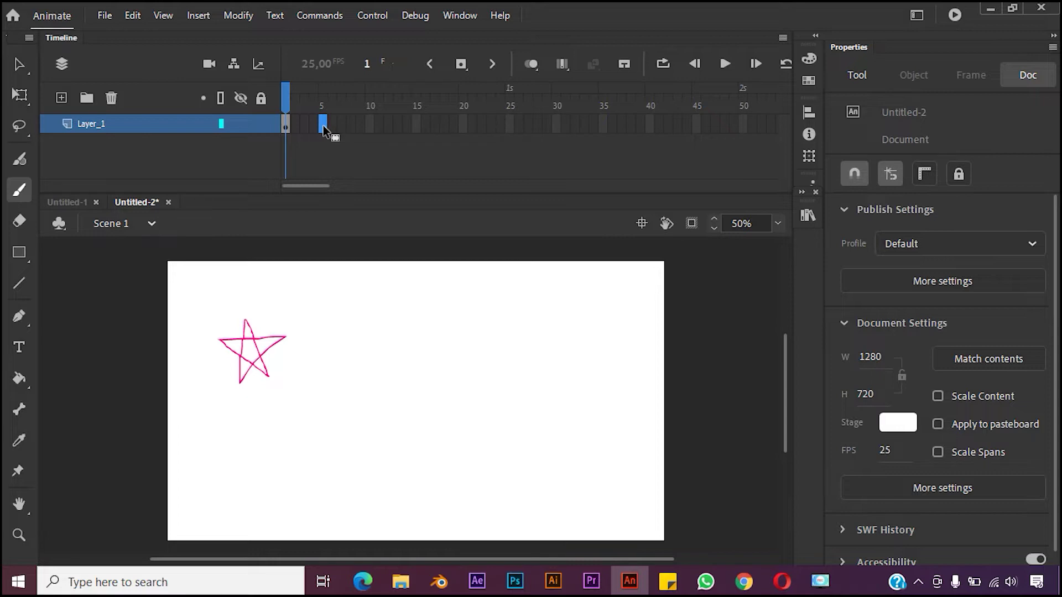
pyautogui.rightClick(323, 126)
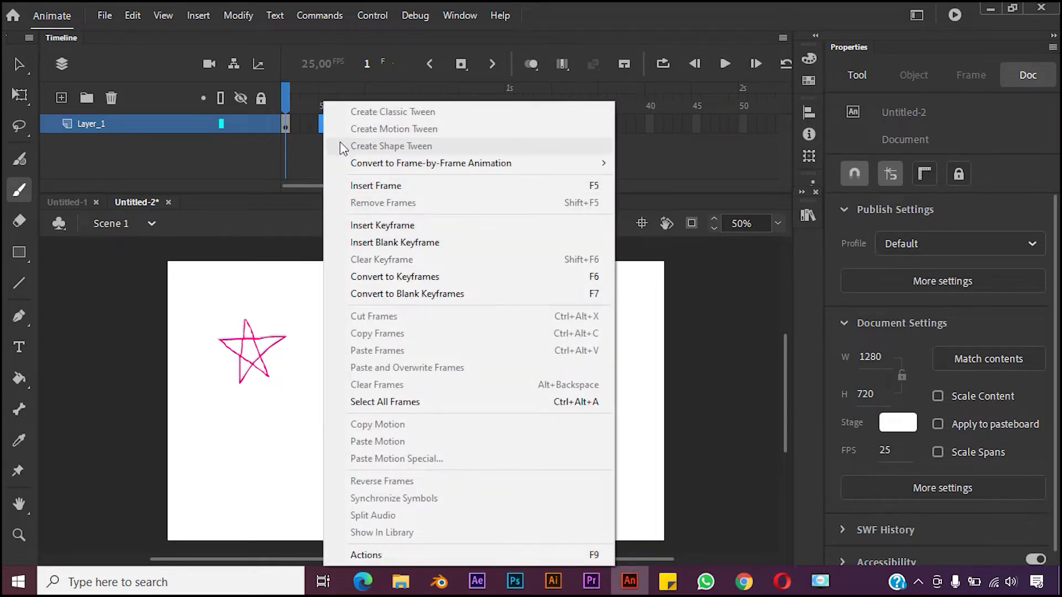
pyautogui.click(374, 225)
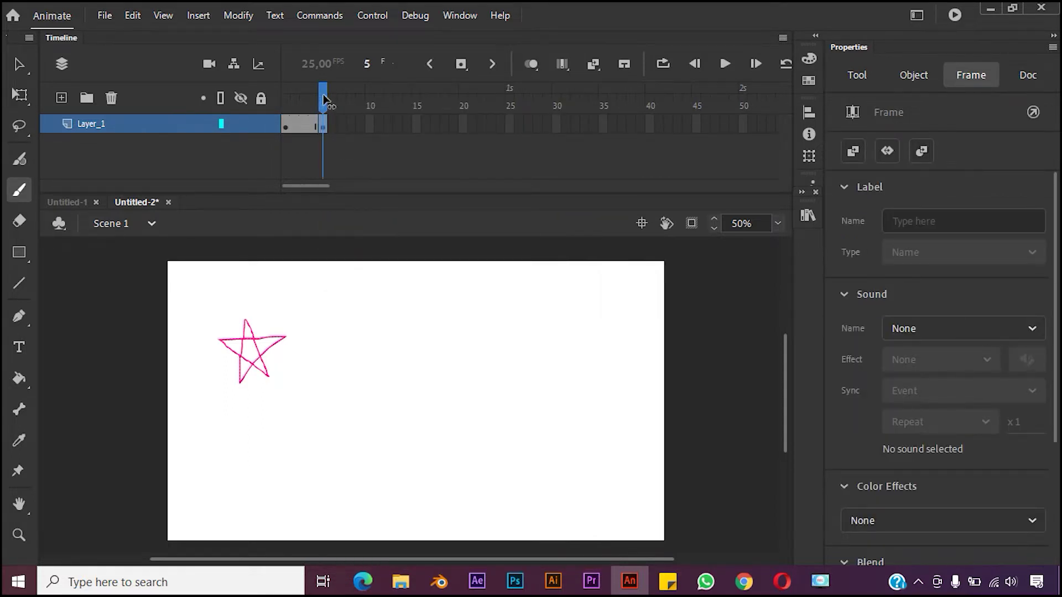
pyautogui.moveTo(323, 105)
pyautogui.mouseDown()
pyautogui.moveTo(281, 111)
pyautogui.moveTo(323, 117)
pyautogui.mouseUp()
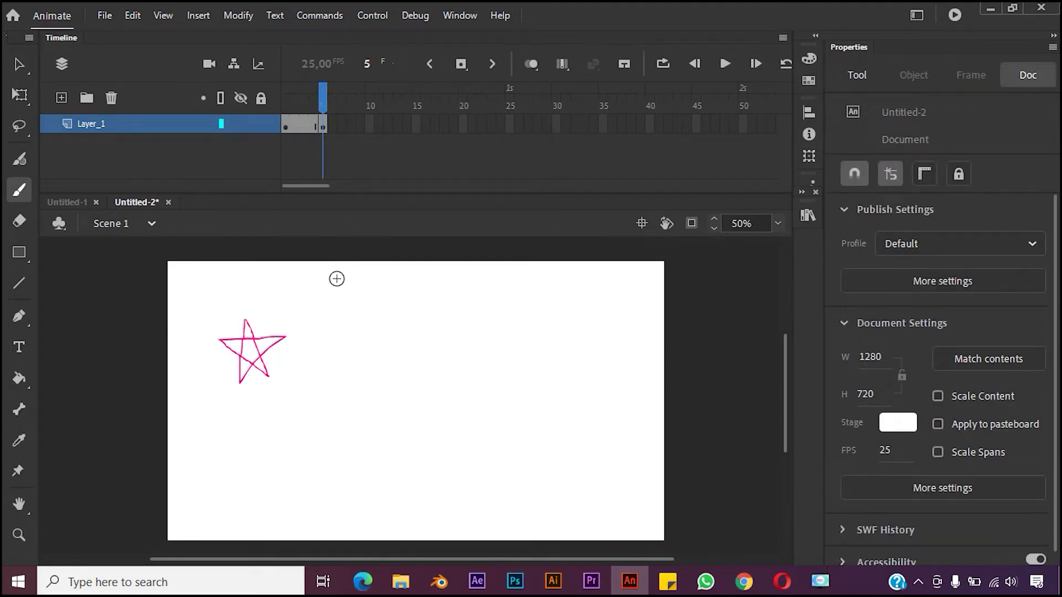
# - Select the whole star drawing on the frame 5 keyframe and delete it
pyautogui.click(27, 70)
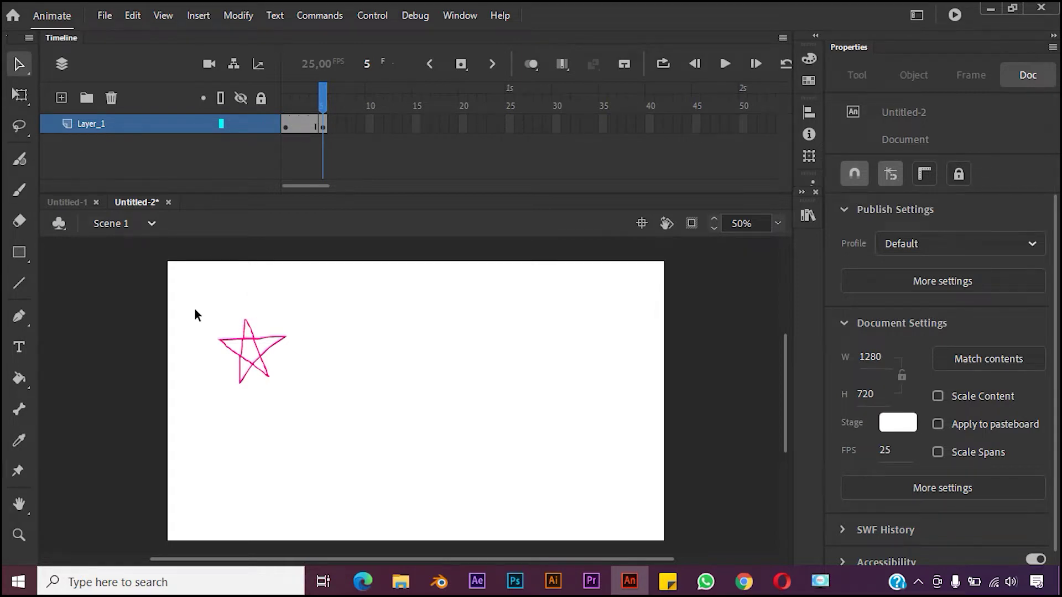
pyautogui.moveTo(194, 307); pyautogui.dragTo(341, 394)
pyautogui.moveTo(321, 90); pyautogui.dragTo(286, 111)
pyautogui.click(322, 126)
pyautogui.press('F7')
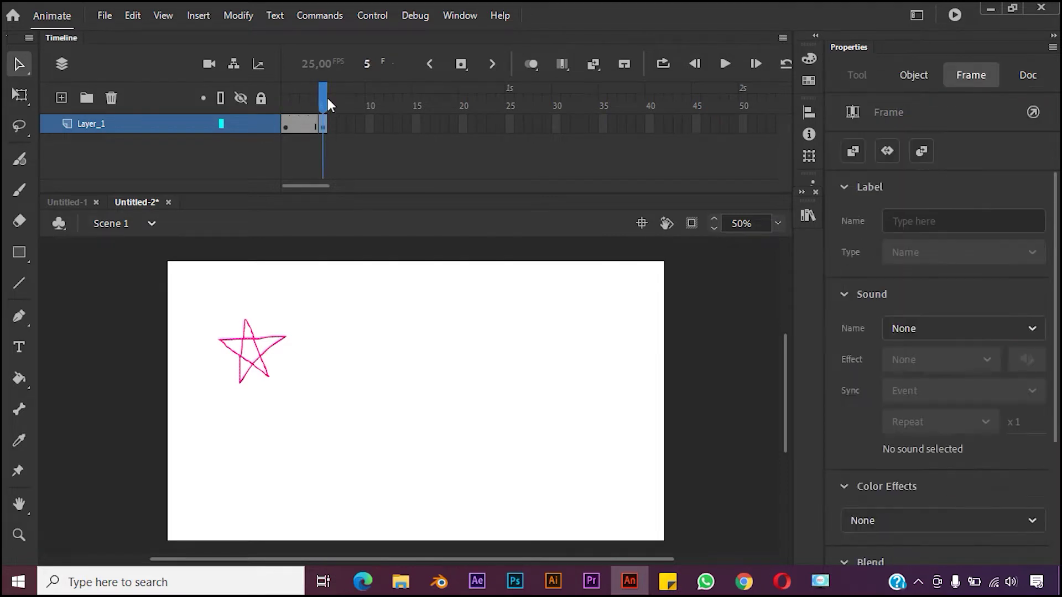
pyautogui.click(325, 98)
pyautogui.click(323, 125)
pyautogui.moveTo(207, 307); pyautogui.dragTo(325, 390)
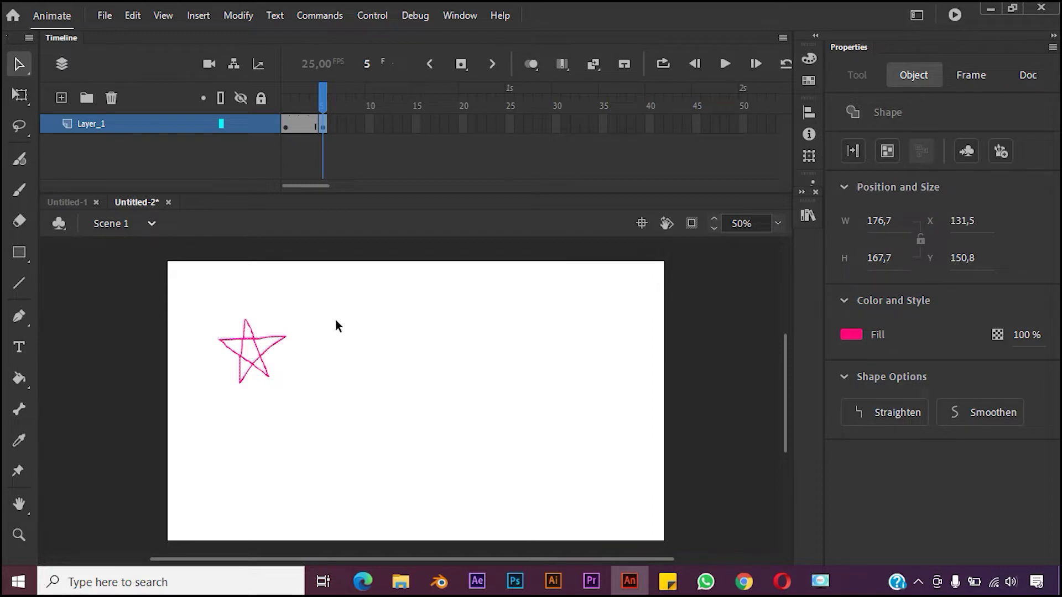
pyautogui.press('Delete')
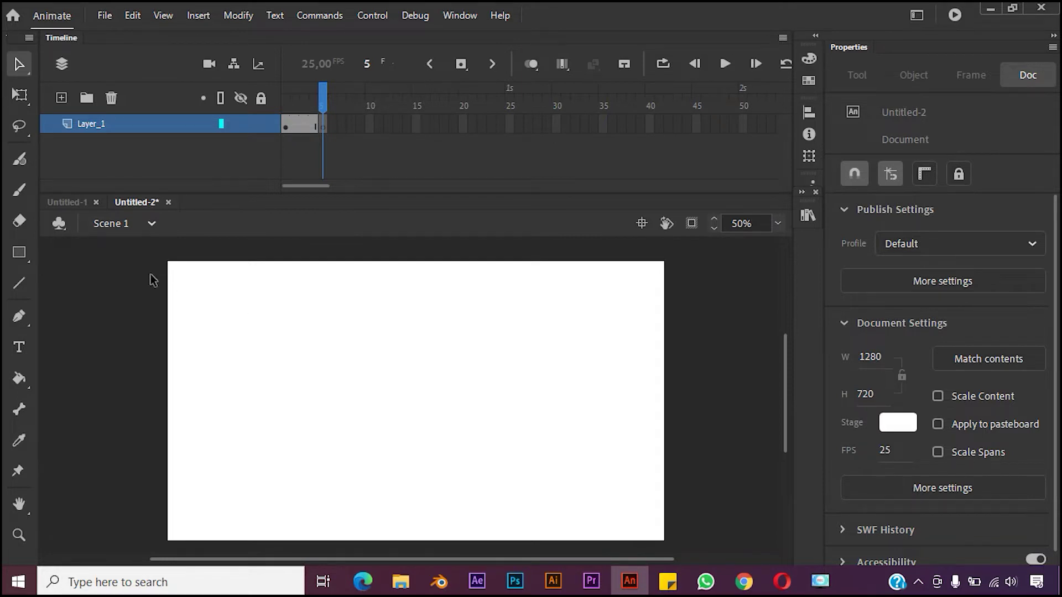
# - Draw a freehand circle with the Classic Brush on frame 5 and scrub between frames 1 and 5 to compare the drawings
pyautogui.click(22, 251)
pyautogui.click(91, 303)
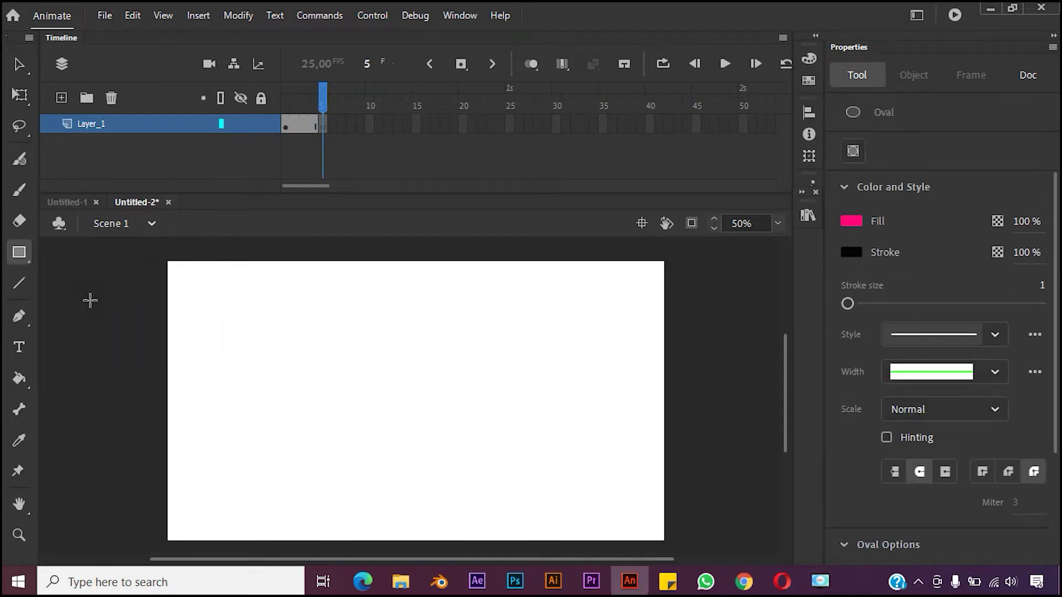
pyautogui.click(19, 190)
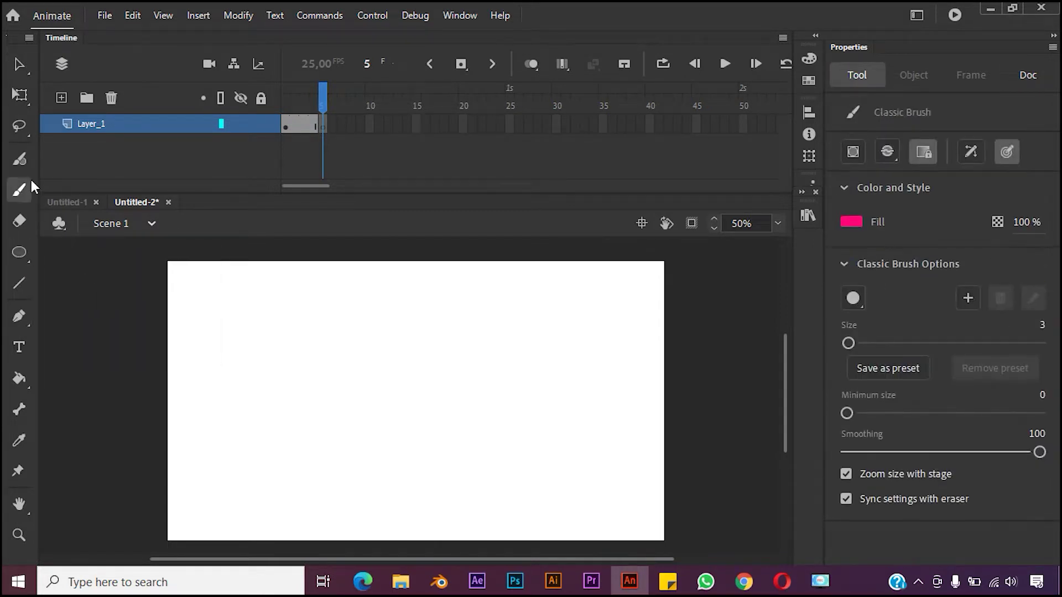
pyautogui.moveTo(314, 318)
pyautogui.mouseDown()
pyautogui.moveTo(283, 312)
pyautogui.moveTo(261, 332)
pyautogui.moveTo(263, 375)
pyautogui.moveTo(284, 395)
pyautogui.moveTo(315, 392)
pyautogui.moveTo(333, 367)
pyautogui.moveTo(309, 319)
pyautogui.mouseUp()
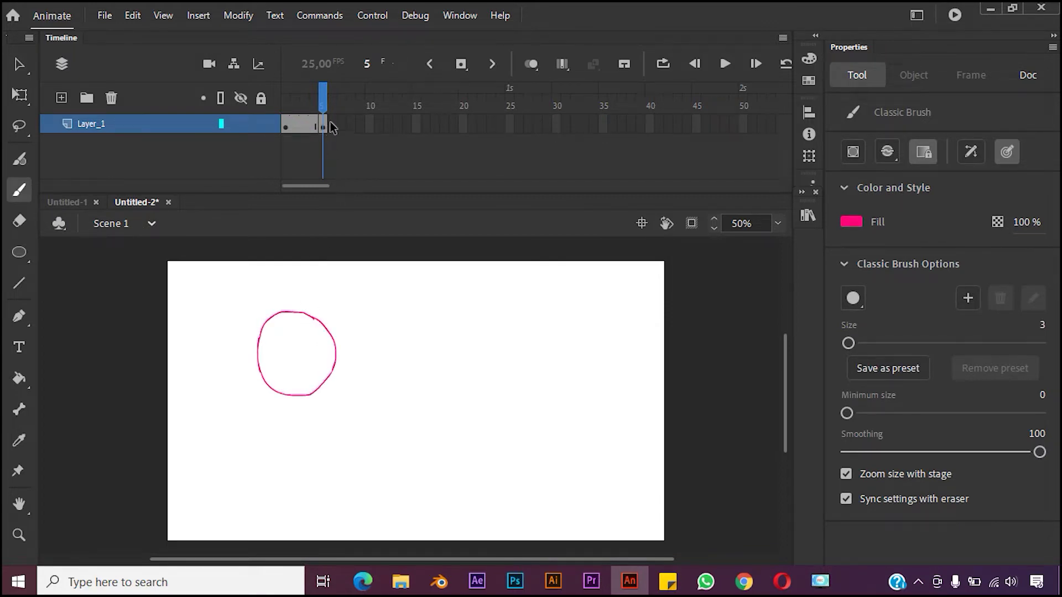
pyautogui.click(321, 103)
pyautogui.moveTo(321, 103); pyautogui.dragTo(286, 117)
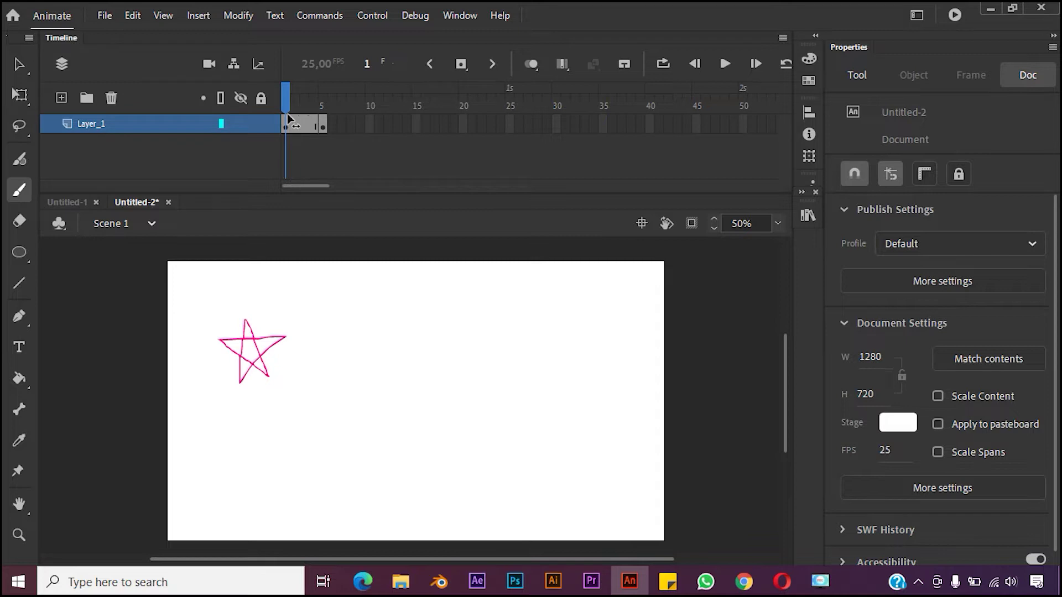
pyautogui.moveTo(288, 118); pyautogui.dragTo(325, 122)
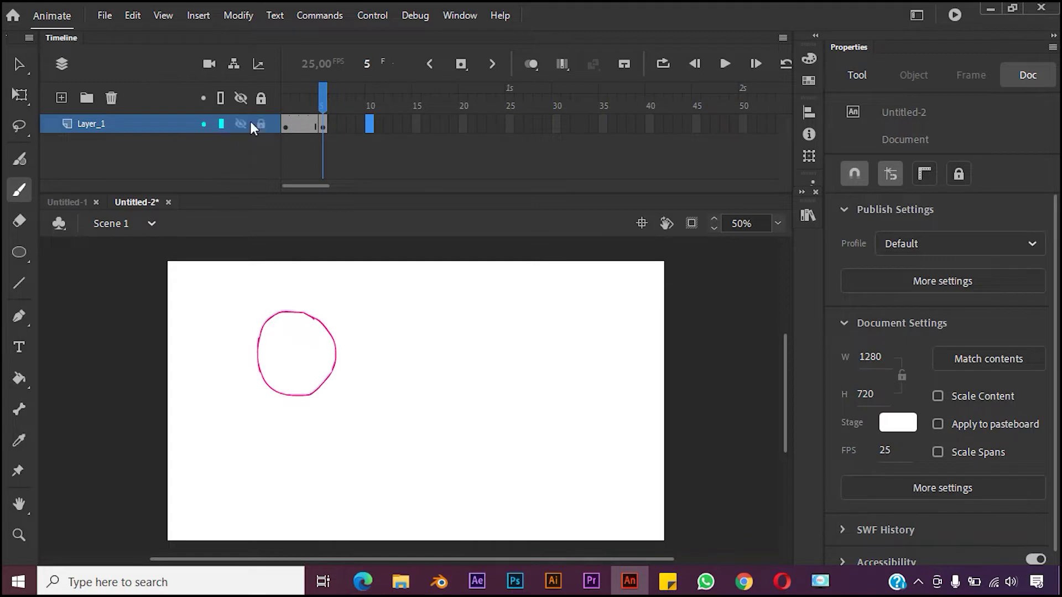
# - Insert a keyframe at frame 10 and draw a freehand triangle to the right of the circle with the Classic Brush
pyautogui.rightClick(369, 123)
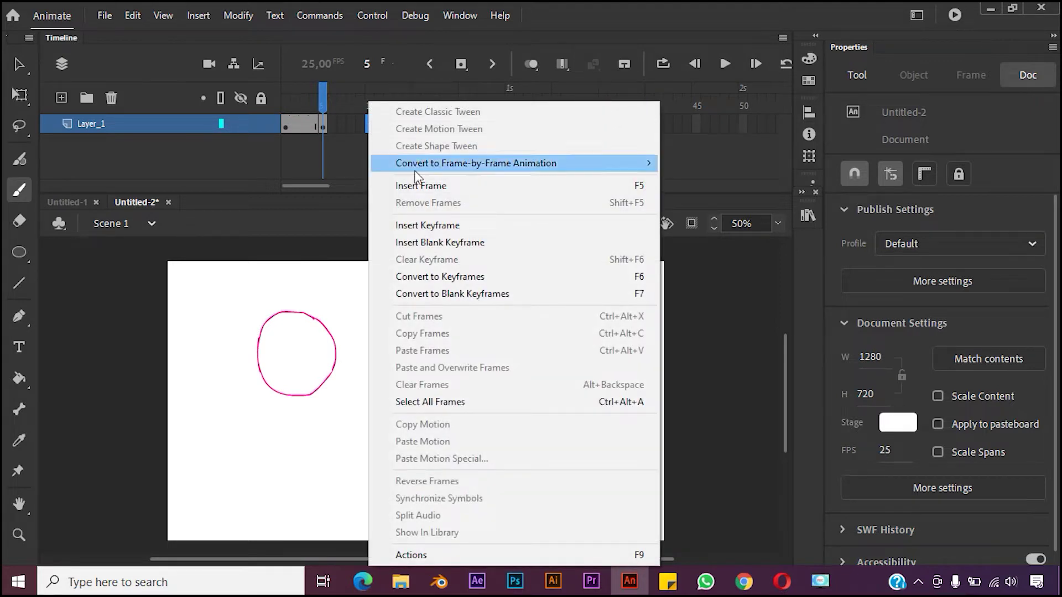
pyautogui.click(424, 224)
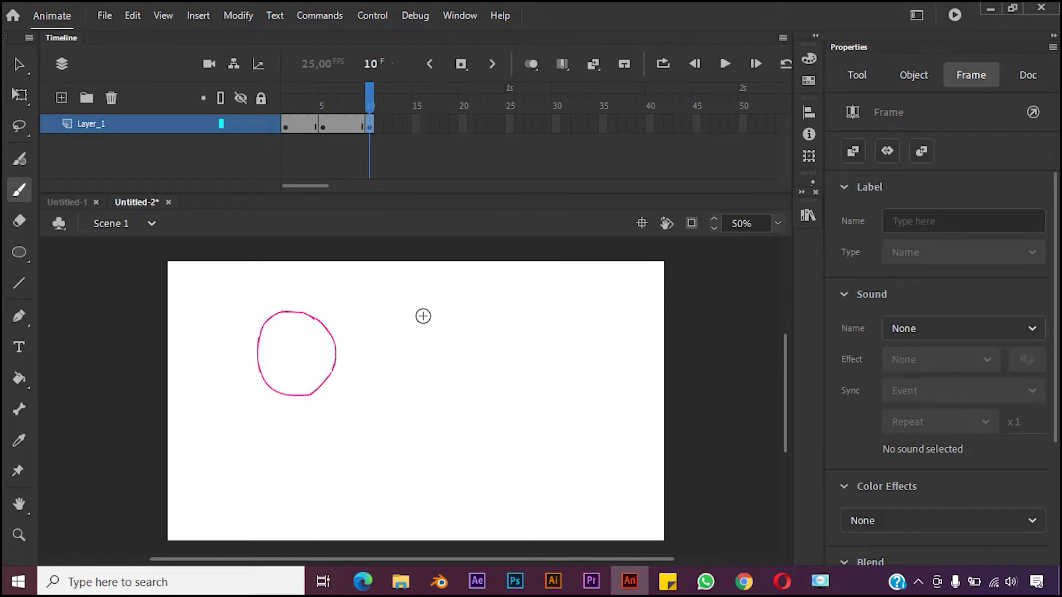
pyautogui.moveTo(431, 309)
pyautogui.mouseDown()
pyautogui.moveTo(377, 377)
pyautogui.moveTo(461, 382)
pyautogui.moveTo(430, 310)
pyautogui.mouseUp()
# - Delete the circle from frame 10 and scrub through frames 1 to 10 to preview the drawings
pyautogui.click(19, 64)
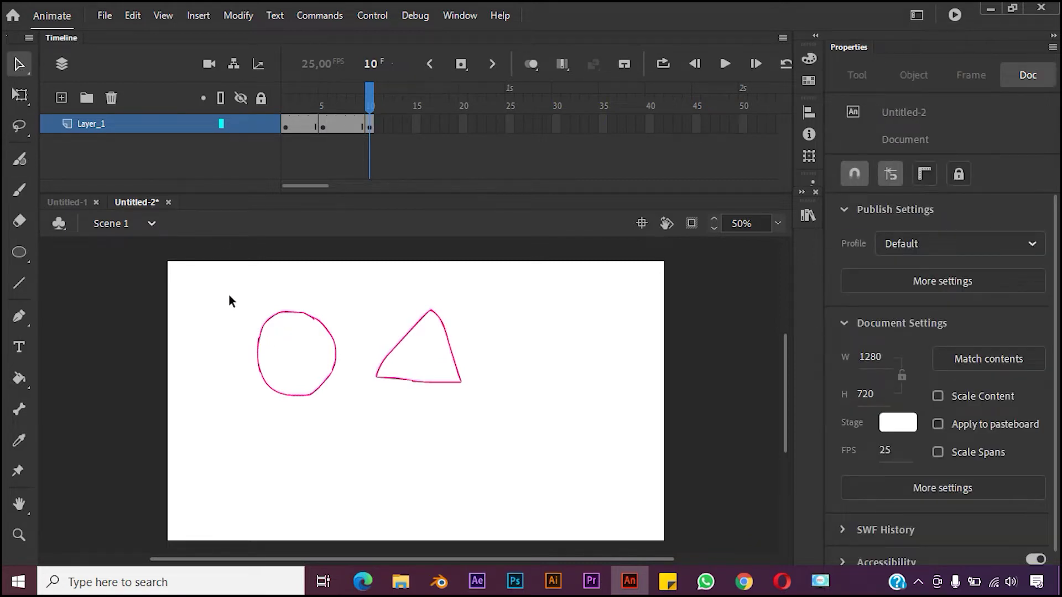
pyautogui.moveTo(259, 325); pyautogui.dragTo(341, 416)
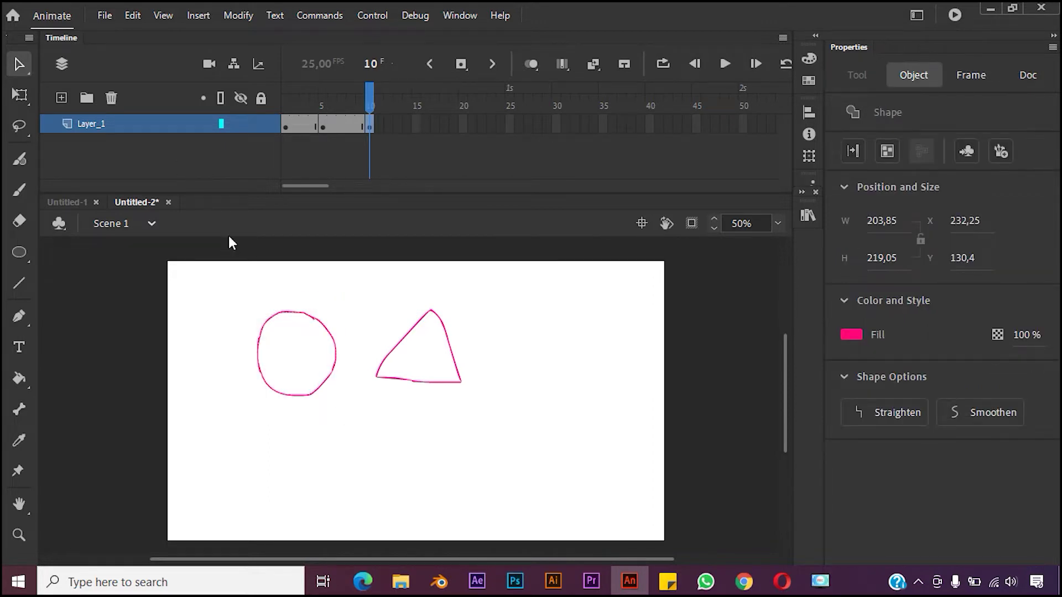
pyautogui.click(21, 222)
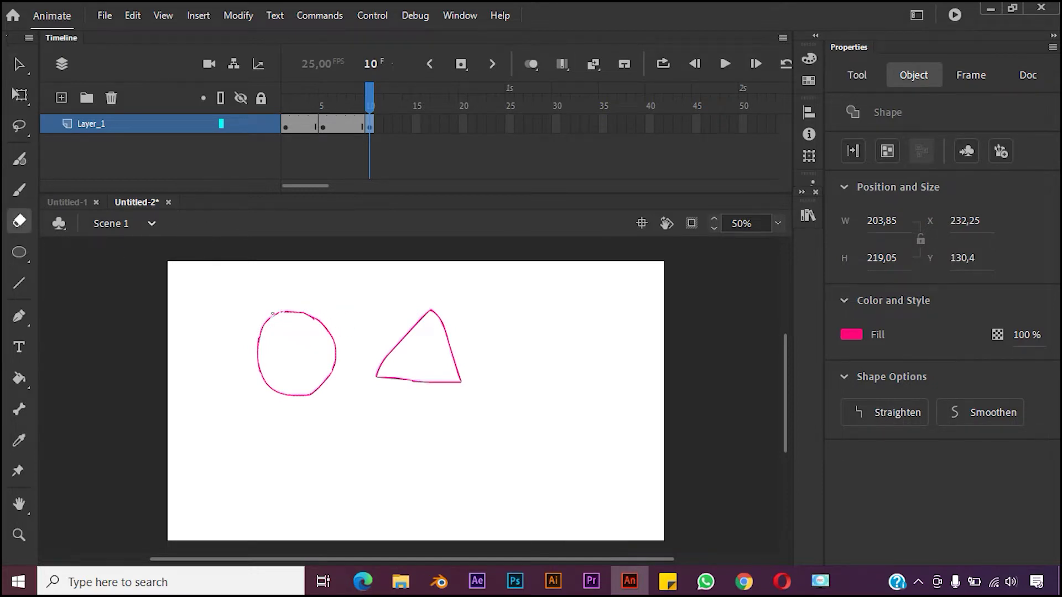
pyautogui.click(321, 304)
pyautogui.moveTo(320, 304); pyautogui.dragTo(262, 317)
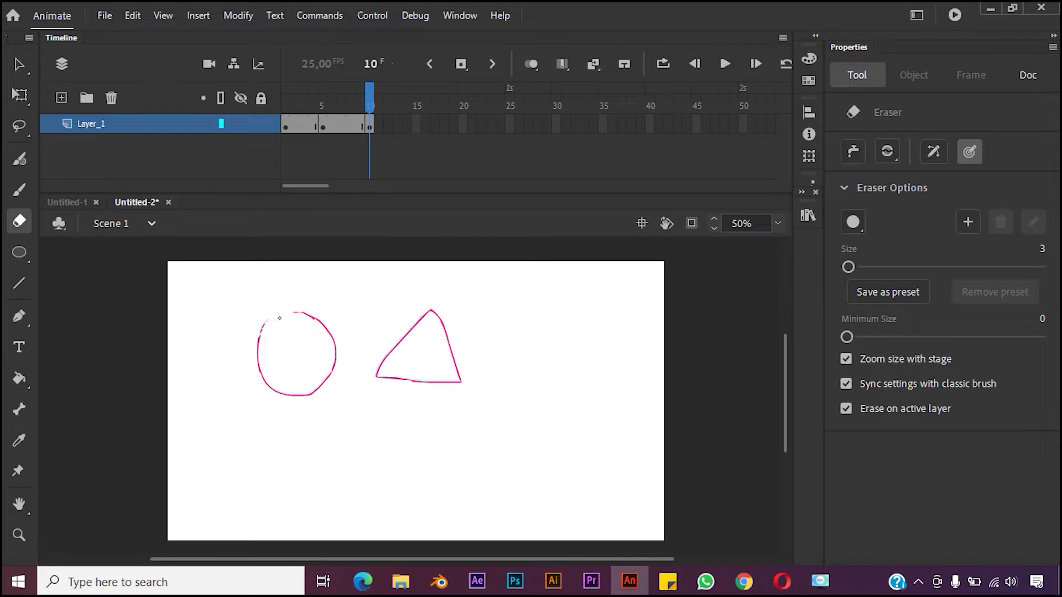
pyautogui.click(20, 64)
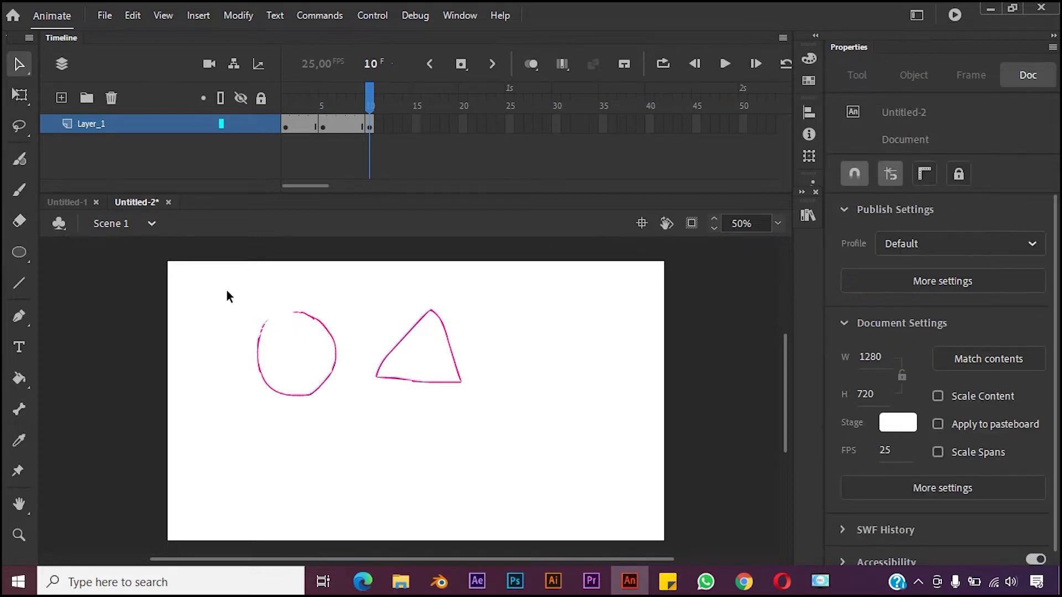
pyautogui.moveTo(227, 291); pyautogui.dragTo(363, 430)
pyautogui.press('Delete')
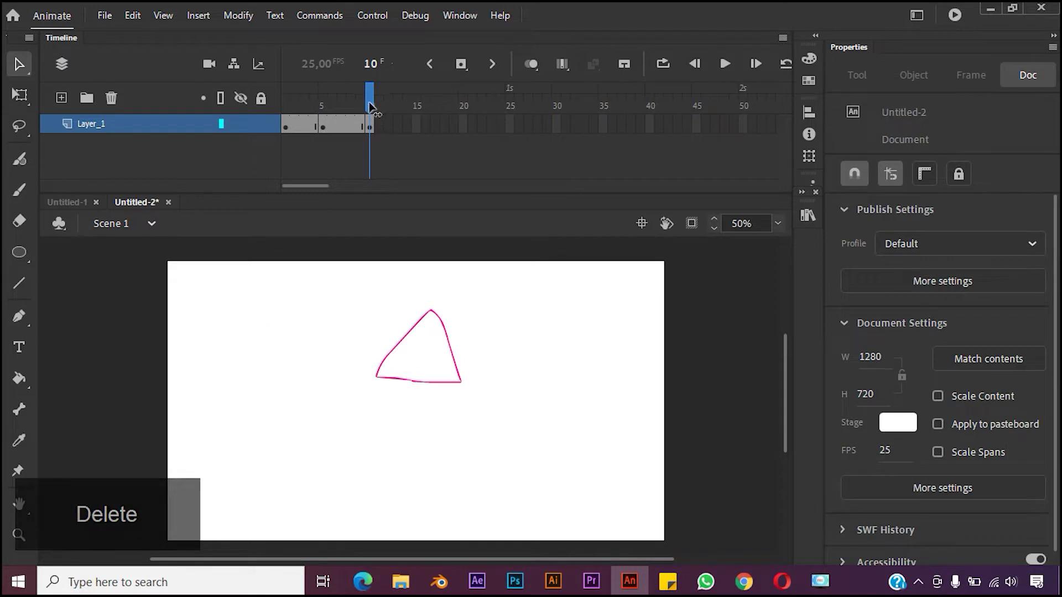
pyautogui.moveTo(369, 105); pyautogui.dragTo(304, 105)
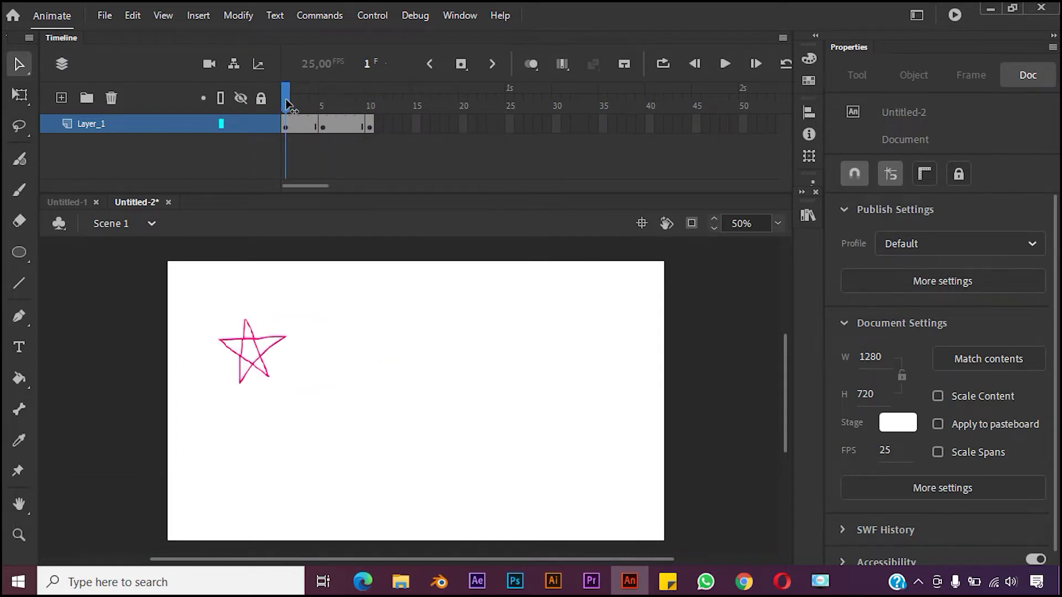
pyautogui.moveTo(287, 103); pyautogui.dragTo(369, 113)
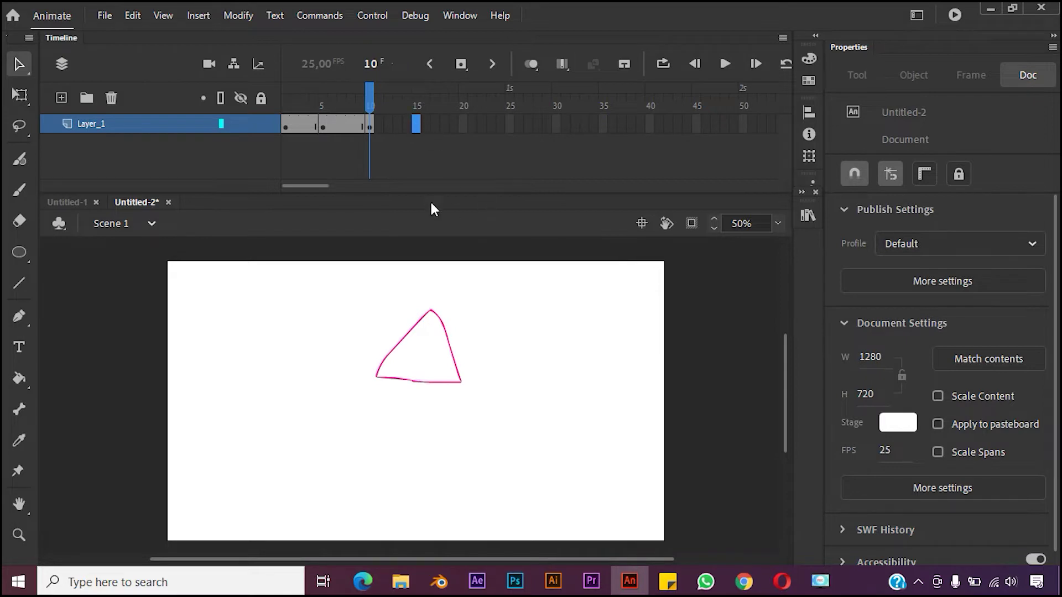
# - Insert a keyframe at frame 15 and draw a freehand five-pointed star to the right of the triangle with the Classic Brush
pyautogui.rightClick(415, 128)
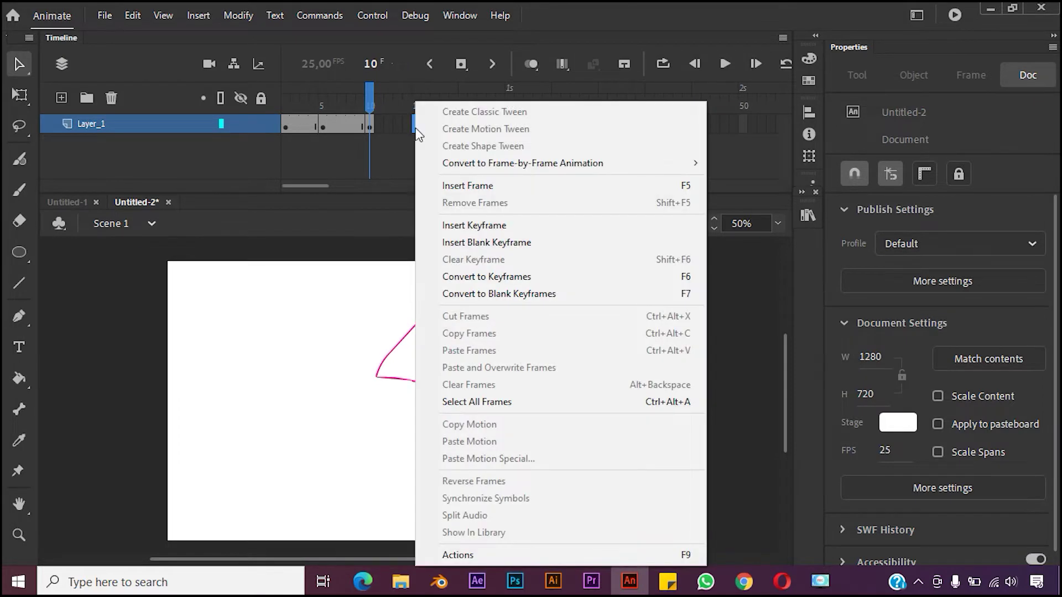
pyautogui.click(471, 224)
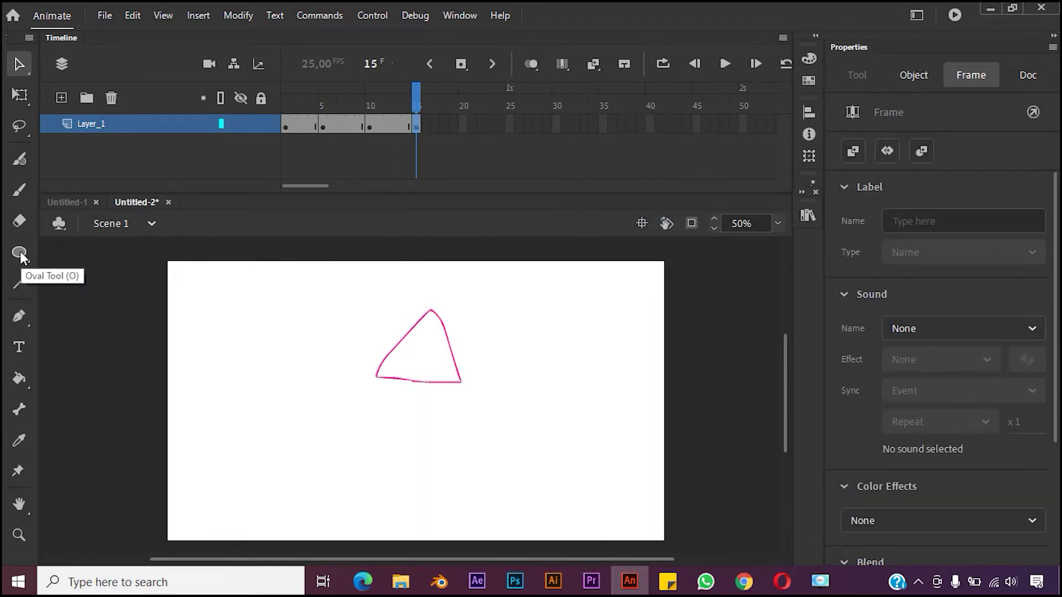
pyautogui.click(19, 190)
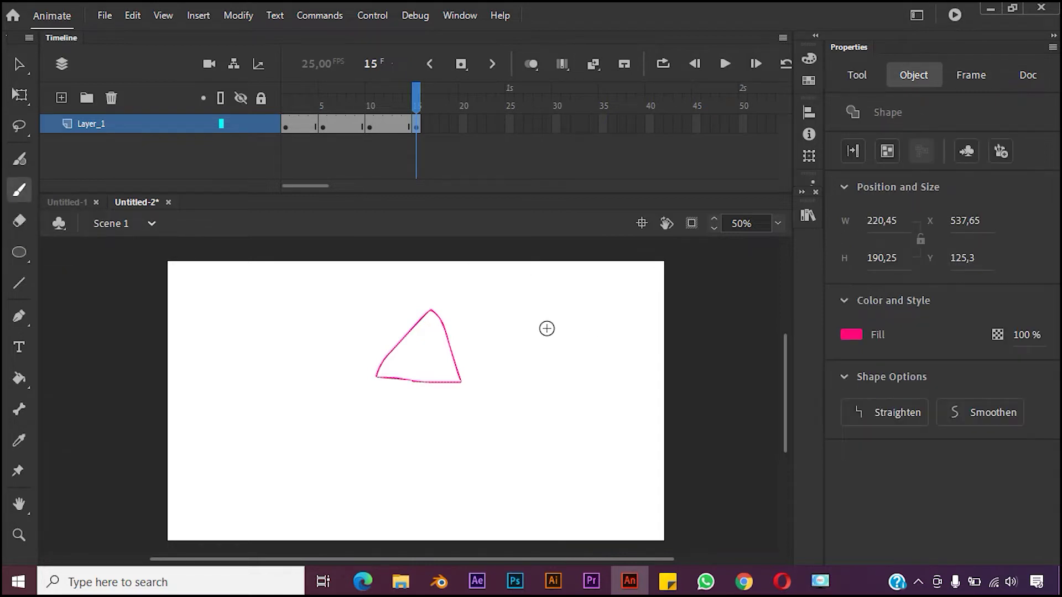
pyautogui.moveTo(539, 320)
pyautogui.mouseDown()
pyautogui.moveTo(570, 318)
pyautogui.moveTo(584, 354)
pyautogui.moveTo(565, 344)
pyautogui.moveTo(570, 300)
pyautogui.moveTo(595, 361)
pyautogui.moveTo(540, 321)
pyautogui.mouseUp()
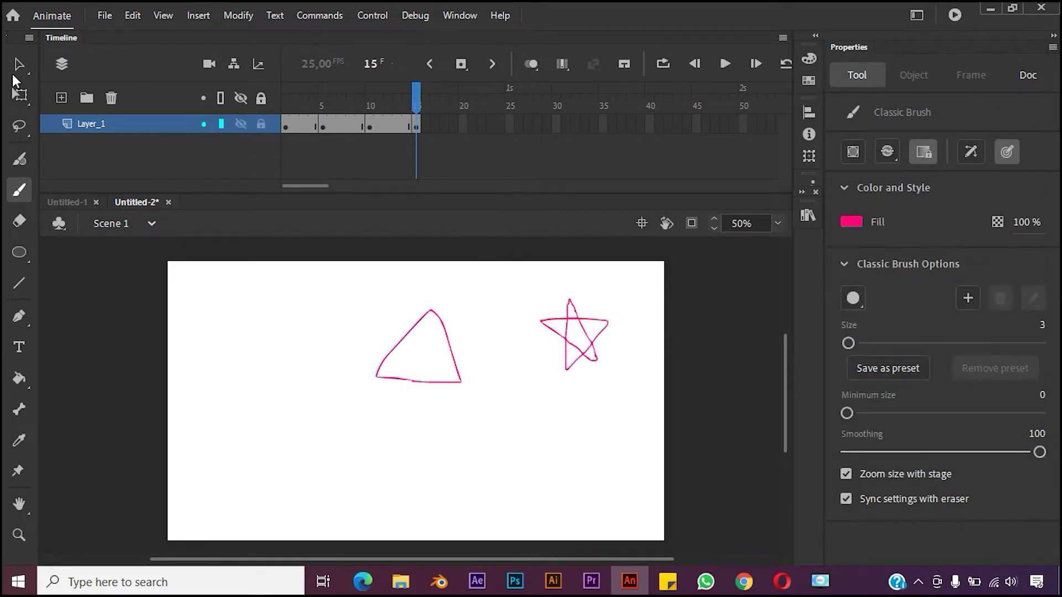
# - Select the triangle on frame 15 and delete it
pyautogui.click(19, 64)
pyautogui.moveTo(331, 283); pyautogui.dragTo(503, 443)
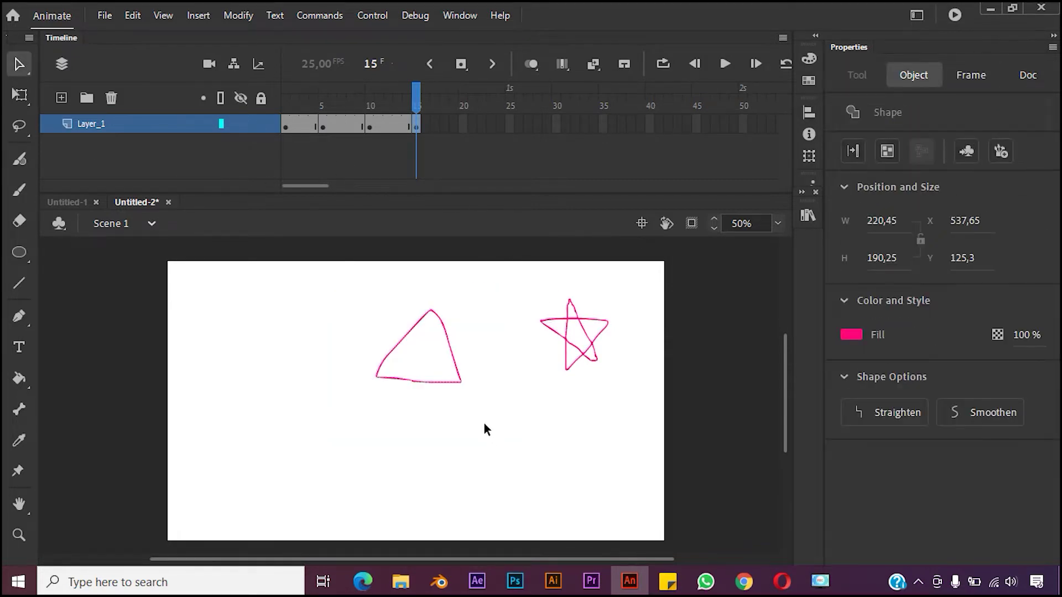
pyautogui.press('Delete')
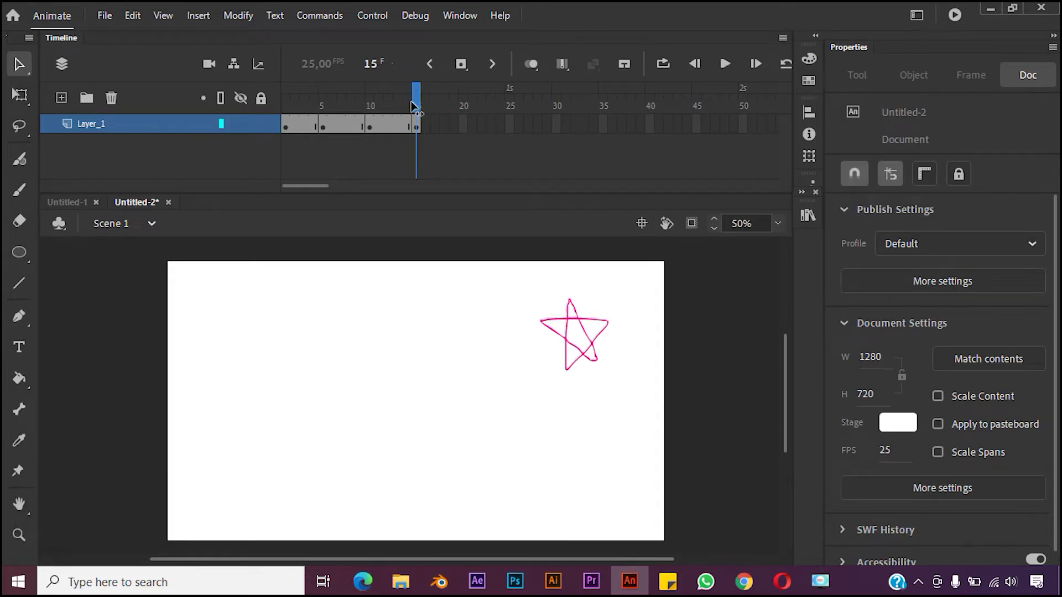
# - Extend Layer_1 to frame 20 by inserting a frame so the star stays on stage past frame 15
pyautogui.moveTo(416, 105); pyautogui.dragTo(415, 133)
pyautogui.click(416, 128)
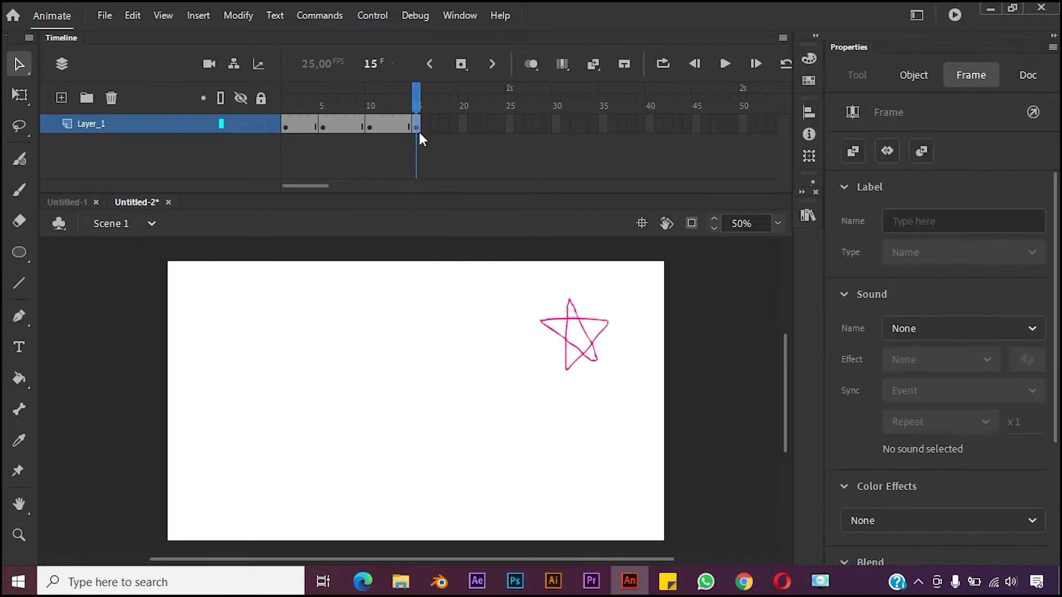
pyautogui.click(465, 126)
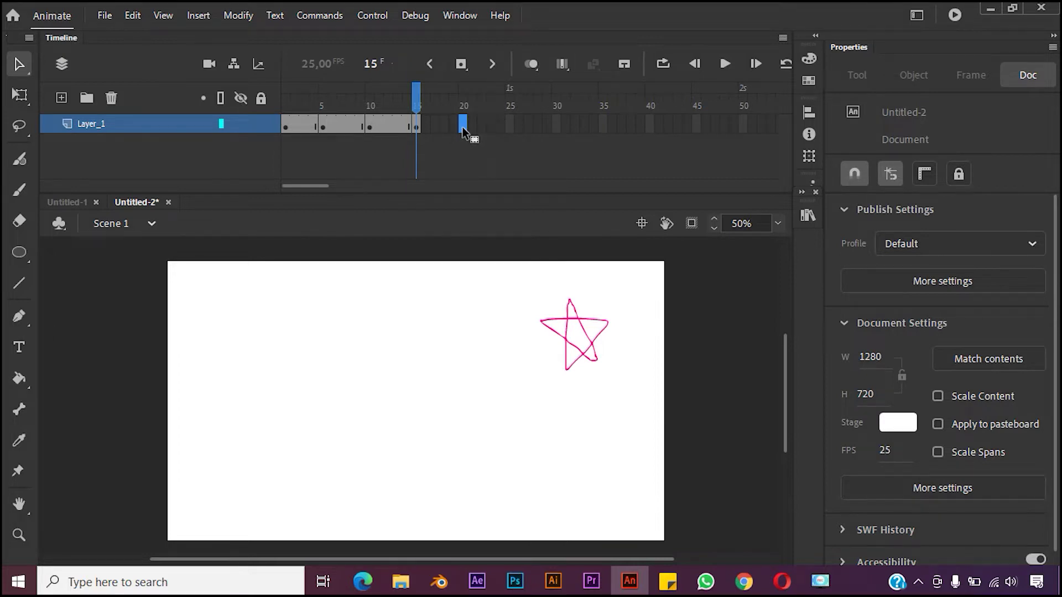
pyautogui.rightClick(462, 128)
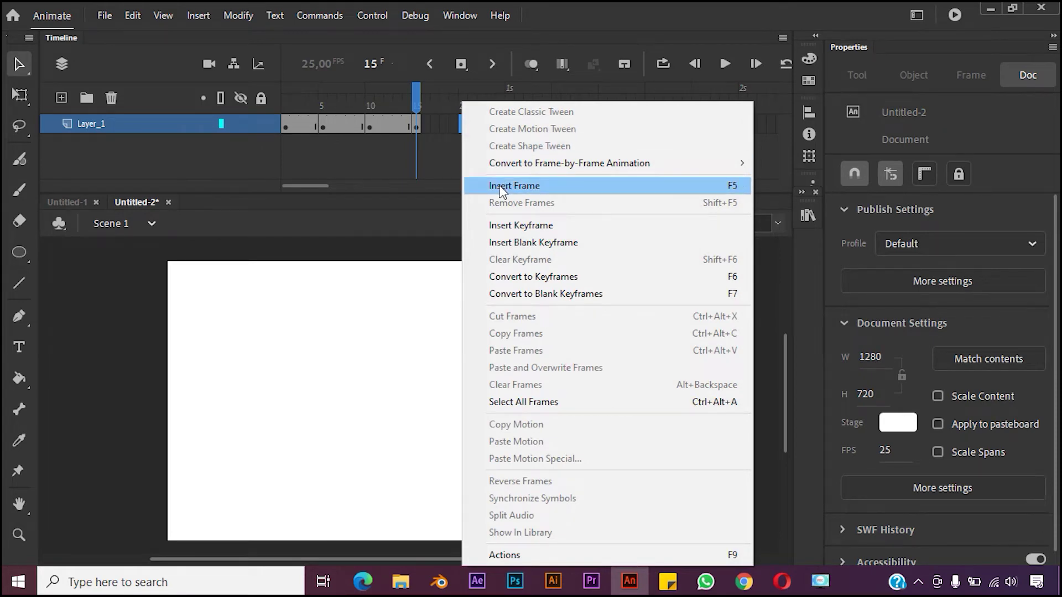
pyautogui.click(445, 166)
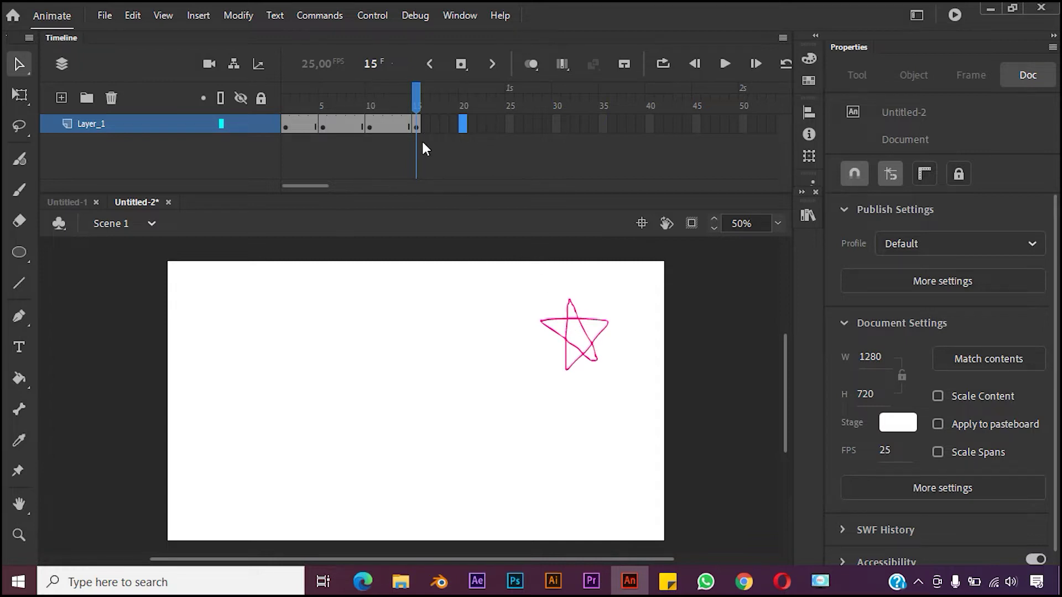
pyautogui.rightClick(463, 121)
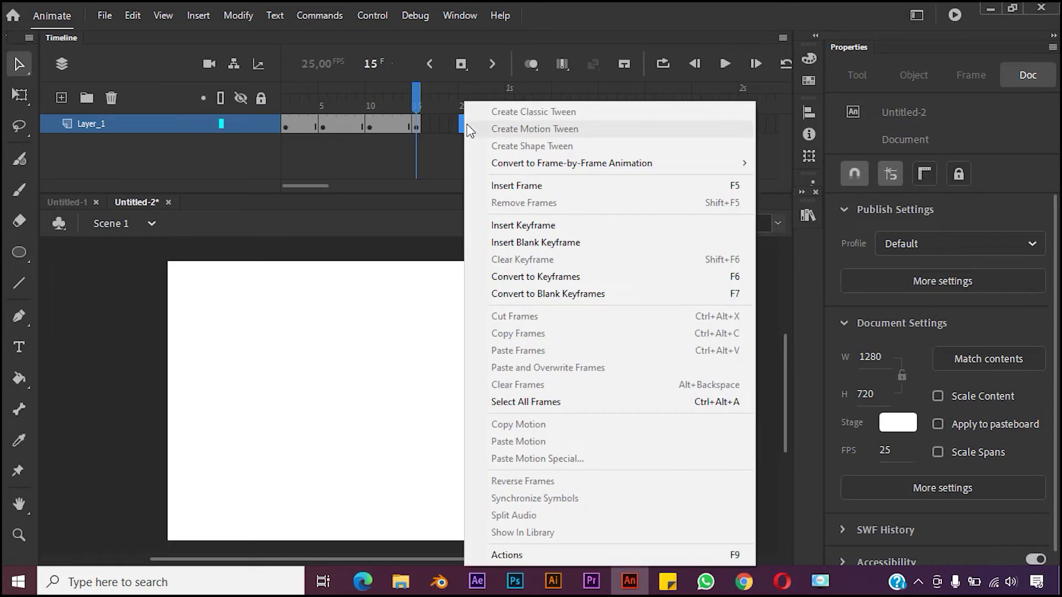
pyautogui.click(540, 187)
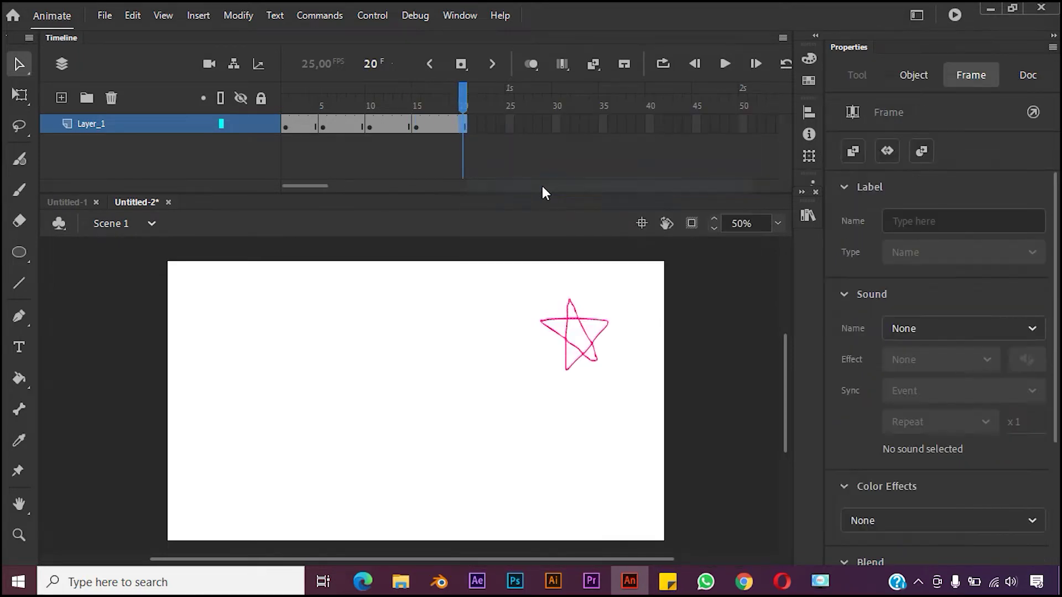
# - Play the animation on the timeline to preview the sequence of drawings
pyautogui.click(724, 64)
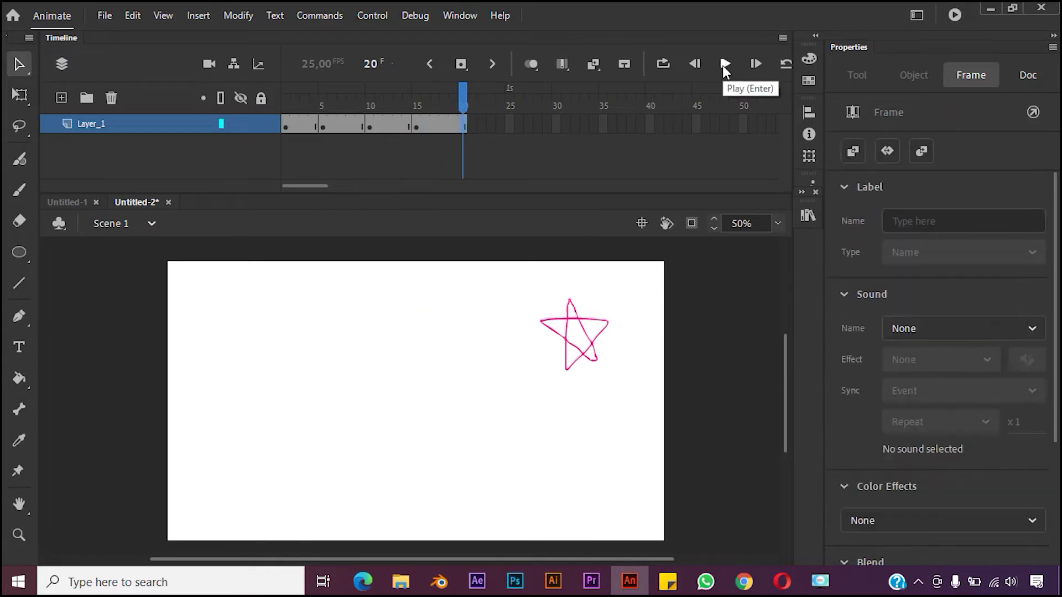
pyautogui.click(722, 67)
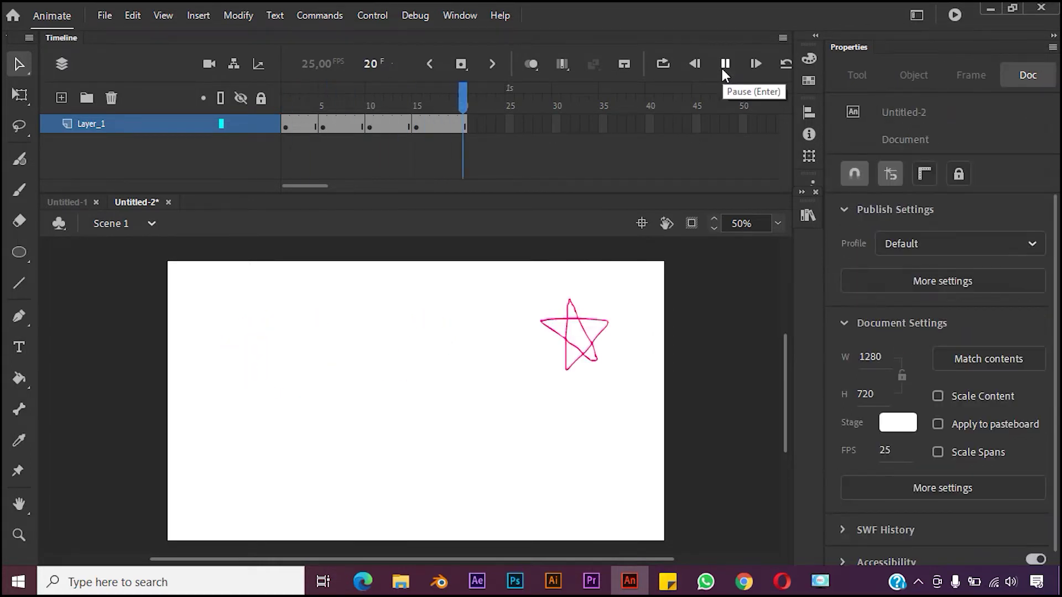
pyautogui.click(723, 68)
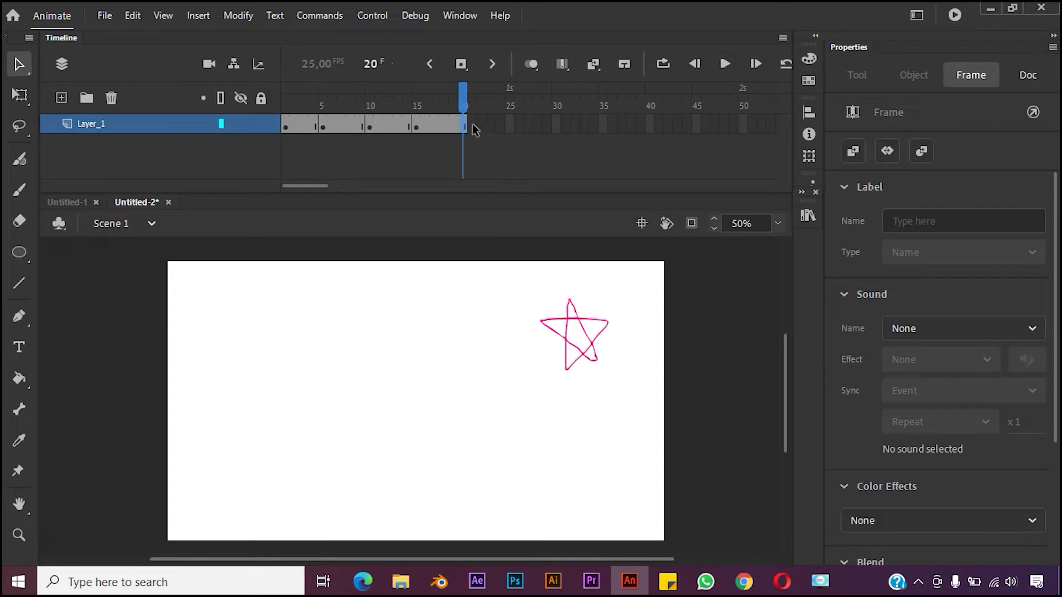
# - Step back and forth through frames 1, 5, 10, 15 and 20 to examine the drawing on each
pyautogui.moveTo(464, 104); pyautogui.dragTo(279, 99)
pyautogui.click(287, 126)
pyautogui.click(327, 127)
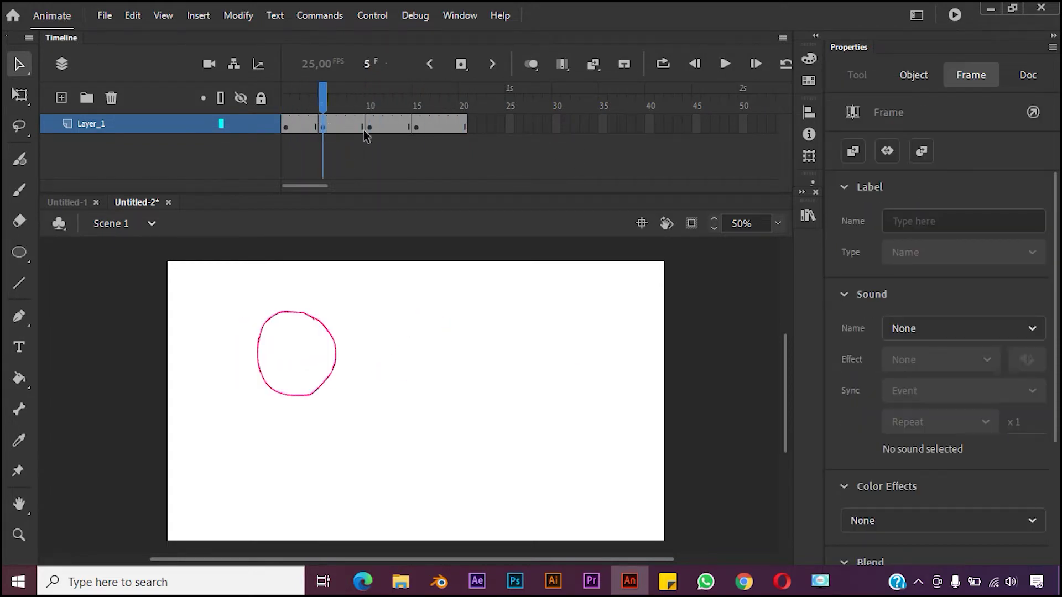
pyautogui.click(370, 127)
pyautogui.click(416, 124)
pyautogui.click(461, 127)
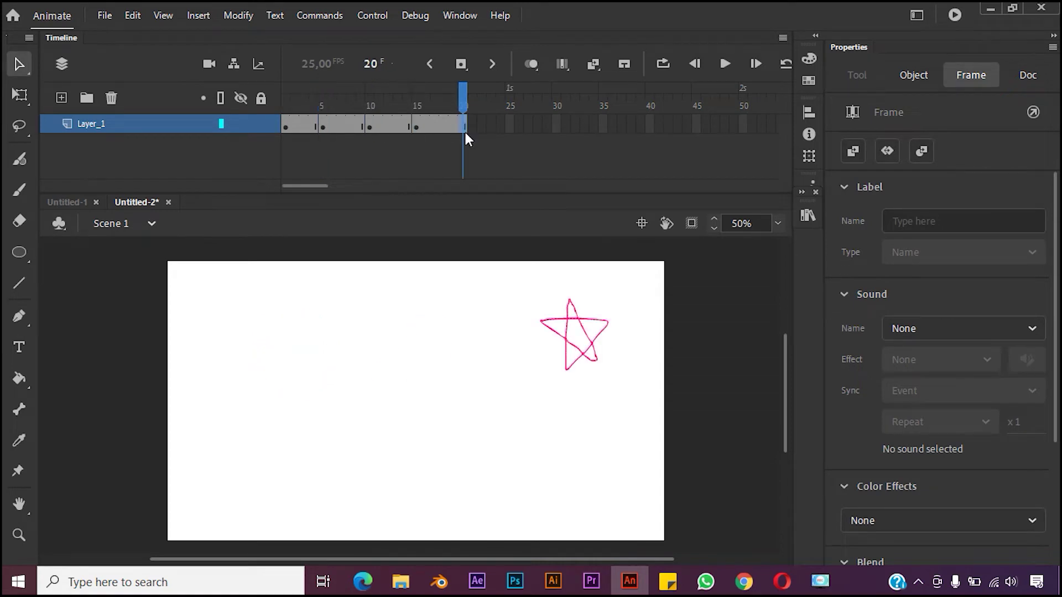
pyautogui.moveTo(465, 102); pyautogui.dragTo(416, 106)
pyautogui.click(353, 338)
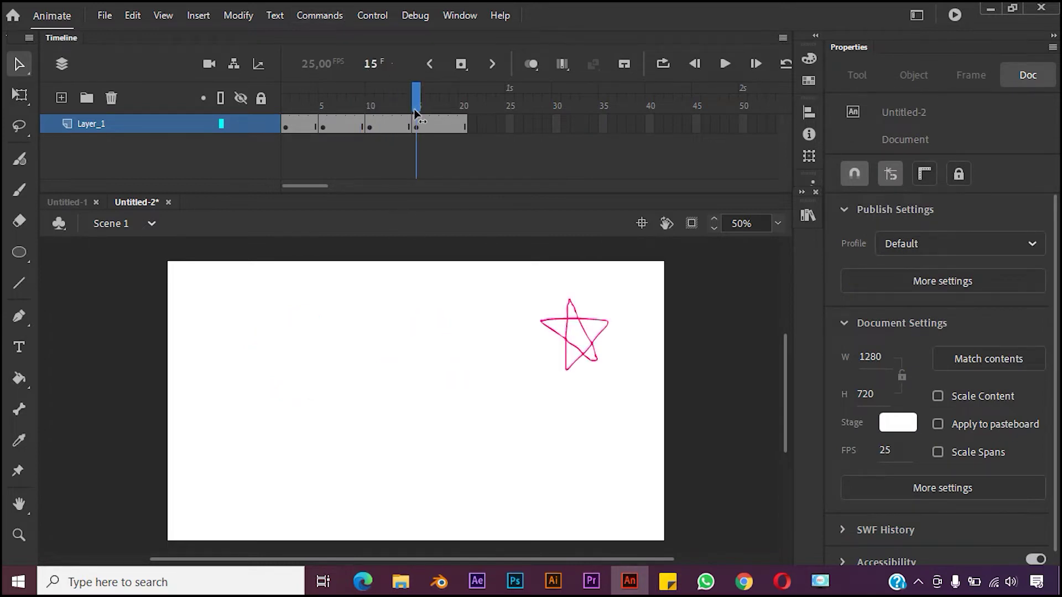
pyautogui.click(418, 131)
pyautogui.click(374, 127)
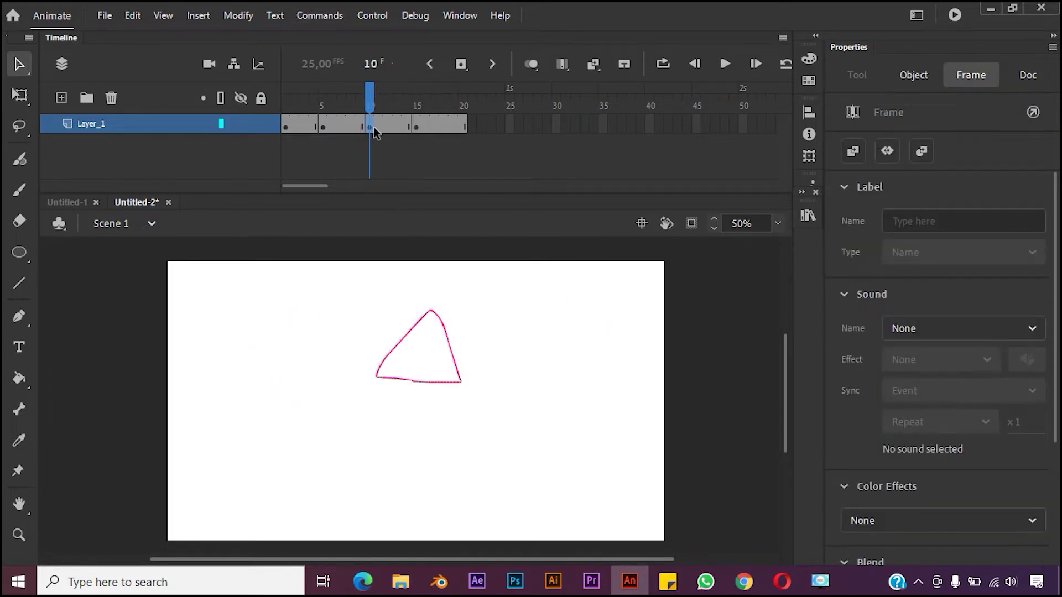
pyautogui.click(324, 127)
pyautogui.click(287, 129)
pyautogui.click(324, 127)
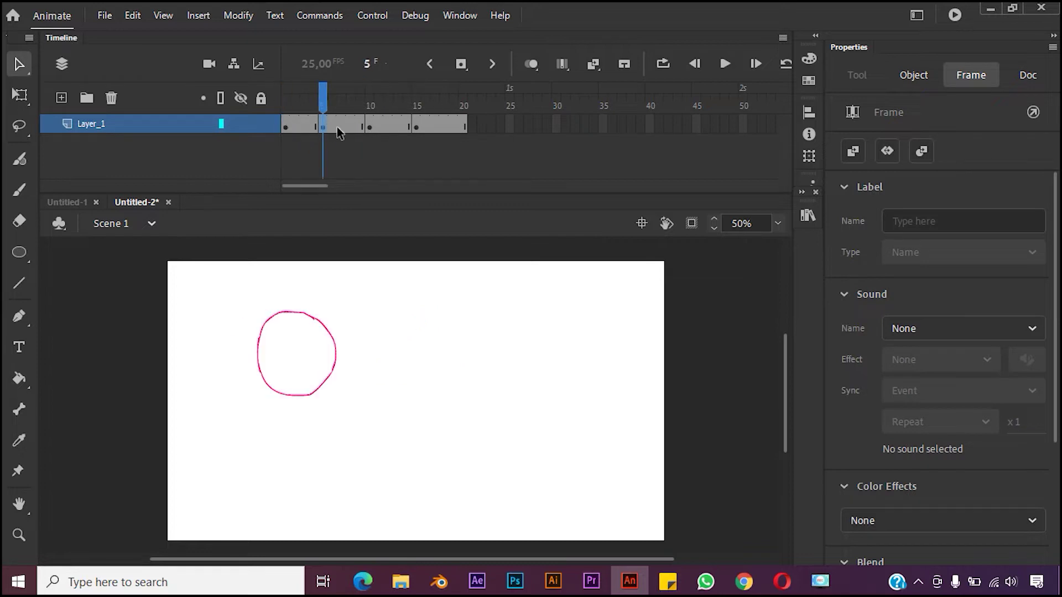
pyautogui.click(369, 128)
pyautogui.click(419, 126)
pyautogui.click(464, 125)
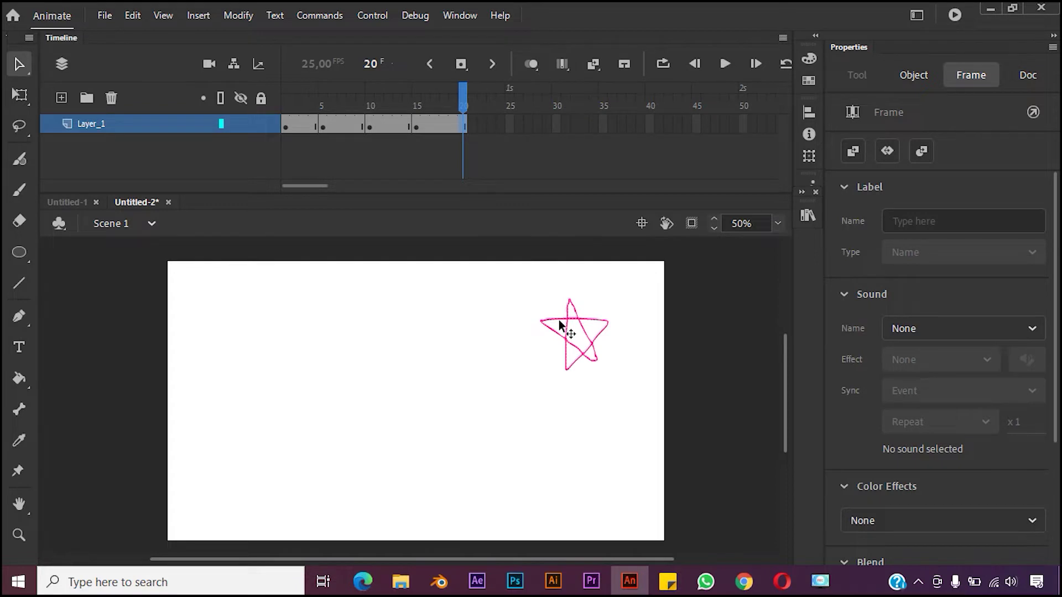
pyautogui.click(482, 324)
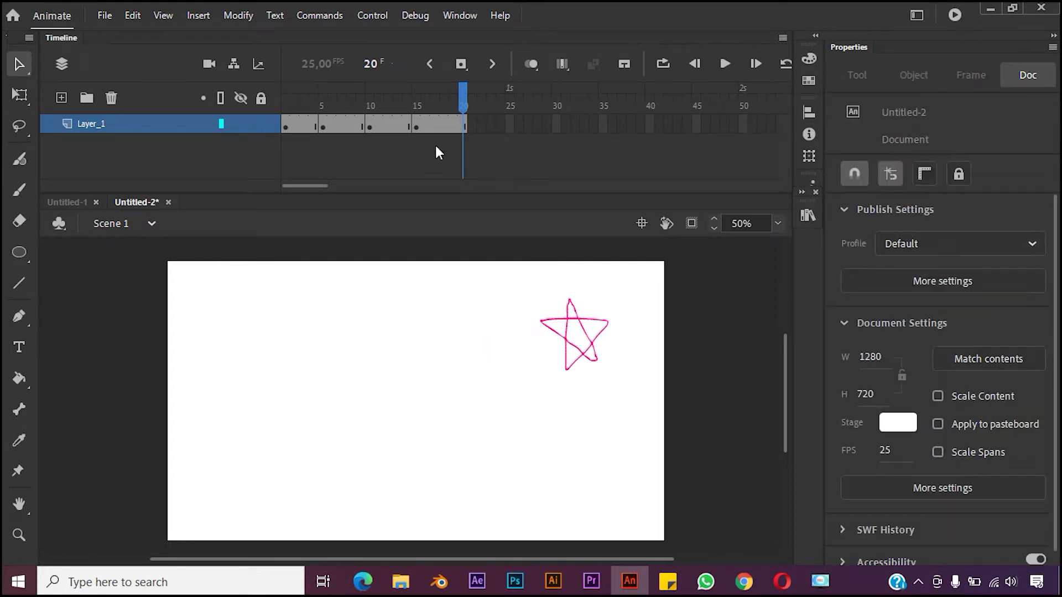
# - Remove all existing frames from Layer_1 and insert a fresh keyframe at frame 1
pyautogui.moveTo(481, 124); pyautogui.dragTo(282, 121)
pyautogui.rightClick(297, 122)
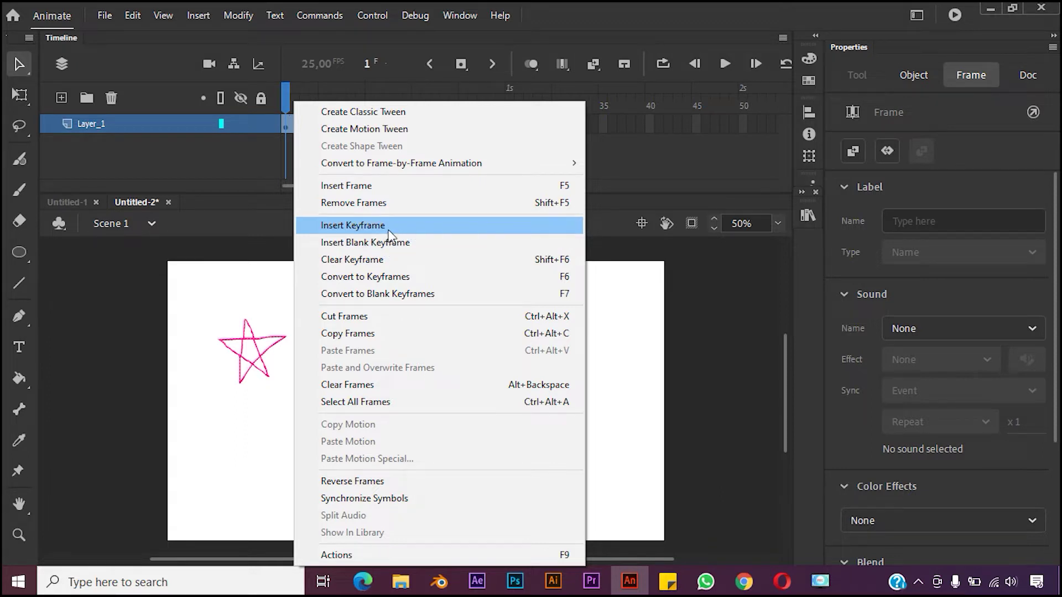
pyautogui.click(390, 202)
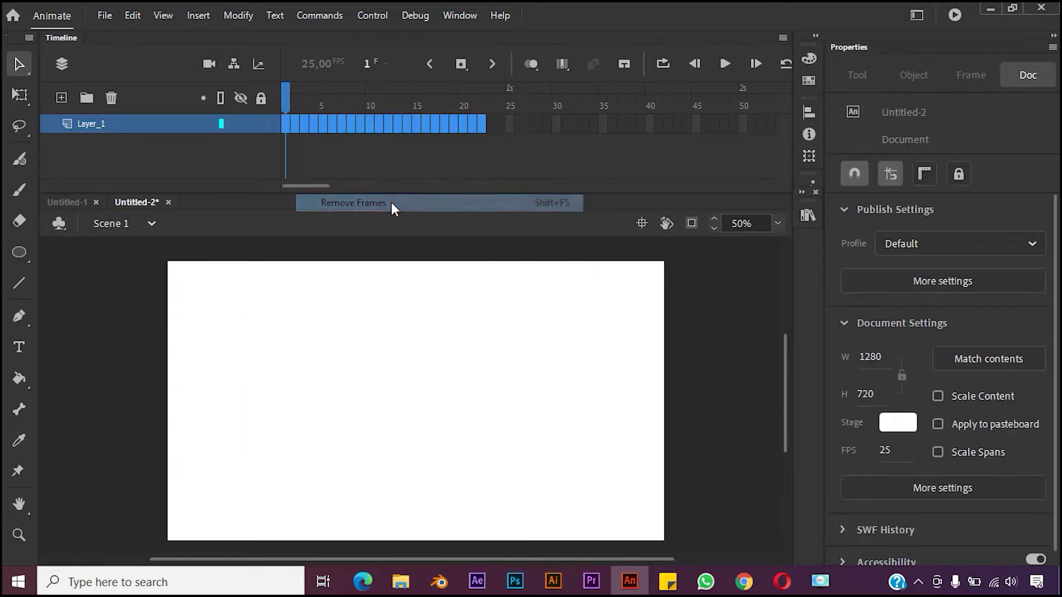
pyautogui.rightClick(286, 128)
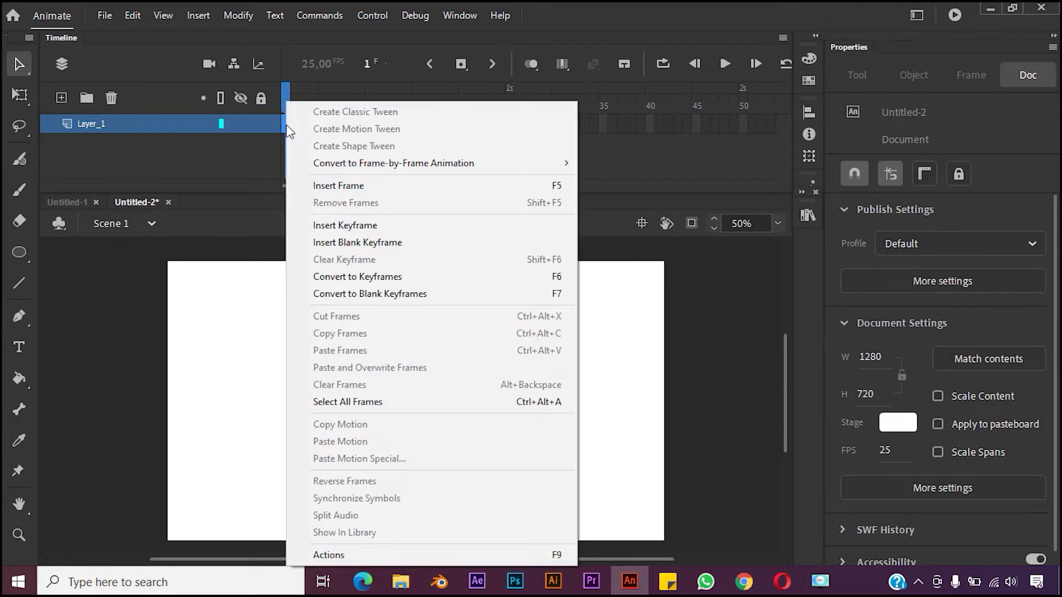
pyautogui.click(332, 225)
pyautogui.click(343, 350)
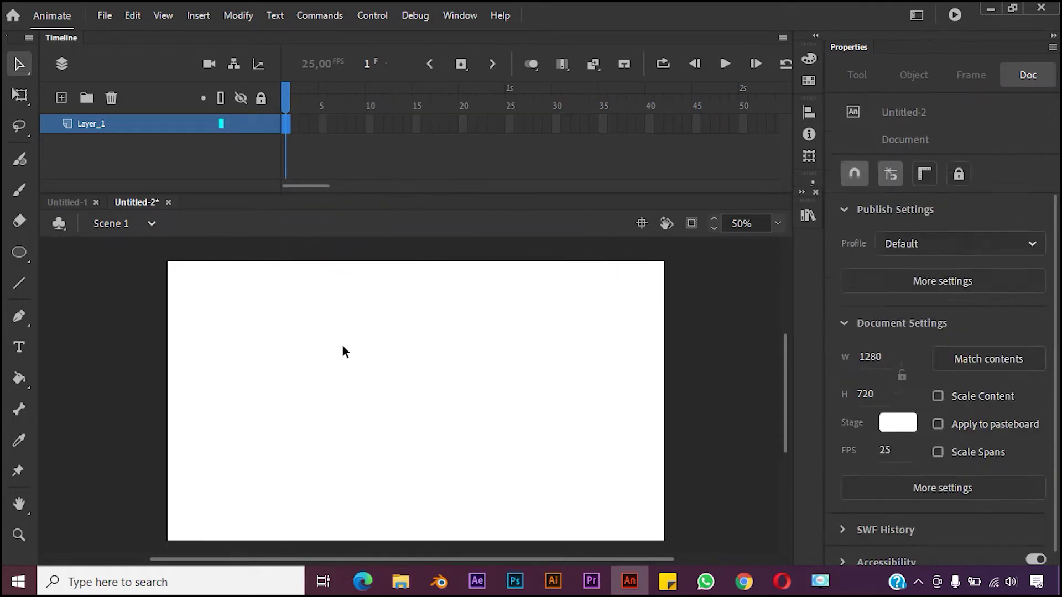
# - Draw a stick figure's round head and a straight body ending in a foot on frame 1 with the Classic Brush
pyautogui.click(286, 124)
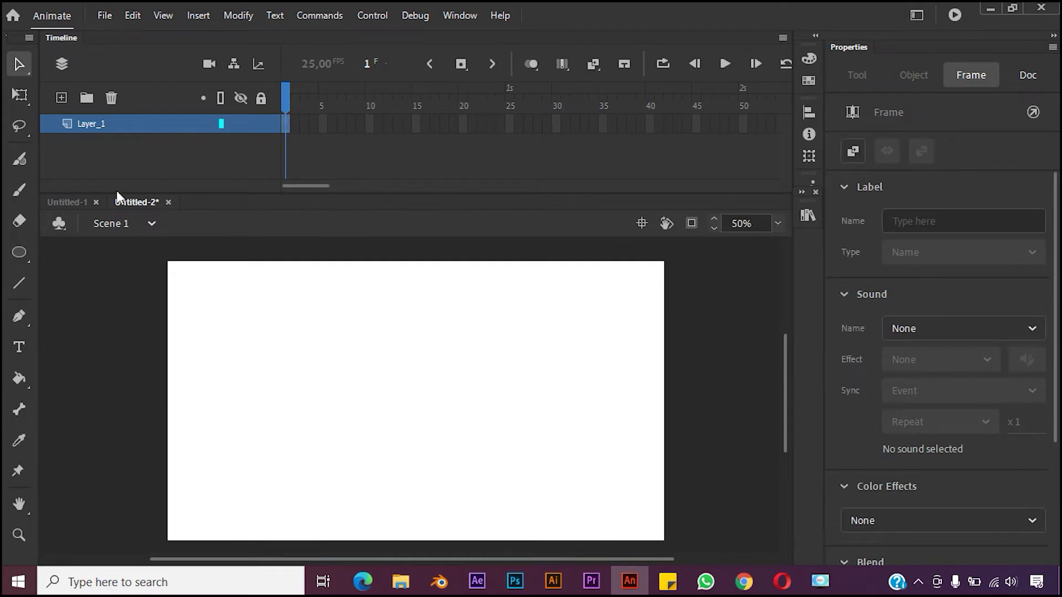
pyautogui.click(22, 189)
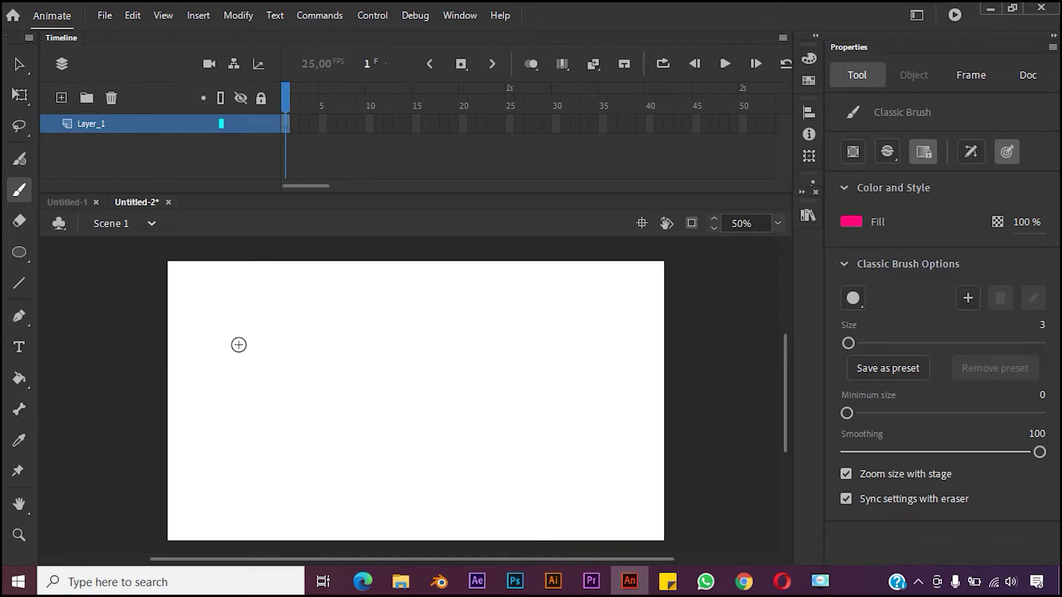
pyautogui.moveTo(249, 334)
pyautogui.mouseDown()
pyautogui.moveTo(225, 351)
pyautogui.moveTo(231, 369)
pyautogui.moveTo(258, 362)
pyautogui.moveTo(260, 339)
pyautogui.moveTo(249, 333)
pyautogui.mouseUp()
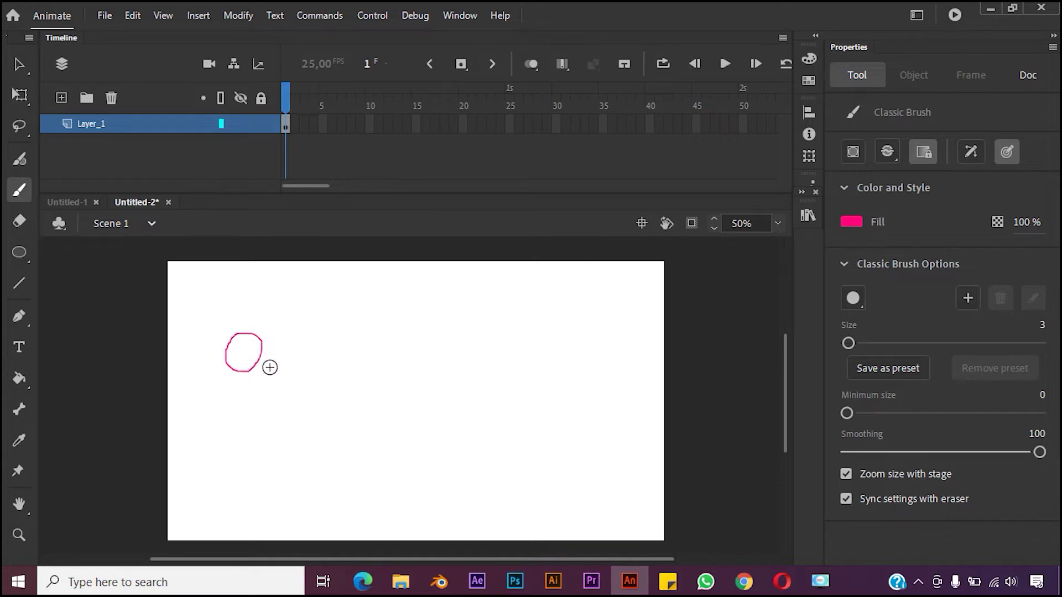
pyautogui.moveTo(241, 372)
pyautogui.mouseDown()
pyautogui.moveTo(237, 477)
pyautogui.moveTo(250, 482)
pyautogui.mouseUp()
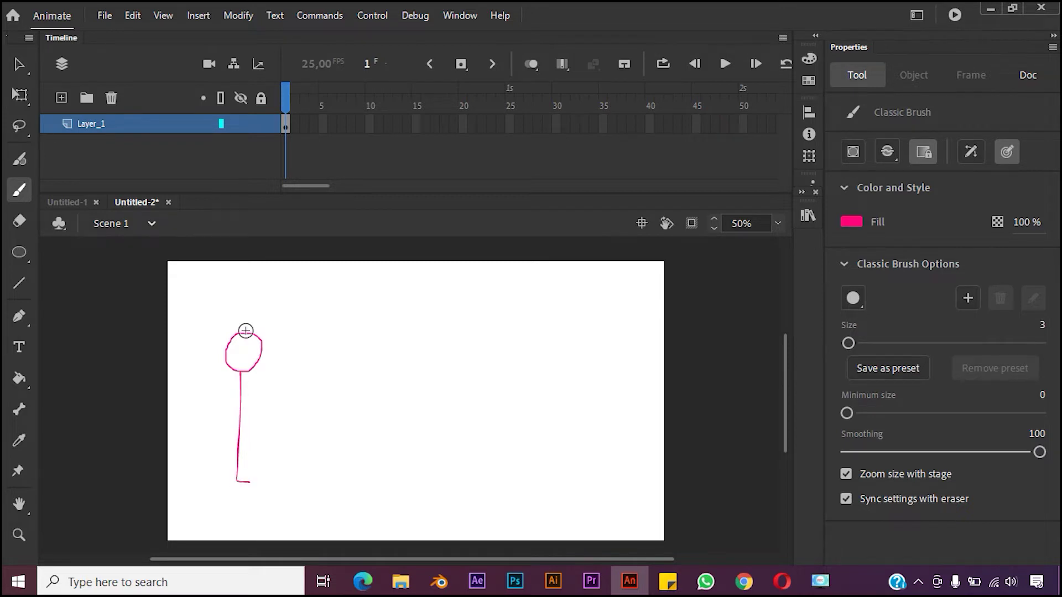
# - Insert a keyframe at frame 5 and draw an arm slanting down to the right from the figure's upper body
pyautogui.click(322, 124)
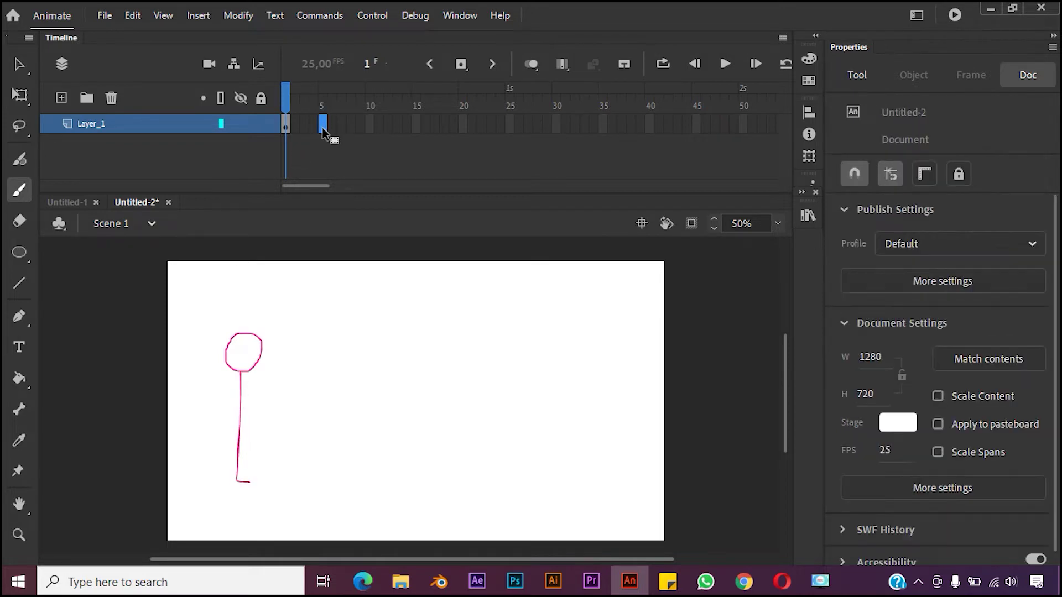
pyautogui.rightClick(323, 123)
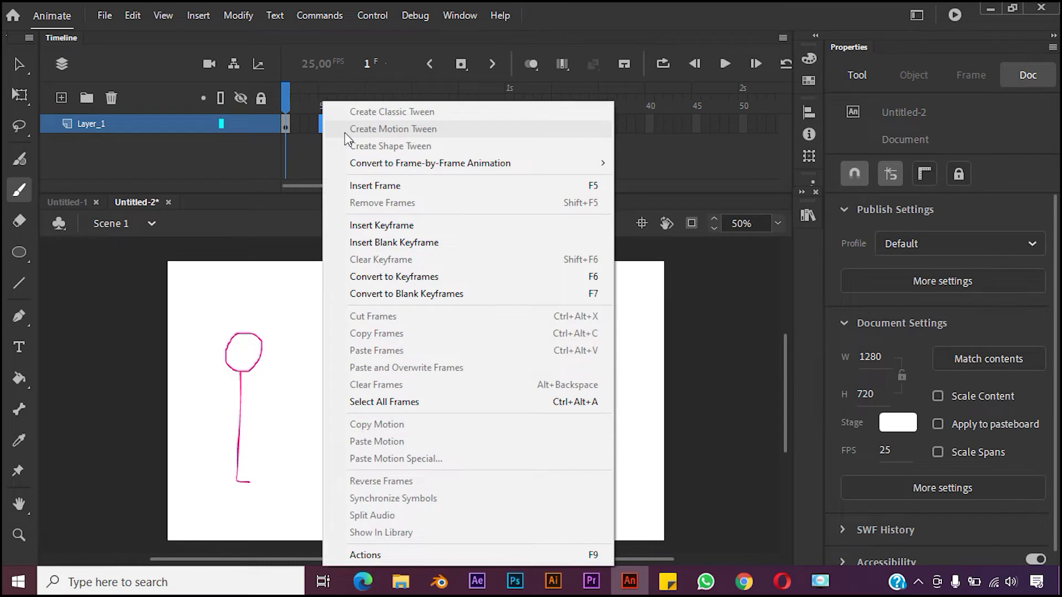
pyautogui.click(383, 225)
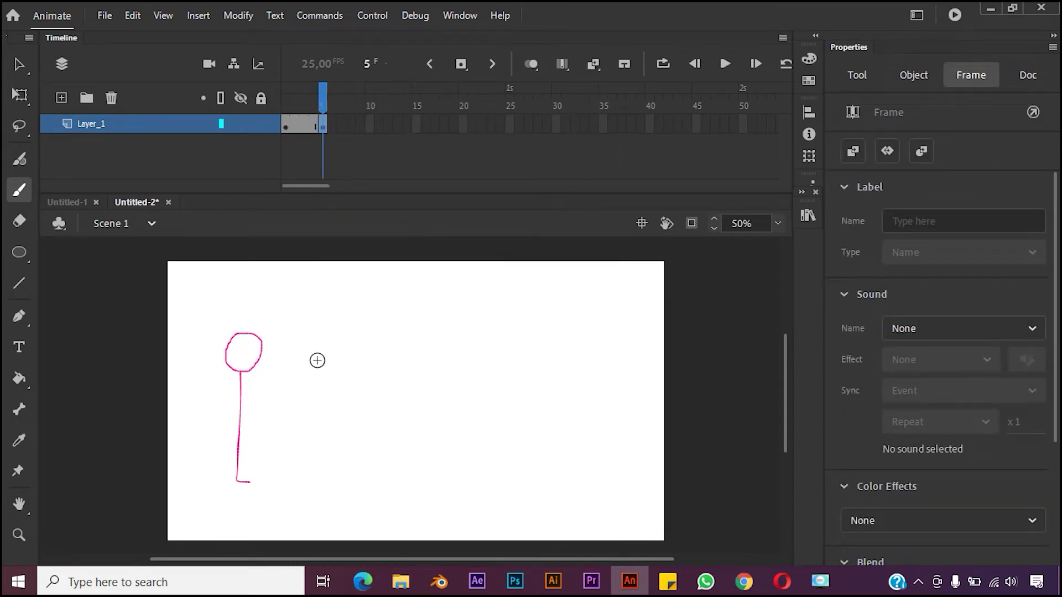
pyautogui.click(240, 394)
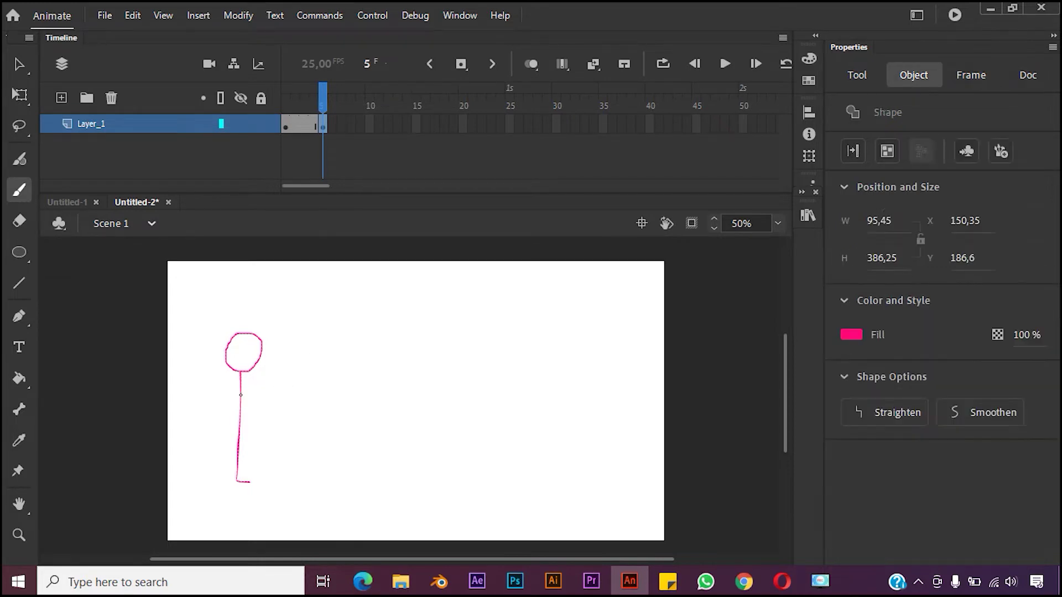
pyautogui.moveTo(242, 396); pyautogui.dragTo(274, 419)
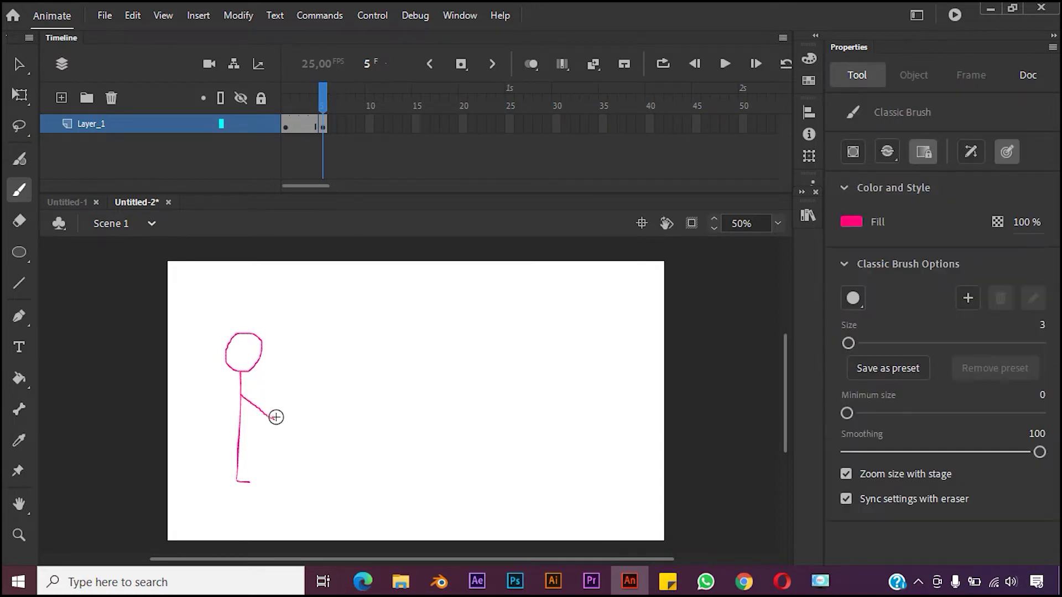
# - Insert a keyframe at frame 10 and replace the figure's lowered arm with one raised beside the head, using the Eraser and Classic Brush
pyautogui.click(366, 128)
pyautogui.rightClick(367, 128)
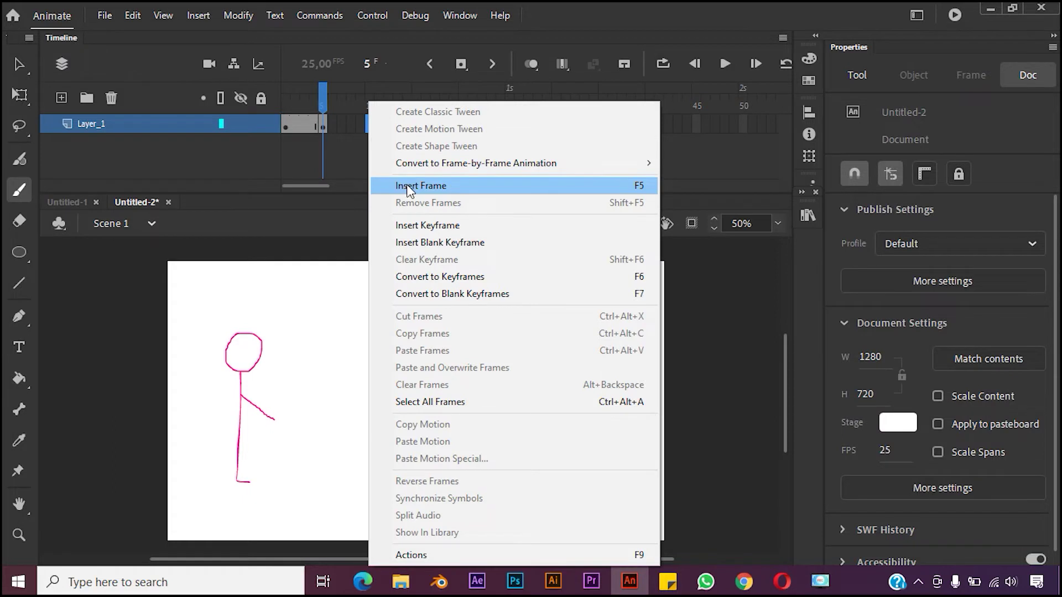
pyautogui.click(419, 225)
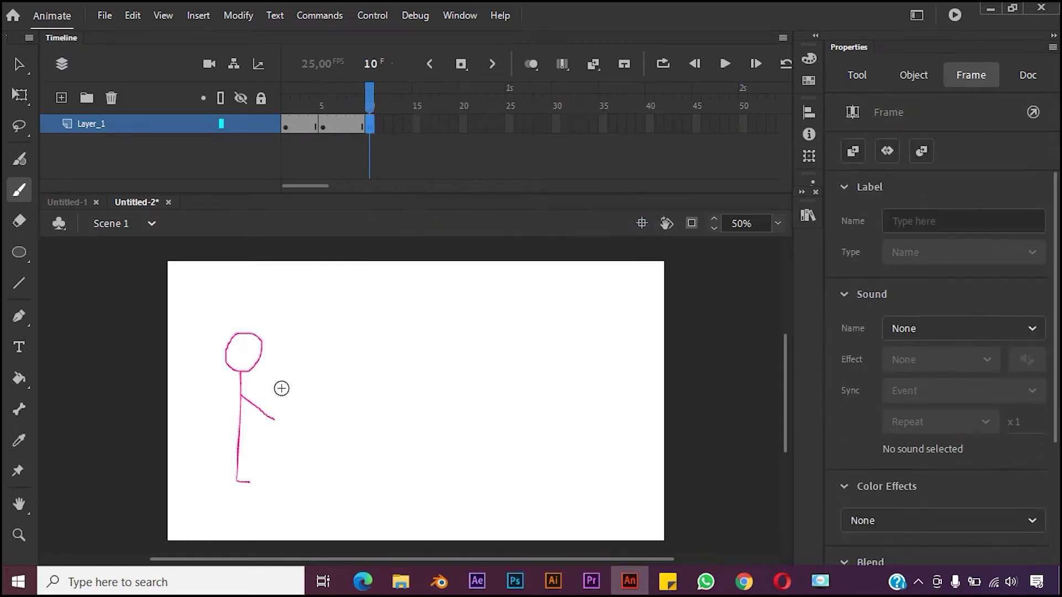
pyautogui.click(21, 220)
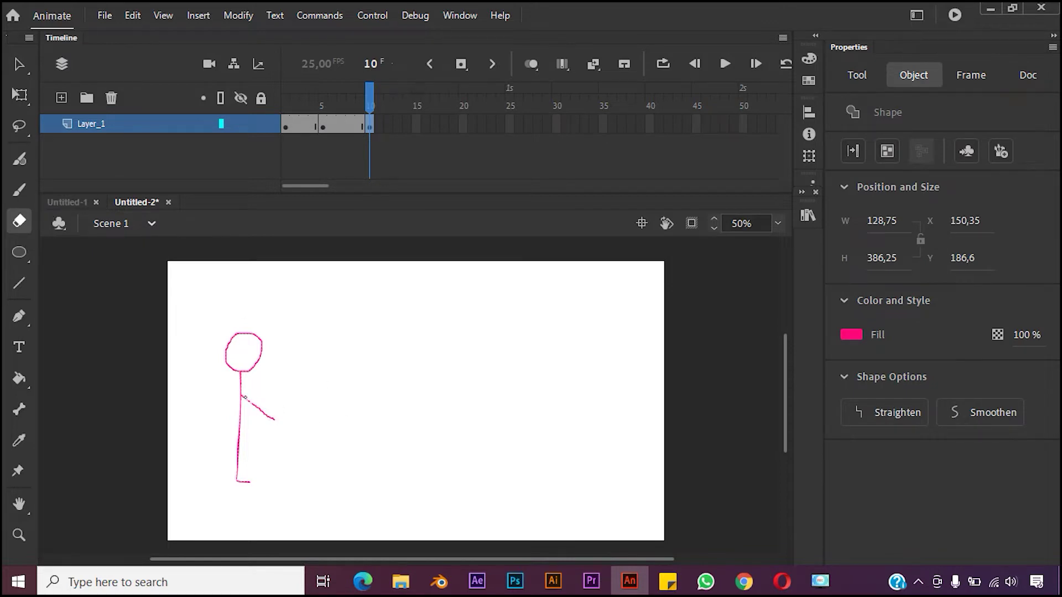
pyautogui.moveTo(243, 398)
pyautogui.mouseDown()
pyautogui.moveTo(277, 422)
pyautogui.moveTo(256, 410)
pyautogui.mouseUp()
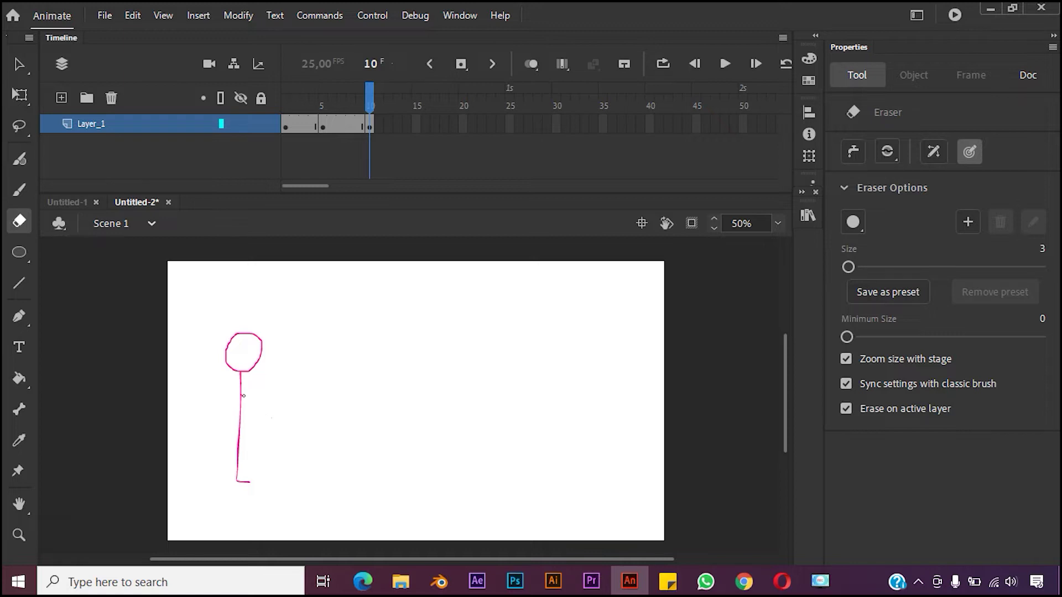
pyautogui.click(22, 190)
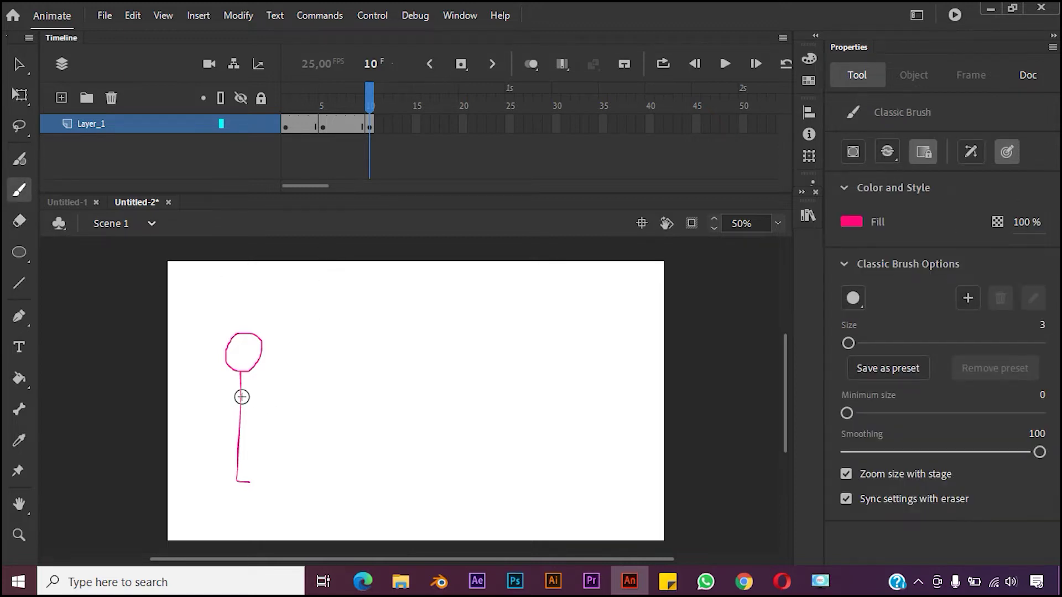
pyautogui.moveTo(246, 392); pyautogui.dragTo(280, 339)
# - Insert a keyframe at frame 15 of Layer_1
pyautogui.click(416, 124)
pyautogui.rightClick(417, 132)
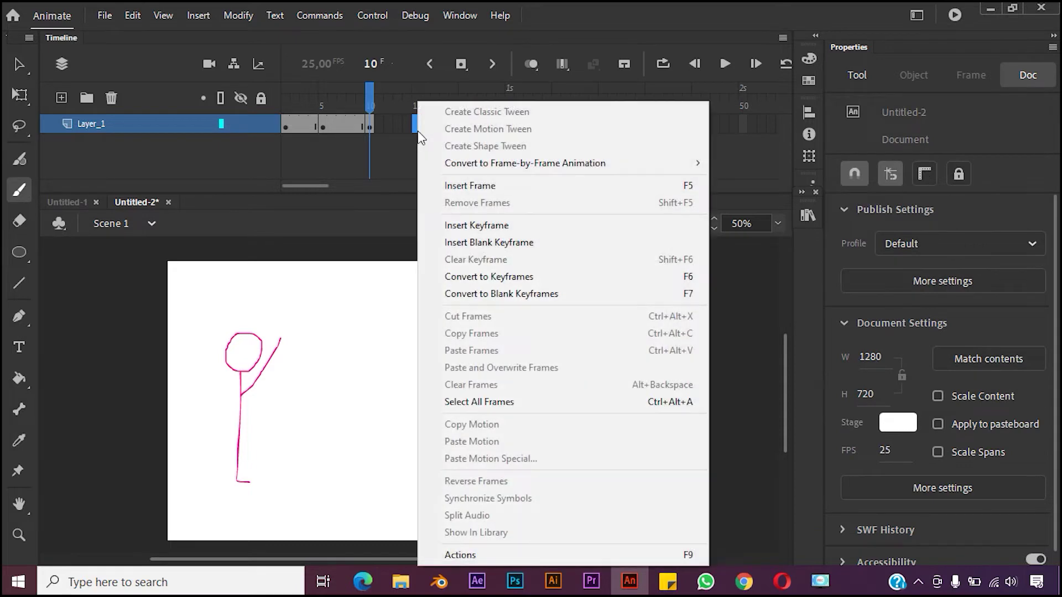
pyautogui.click(498, 228)
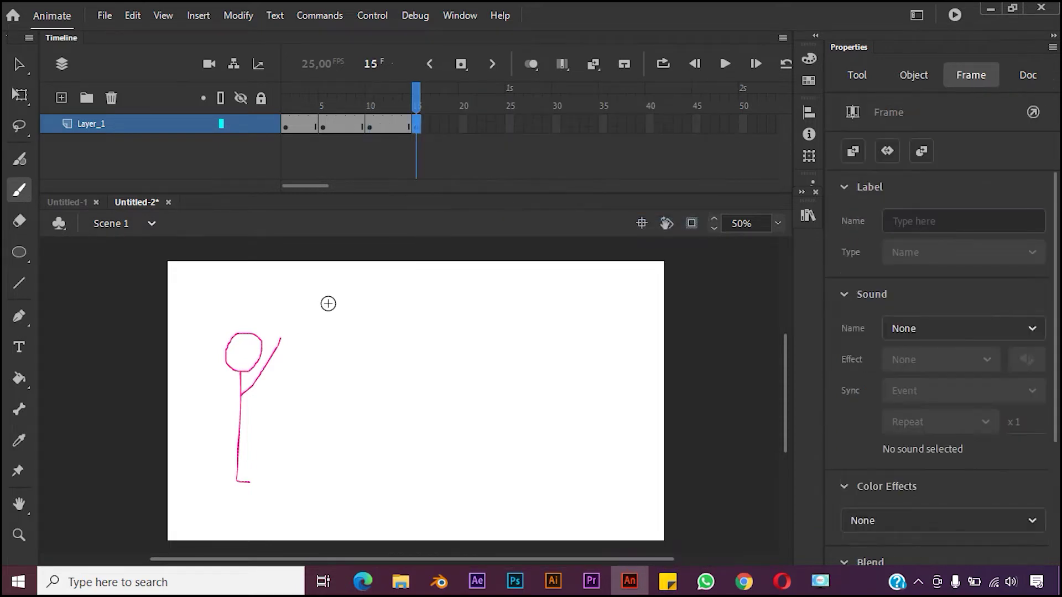
# - Delete the stick figure's raised arm and its leftover stub on frame 15 using the Lasso Tool
pyautogui.click(19, 64)
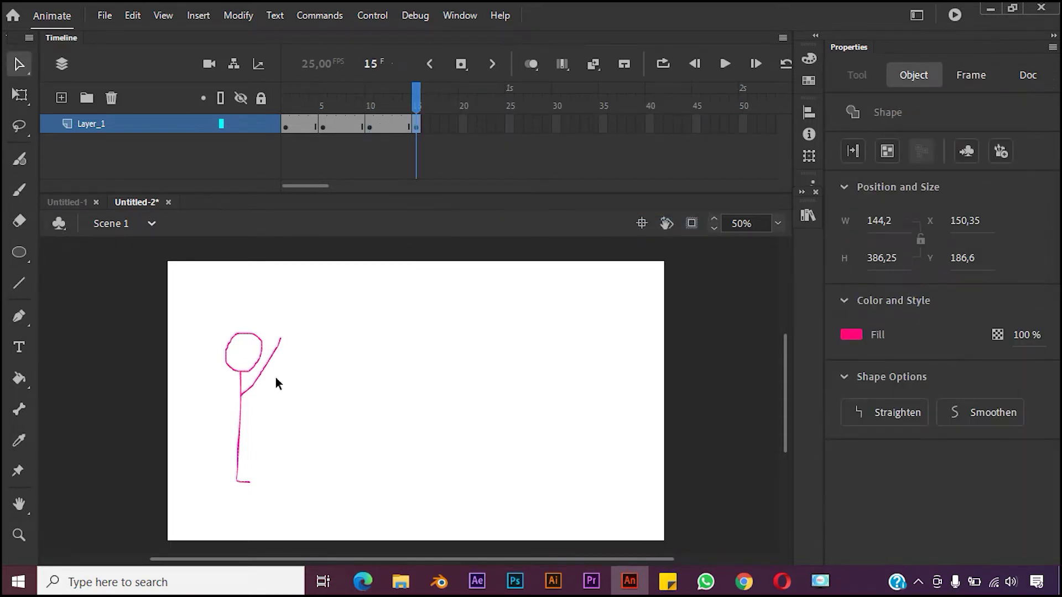
pyautogui.click(28, 94)
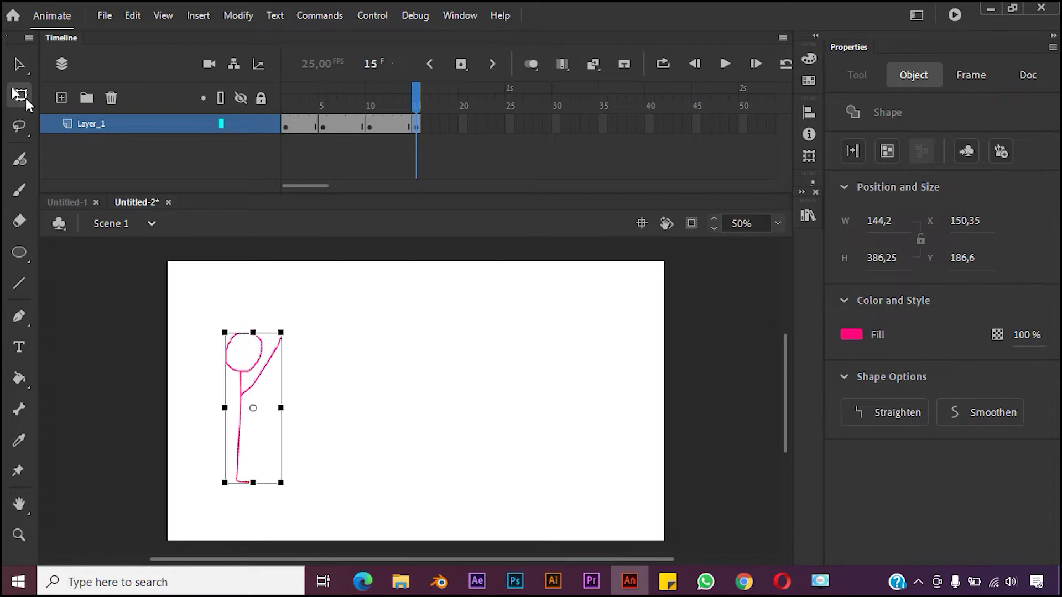
pyautogui.click(25, 68)
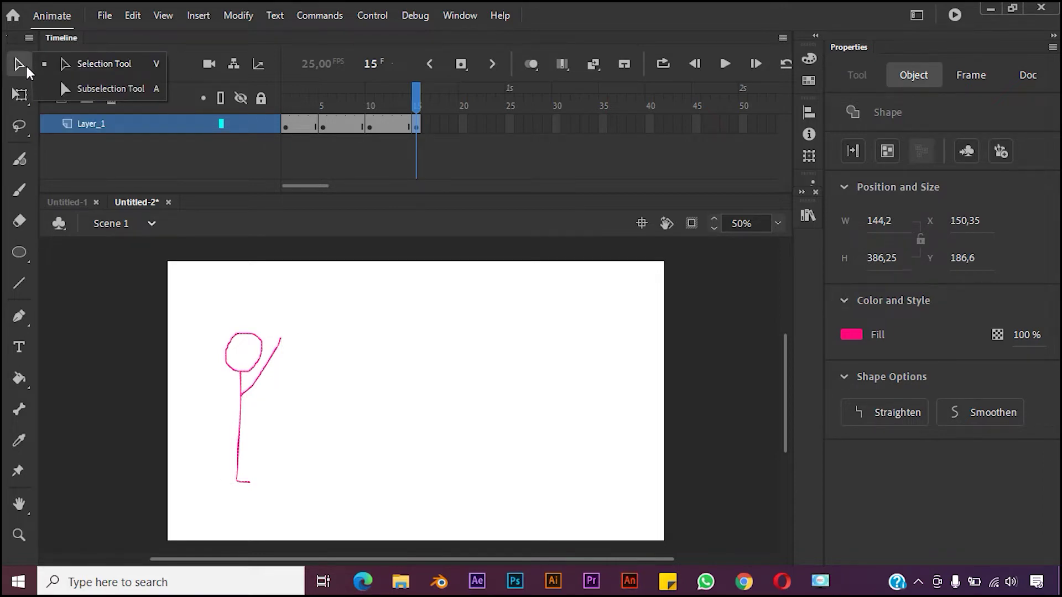
pyautogui.click(21, 127)
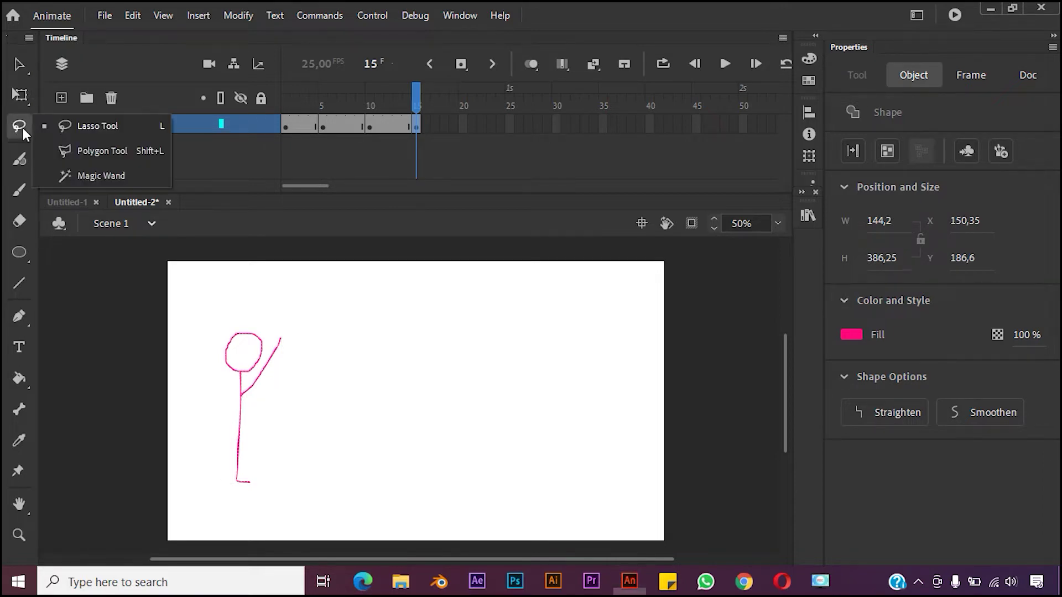
pyautogui.click(60, 130)
pyautogui.moveTo(249, 407)
pyautogui.mouseDown()
pyautogui.moveTo(275, 334)
pyautogui.moveTo(290, 330)
pyautogui.moveTo(294, 360)
pyautogui.moveTo(257, 415)
pyautogui.mouseUp()
pyautogui.hotkey('ctrl', 'z')
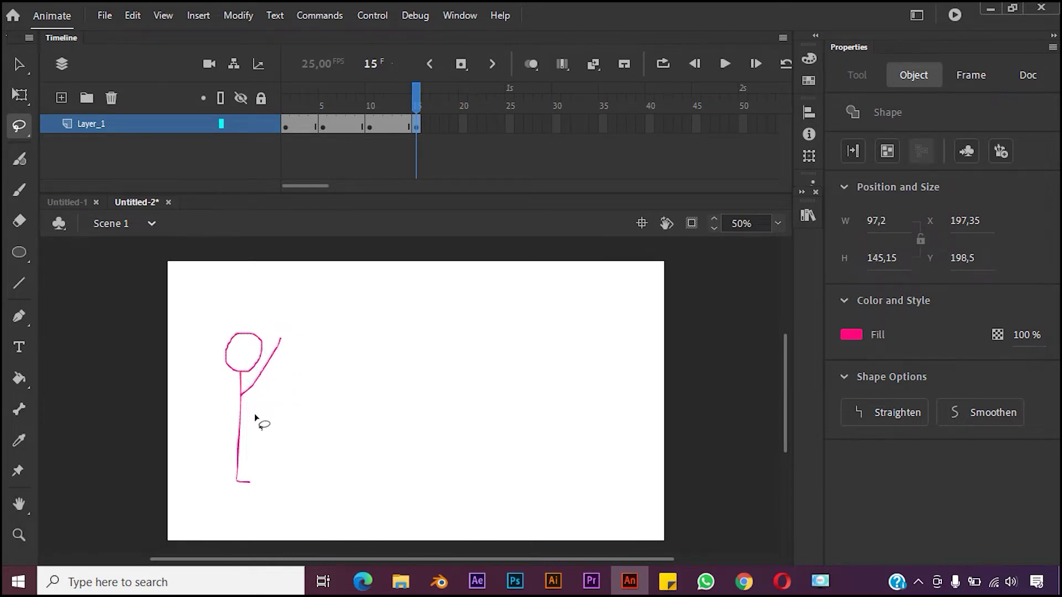
pyautogui.press('Delete')
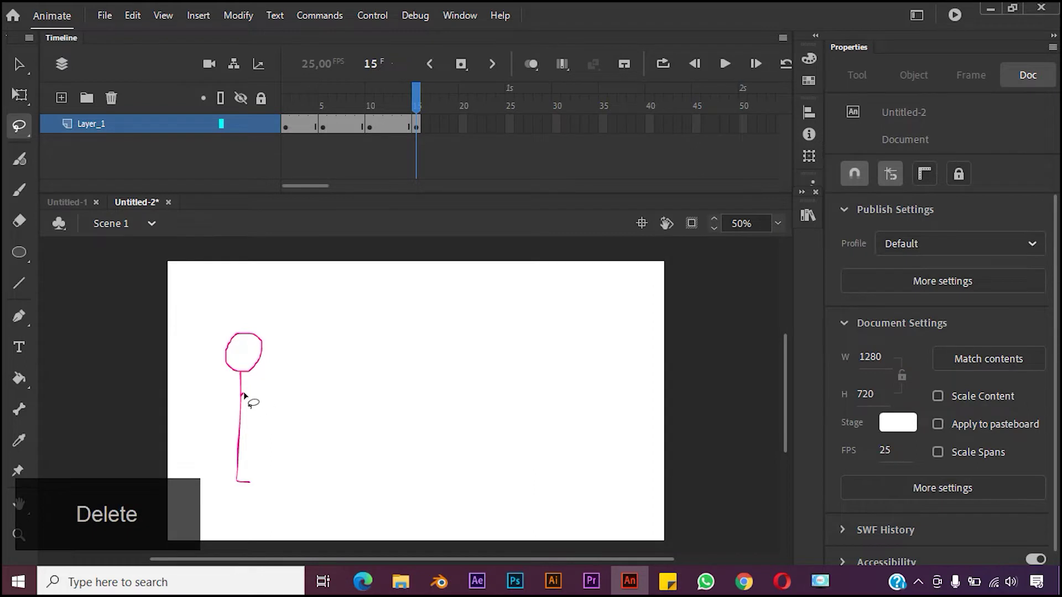
pyautogui.moveTo(246, 399); pyautogui.dragTo(267, 394)
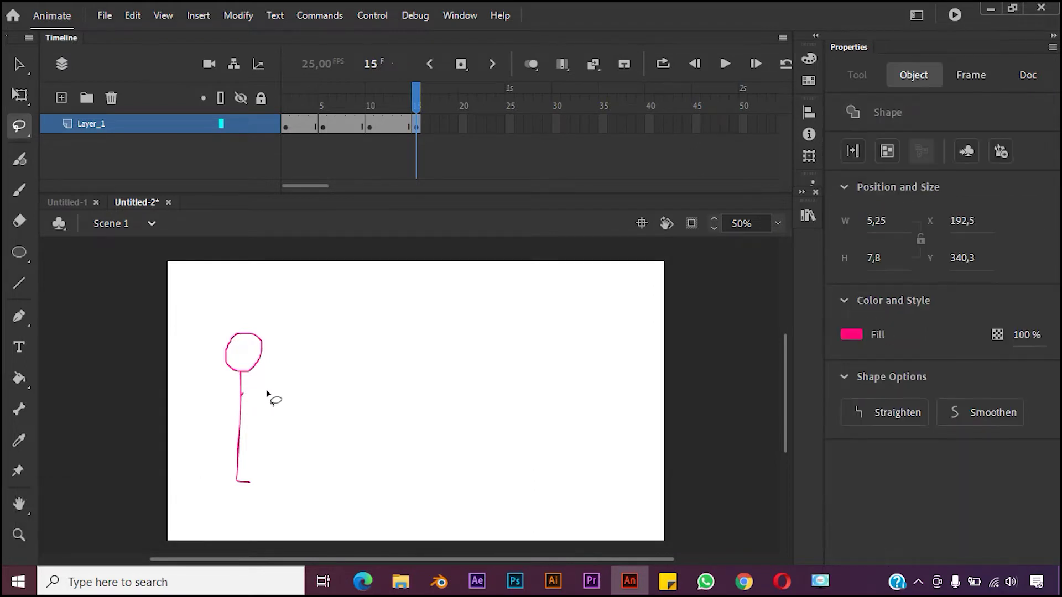
pyautogui.press('Delete')
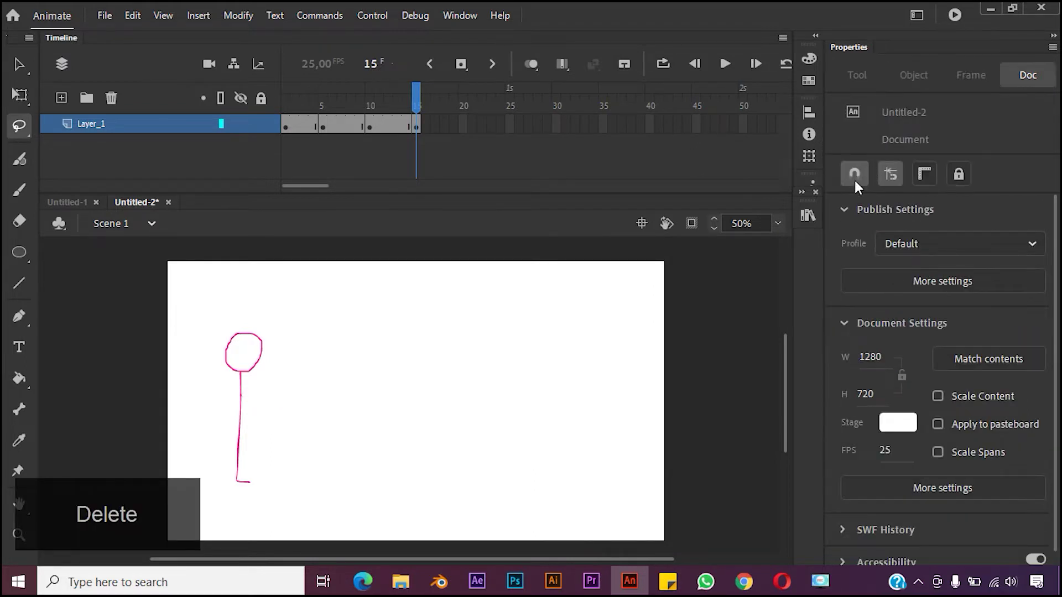
# - Draw an arm slanting down to the right from the figure's upper body on frame 15 with the Classic Brush
pyautogui.click(776, 223)
pyautogui.click(784, 219)
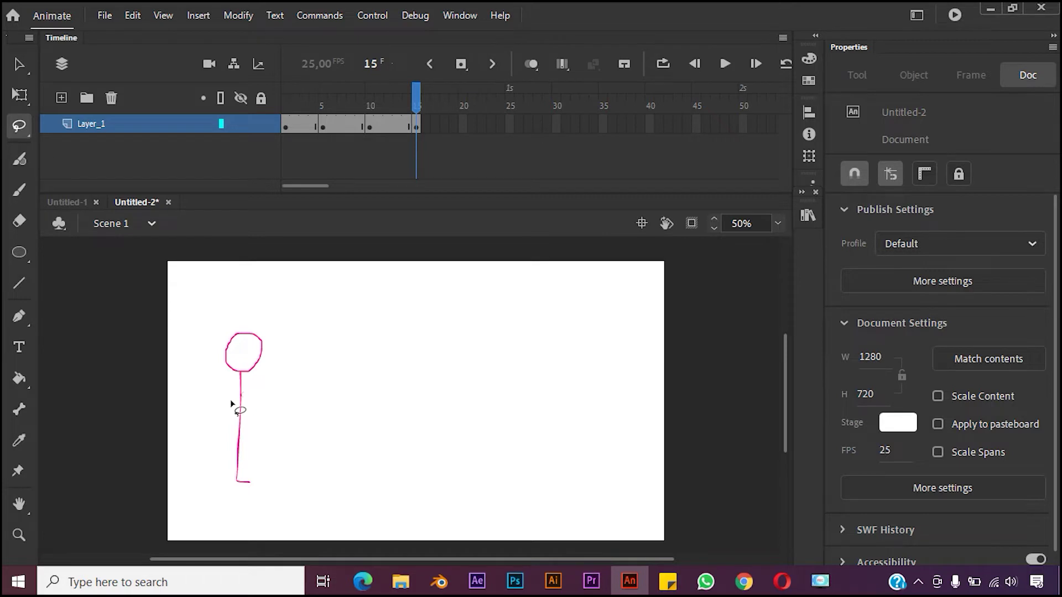
pyautogui.hotkey('ctrl', '=')
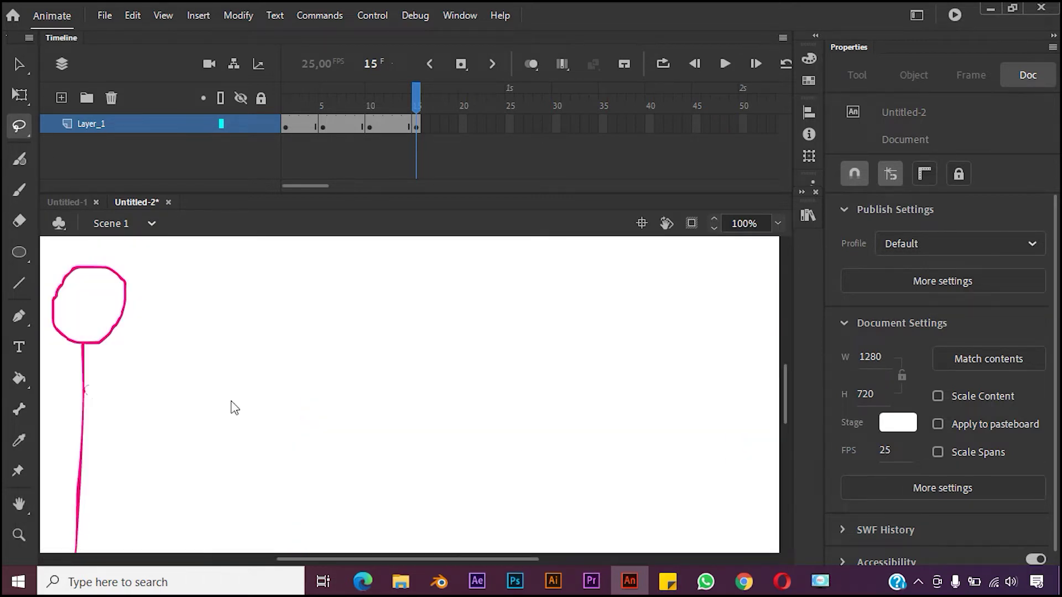
pyautogui.scroll(3, 230, 400)
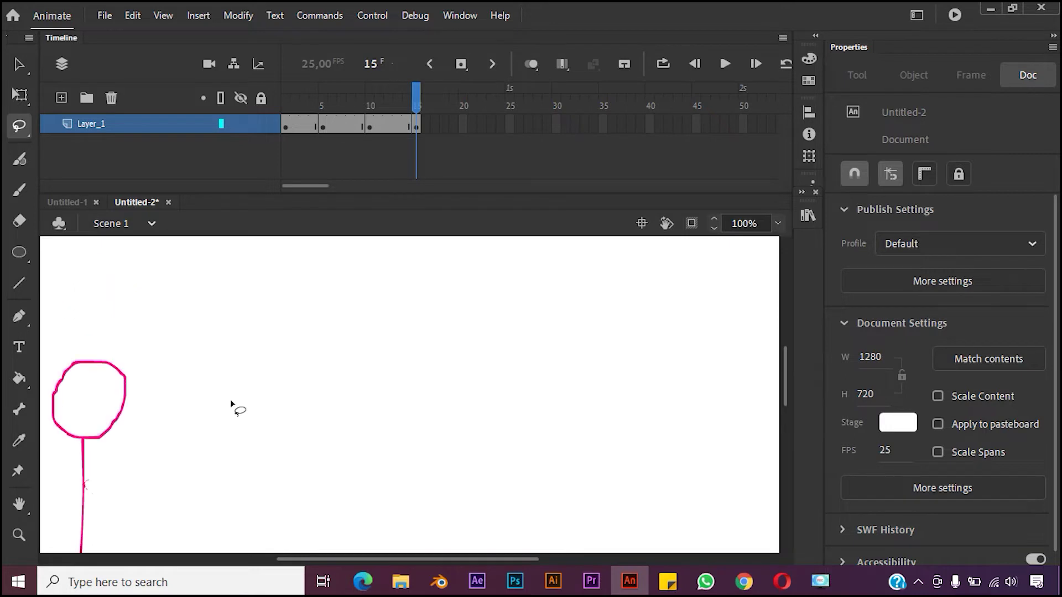
pyautogui.scroll(-3, 230, 399)
pyautogui.click(778, 224)
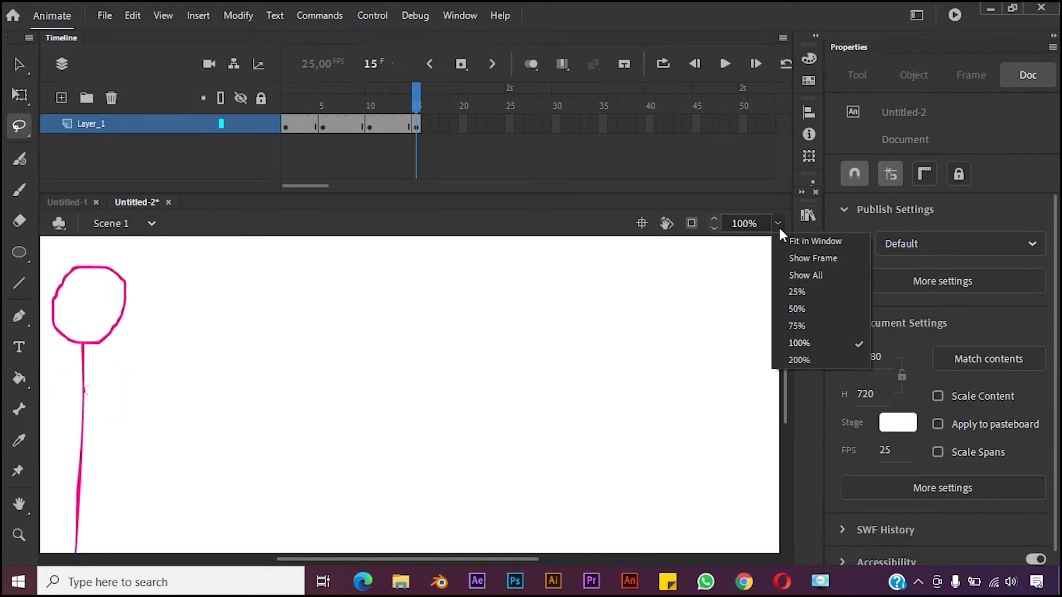
pyautogui.click(821, 243)
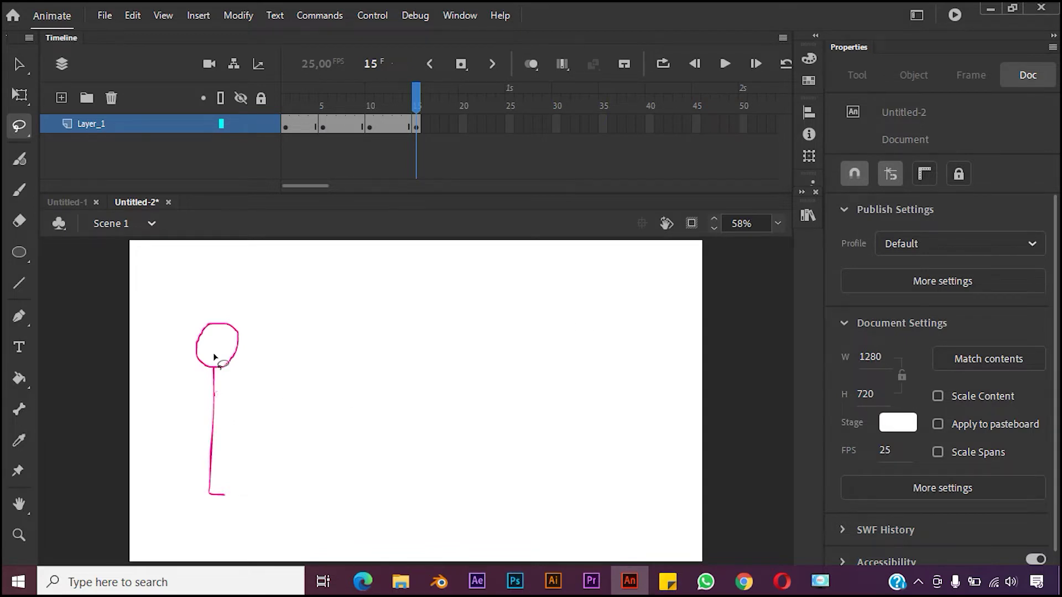
pyautogui.moveTo(418, 100)
pyautogui.mouseDown()
pyautogui.moveTo(315, 100)
pyautogui.moveTo(408, 111)
pyautogui.moveTo(323, 111)
pyautogui.moveTo(414, 126)
pyautogui.moveTo(408, 111)
pyautogui.moveTo(418, 113)
pyautogui.mouseUp()
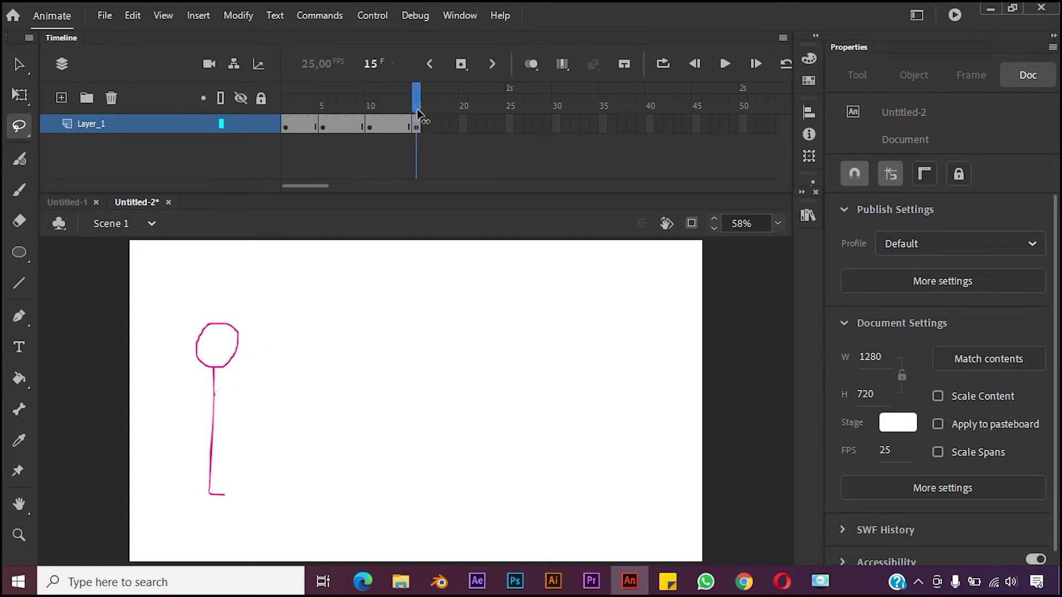
pyautogui.click(23, 188)
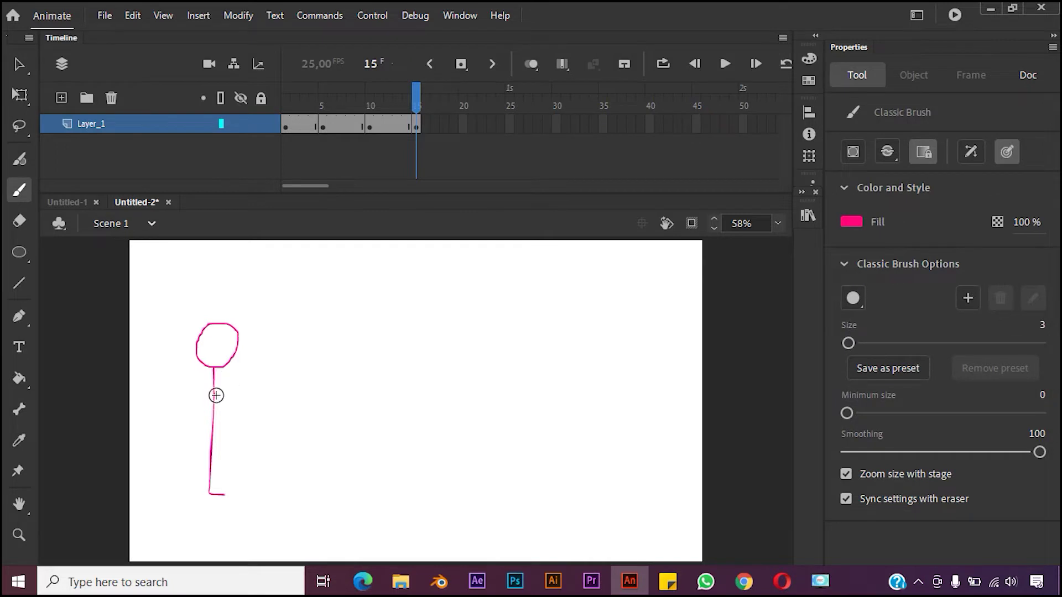
pyautogui.moveTo(215, 395); pyautogui.dragTo(248, 436)
# - Insert a keyframe at frame 20 of Layer_1, compare it with frame 15, and select the new keyframe
pyautogui.click(464, 126)
pyautogui.rightClick(462, 125)
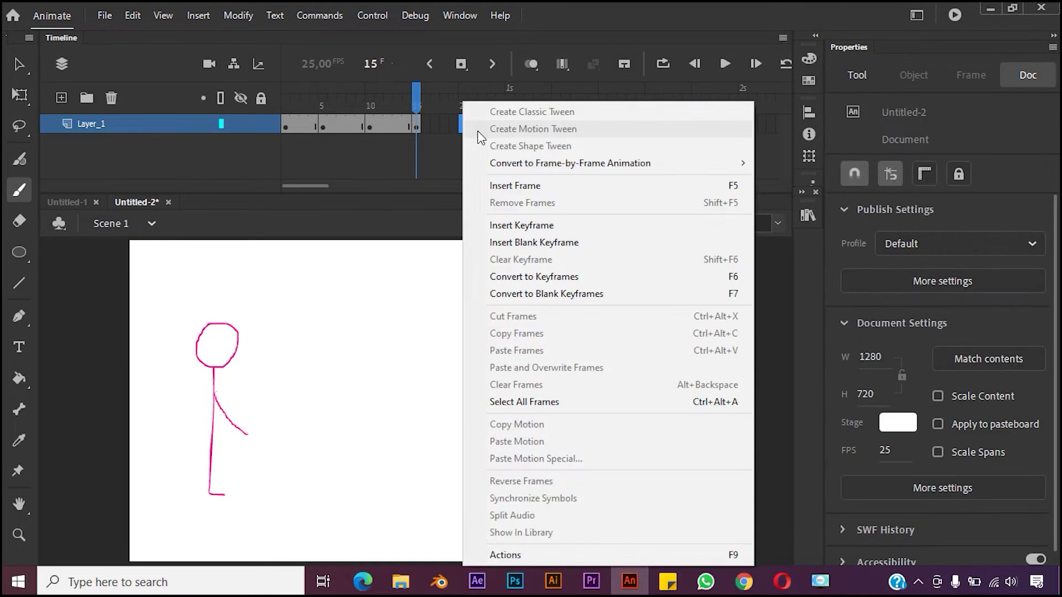
pyautogui.click(539, 224)
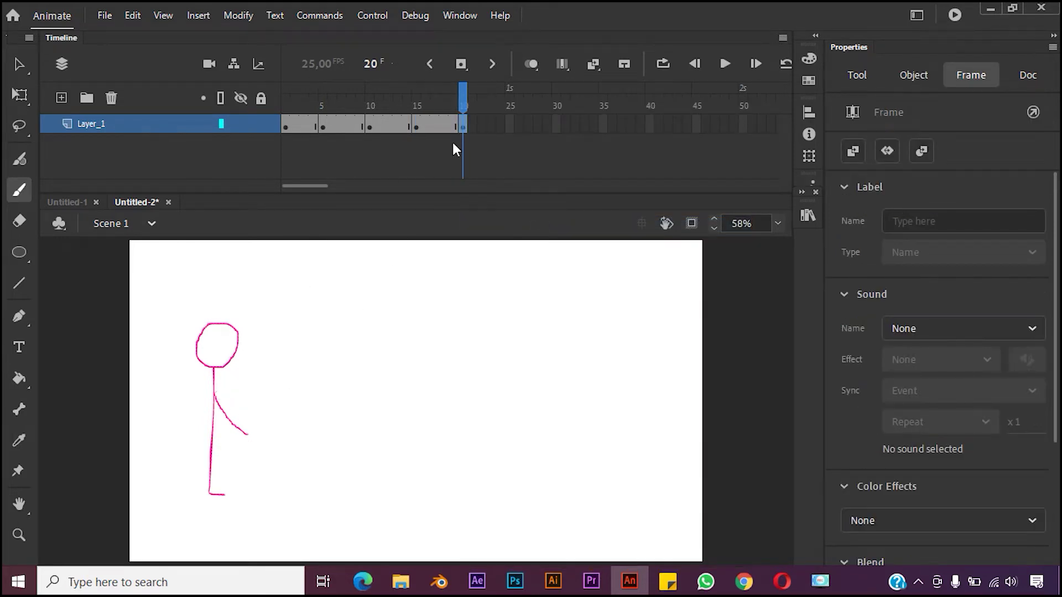
pyautogui.click(417, 104)
pyautogui.moveTo(417, 104); pyautogui.dragTo(463, 103)
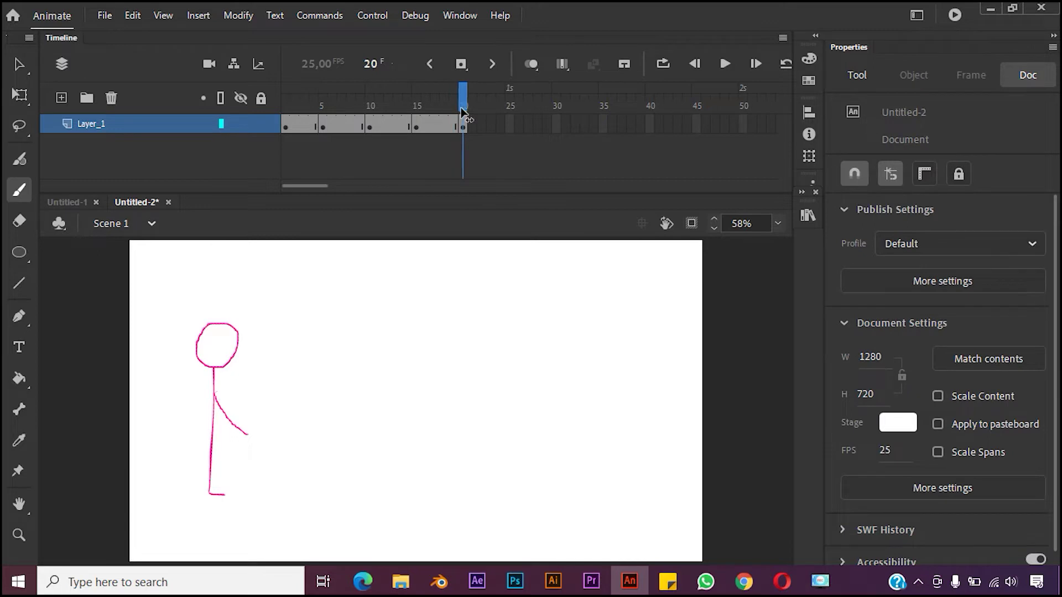
pyautogui.click(463, 128)
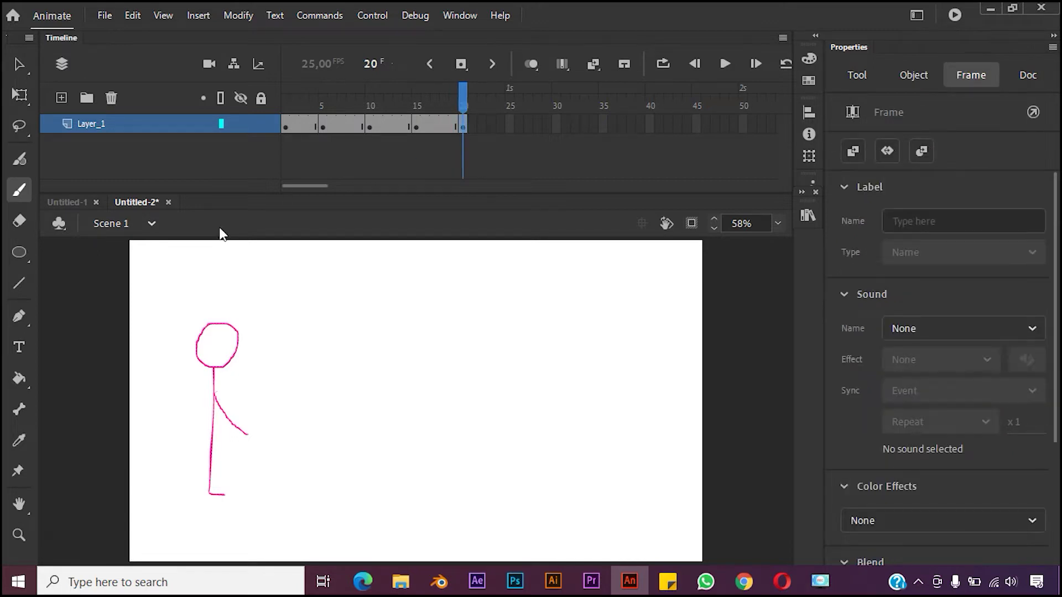
# - Delete the figure's arm and its leftover stub on frame 20 using the Lasso Tool
pyautogui.click(20, 126)
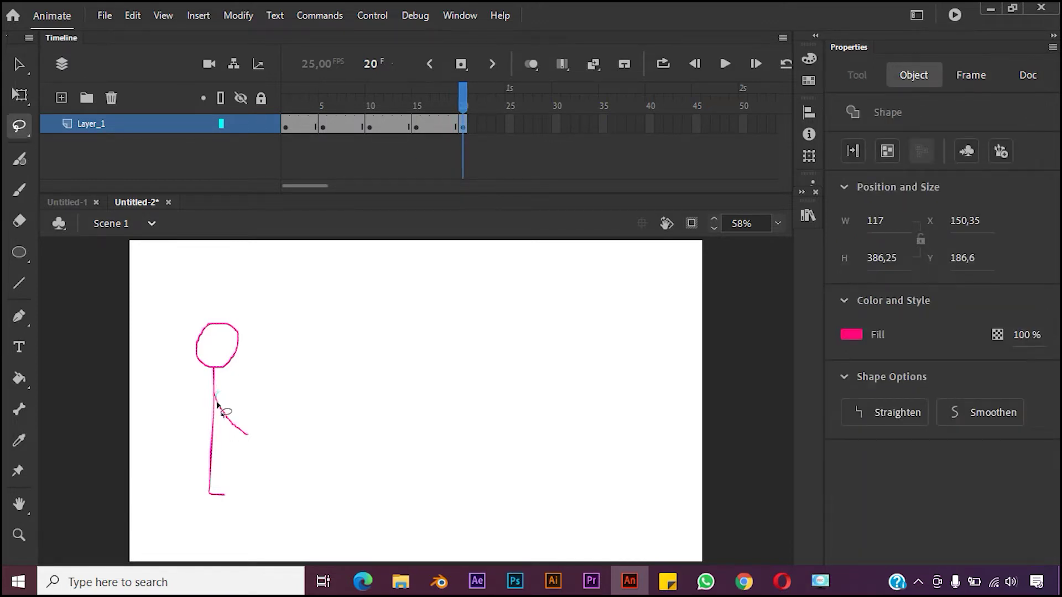
pyautogui.moveTo(216, 404)
pyautogui.mouseDown()
pyautogui.moveTo(248, 444)
pyautogui.moveTo(266, 428)
pyautogui.moveTo(229, 389)
pyautogui.mouseUp()
pyautogui.press('Delete')
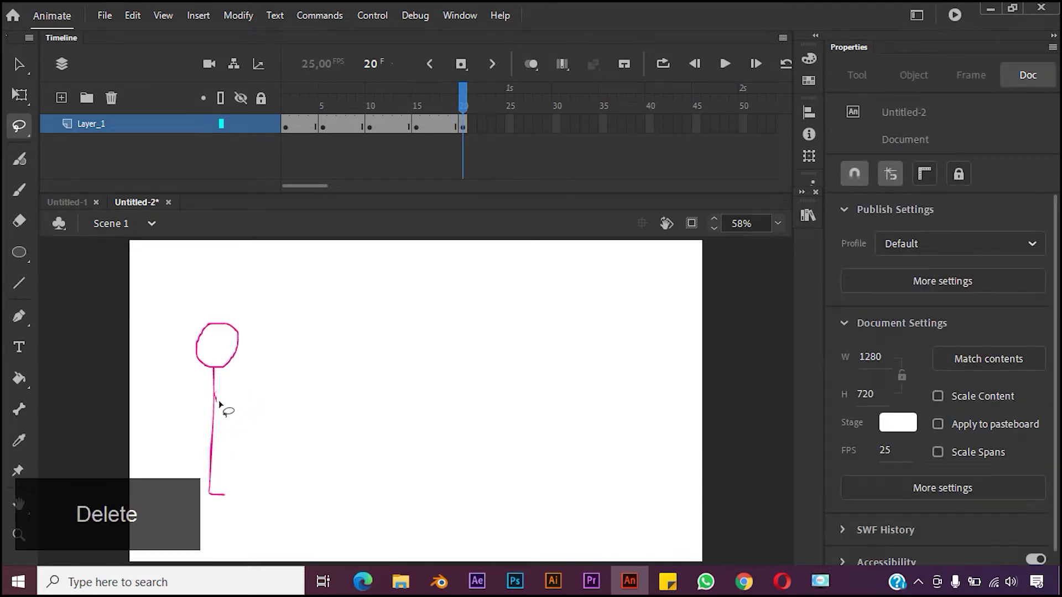
pyautogui.moveTo(220, 401); pyautogui.dragTo(229, 398)
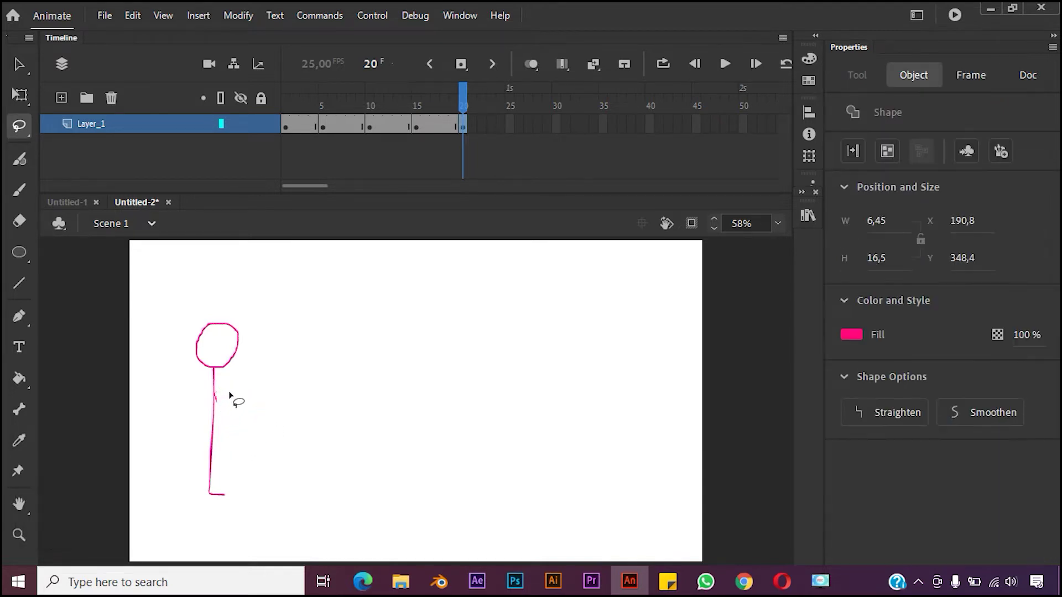
pyautogui.press('Delete')
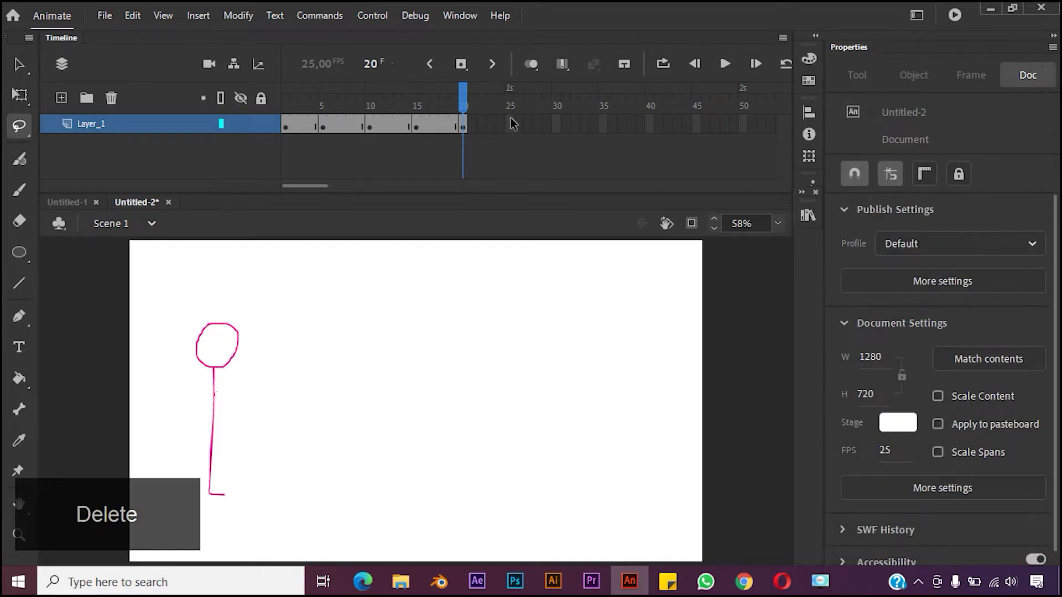
# - Insert a keyframe at frame 25 and draw an arm slanting down to the left from the upper body with the Classic Brush
pyautogui.click(510, 124)
pyautogui.rightClick(508, 123)
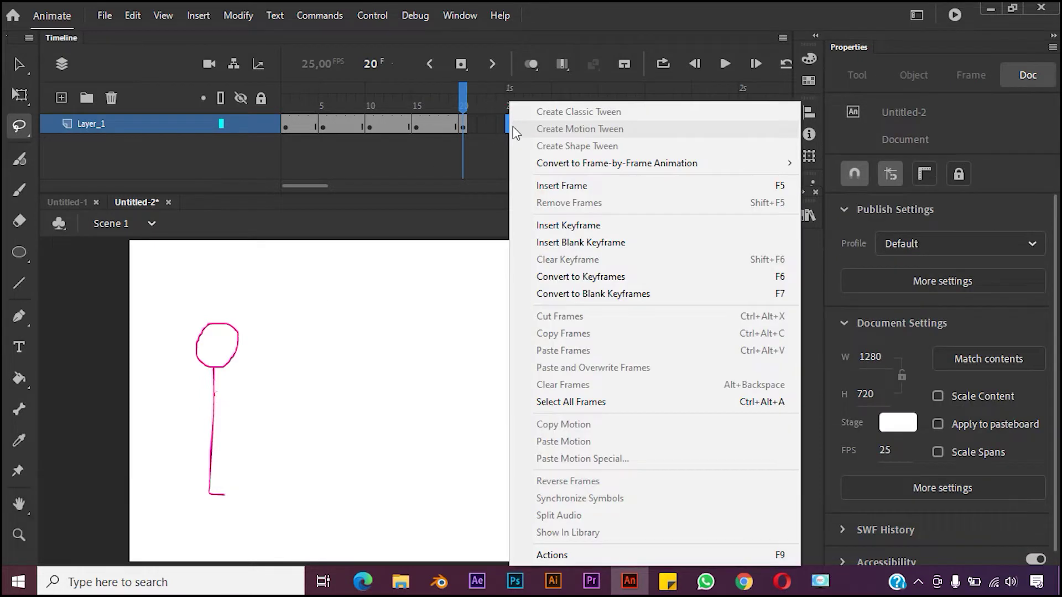
pyautogui.click(572, 231)
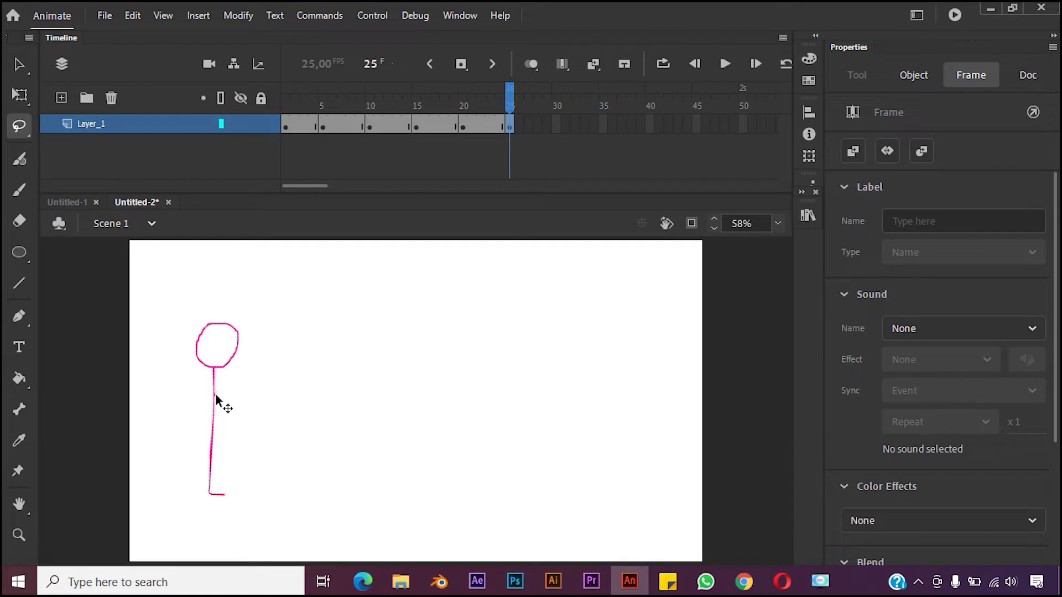
pyautogui.click(21, 189)
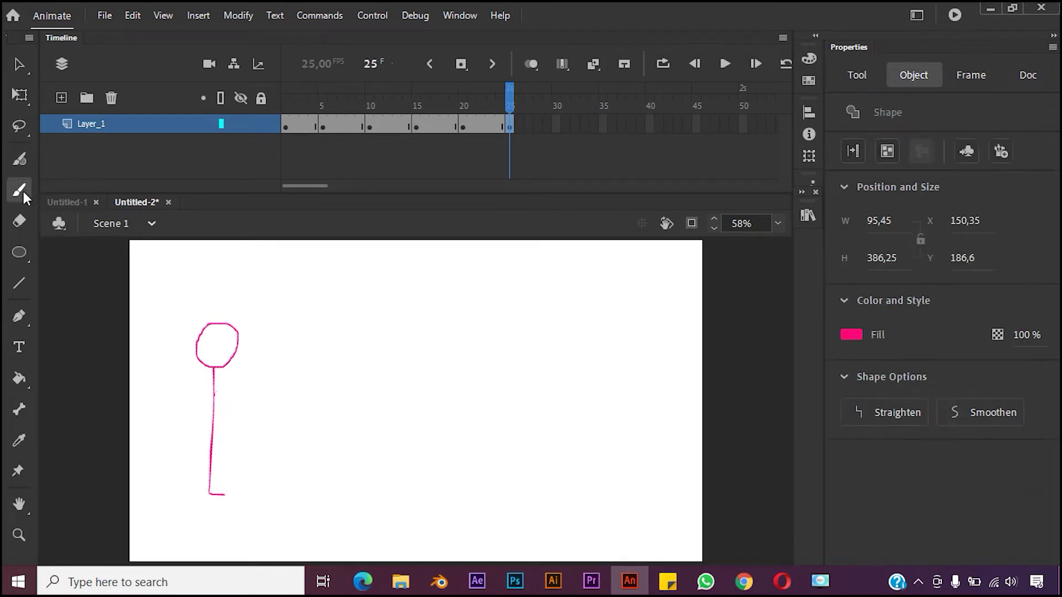
pyautogui.moveTo(215, 394); pyautogui.dragTo(180, 442)
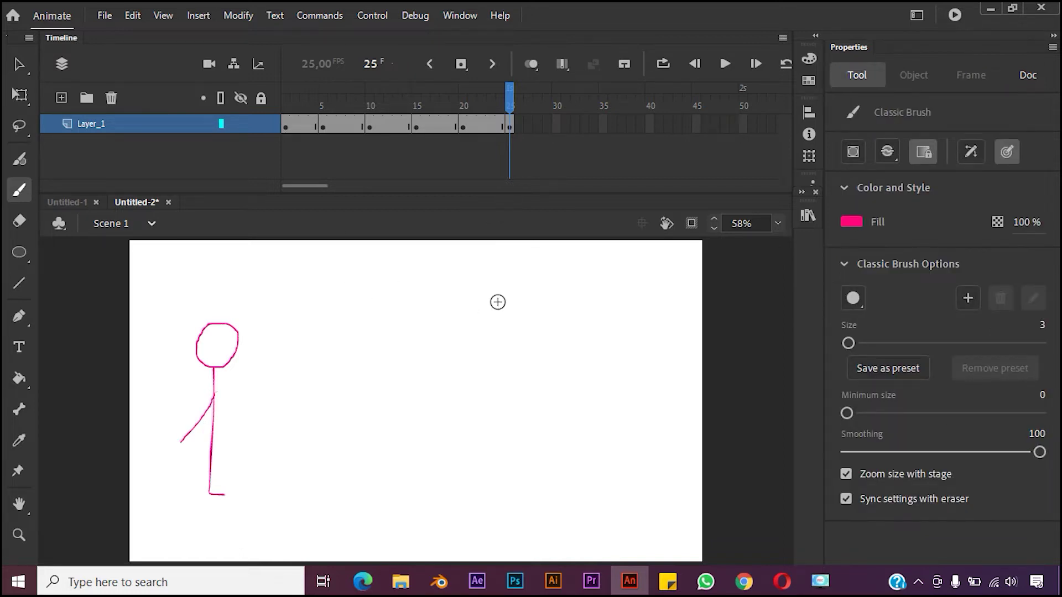
# - Insert a keyframe at frame 30 and delete the entire stick figure from it
pyautogui.click(556, 126)
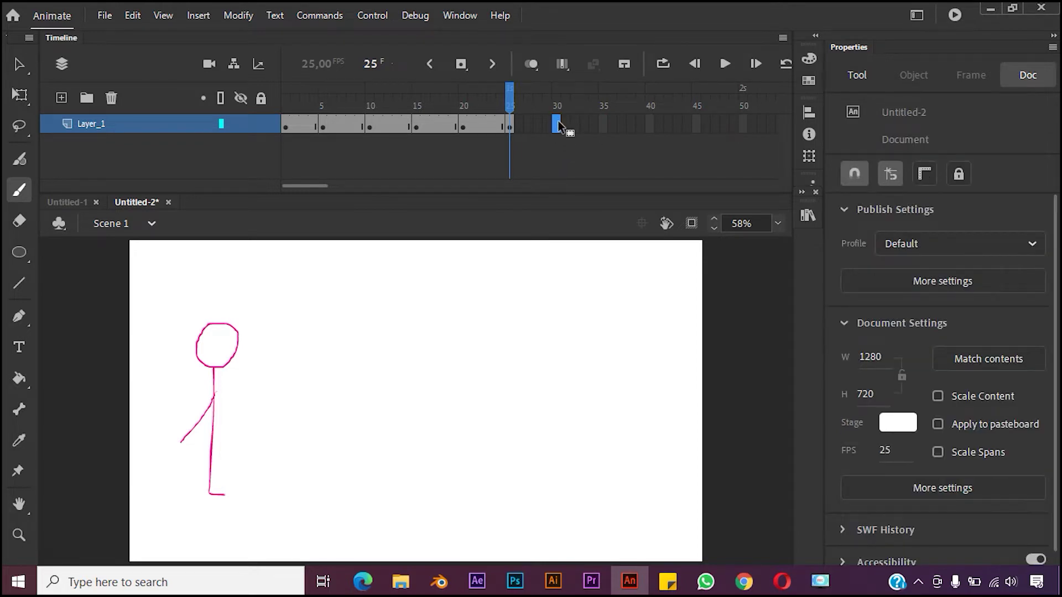
pyautogui.rightClick(558, 124)
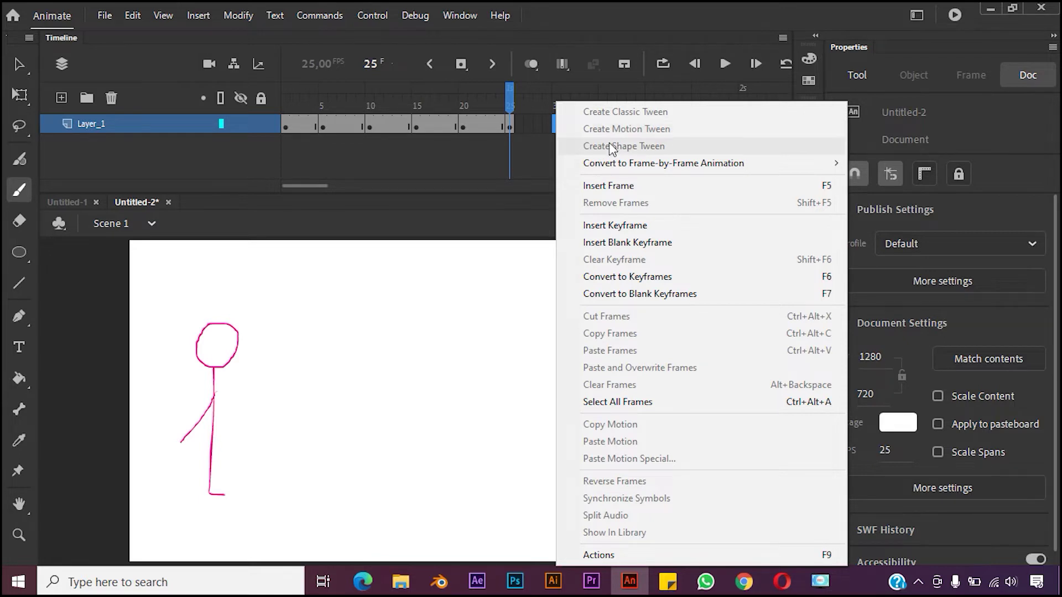
pyautogui.click(624, 225)
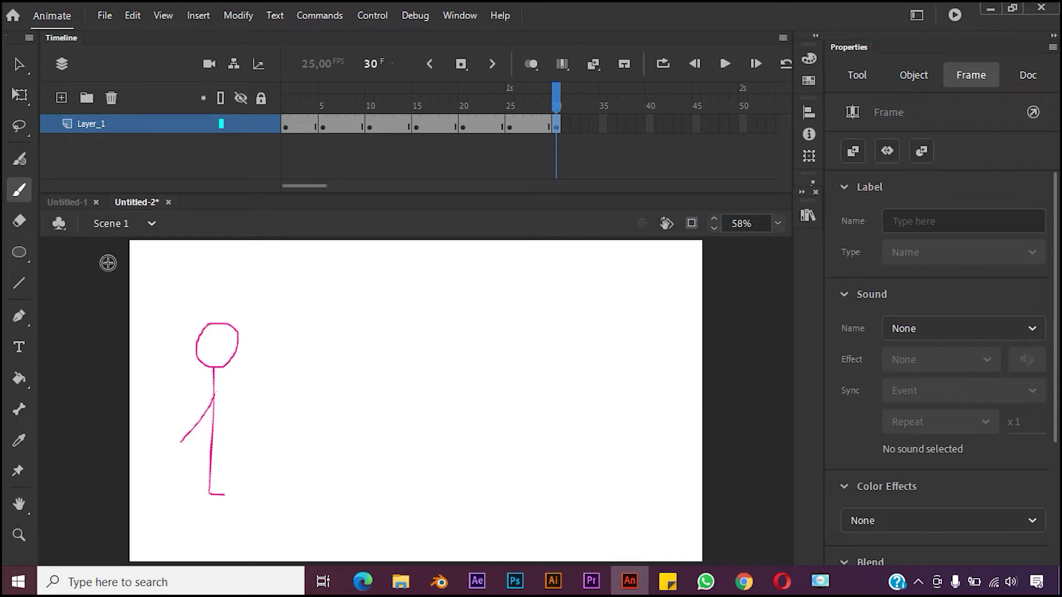
pyautogui.click(20, 66)
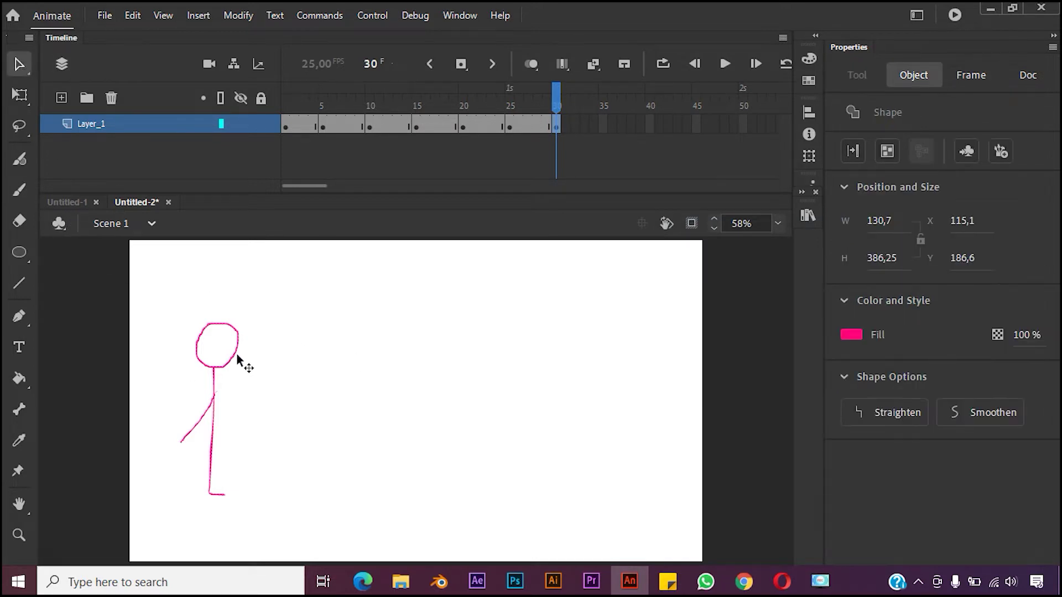
pyautogui.moveTo(163, 304); pyautogui.dragTo(313, 542)
pyautogui.press('Delete')
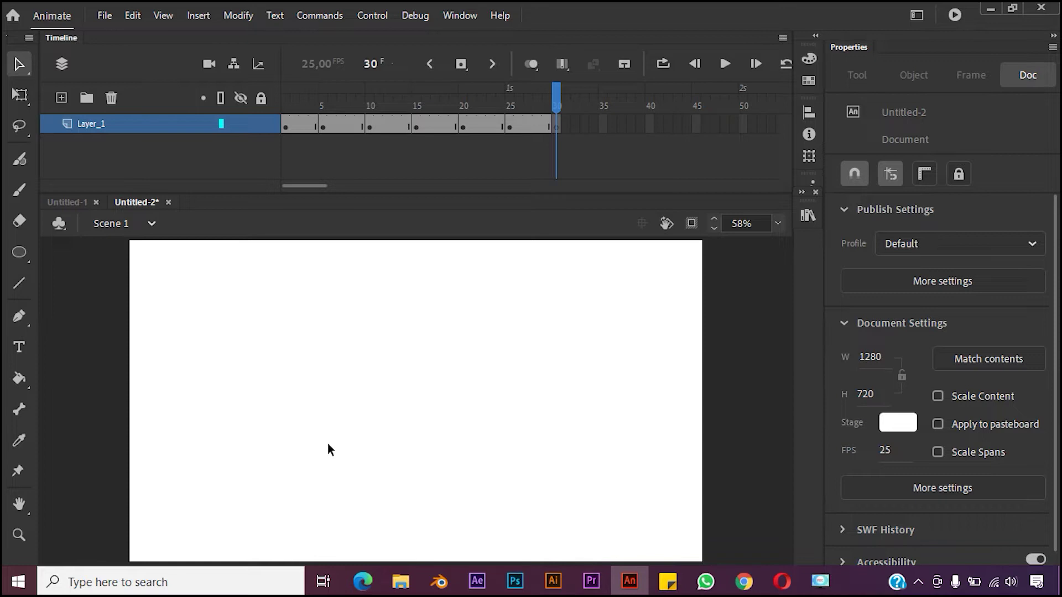
# - Turn on Onion Skin for the selected range at frame 30
pyautogui.click(532, 65)
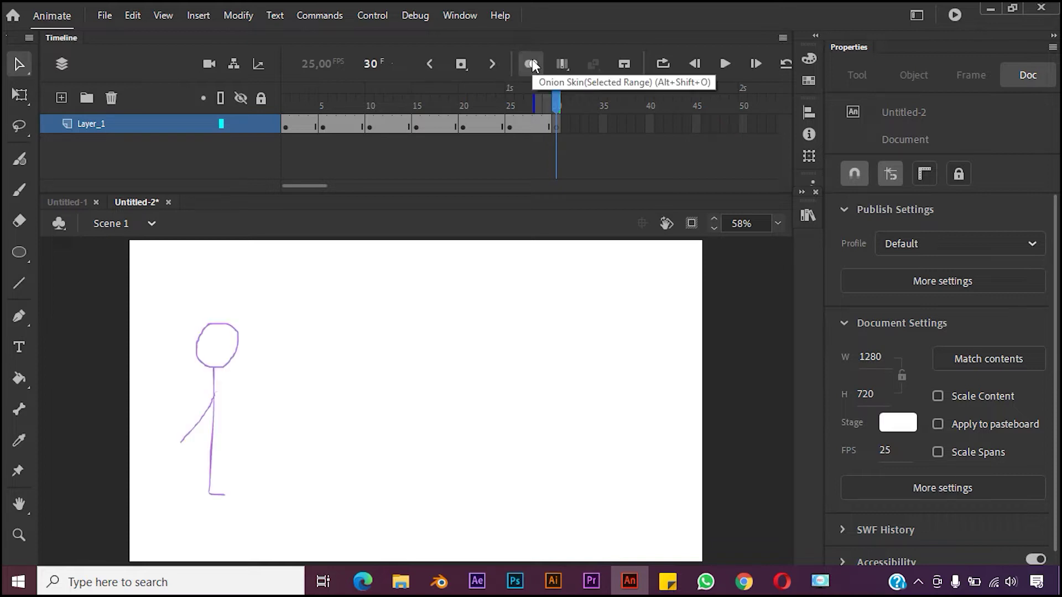
# - Compare the drawings on frames 25, 29 and 30 with onion skinning turned on
pyautogui.moveTo(556, 105)
pyautogui.mouseDown()
pyautogui.moveTo(500, 105)
pyautogui.moveTo(564, 106)
pyautogui.moveTo(531, 110)
pyautogui.moveTo(556, 122)
pyautogui.mouseUp()
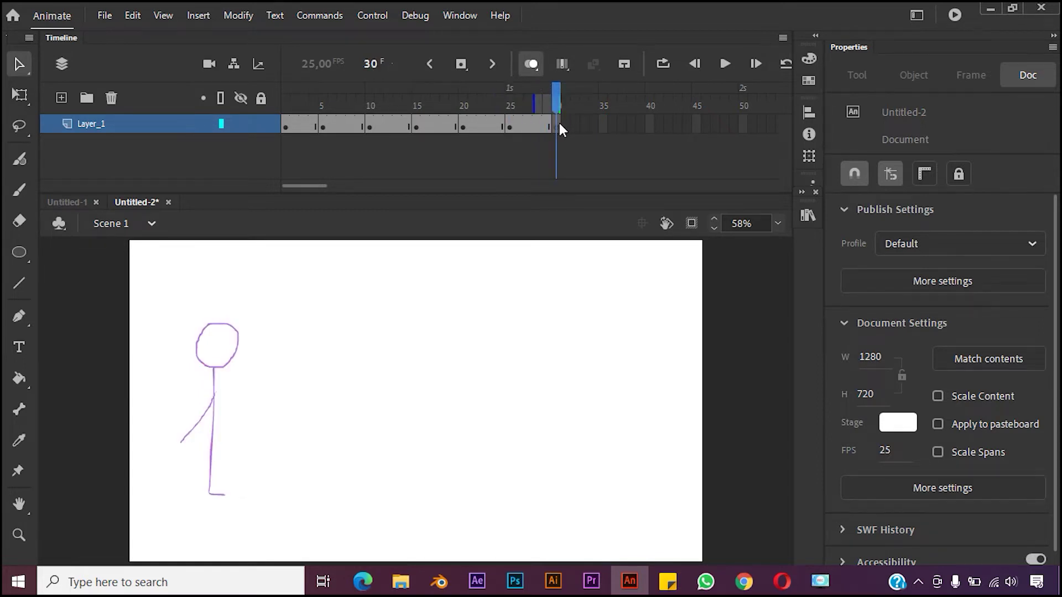
pyautogui.click(557, 125)
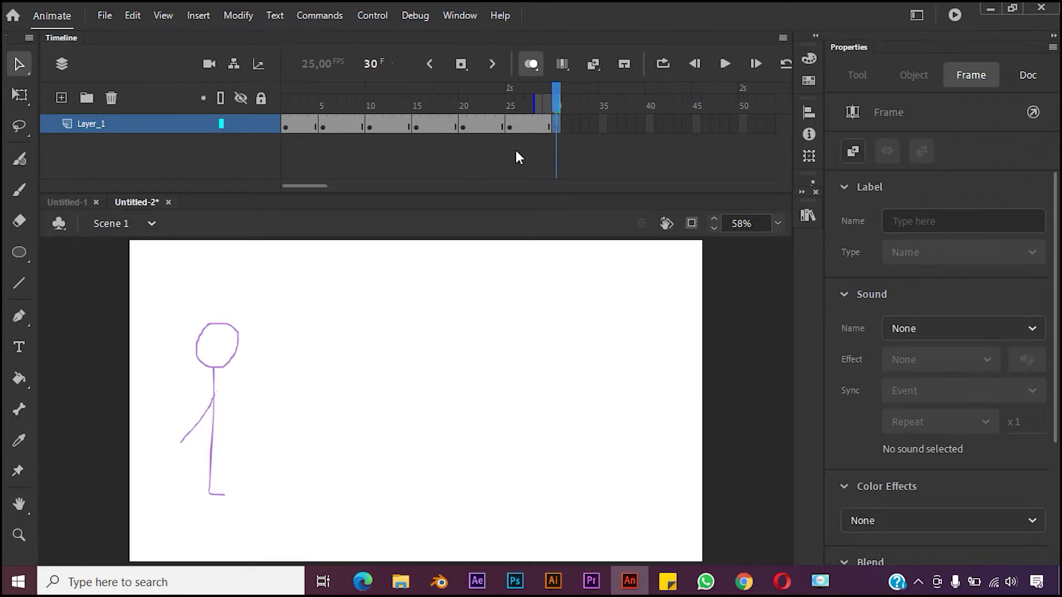
pyautogui.click(508, 129)
pyautogui.click(556, 128)
pyautogui.click(510, 125)
pyautogui.click(555, 127)
pyautogui.moveTo(554, 102)
pyautogui.mouseDown()
pyautogui.moveTo(508, 94)
pyautogui.moveTo(547, 104)
pyautogui.mouseUp()
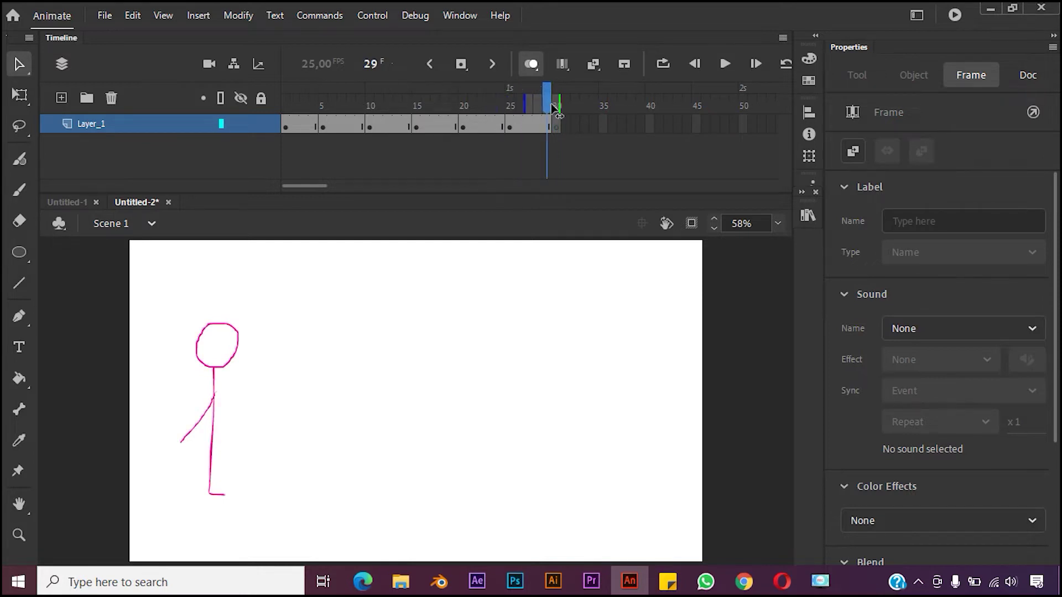
pyautogui.click(557, 109)
pyautogui.click(286, 291)
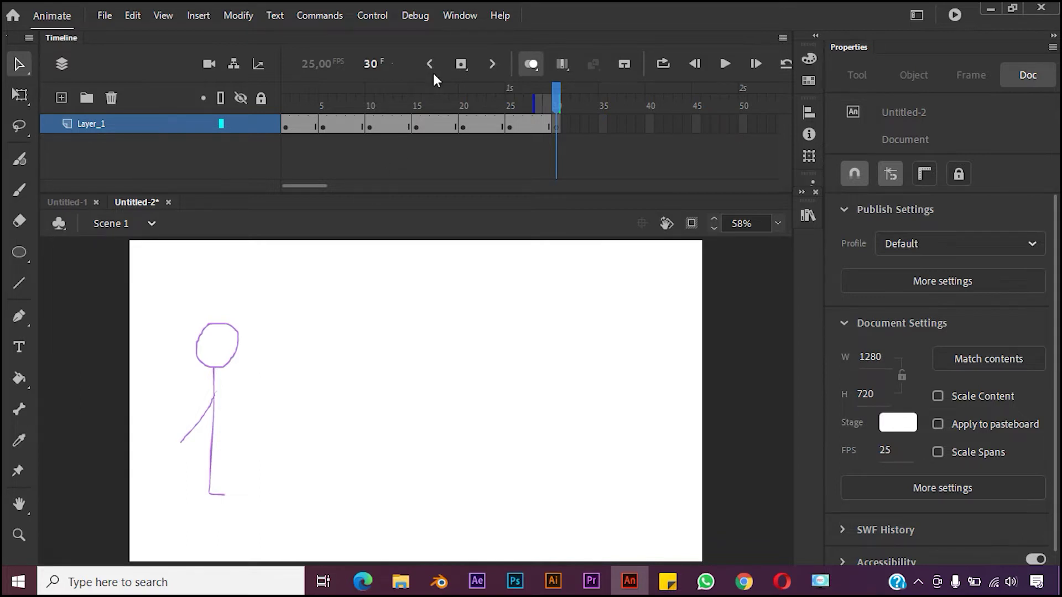
# - Show the rulers and place two horizontal guides, one under the stick figure's foot and one at the top of its head
pyautogui.click(459, 16)
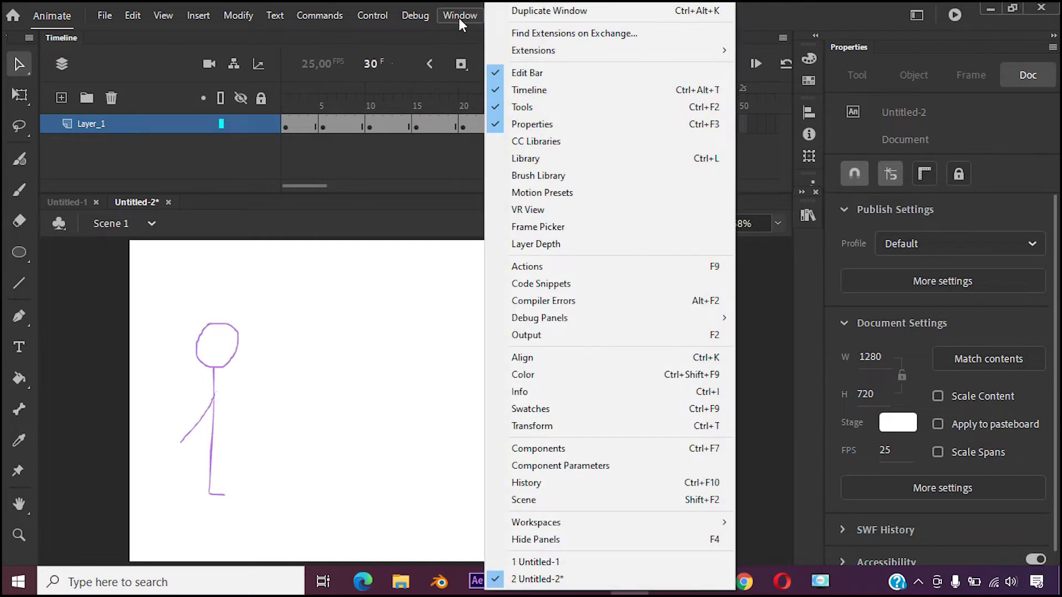
pyautogui.click(456, 14)
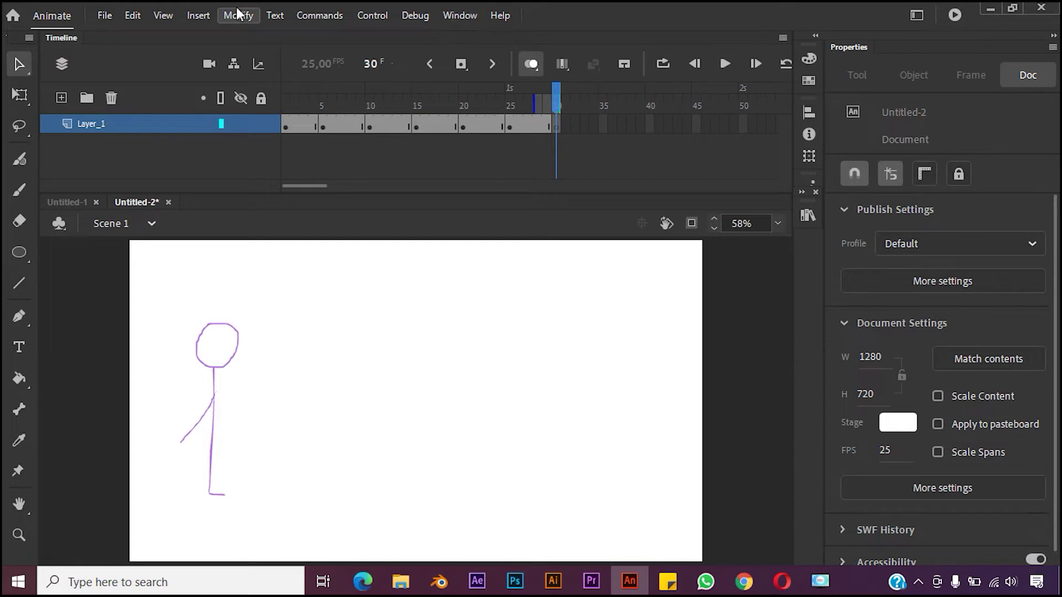
pyautogui.click(164, 16)
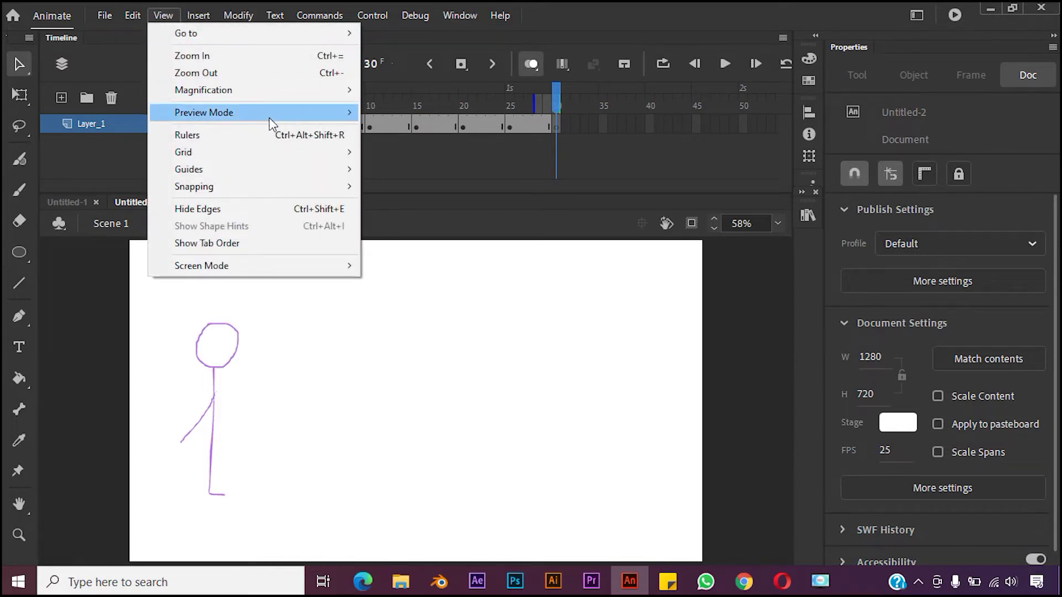
pyautogui.click(297, 137)
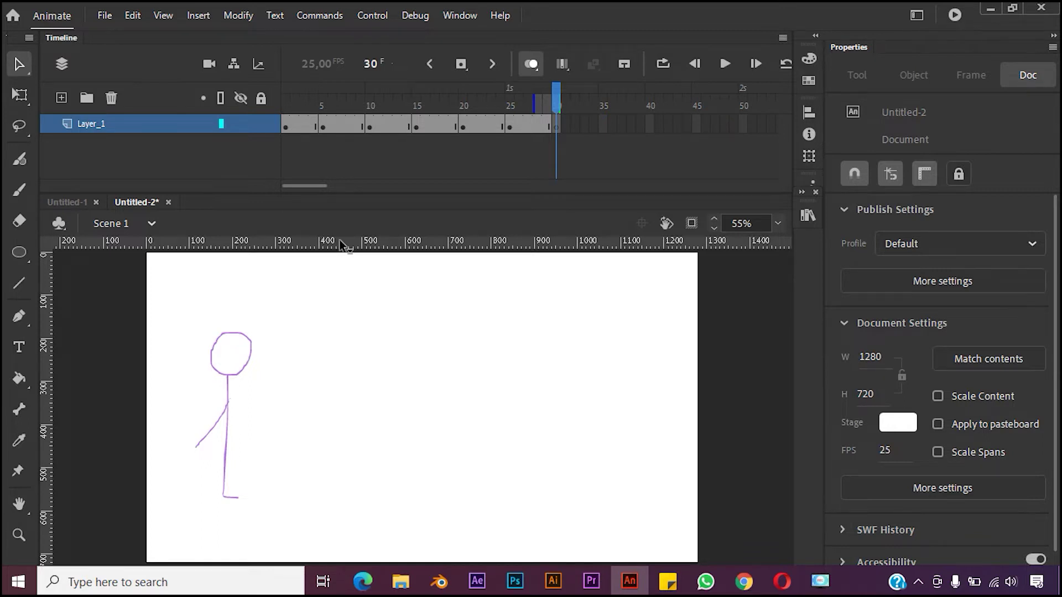
pyautogui.moveTo(339, 240); pyautogui.dragTo(300, 501)
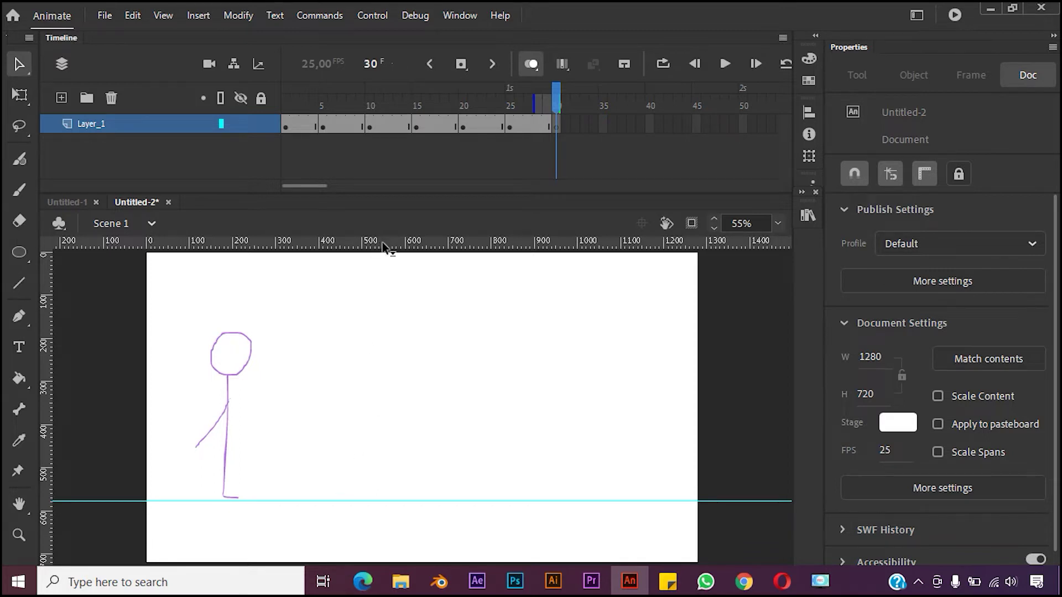
pyautogui.moveTo(386, 247); pyautogui.dragTo(369, 330)
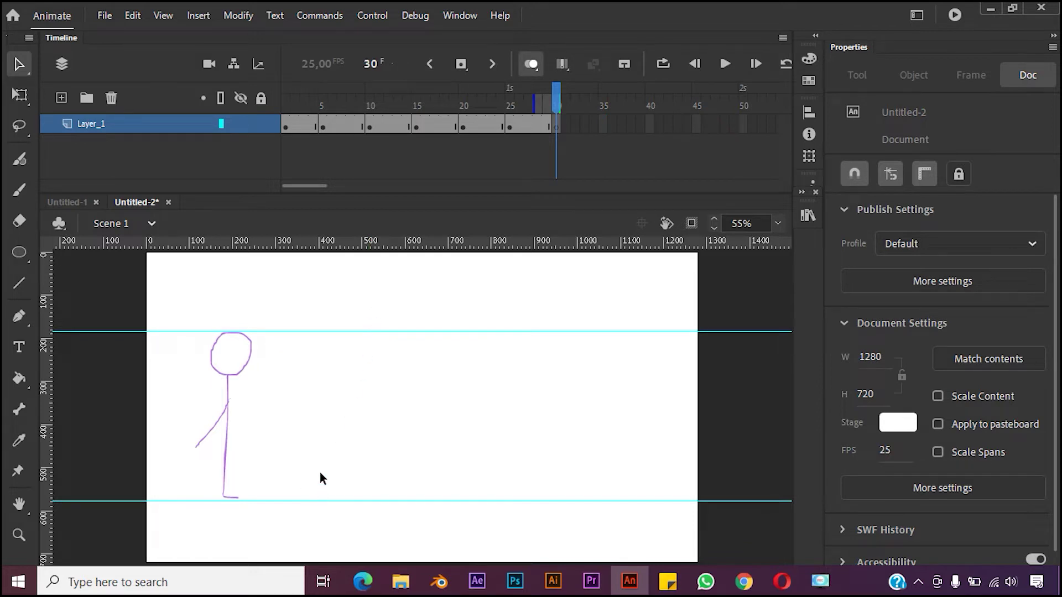
# - Check frame 30 against the preceding frame, with onion skinning off and on
pyautogui.click(558, 128)
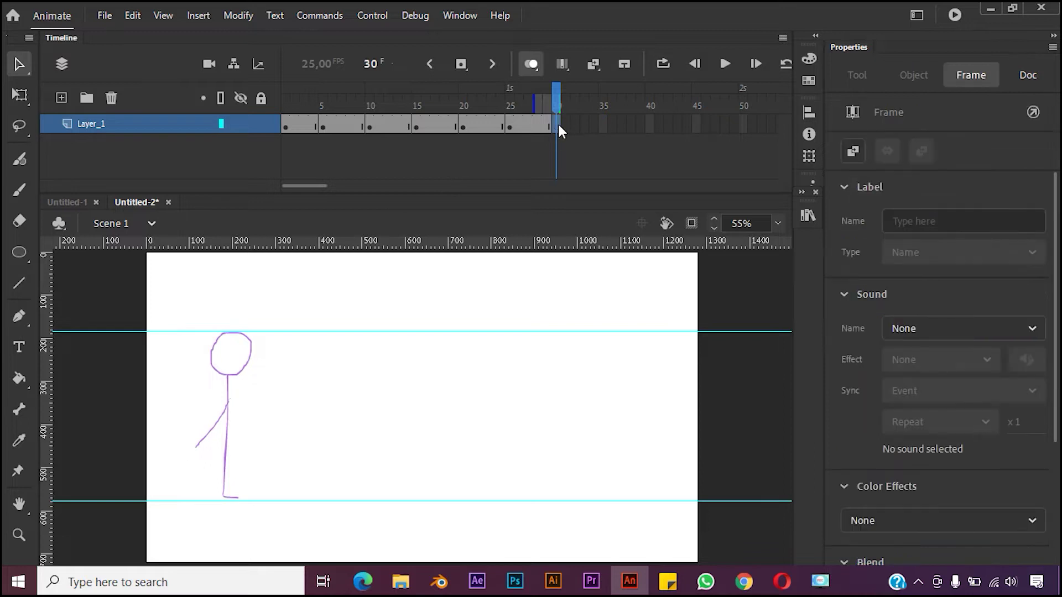
pyautogui.press(',')
pyautogui.press('.')
pyautogui.click(532, 66)
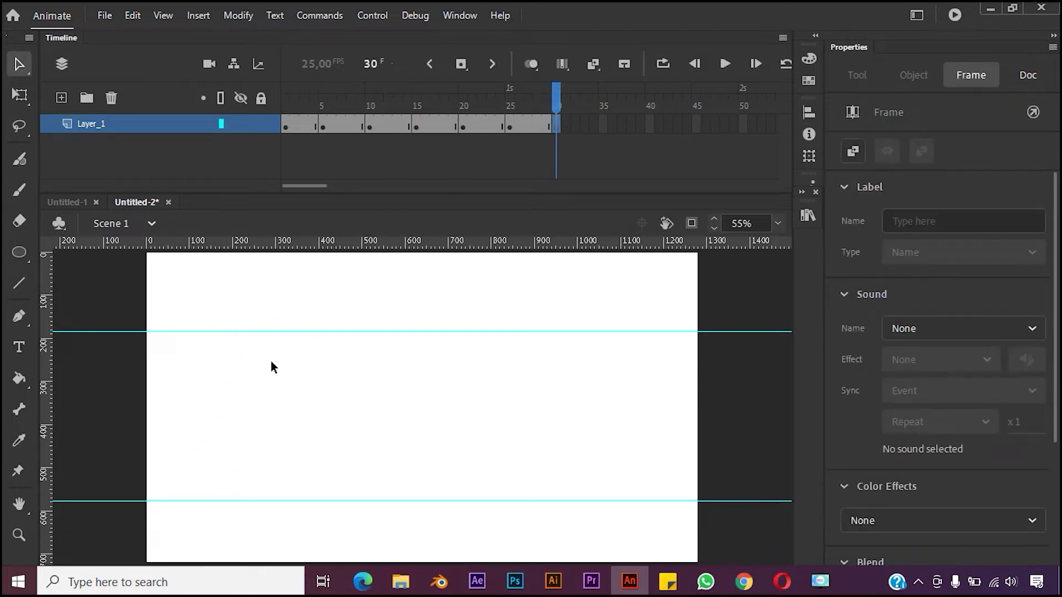
pyautogui.click(529, 64)
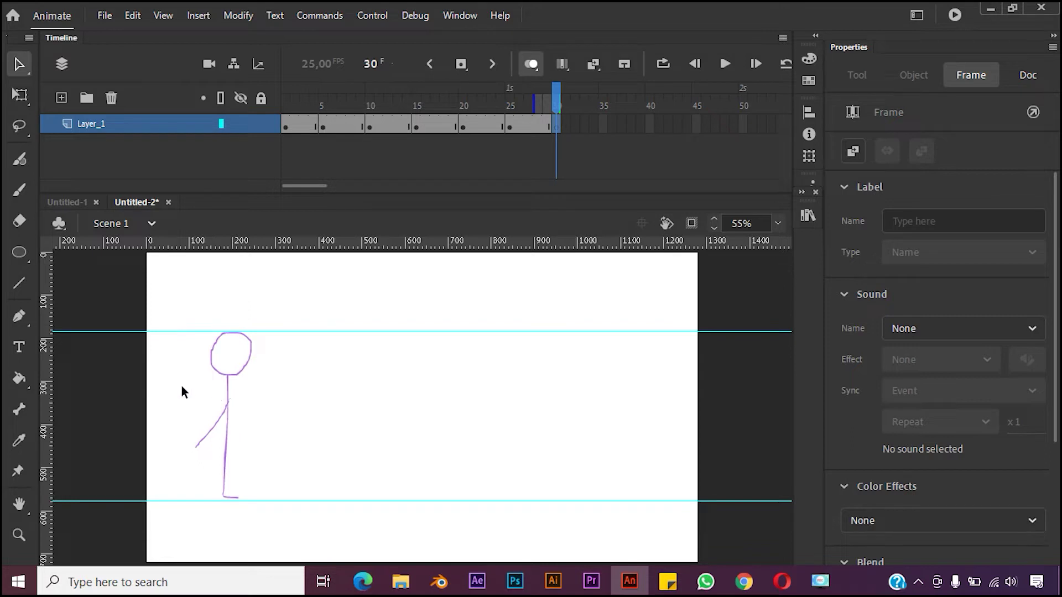
# - Trace a slightly lowered, bending stick figure with a backward arm on frame 30 using the Classic Brush, and turn off onion skinning
pyautogui.click(20, 189)
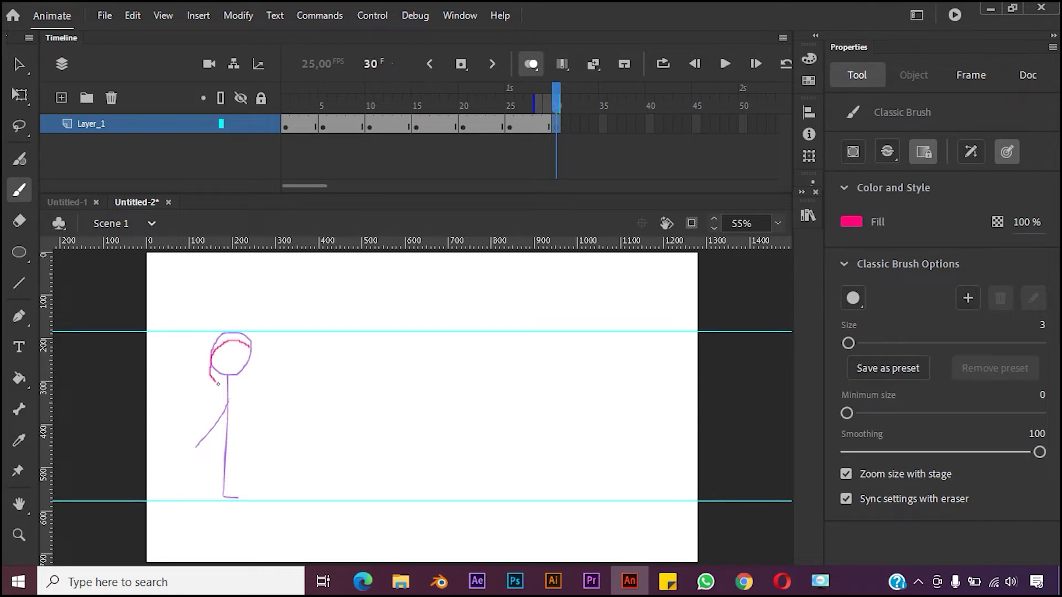
pyautogui.moveTo(250, 347); pyautogui.dragTo(250, 349)
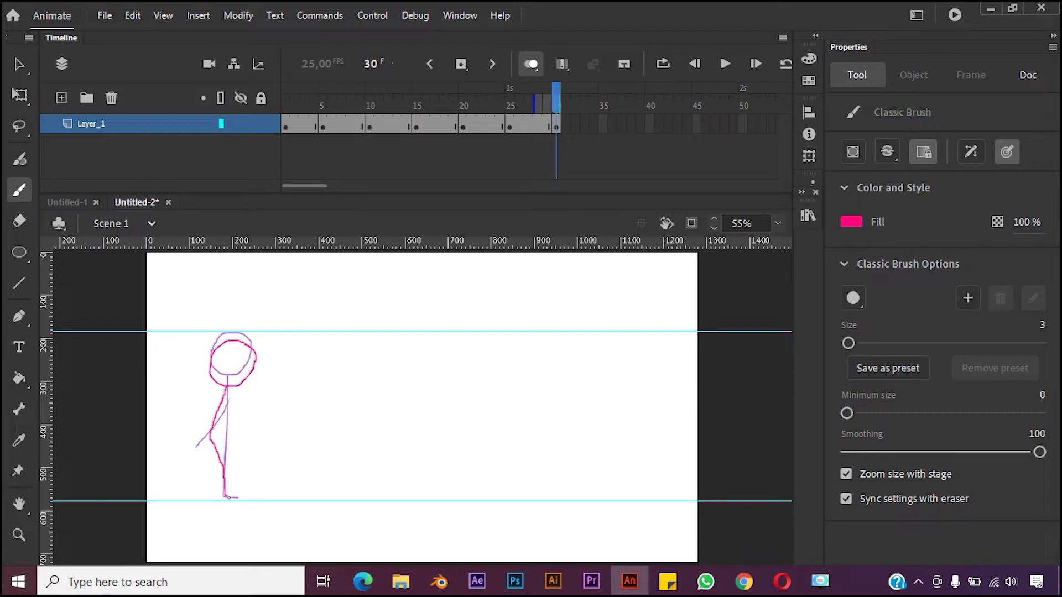
pyautogui.moveTo(240, 498); pyautogui.dragTo(241, 498)
pyautogui.click(530, 66)
pyautogui.moveTo(556, 105); pyautogui.dragTo(559, 136)
# - Insert a keyframe at frame 35 with onion skinning on and delete the copied stick figure from it
pyautogui.click(604, 124)
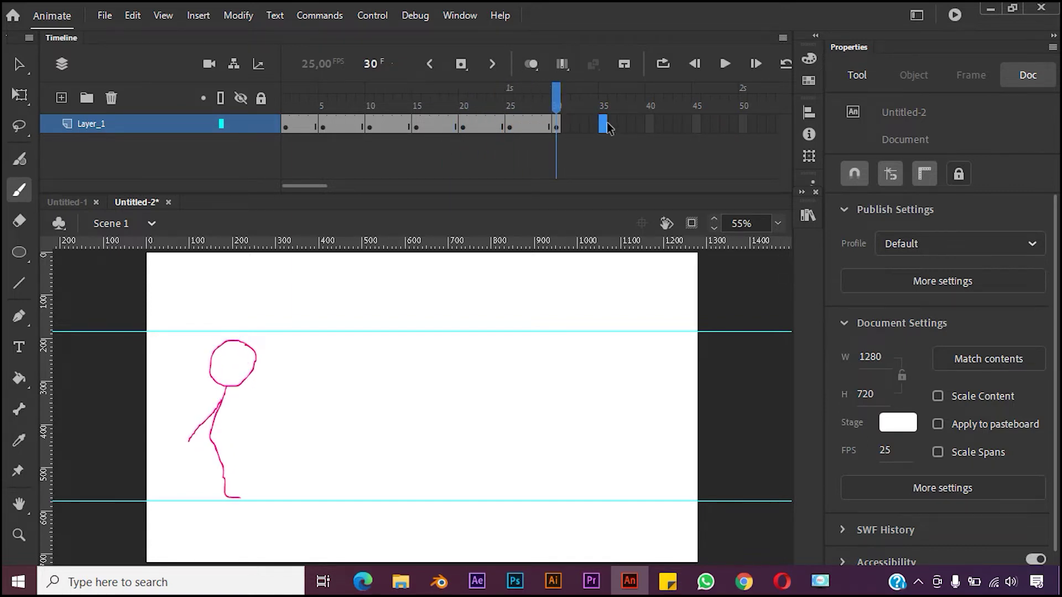
pyautogui.rightClick(605, 129)
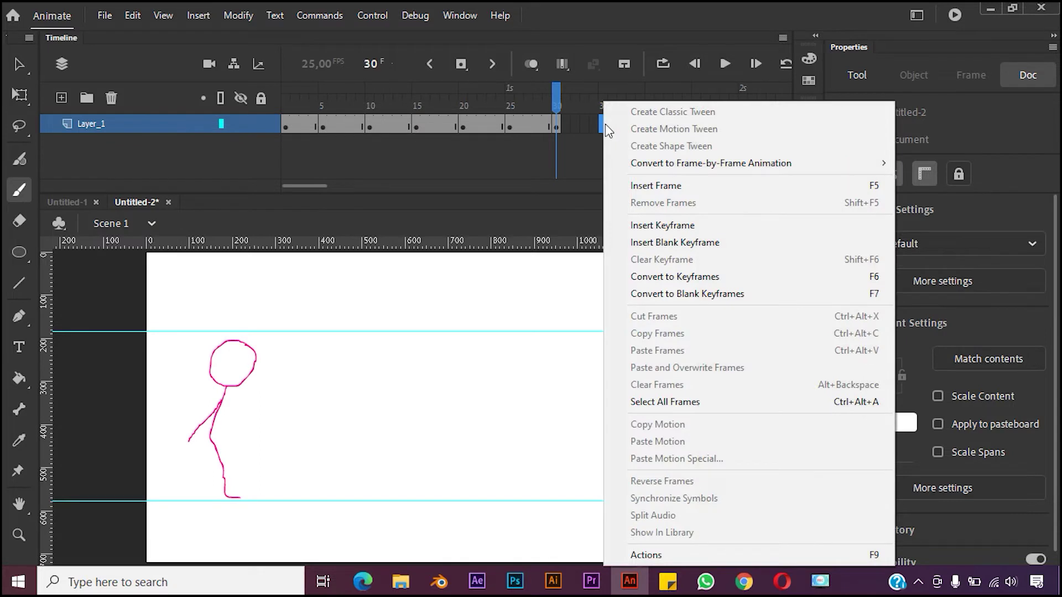
pyautogui.click(683, 225)
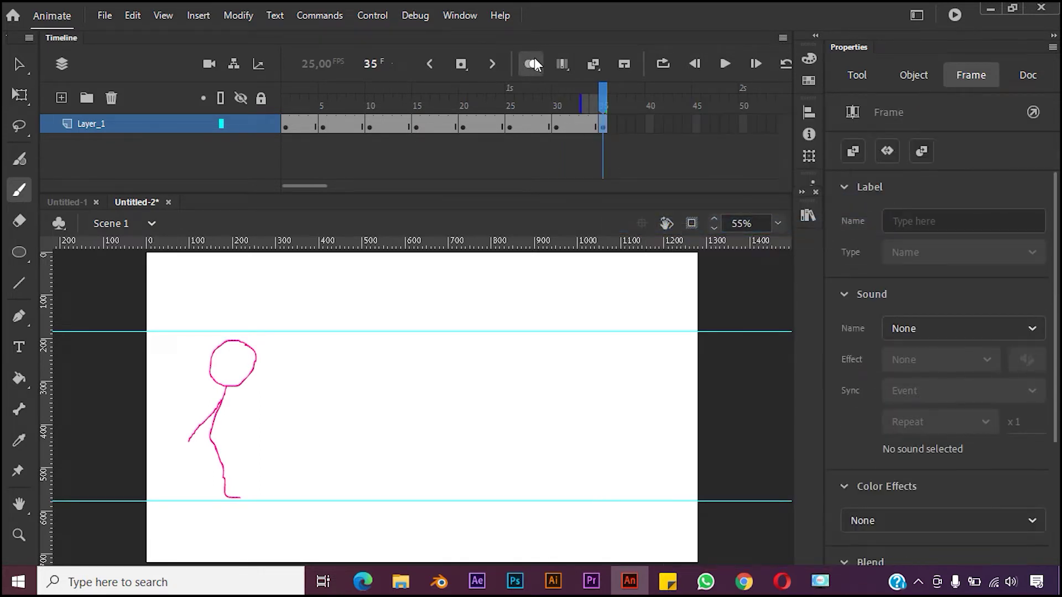
pyautogui.click(19, 66)
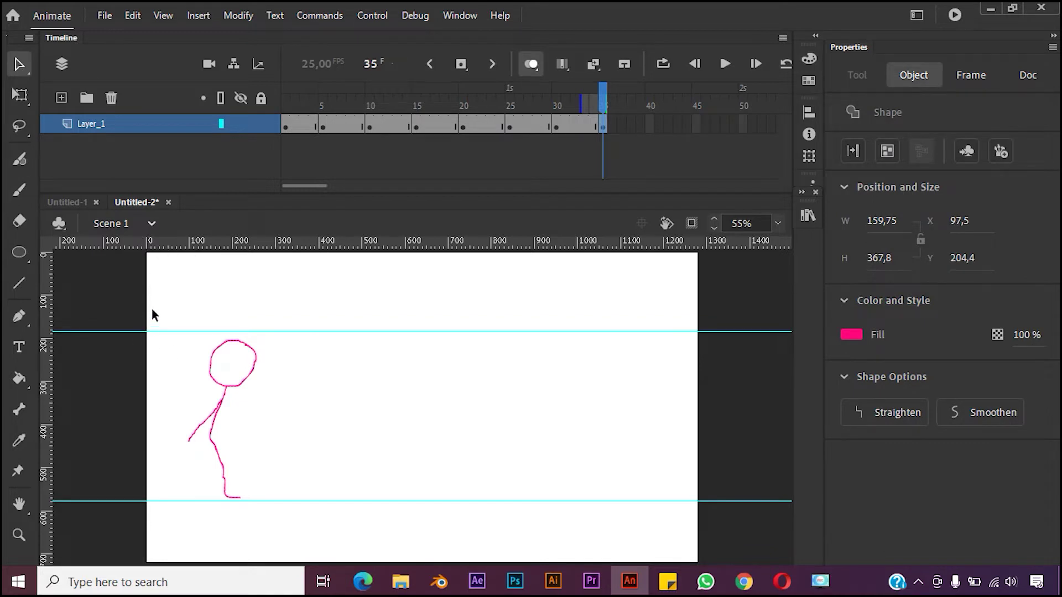
pyautogui.moveTo(151, 308); pyautogui.dragTo(294, 521)
pyautogui.press('Delete')
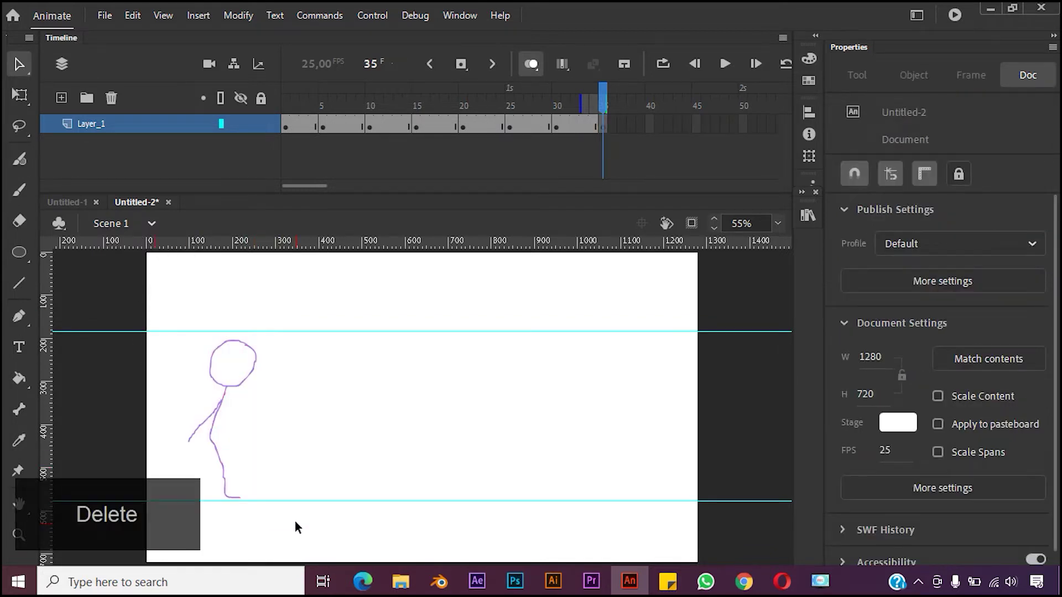
# - Draw a crouching stick figure on frame 35 with the Classic Brush, head lower, knee bent and foot just above the lower guide
pyautogui.click(530, 65)
pyautogui.click(530, 65)
pyautogui.press('b')
pyautogui.moveTo(256, 375)
pyautogui.mouseDown()
pyautogui.moveTo(223, 361)
pyautogui.moveTo(250, 393)
pyautogui.moveTo(224, 405)
pyautogui.moveTo(210, 385)
pyautogui.moveTo(252, 374)
pyautogui.moveTo(216, 419)
pyautogui.moveTo(221, 495)
pyautogui.moveTo(201, 456)
pyautogui.mouseUp()
pyautogui.hotkey('ctrl', 'z')
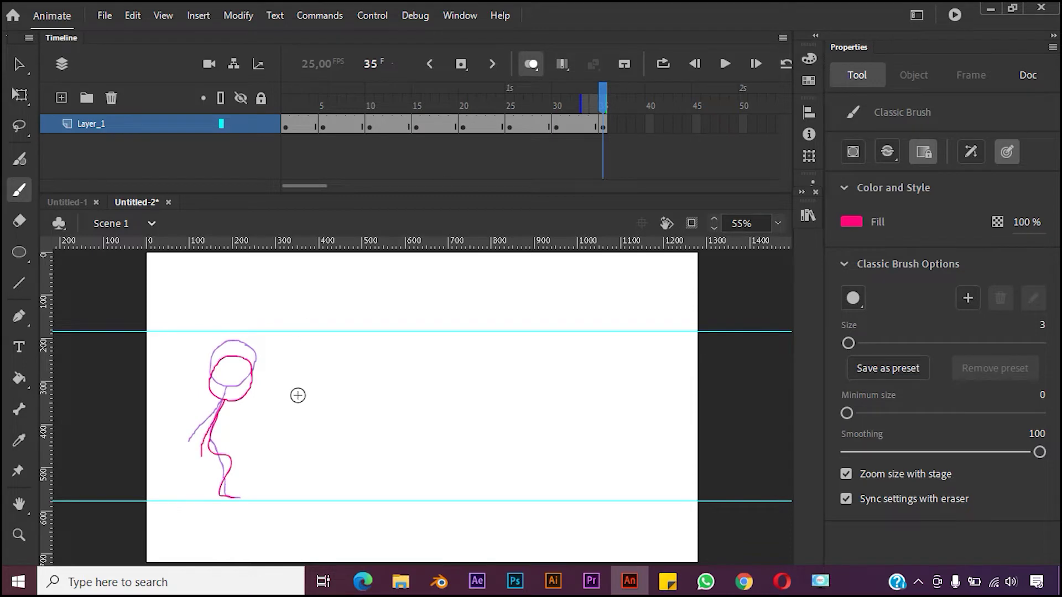
# - Replace the copied figure on a new keyframe at frame 40 with a crouching one leaning forward, its head farther right
pyautogui.click(650, 124)
pyautogui.press('F6')
pyautogui.hotkey('ctrl', 'a')
pyautogui.press('Delete')
pyautogui.press('b')
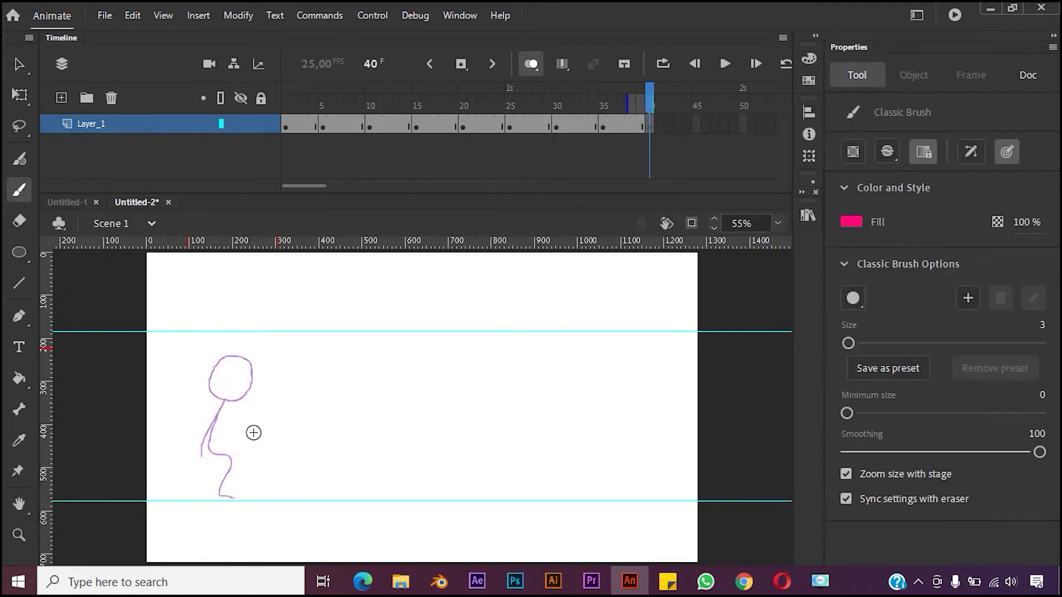
pyautogui.moveTo(265, 373)
pyautogui.mouseDown()
pyautogui.moveTo(241, 381)
pyautogui.moveTo(269, 369)
pyautogui.moveTo(223, 443)
pyautogui.moveTo(234, 497)
pyautogui.mouseUp()
# - Replace the copied figure on a new keyframe at frame 45 with one farther right, foot lifting off and arm curving forward
pyautogui.rightClick(694, 123)
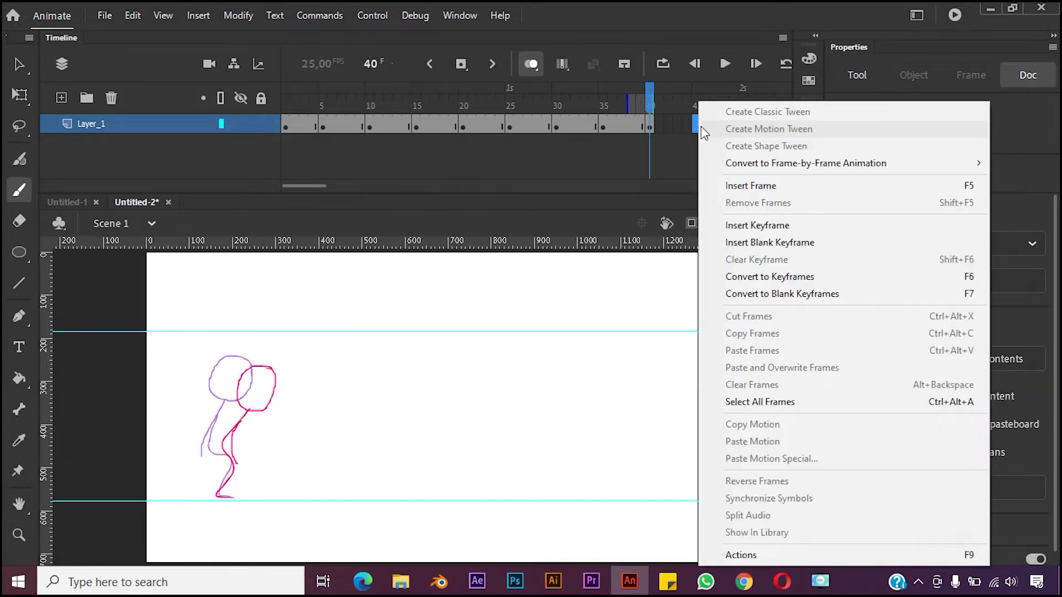
pyautogui.click(741, 225)
pyautogui.press('Delete')
pyautogui.click(19, 190)
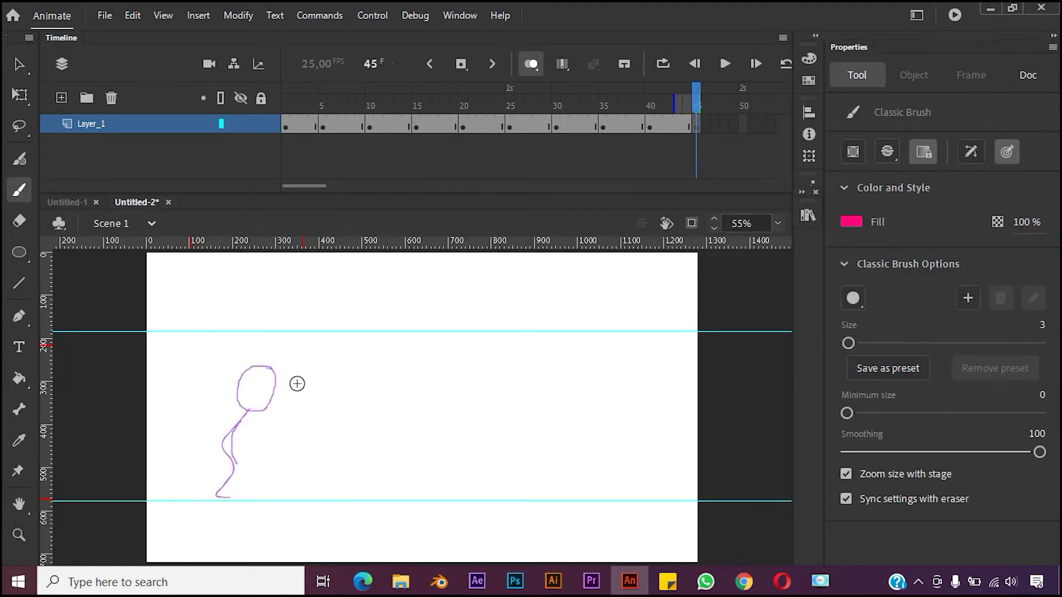
pyautogui.moveTo(309, 361); pyautogui.dragTo(290, 404)
pyautogui.moveTo(265, 456); pyautogui.dragTo(256, 491)
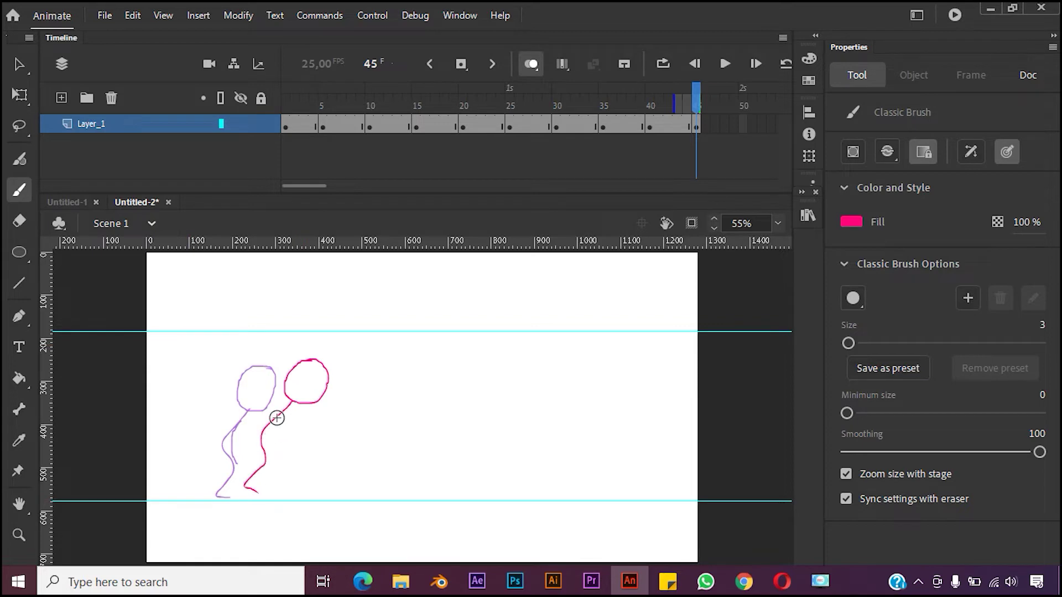
pyautogui.moveTo(273, 424); pyautogui.dragTo(289, 449)
# - Insert a keyframe at frame 50, clear the copied figure and draw a new head farther right
pyautogui.rightClick(739, 131)
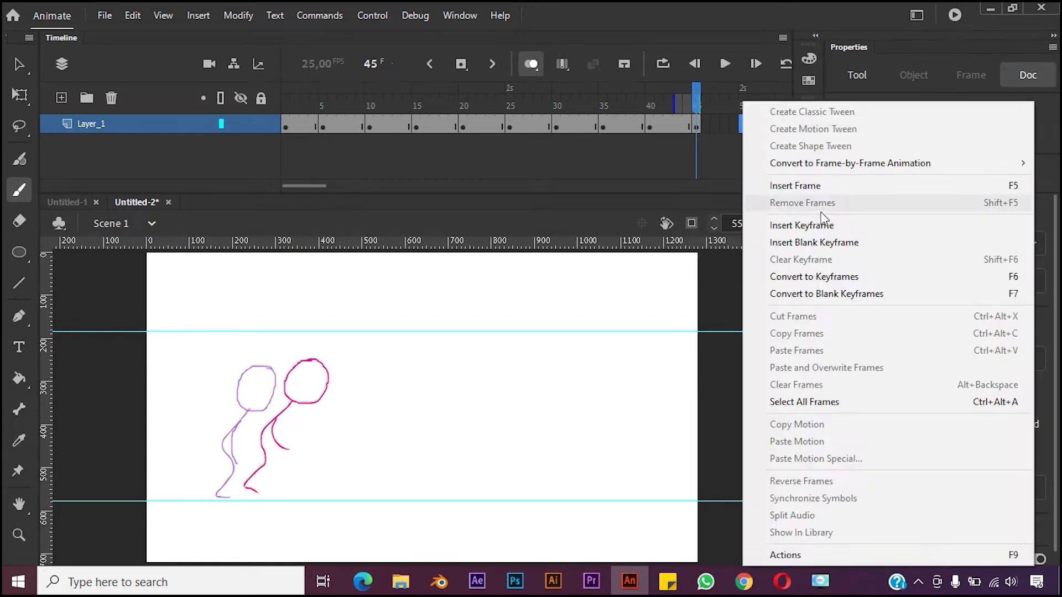
pyautogui.click(760, 224)
pyautogui.press('Delete')
pyautogui.press('b')
pyautogui.moveTo(355, 371)
pyautogui.mouseDown()
pyautogui.moveTo(362, 356)
pyautogui.moveTo(334, 390)
pyautogui.mouseUp()
pyautogui.hotkey('ctrl', 'z')
pyautogui.moveTo(342, 393); pyautogui.dragTo(279, 486)
pyautogui.hotkey('ctrl', 'z')
pyautogui.moveTo(323, 412); pyautogui.dragTo(357, 436)
pyautogui.hotkey('ctrl', 'z')
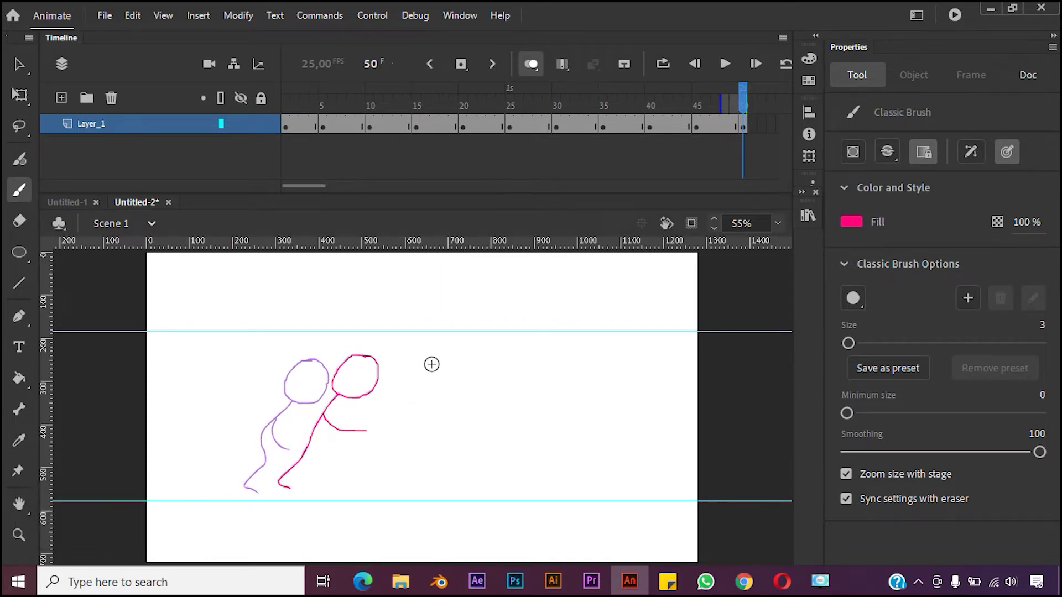
pyautogui.hotkey('ctrl', 'z')
pyautogui.hotkey('ctrl', 'z')
# - Draw the body on frame 50 with a bent knee, a foot raised well above the lower guide and an arm reaching forward
pyautogui.moveTo(335, 396); pyautogui.dragTo(302, 475)
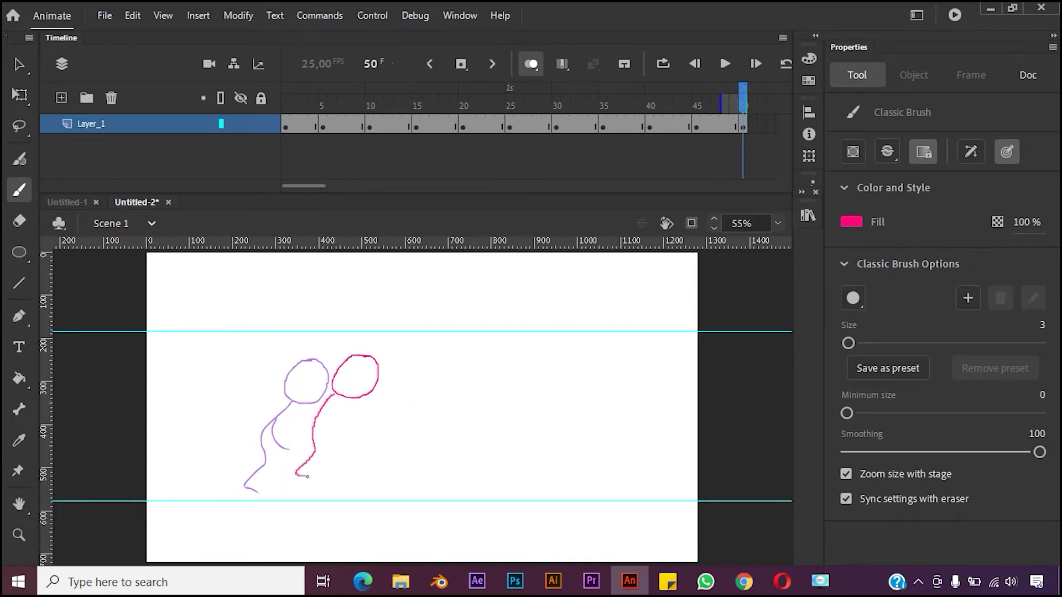
pyautogui.hotkey('ctrl', 'z')
pyautogui.moveTo(327, 399)
pyautogui.mouseDown()
pyautogui.moveTo(316, 474)
pyautogui.moveTo(365, 413)
pyautogui.mouseUp()
# - Insert a keyframe at frame 55 and delete the copied stick figure from it
pyautogui.rightClick(619, 123)
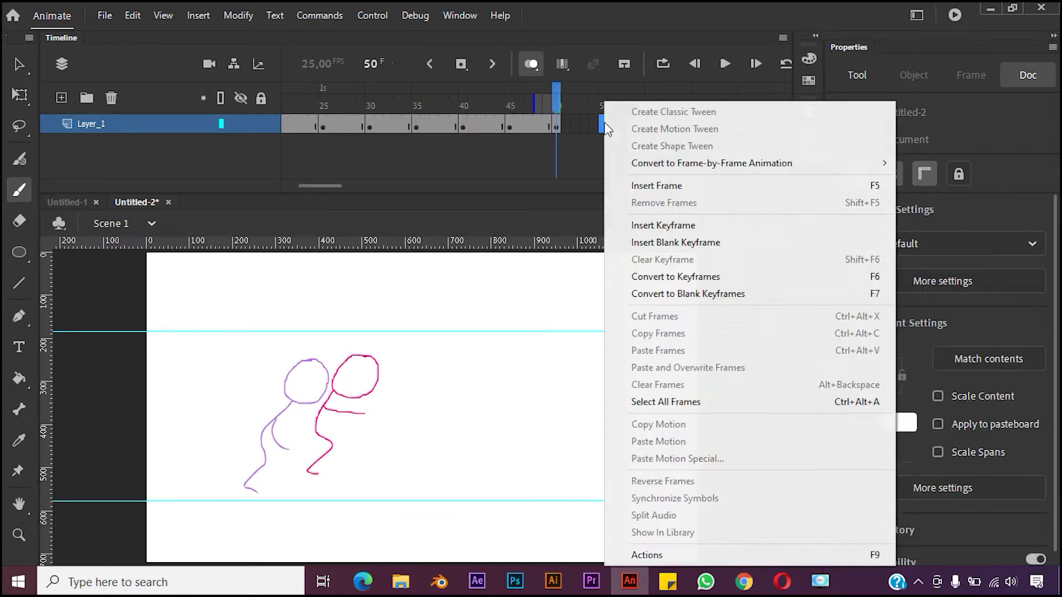
pyautogui.click(688, 225)
pyautogui.hotkey('ctrl', 'a')
pyautogui.press('Delete')
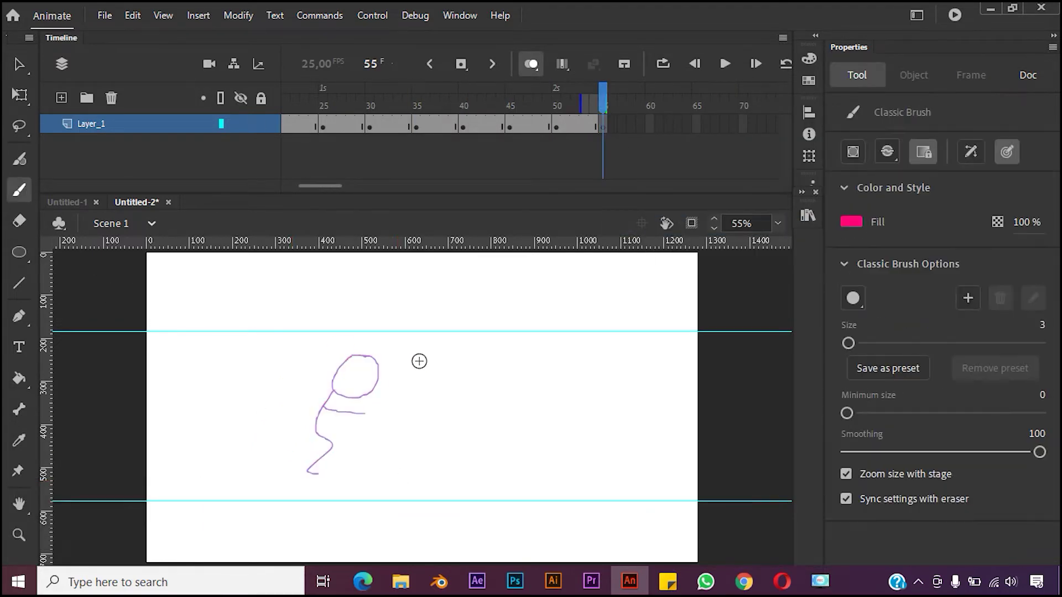
# - Draw a descending stick figure on frame 55, farther right, with a bent leg nearing the lower guide and an arm held forward
pyautogui.moveTo(419, 360)
pyautogui.mouseDown()
pyautogui.moveTo(388, 382)
pyautogui.moveTo(418, 358)
pyautogui.moveTo(397, 406)
pyautogui.mouseUp()
pyautogui.hotkey('ctrl', 'z')
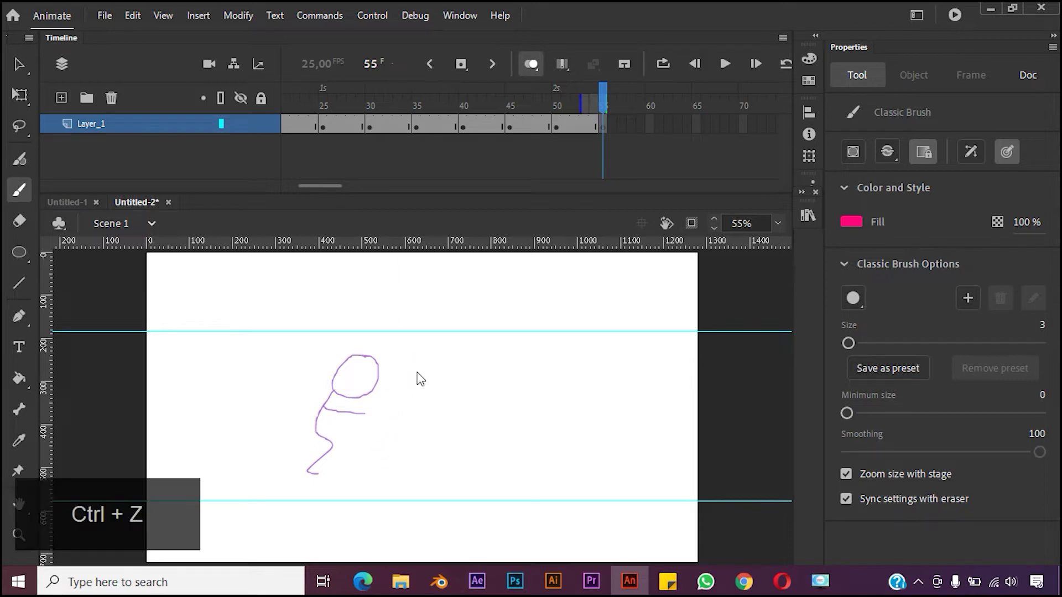
pyautogui.moveTo(415, 363)
pyautogui.mouseDown()
pyautogui.moveTo(397, 410)
pyautogui.moveTo(413, 363)
pyautogui.mouseUp()
pyautogui.moveTo(387, 409); pyautogui.dragTo(374, 428)
pyautogui.moveTo(357, 488); pyautogui.dragTo(357, 489)
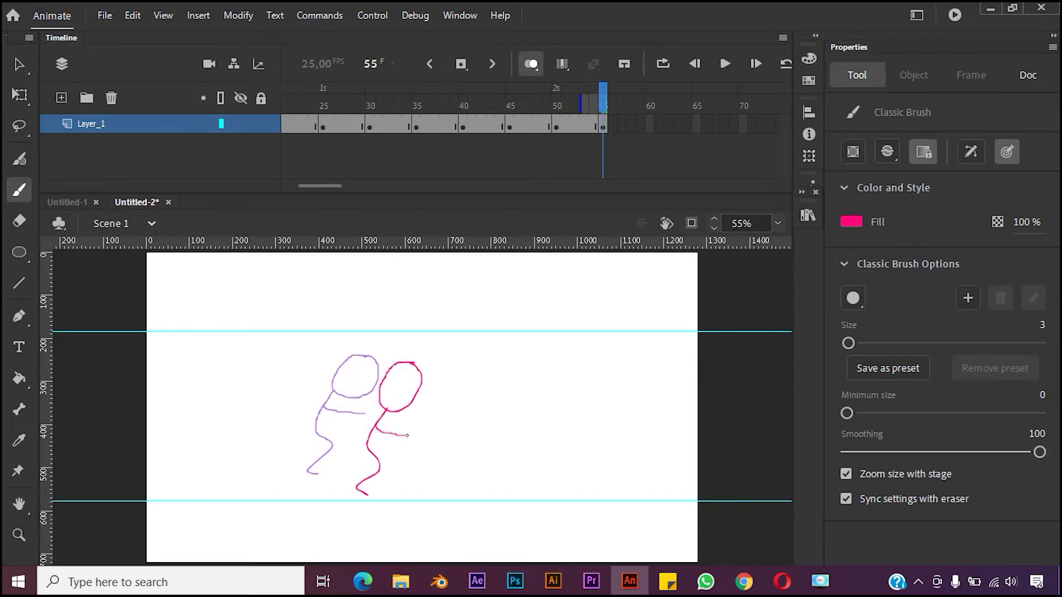
pyautogui.moveTo(486, 99); pyautogui.dragTo(600, 98)
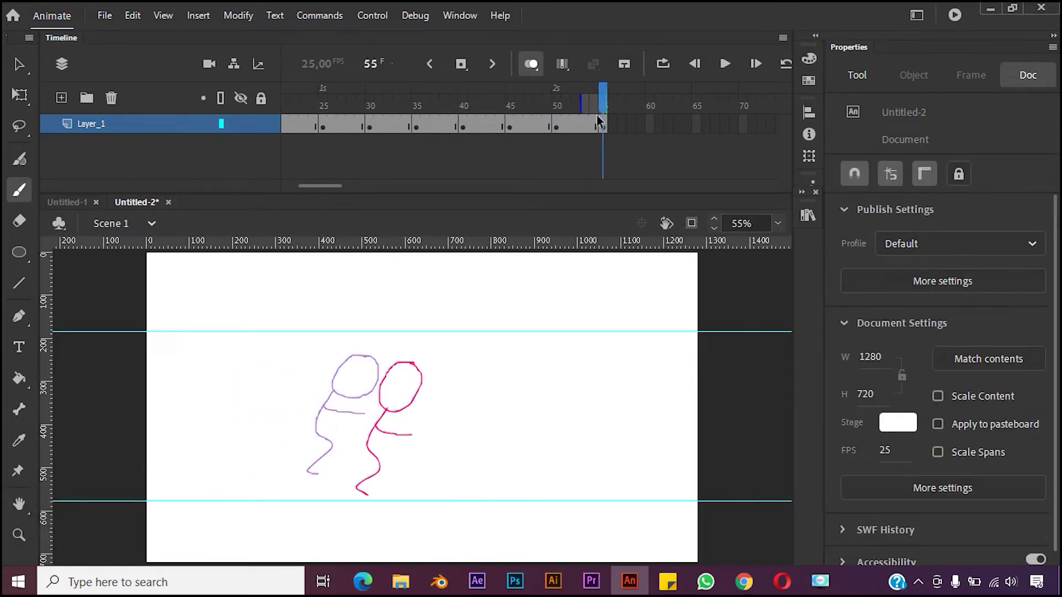
# - Replace the copied figure on a new keyframe at frame 60 with a landing one farther right, foot on the lower guide, arm forward
pyautogui.rightClick(650, 124)
pyautogui.click(701, 225)
pyautogui.hotkey('ctrl', 'a')
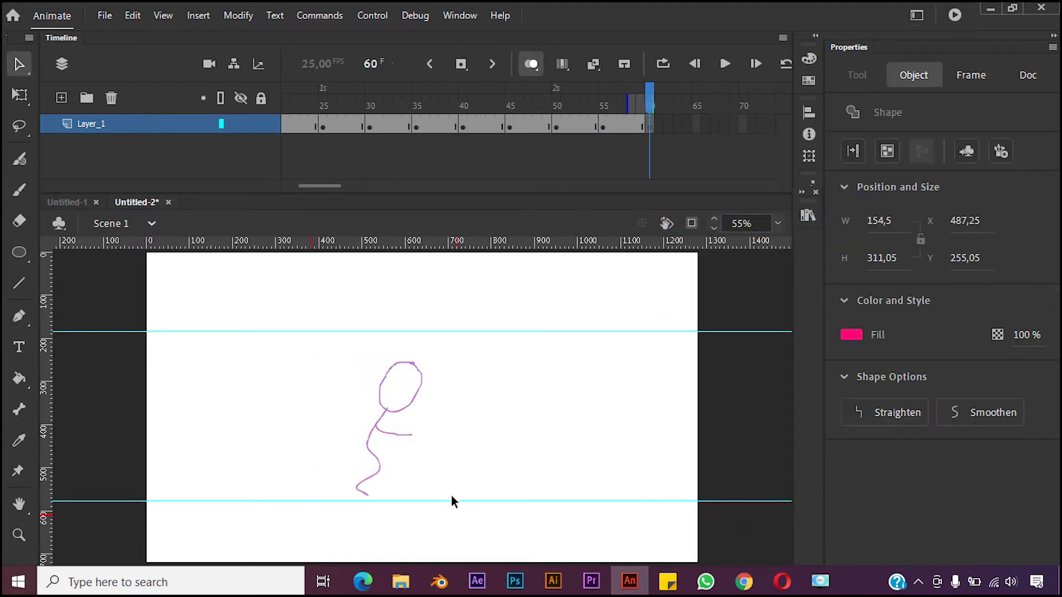
pyautogui.press('Delete')
pyautogui.moveTo(455, 367)
pyautogui.mouseDown()
pyautogui.moveTo(442, 409)
pyautogui.moveTo(443, 367)
pyautogui.mouseUp()
pyautogui.moveTo(441, 411)
pyautogui.mouseDown()
pyautogui.moveTo(422, 442)
pyautogui.moveTo(440, 464)
pyautogui.moveTo(441, 500)
pyautogui.moveTo(481, 417)
pyautogui.mouseUp()
# - Replace the copied figure on a new keyframe at frame 65 with one rising straighter, foot on the lower guide, arm angled down forward
pyautogui.click(696, 124)
pyautogui.press('F6')
pyautogui.press('v')
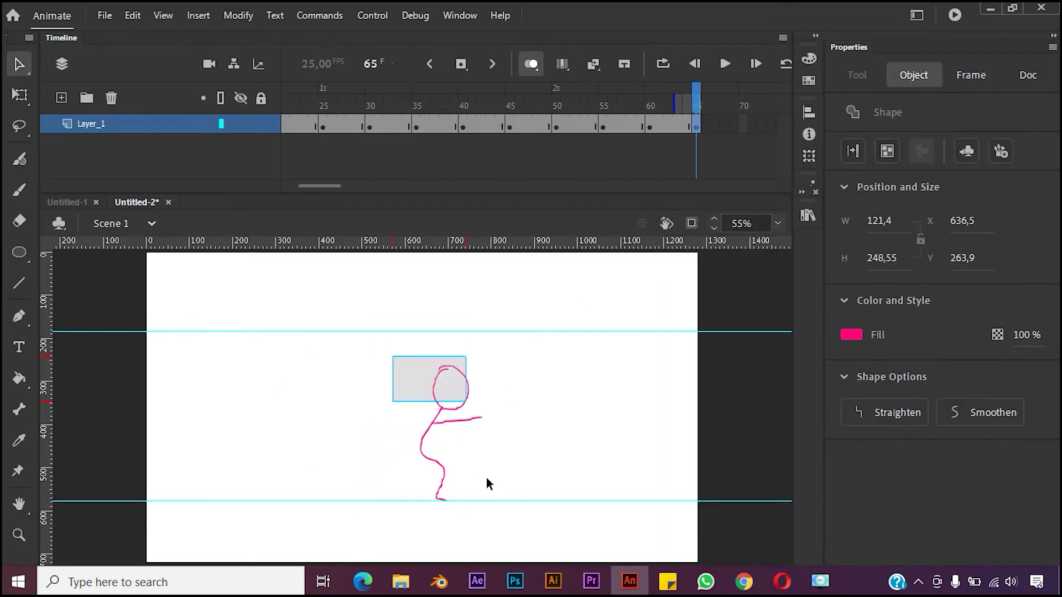
pyautogui.press('Delete')
pyautogui.press('b')
pyautogui.moveTo(469, 387)
pyautogui.mouseDown()
pyautogui.moveTo(443, 382)
pyautogui.moveTo(446, 402)
pyautogui.moveTo(481, 424)
pyautogui.mouseUp()
# - Insert a keyframe at frame 70 and delete the copied stick figure from it
pyautogui.rightClick(741, 122)
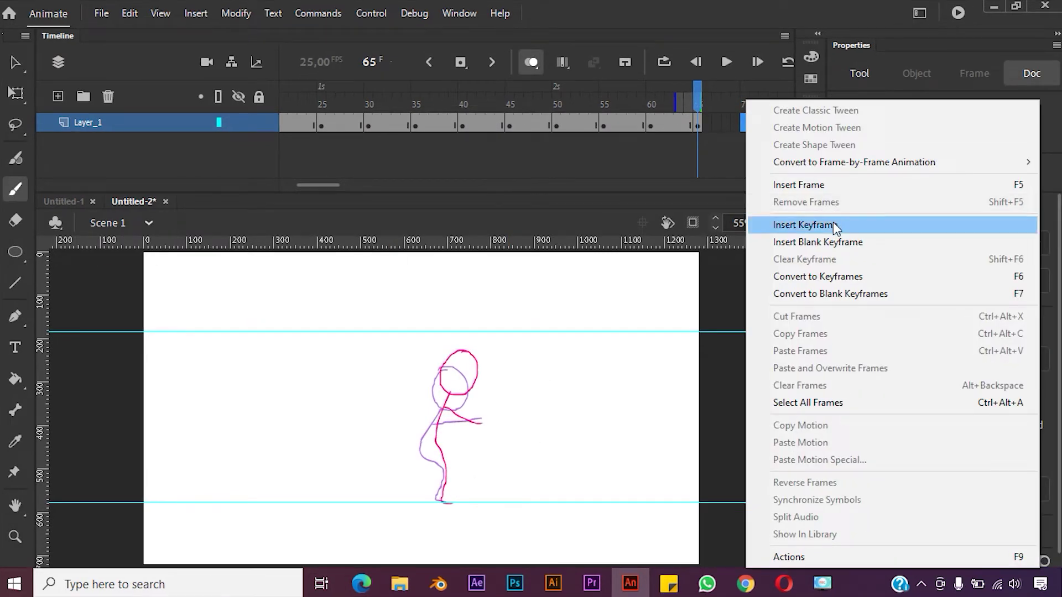
pyautogui.click(835, 226)
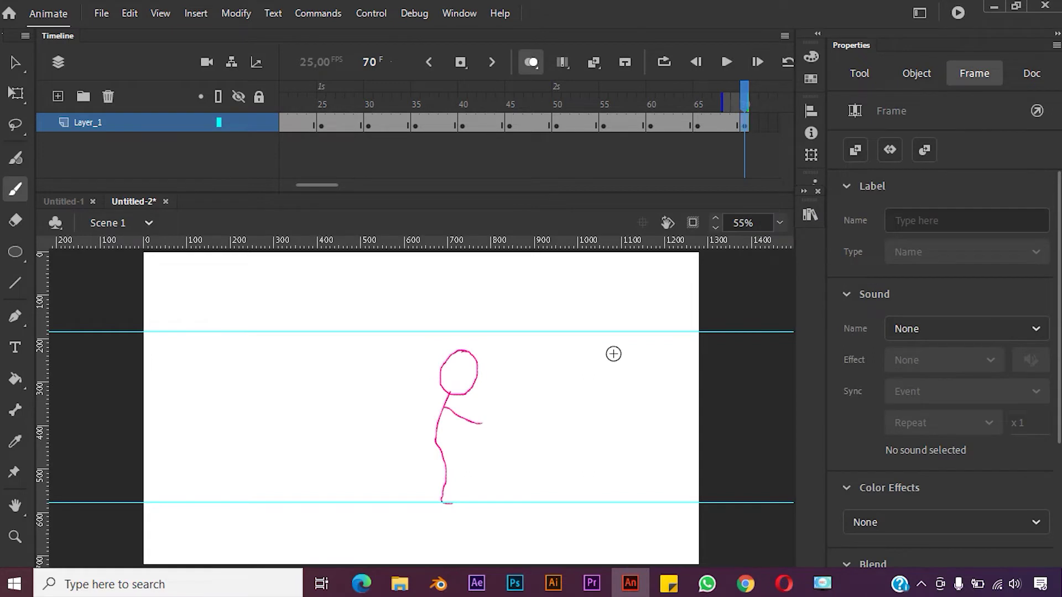
pyautogui.press('v')
pyautogui.hotkey('ctrl', 'a')
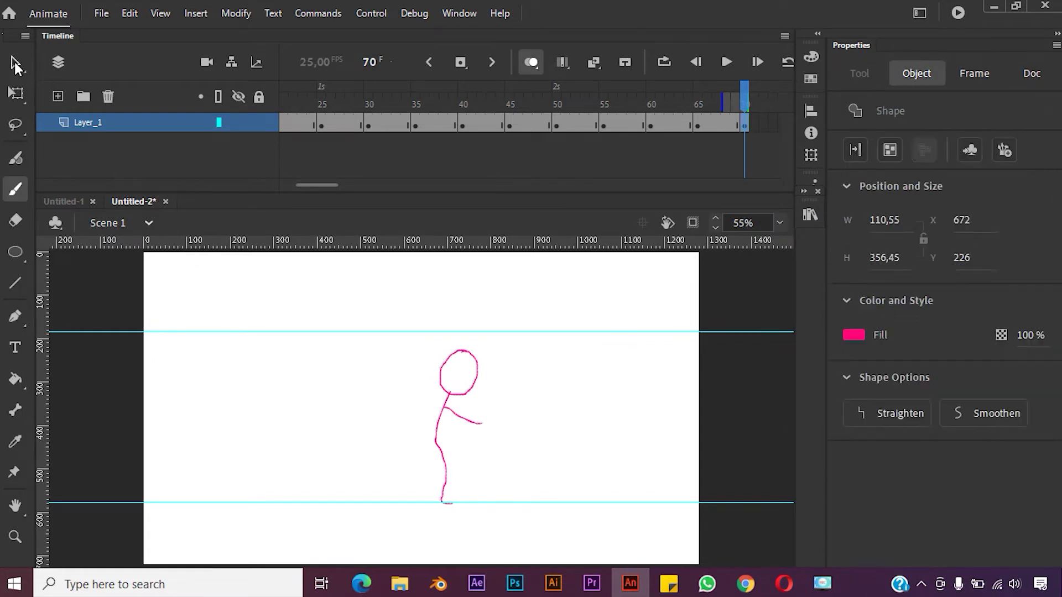
pyautogui.moveTo(416, 347); pyautogui.dragTo(520, 506)
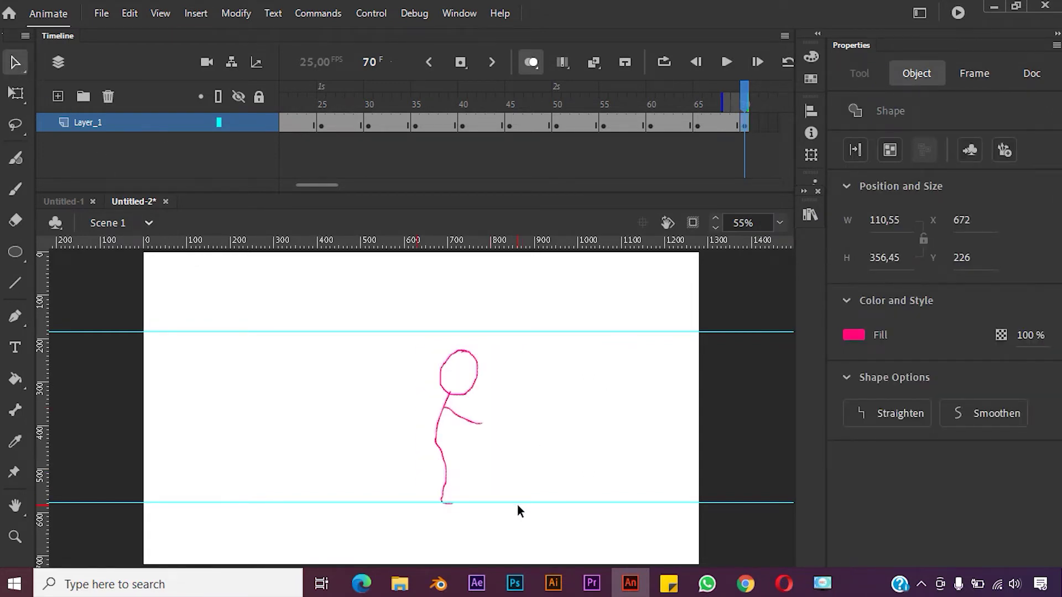
pyautogui.press('Delete')
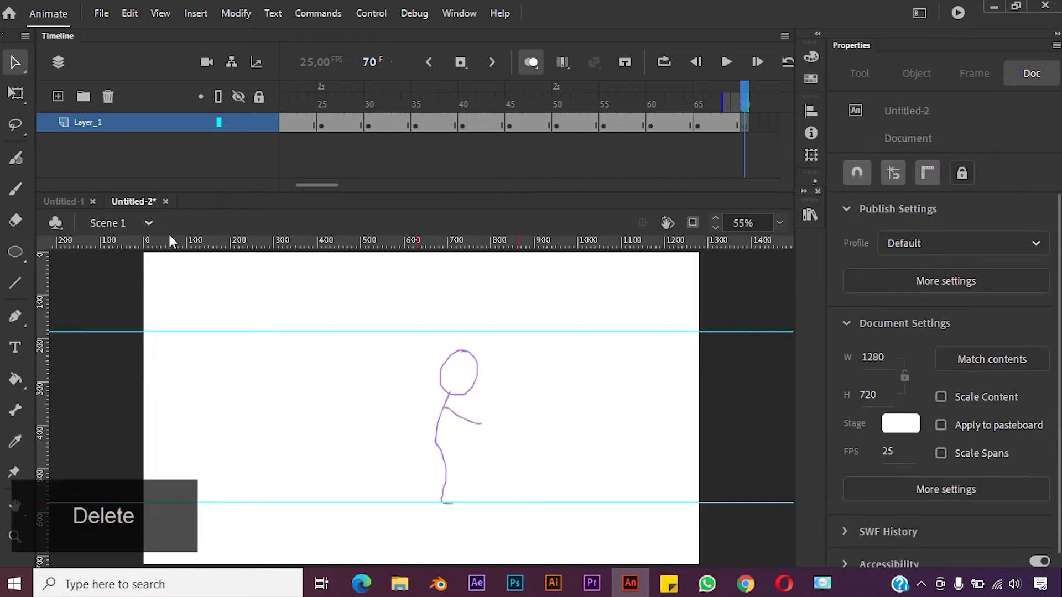
# - Draw an upright standing stick figure on frame 70, foot on the lower guide and arm hanging down, and turn off onion skinning
pyautogui.click(16, 190)
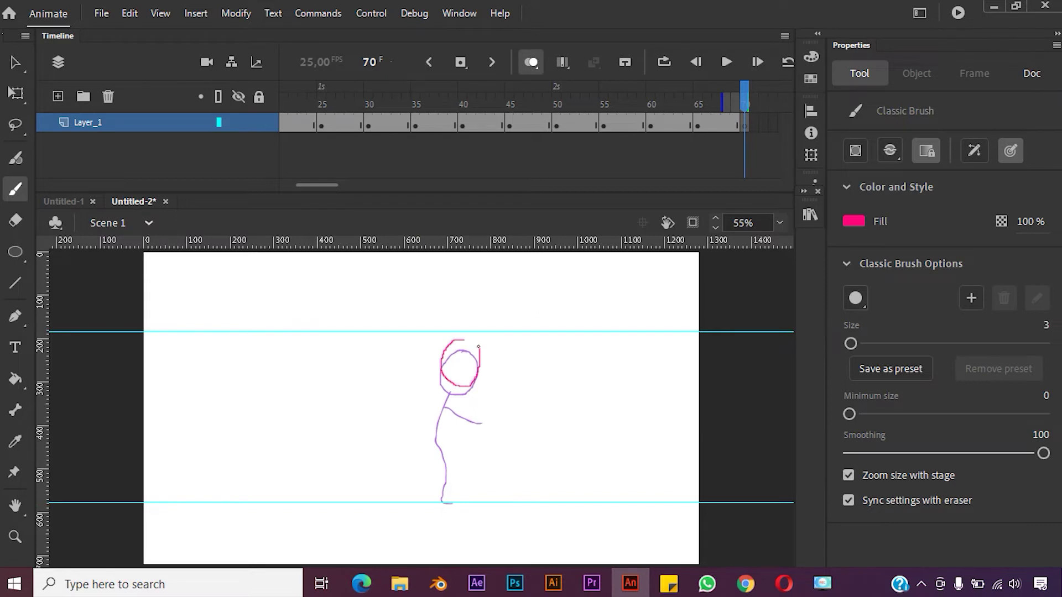
pyautogui.moveTo(452, 344); pyautogui.dragTo(452, 346)
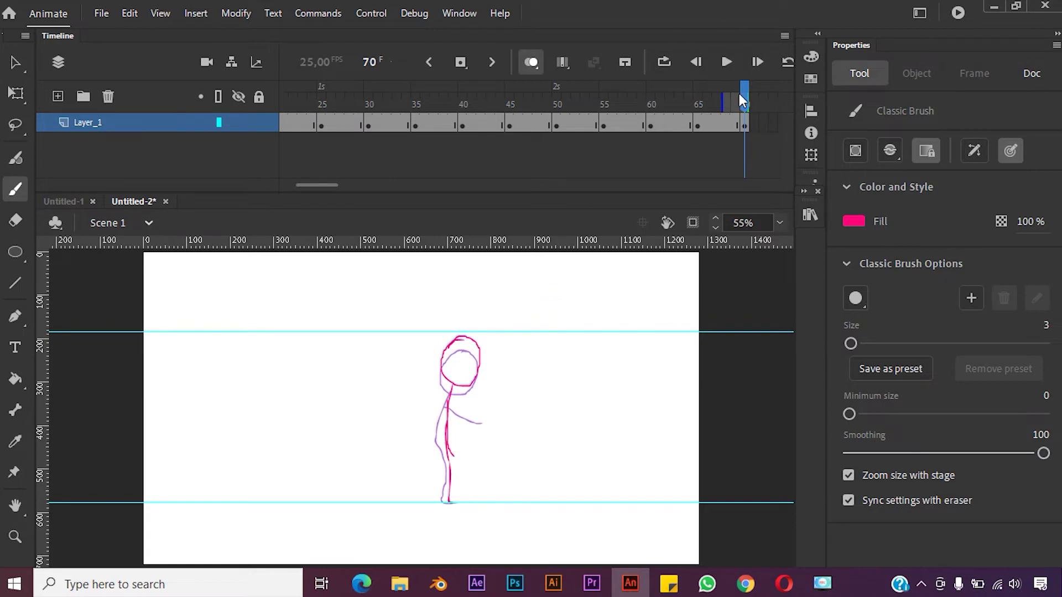
pyautogui.click(531, 62)
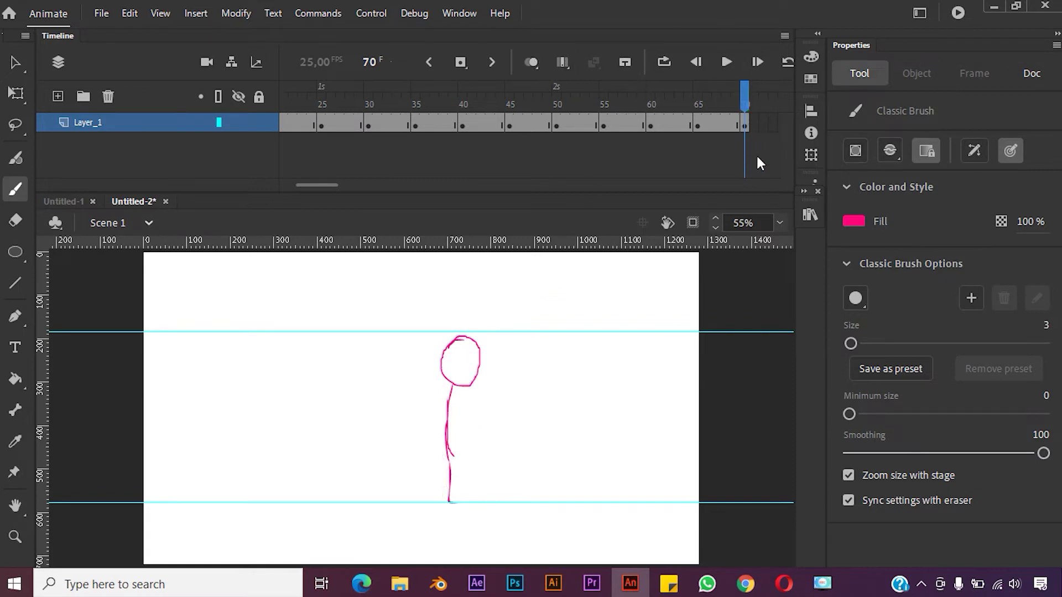
# - Extend the final standing pose by inserting frames up to frame 75
pyautogui.hscroll(3, 747, 132)
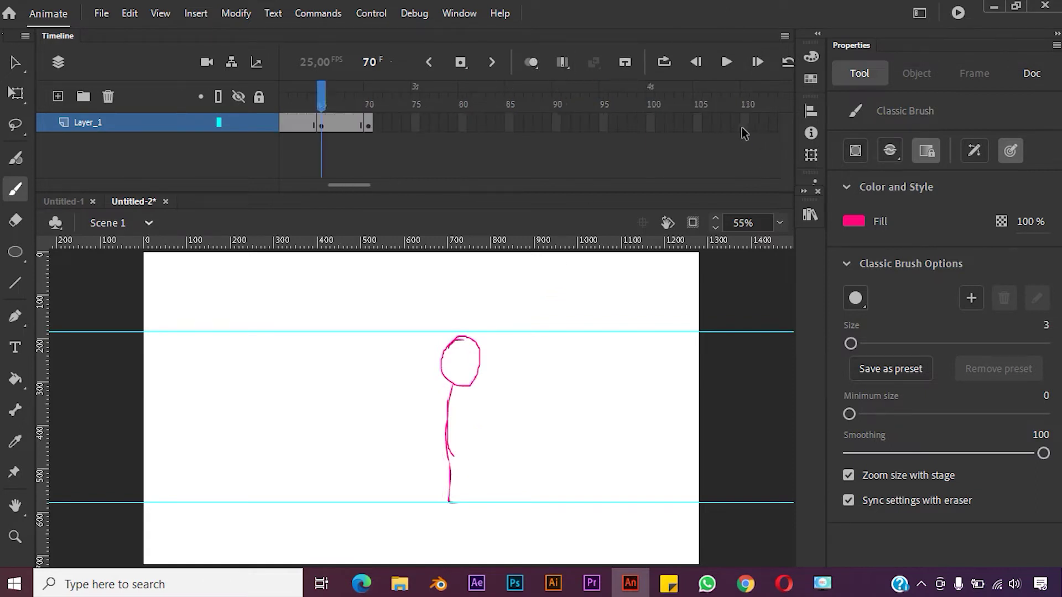
pyautogui.click(698, 124)
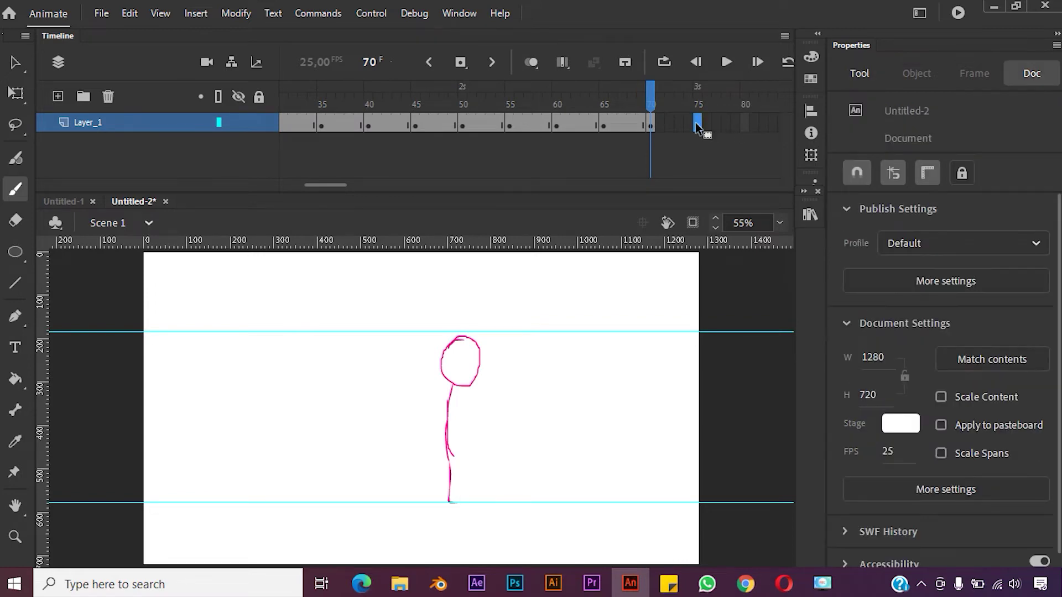
pyautogui.rightClick(698, 125)
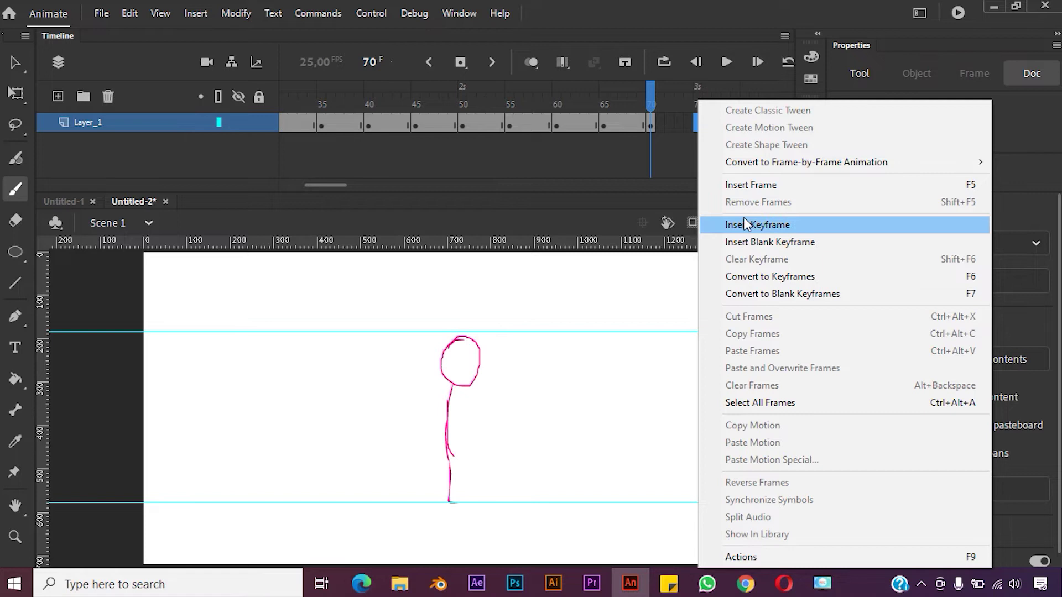
pyautogui.click(750, 184)
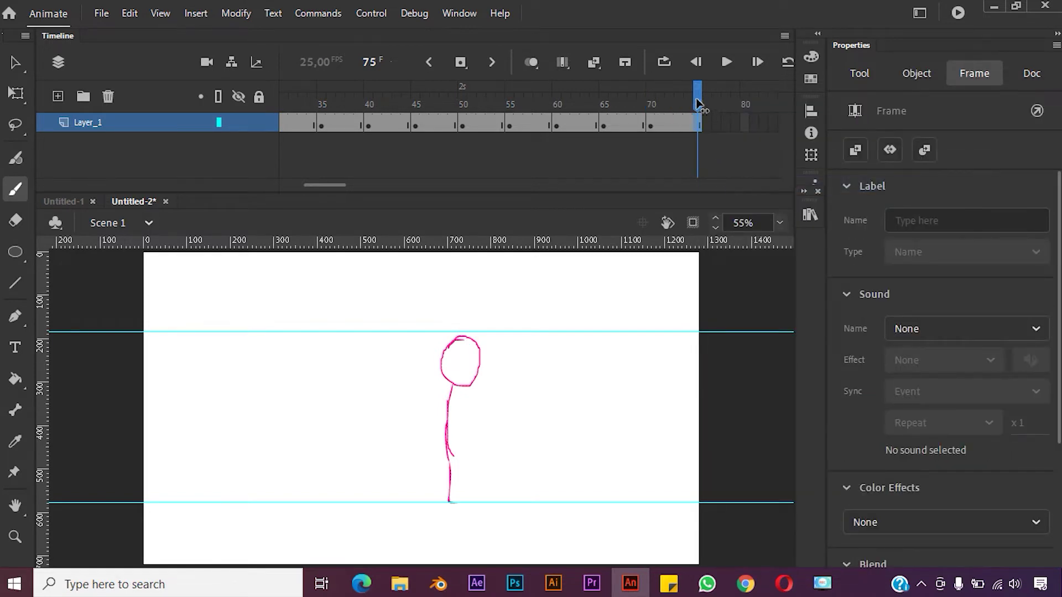
# - Play back the animation and examine the landing poses on keyframes 60, 65 and 70
pyautogui.moveTo(697, 104); pyautogui.dragTo(622, 108)
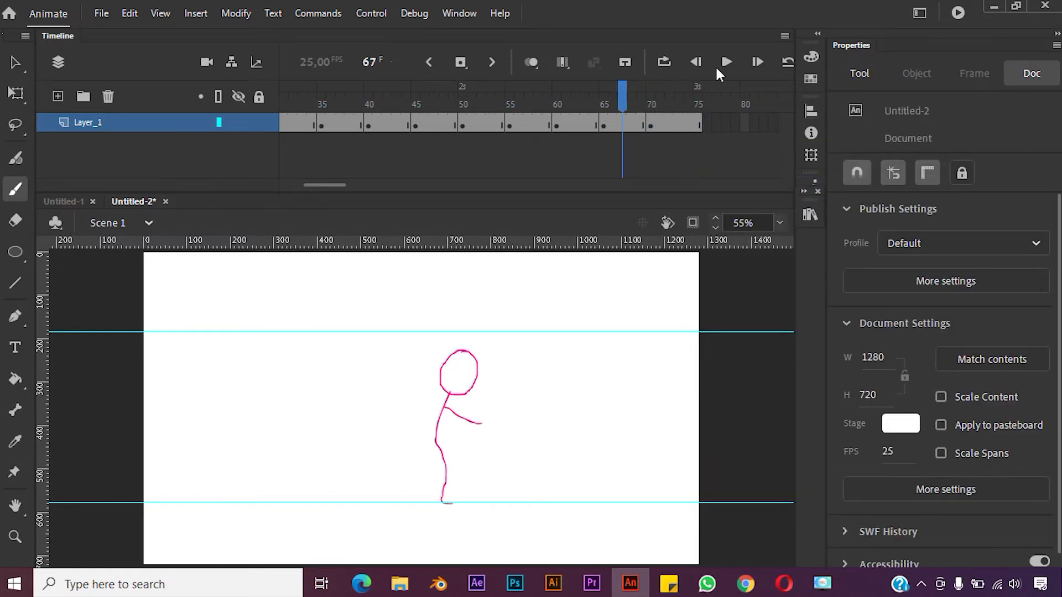
pyautogui.click(725, 62)
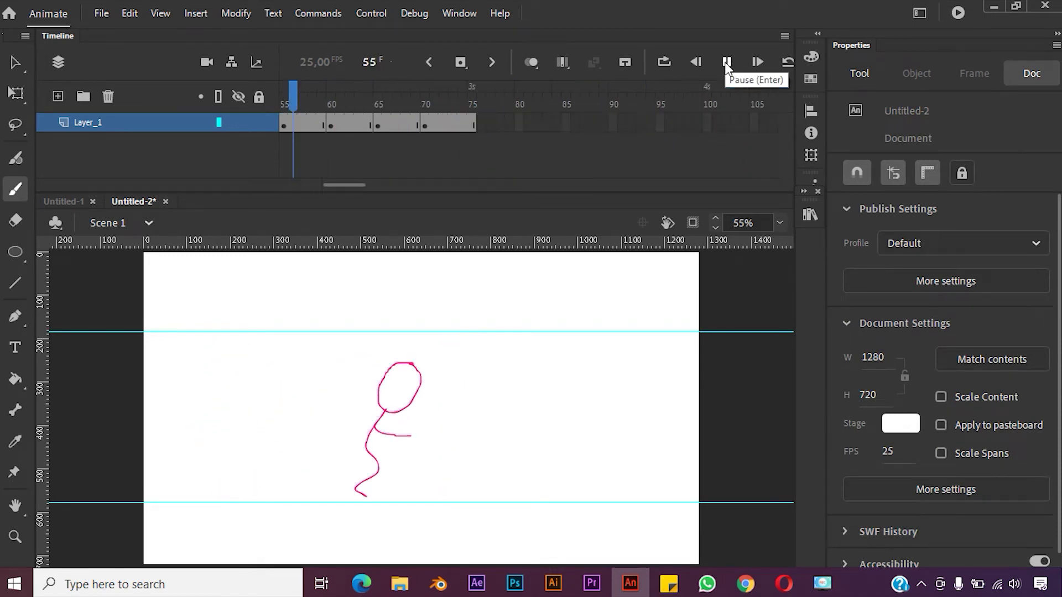
pyautogui.click(726, 63)
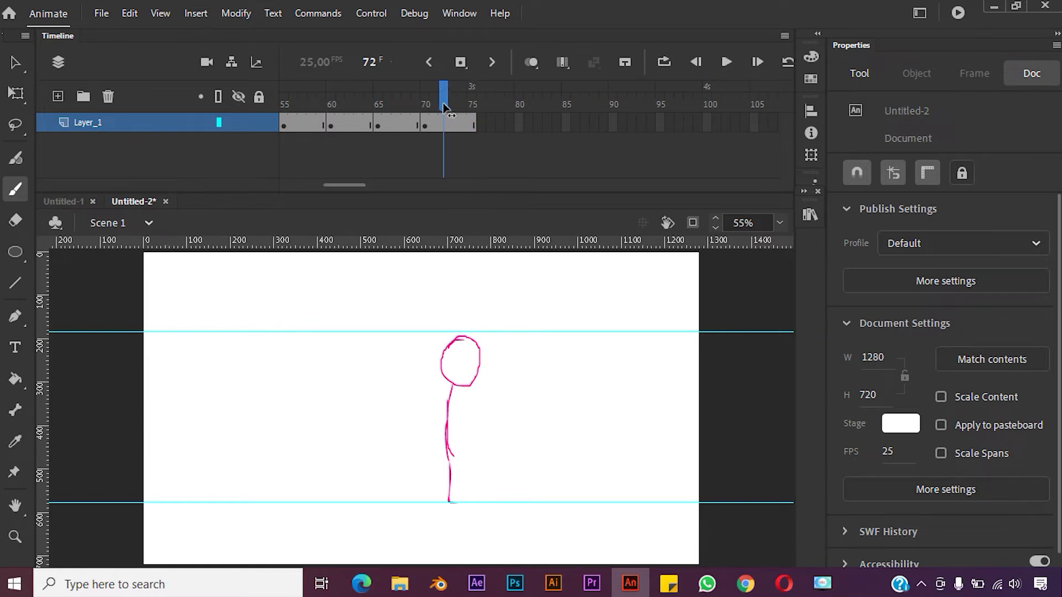
pyautogui.click(426, 124)
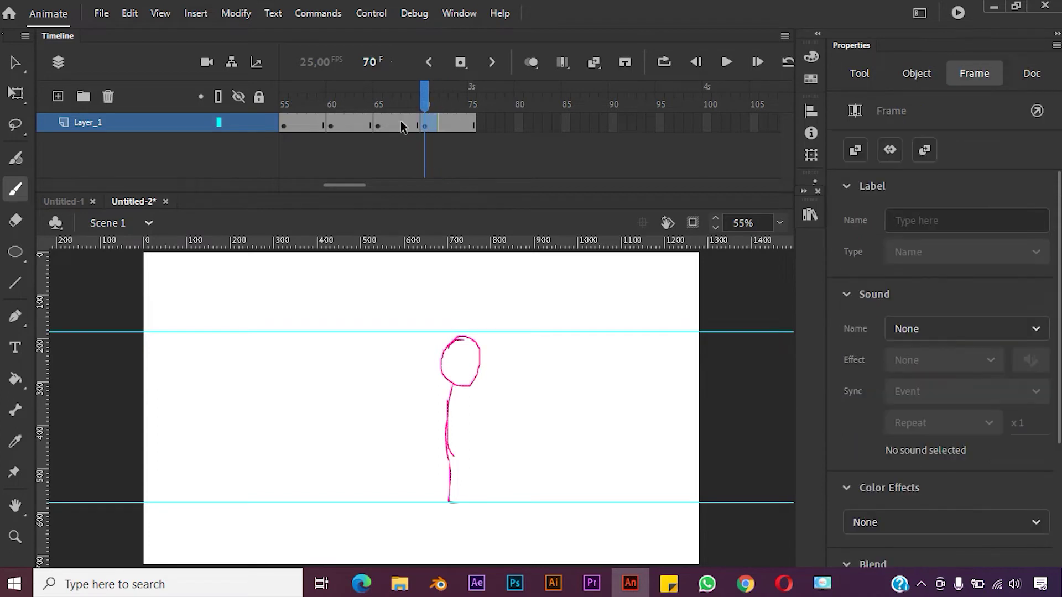
pyautogui.click(381, 126)
pyautogui.click(332, 126)
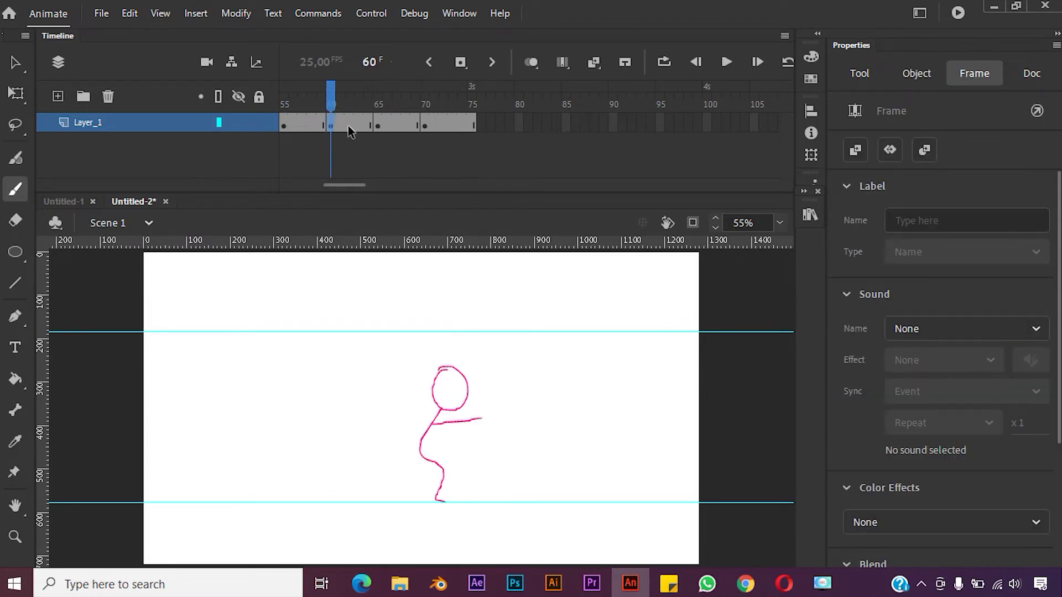
pyautogui.click(380, 125)
pyautogui.click(15, 62)
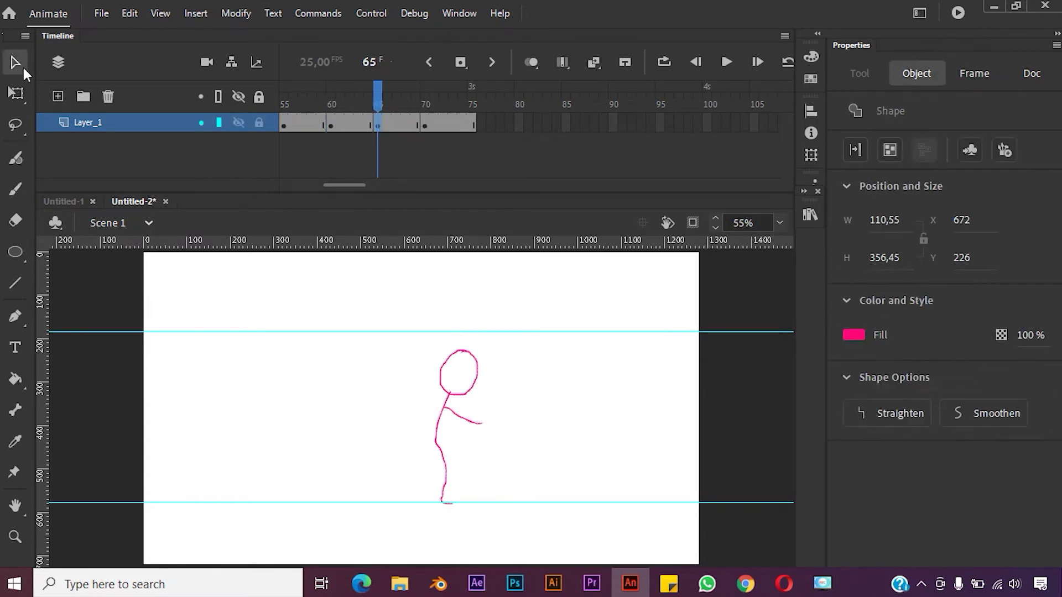
pyautogui.click(489, 419)
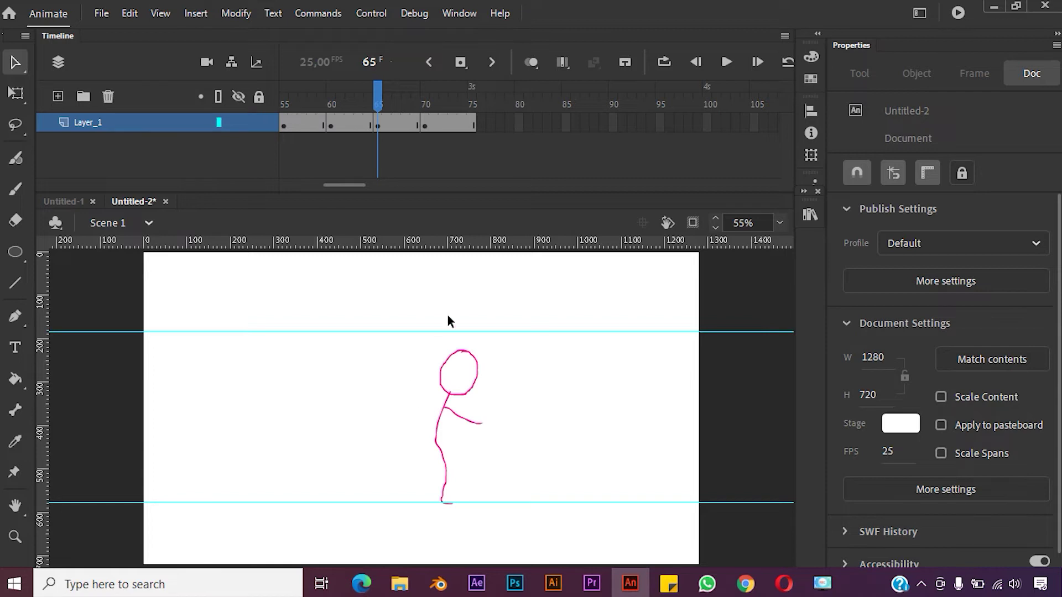
# - Review the opening arm-swing poses on frames 7 to 13
pyautogui.moveTo(377, 104); pyautogui.dragTo(368, 123)
pyautogui.hscroll(-5, 382, 117)
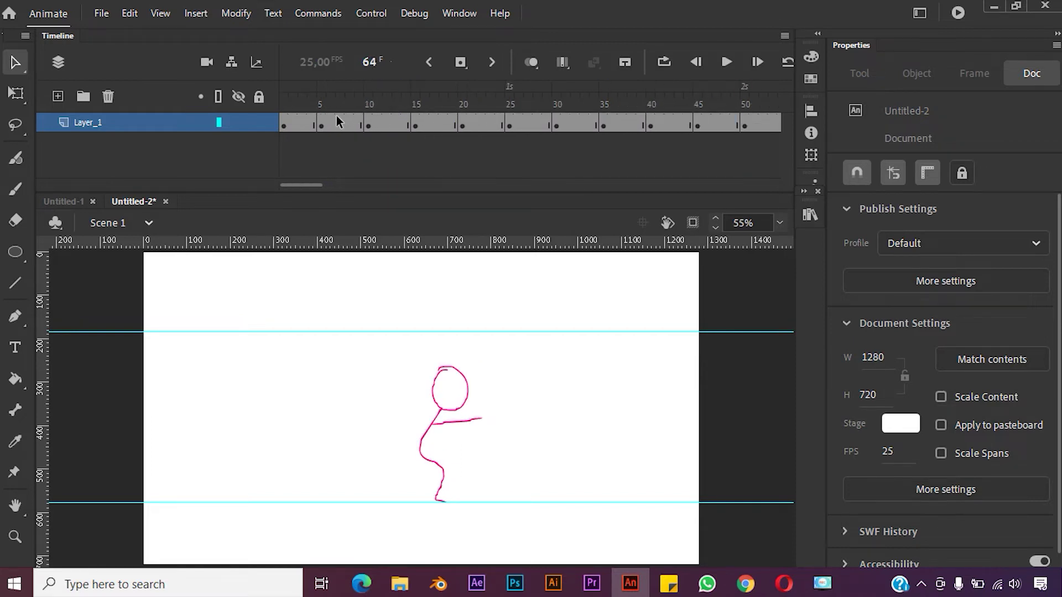
pyautogui.click(339, 122)
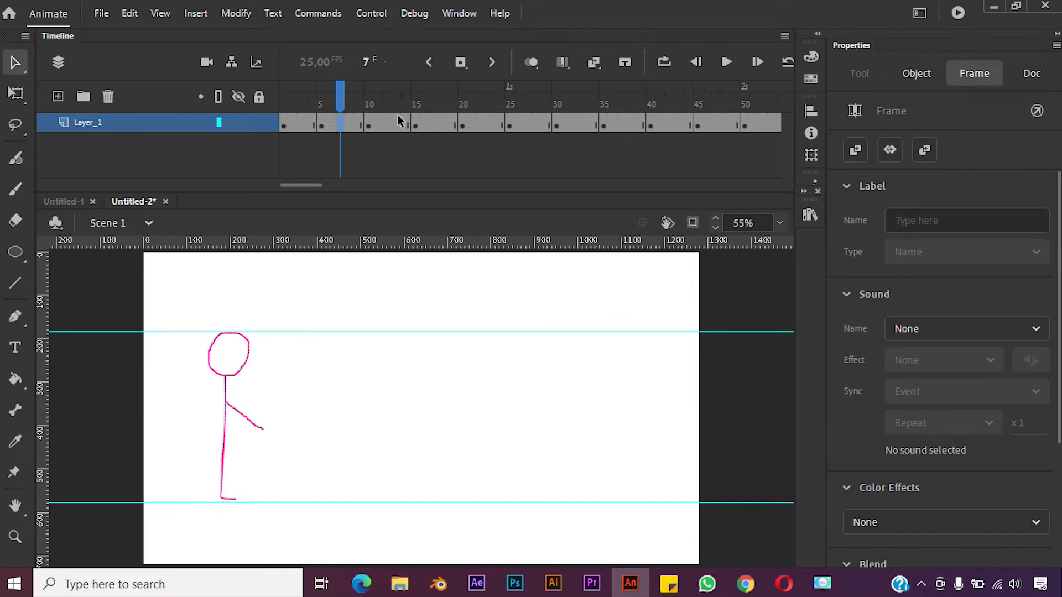
pyautogui.moveTo(397, 116)
pyautogui.mouseDown()
pyautogui.moveTo(395, 132)
pyautogui.moveTo(369, 131)
pyautogui.moveTo(388, 129)
pyautogui.mouseUp()
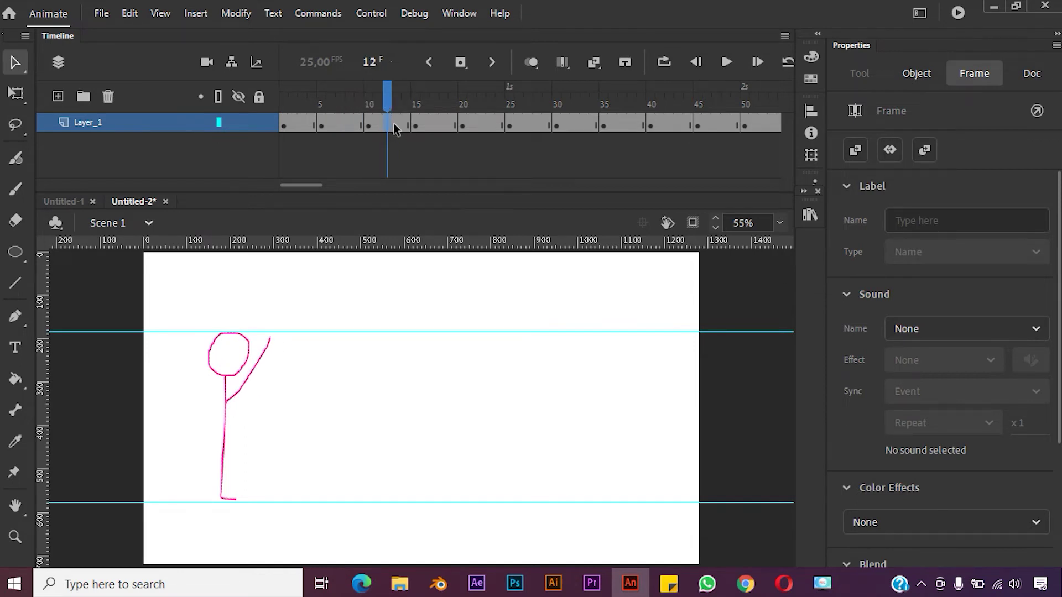
pyautogui.click(397, 126)
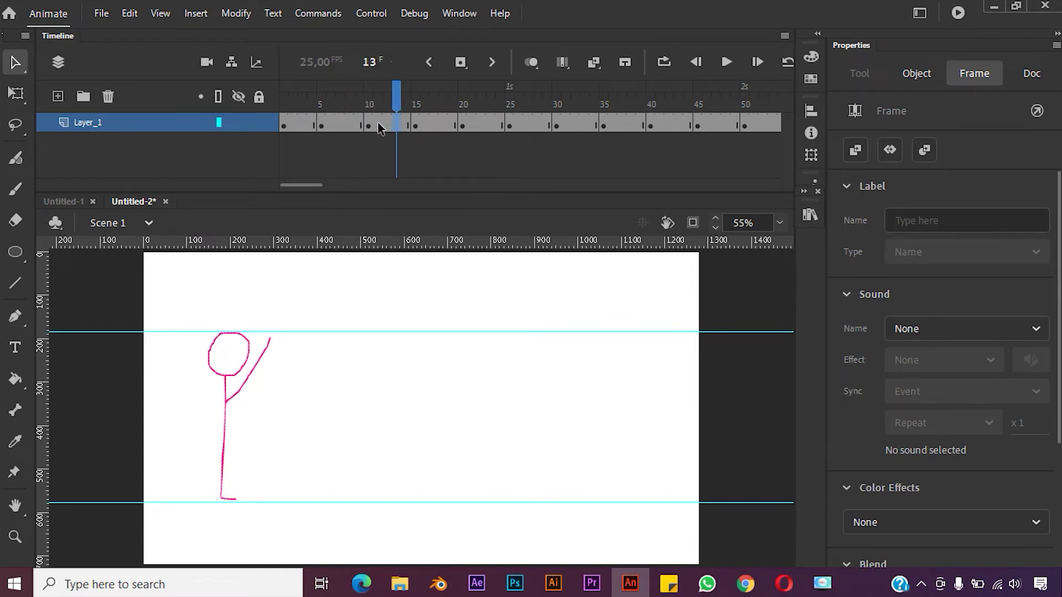
pyautogui.click(386, 127)
# - Play the whole animation from frame 1 to check its timing, and return the playhead to the start
pyautogui.moveTo(392, 107); pyautogui.dragTo(284, 107)
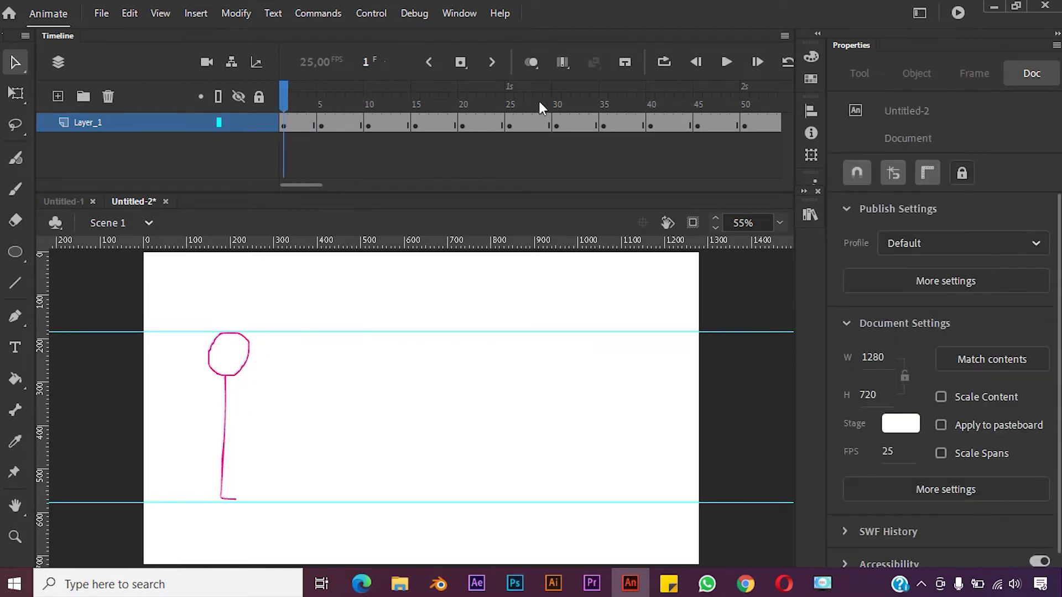
pyautogui.click(726, 61)
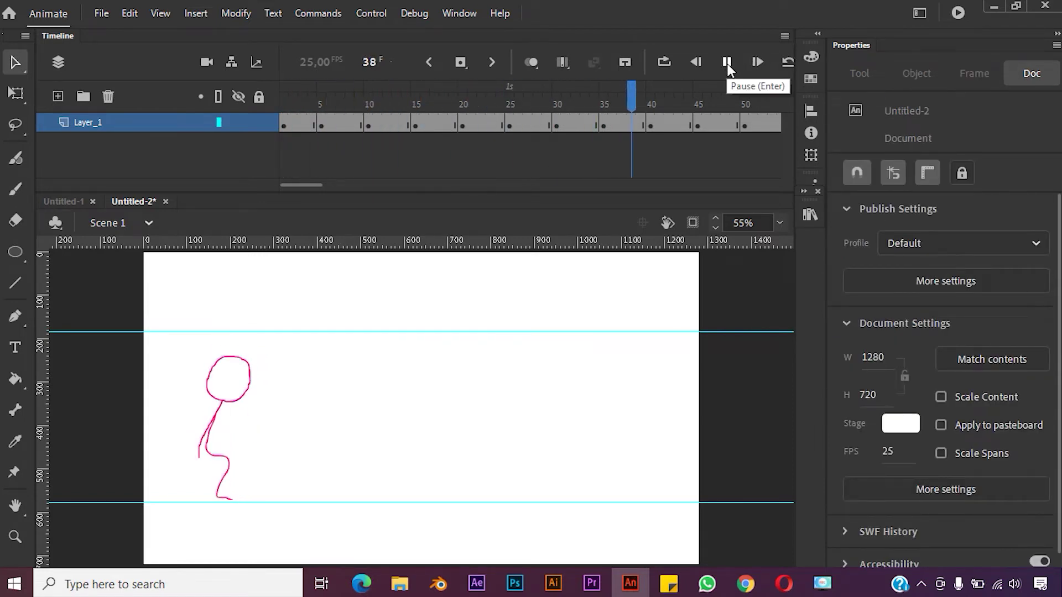
pyautogui.press('space')
pyautogui.click(727, 61)
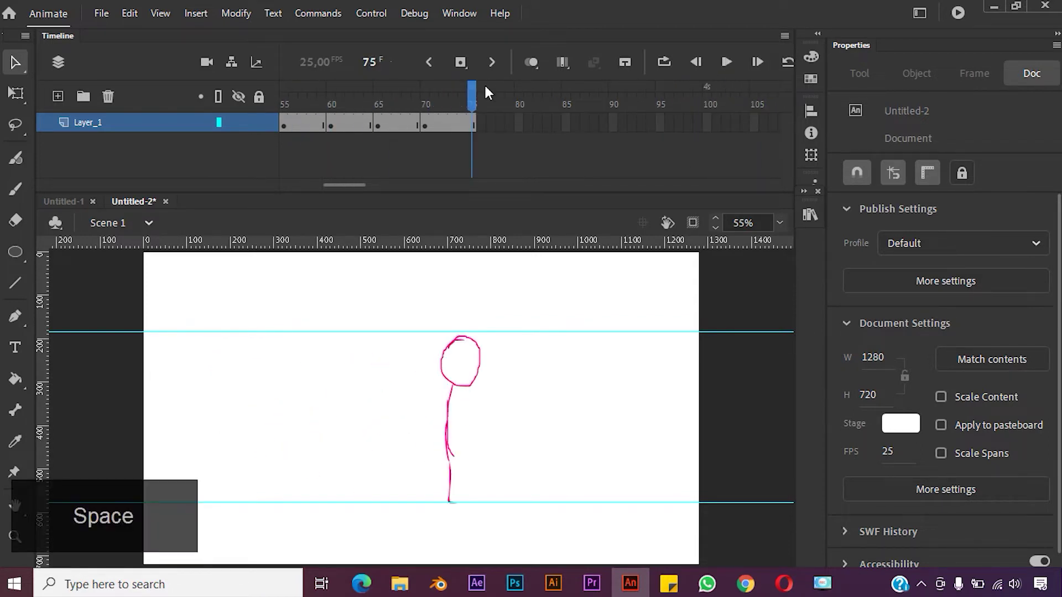
pyautogui.moveTo(470, 88); pyautogui.dragTo(271, 116)
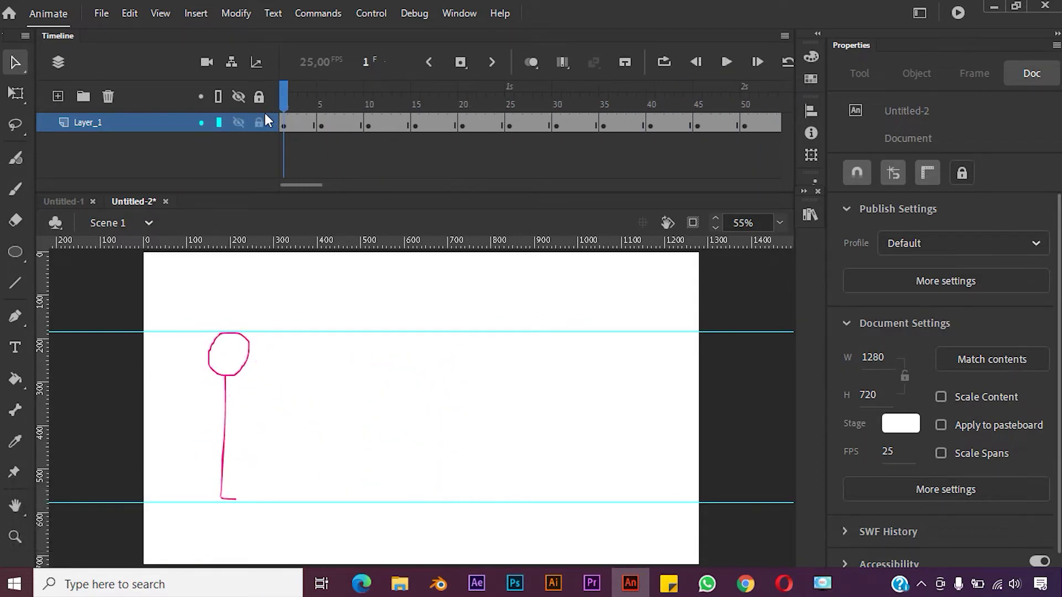
# - Shorten the first pose by removing frames 3 and 2 between the first and second keyframes
pyautogui.click(299, 120)
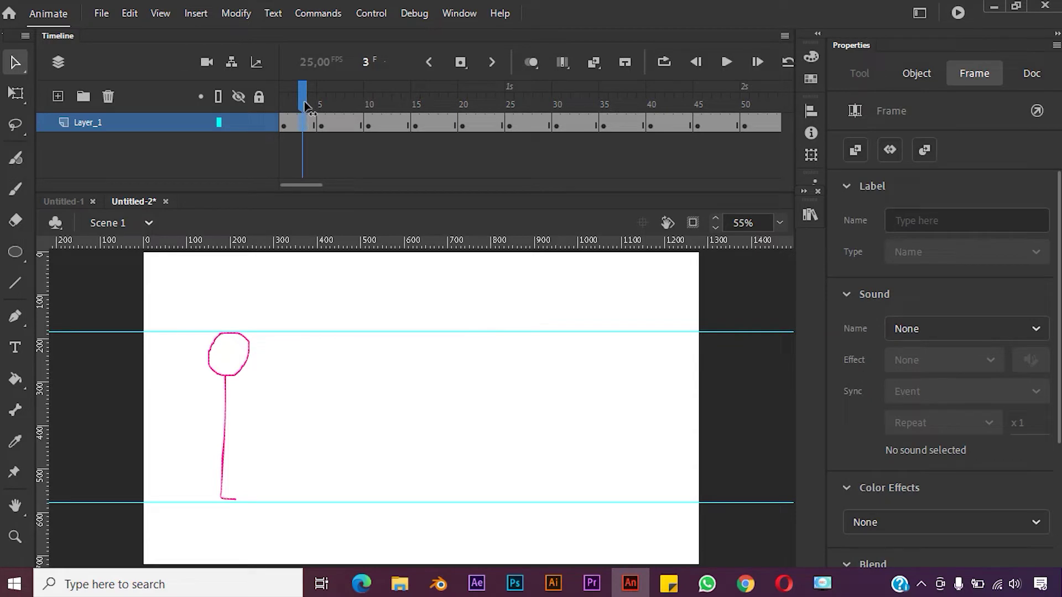
pyautogui.click(290, 127)
pyautogui.click(285, 127)
pyautogui.click(302, 126)
pyautogui.rightClick(301, 123)
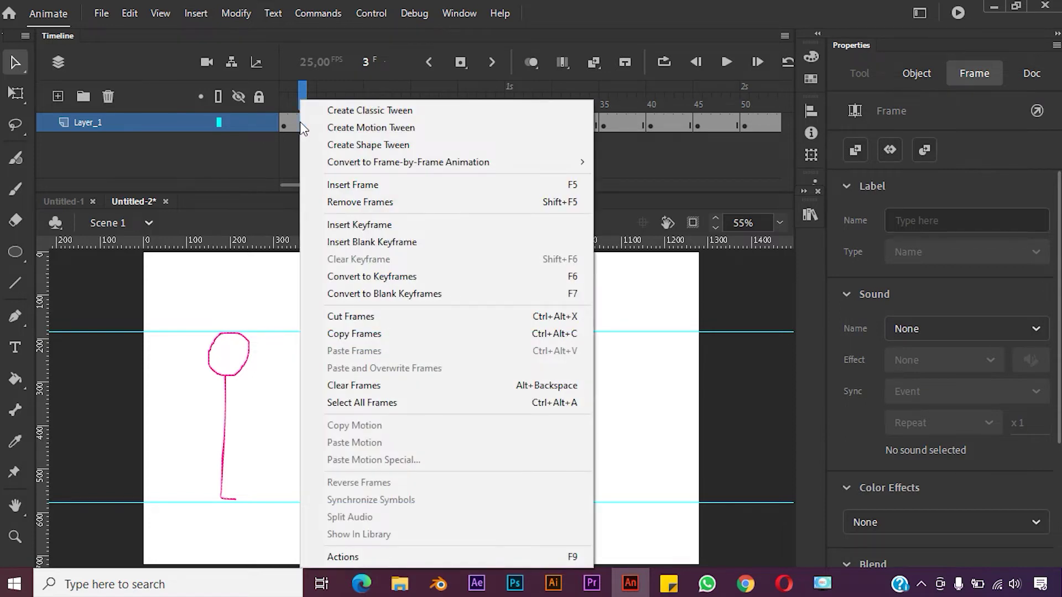
pyautogui.click(339, 203)
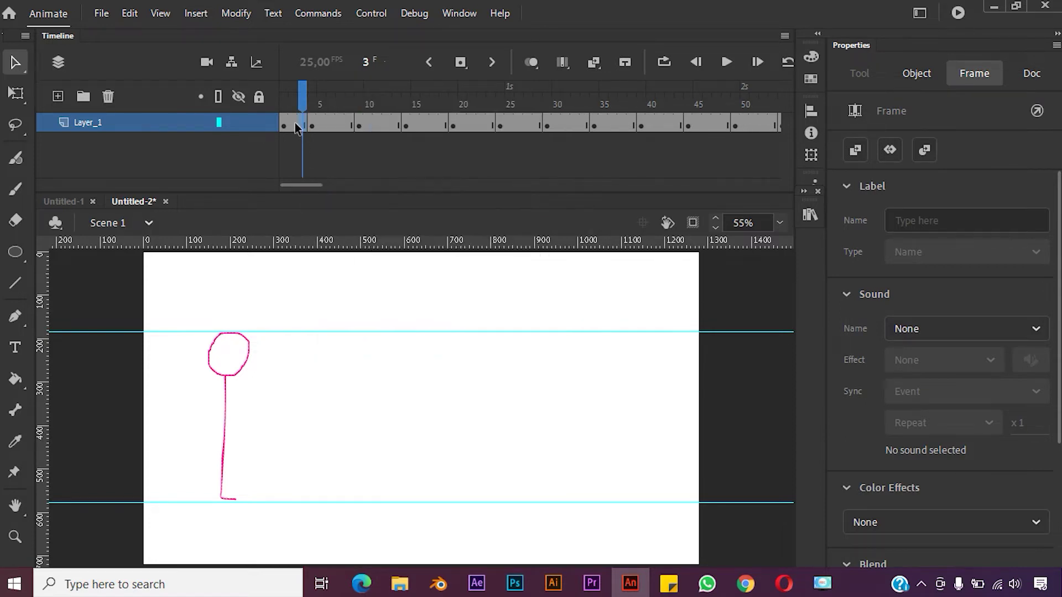
pyautogui.click(294, 121)
pyautogui.rightClick(293, 123)
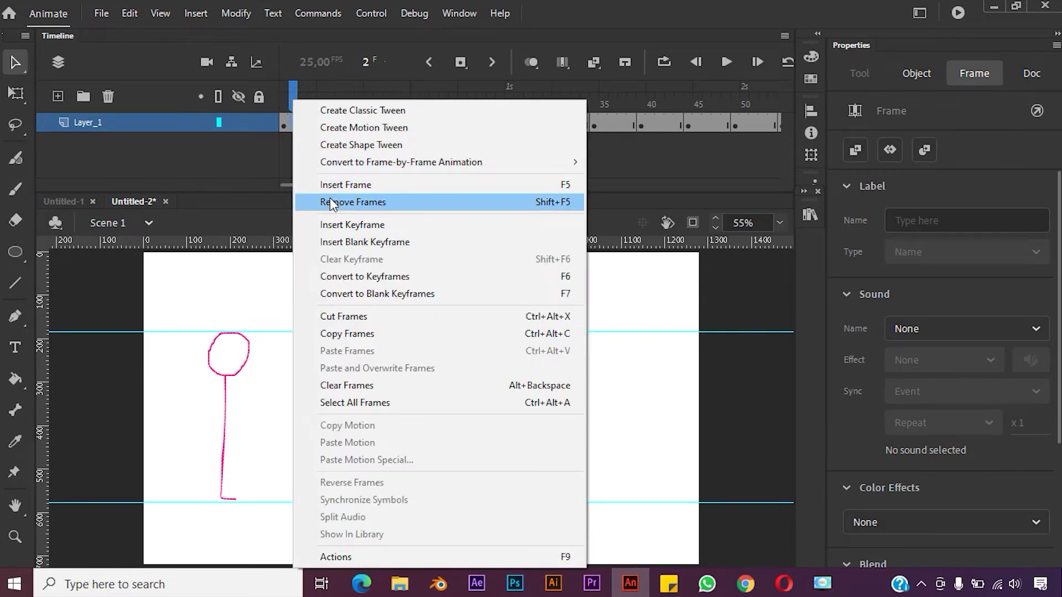
pyautogui.click(329, 200)
# - Shorten the second pose by removing frames 4 to 6 between the second and third keyframes
pyautogui.click(314, 121)
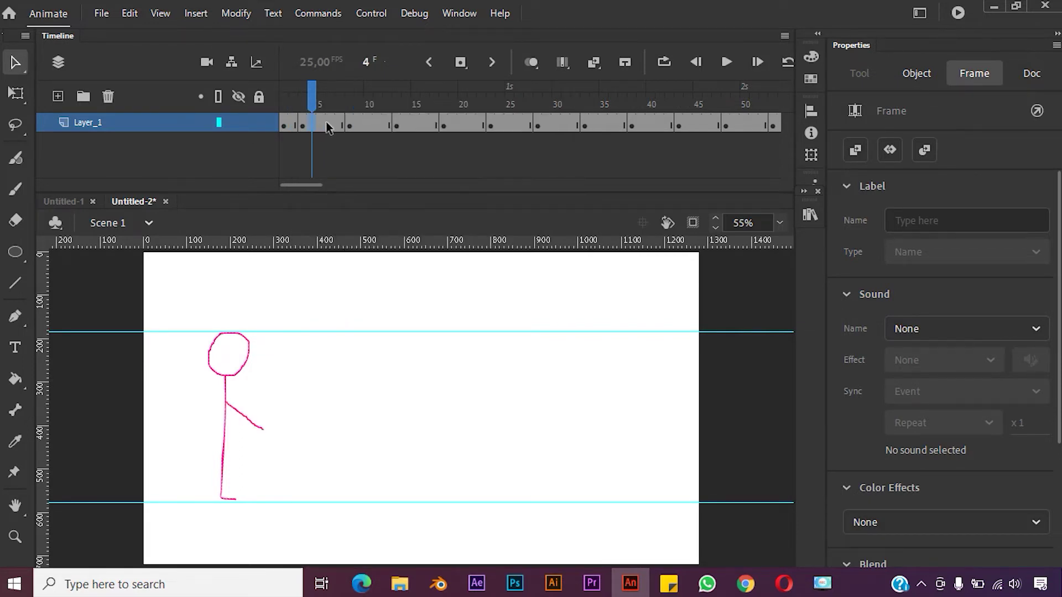
pyautogui.click(330, 125)
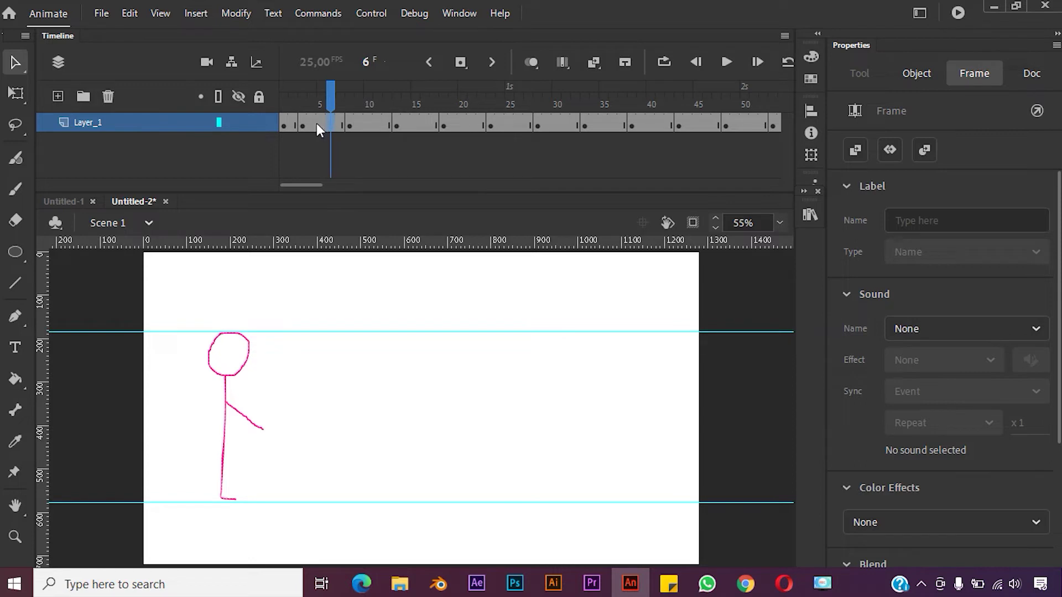
pyautogui.click(313, 126)
pyautogui.keyDown('shift'); pyautogui.click(329, 124); pyautogui.keyUp('shift')
pyautogui.rightClick(323, 124)
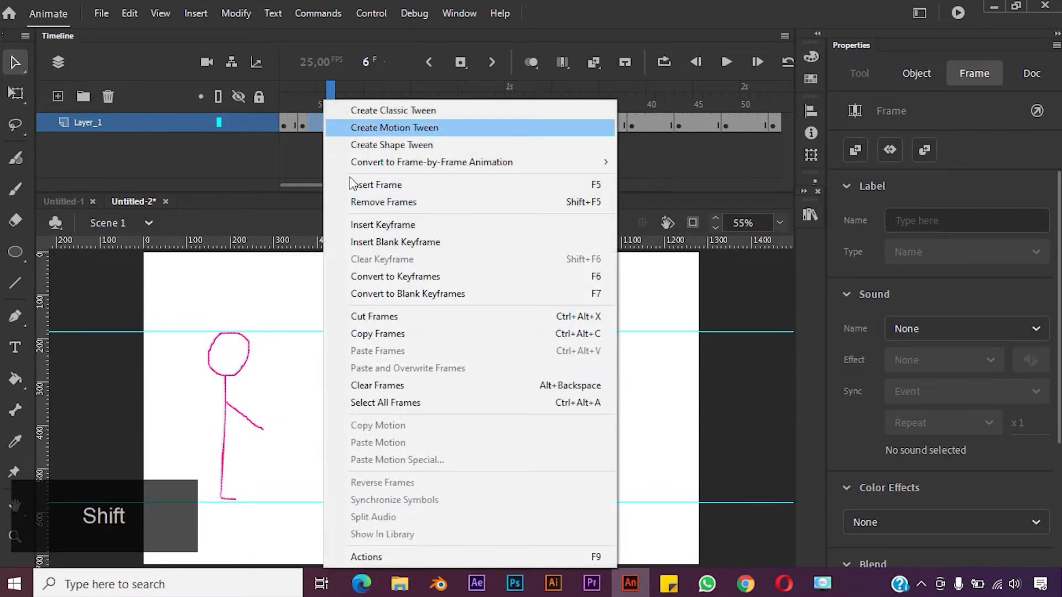
pyautogui.click(353, 203)
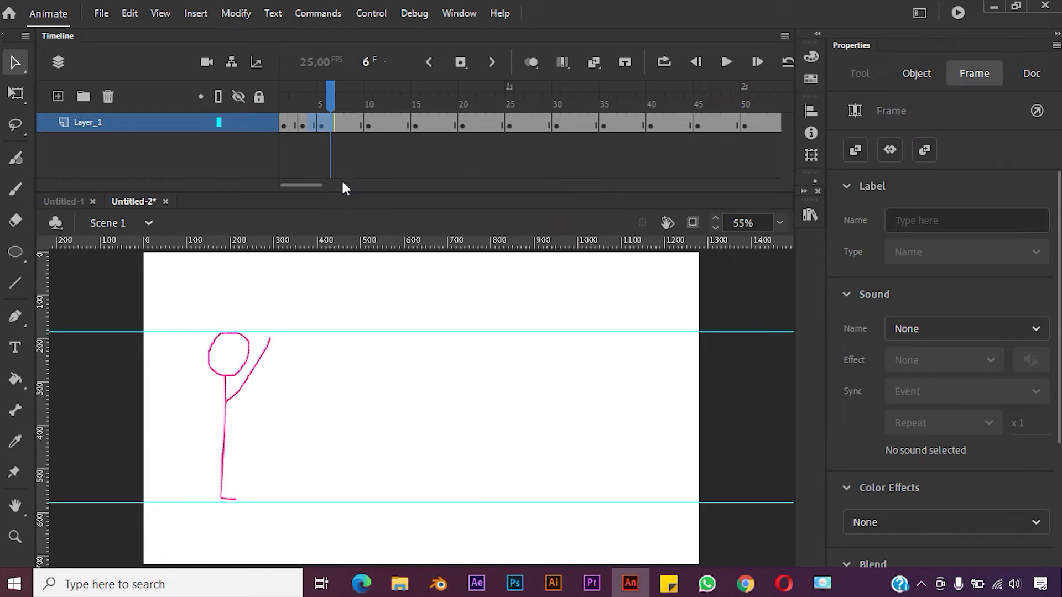
# - Shorten the raised-arm pose by removing frames 6 to 8 between the third and fourth keyframes
pyautogui.click(340, 125)
pyautogui.click(350, 126)
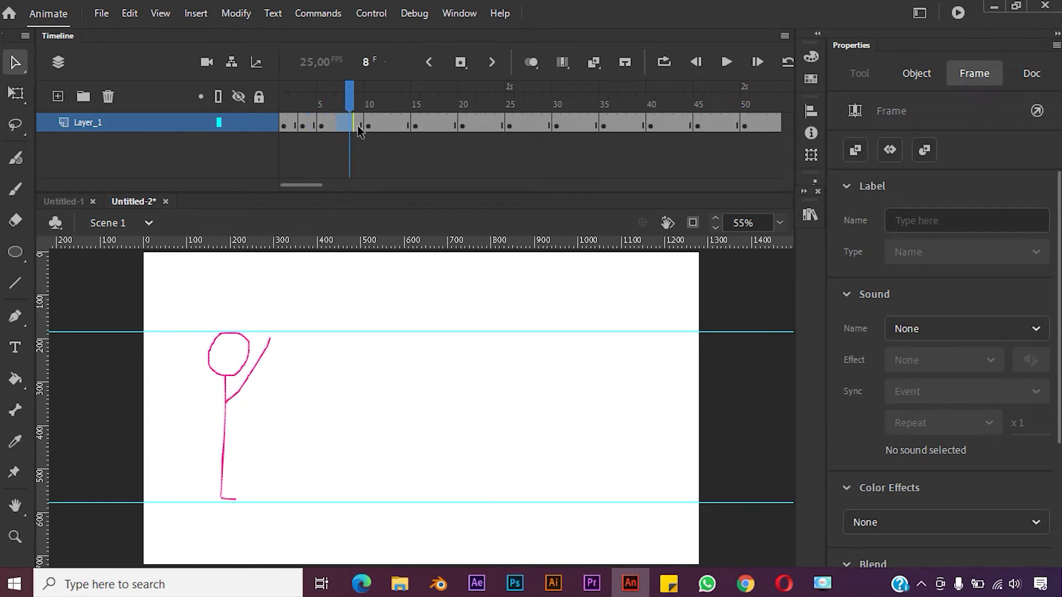
pyautogui.keyDown('shift'); pyautogui.click(333, 124); pyautogui.keyUp('shift')
pyautogui.keyDown('shift'); pyautogui.click(350, 124); pyautogui.keyUp('shift')
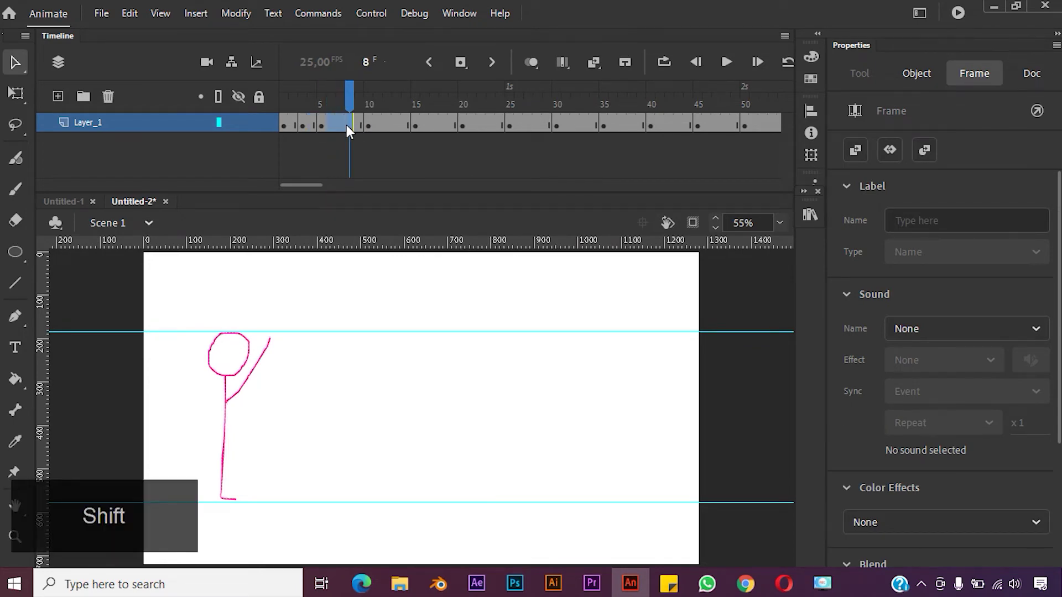
pyautogui.rightClick(346, 125)
pyautogui.click(410, 202)
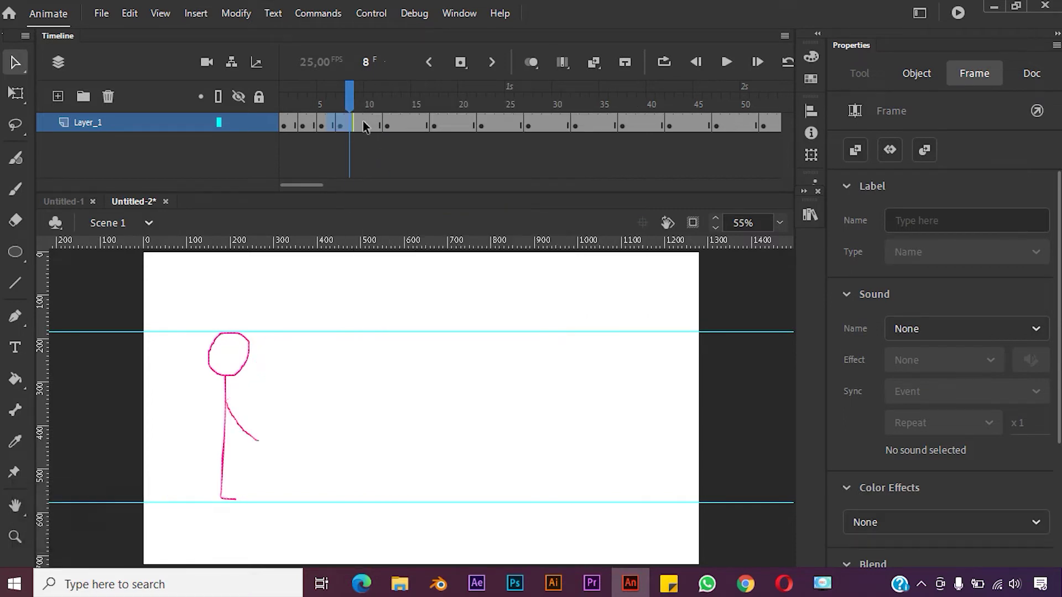
# - Shorten the lowered-arm pose by removing frames 8 to 10 between the fourth and fifth keyframes
pyautogui.click(368, 124)
pyautogui.click(351, 124)
pyautogui.keyDown('shift'); pyautogui.click(369, 124); pyautogui.keyUp('shift')
pyautogui.rightClick(363, 124)
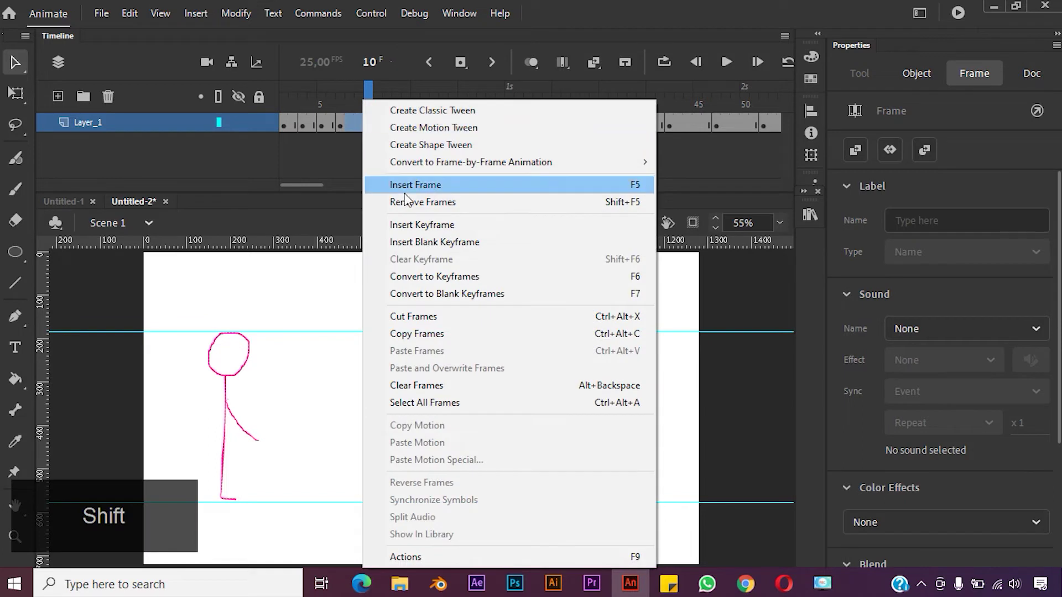
pyautogui.click(406, 202)
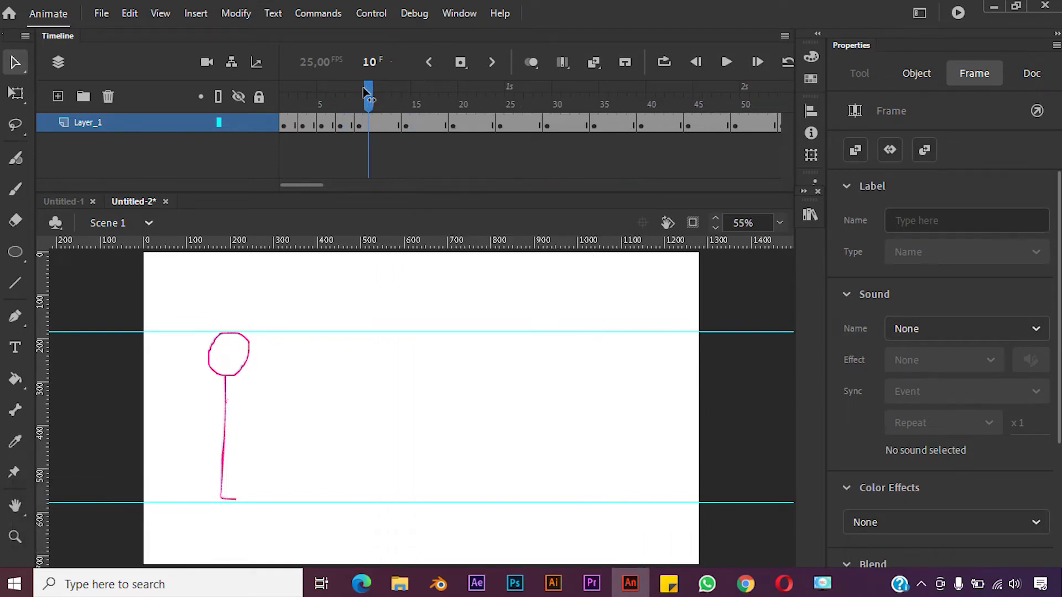
# - Play the animation from frame 1 to check the timing of the shortened arm swing
pyautogui.moveTo(368, 91); pyautogui.dragTo(261, 104)
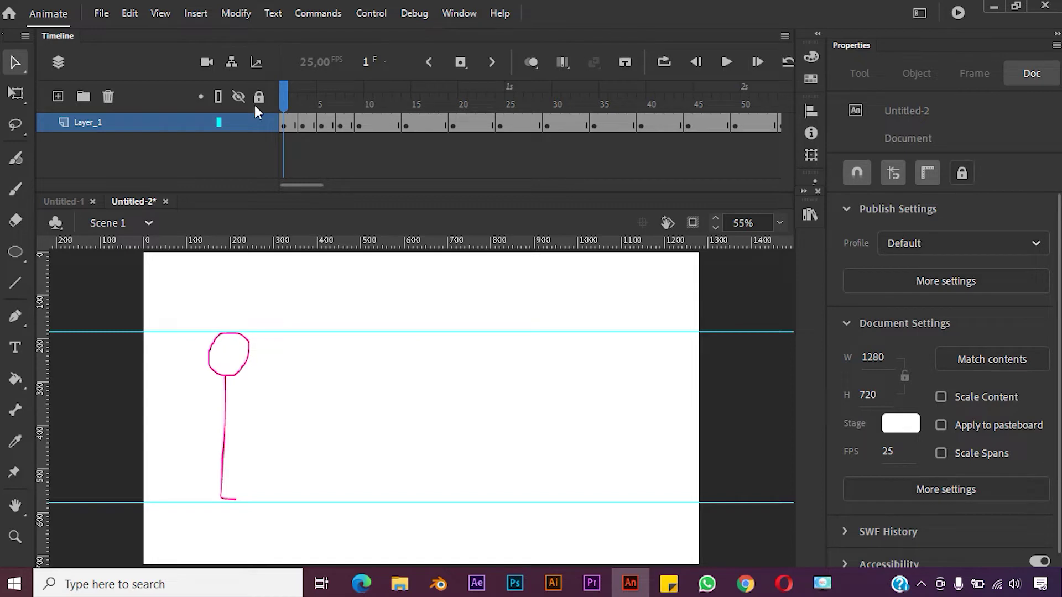
pyautogui.click(727, 63)
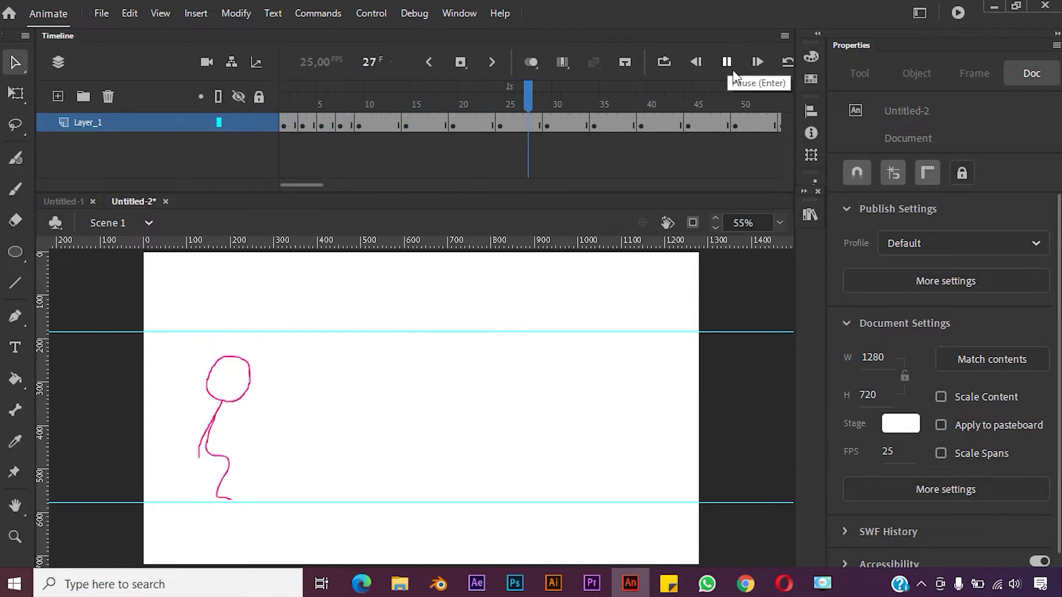
pyautogui.press('space')
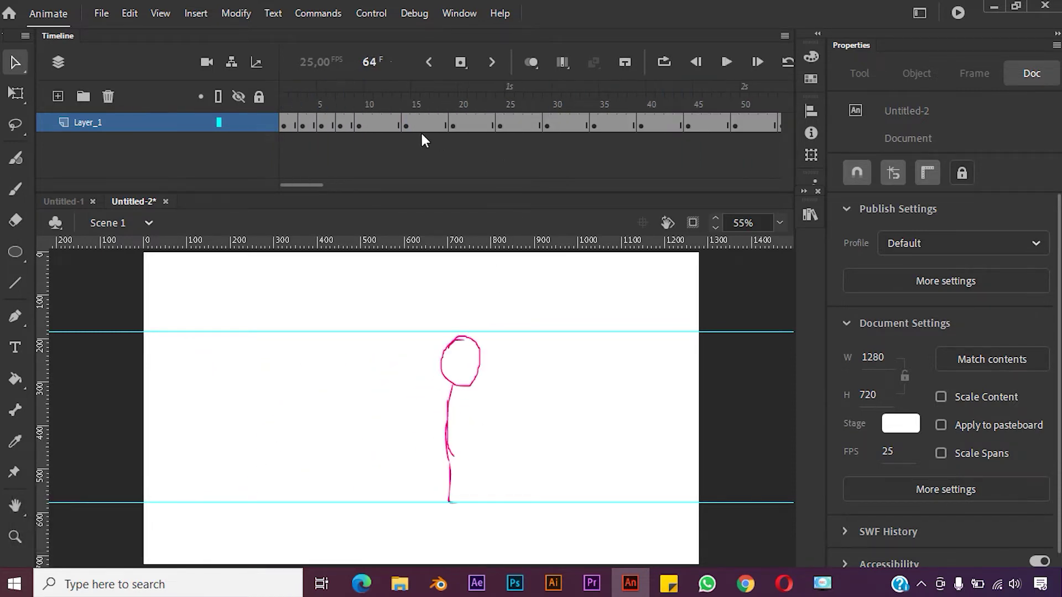
# - Shorten the fifth pose by removing frames 10 to 12 before the sixth keyframe
pyautogui.click(371, 124)
pyautogui.keyDown('shift'); pyautogui.click(381, 121); pyautogui.keyUp('shift')
pyautogui.rightClick(380, 122)
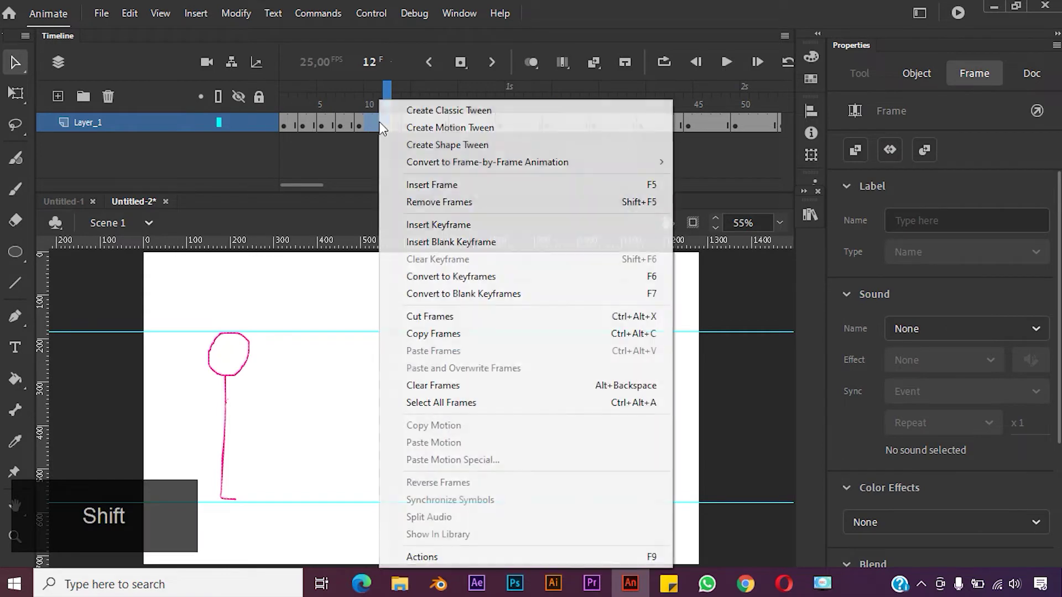
pyautogui.click(429, 200)
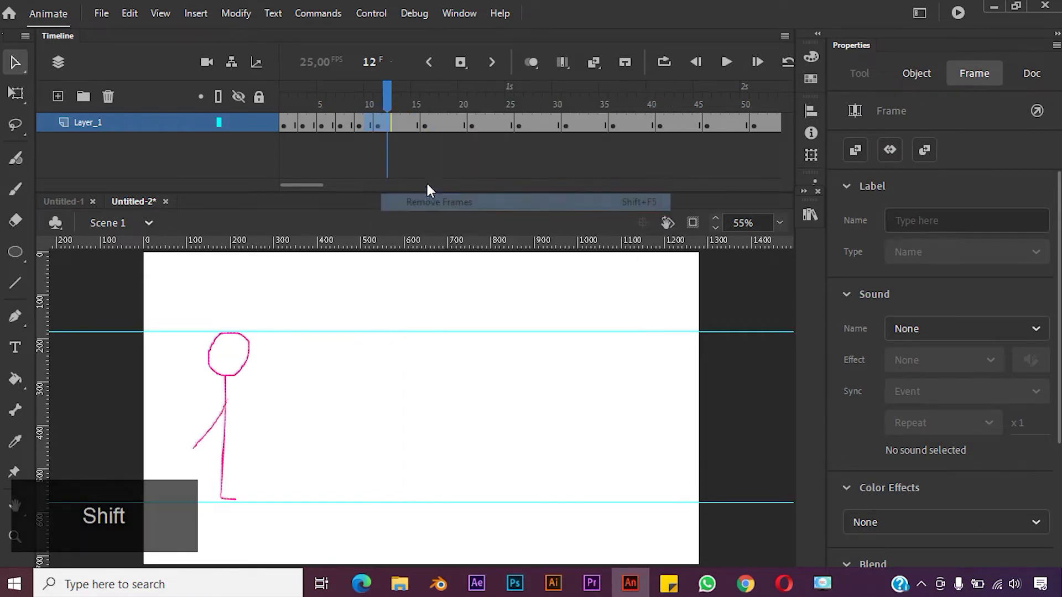
# - Shorten the backward arm-swing pose by removing frames 12 to 14 before the seventh keyframe
pyautogui.click(390, 124)
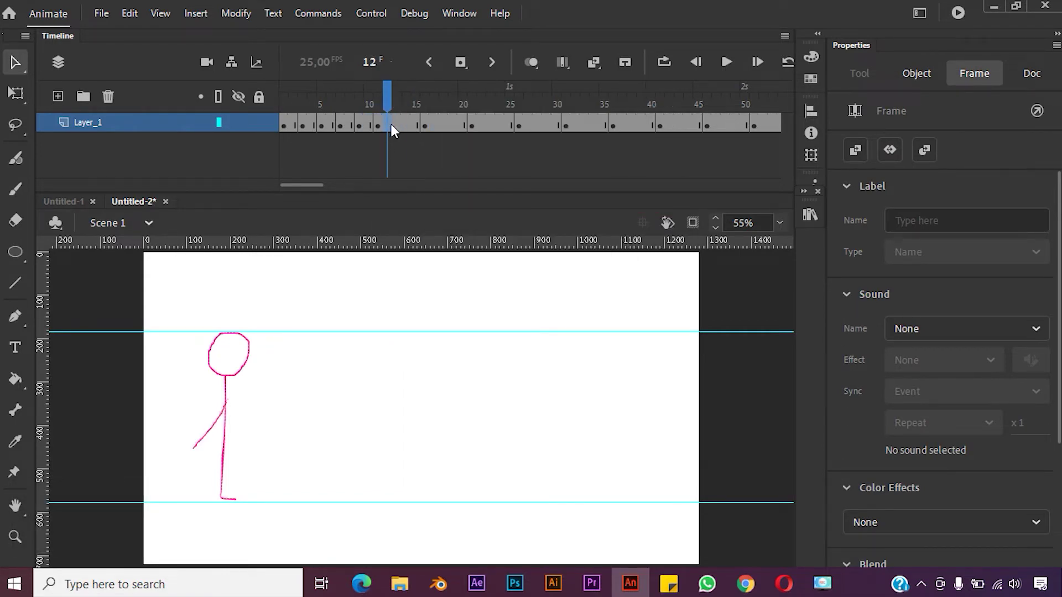
pyautogui.keyDown('shift'); pyautogui.click(405, 124); pyautogui.keyUp('shift')
pyautogui.rightClick(398, 124)
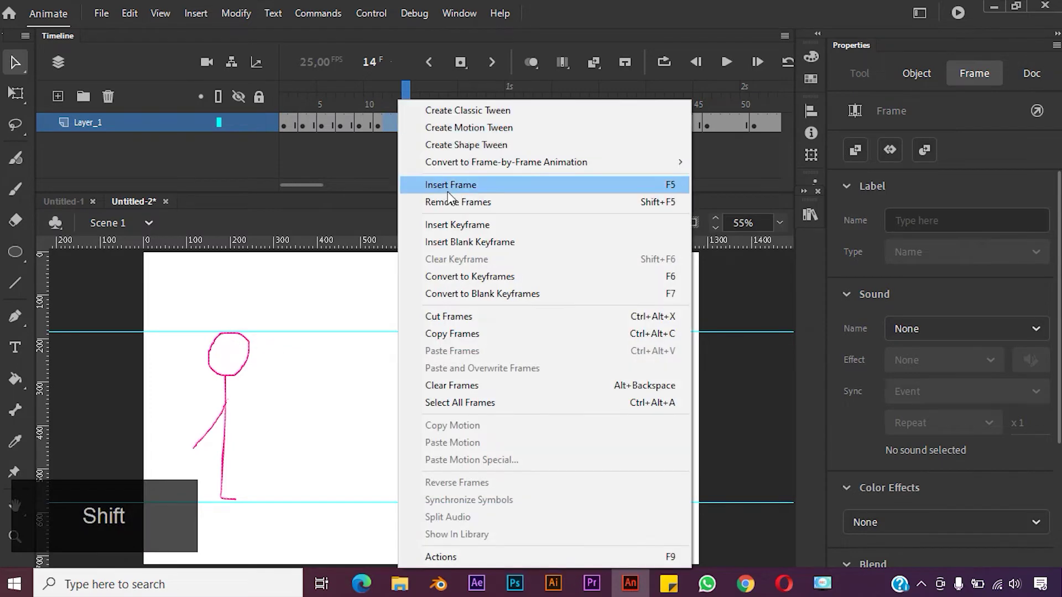
pyautogui.click(447, 195)
# - Shorten the first crouching pose by removing frames 14 to 16 before the eighth keyframe
pyautogui.click(417, 125)
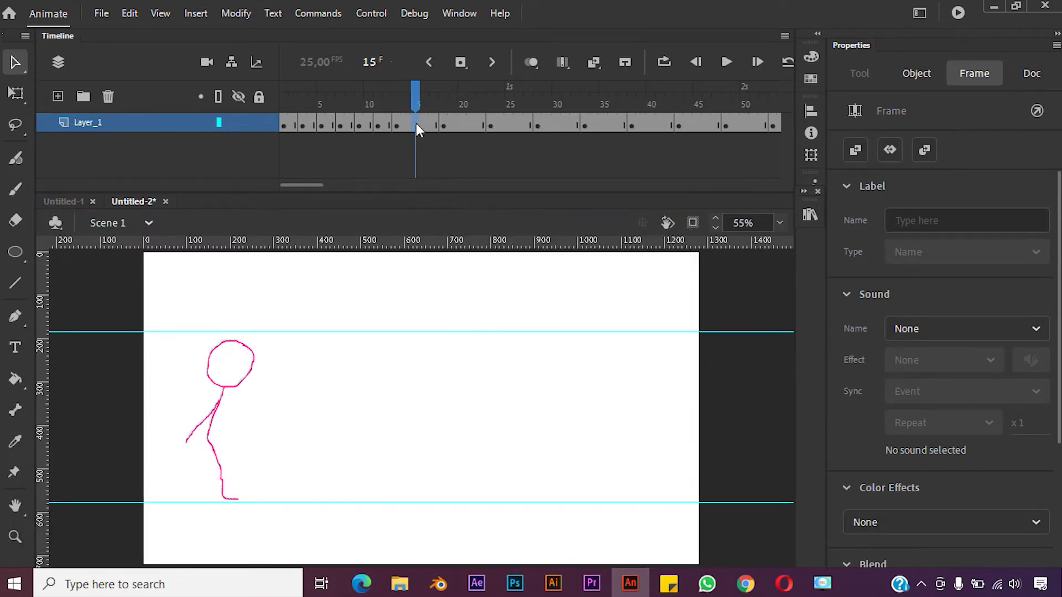
pyautogui.click(409, 127)
pyautogui.click(426, 126)
pyautogui.keyDown('shift'); pyautogui.click(422, 125); pyautogui.keyUp('shift')
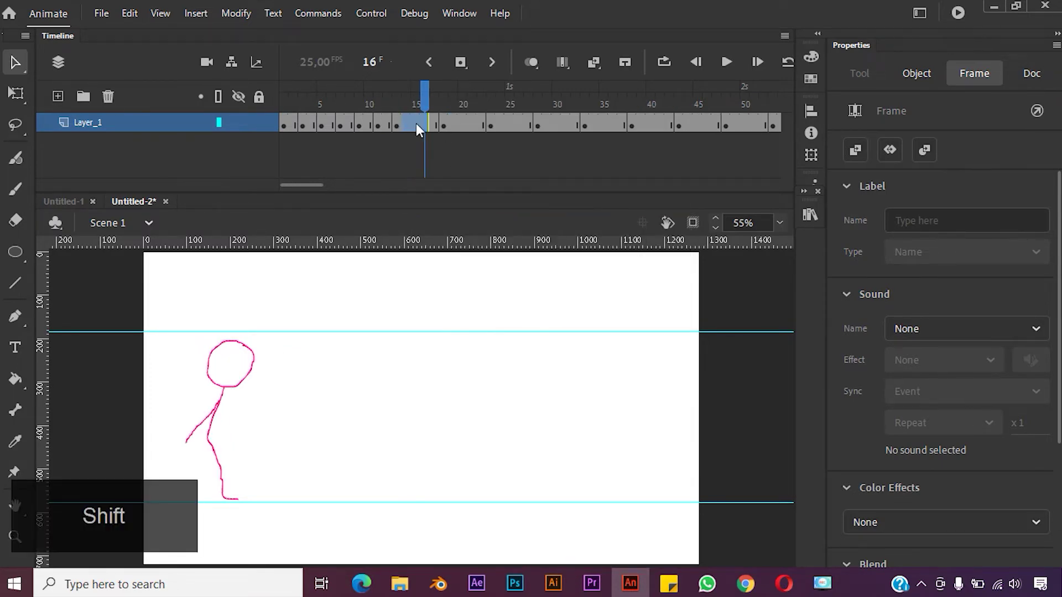
pyautogui.rightClick(419, 125)
pyautogui.click(466, 202)
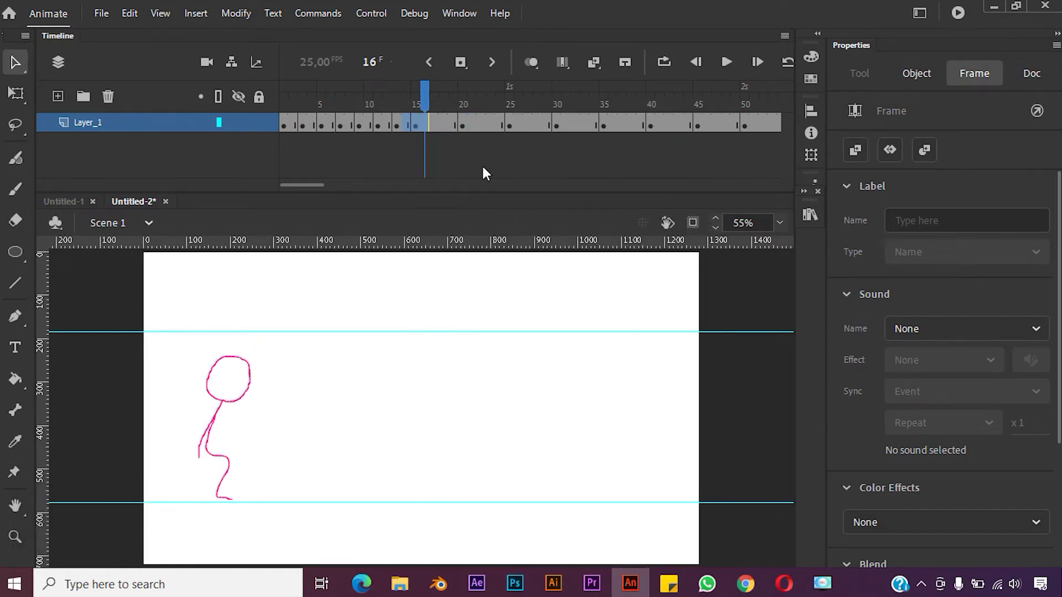
# - Play back the whole animation and review the shortened opening poses up to frame 12
pyautogui.click(721, 63)
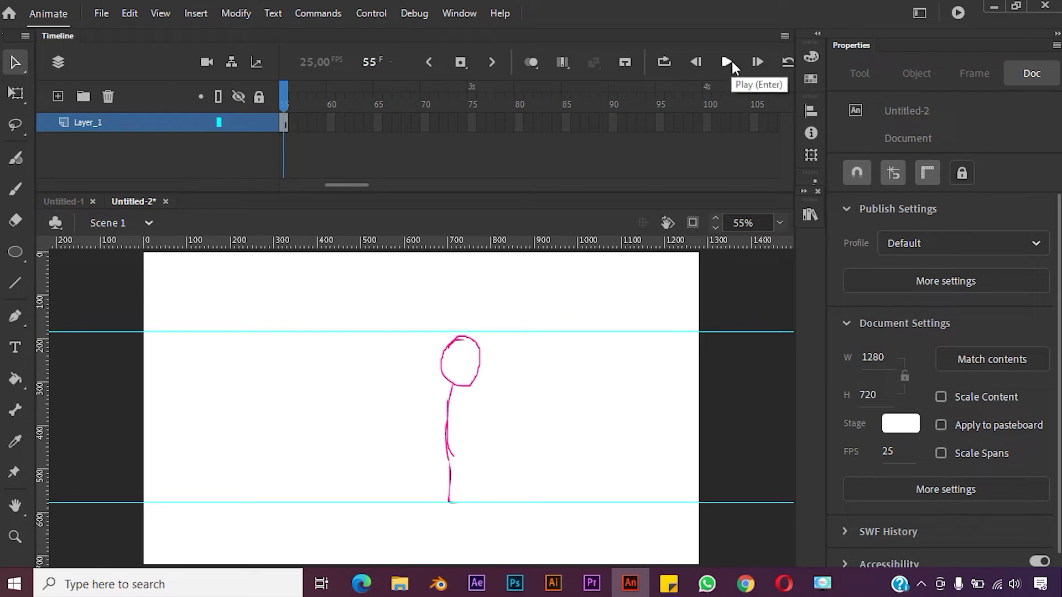
pyautogui.click(726, 62)
pyautogui.press('space')
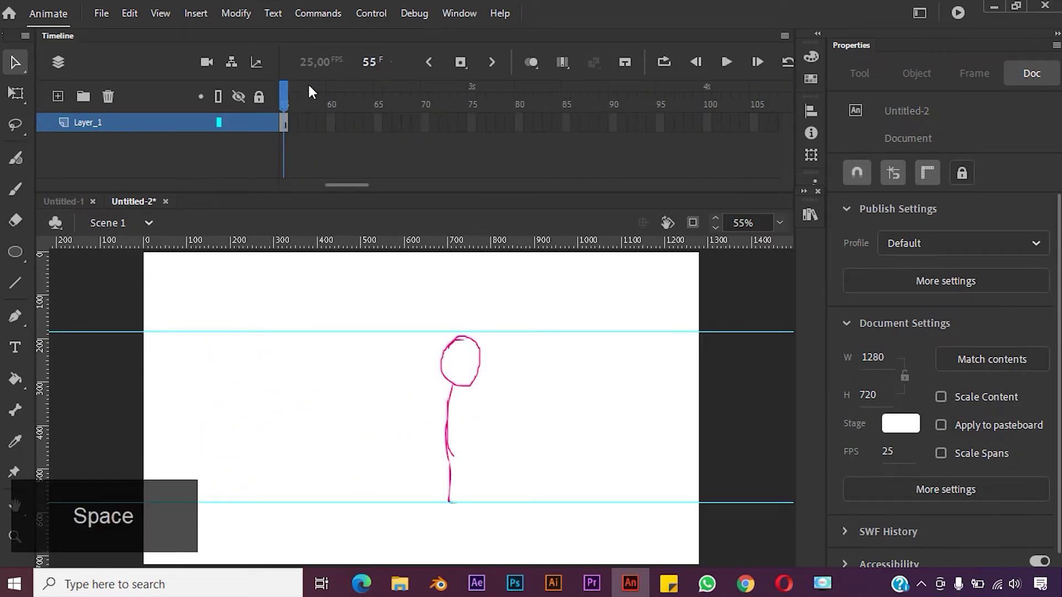
pyautogui.moveTo(342, 185); pyautogui.dragTo(297, 185)
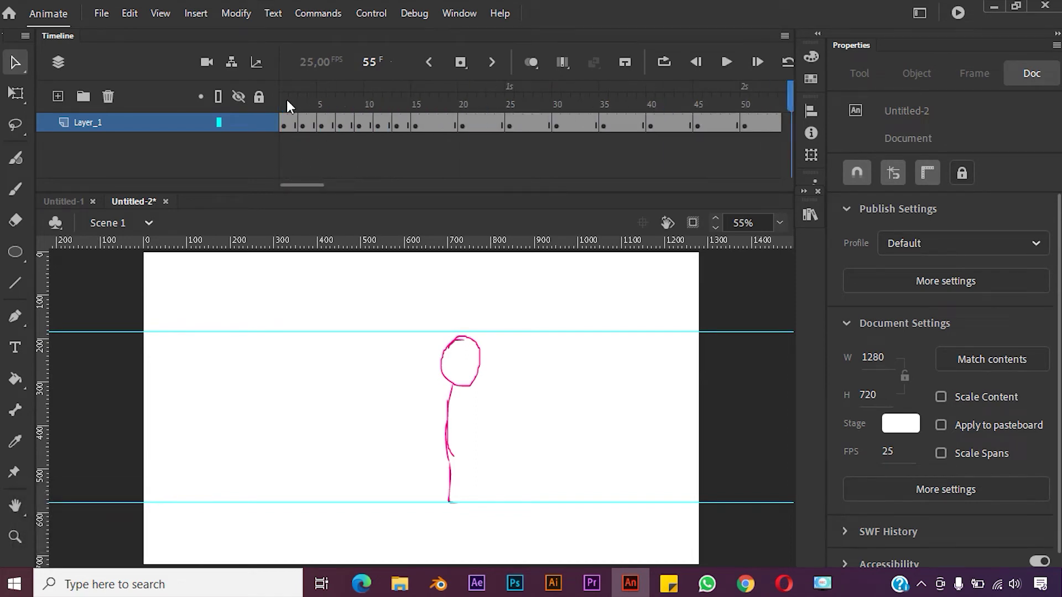
pyautogui.moveTo(286, 100); pyautogui.dragTo(397, 131)
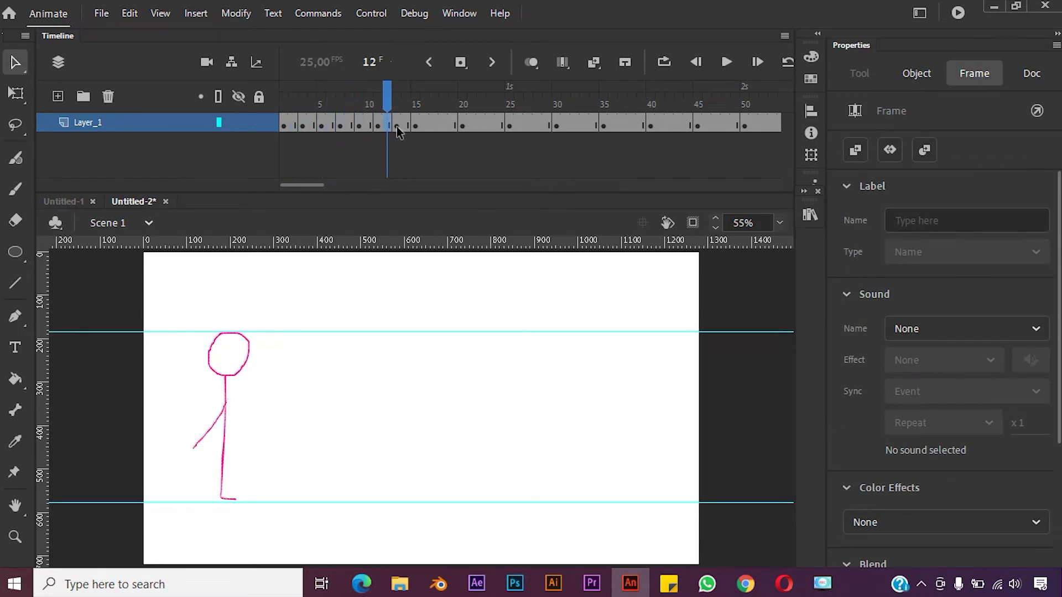
# - Examine the two-frame spacing of the opening arm-swing poses between frames 1 and 7
pyautogui.click(284, 121)
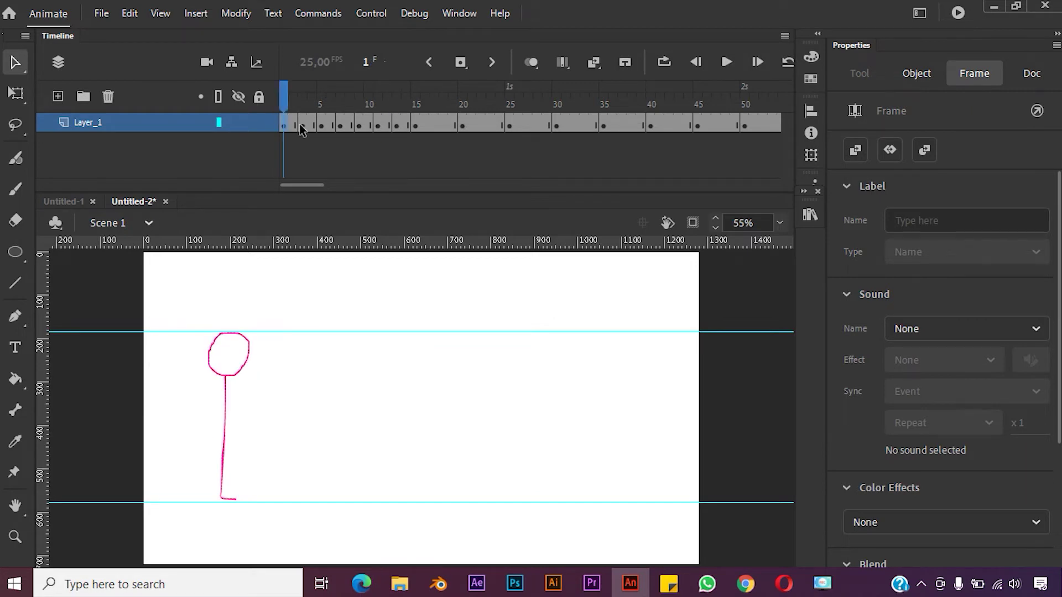
pyautogui.click(301, 128)
pyautogui.click(322, 130)
pyautogui.click(284, 127)
pyautogui.click(304, 131)
pyautogui.click(322, 130)
pyautogui.click(340, 130)
pyautogui.click(285, 126)
pyautogui.click(293, 128)
pyautogui.click(303, 128)
pyautogui.click(312, 128)
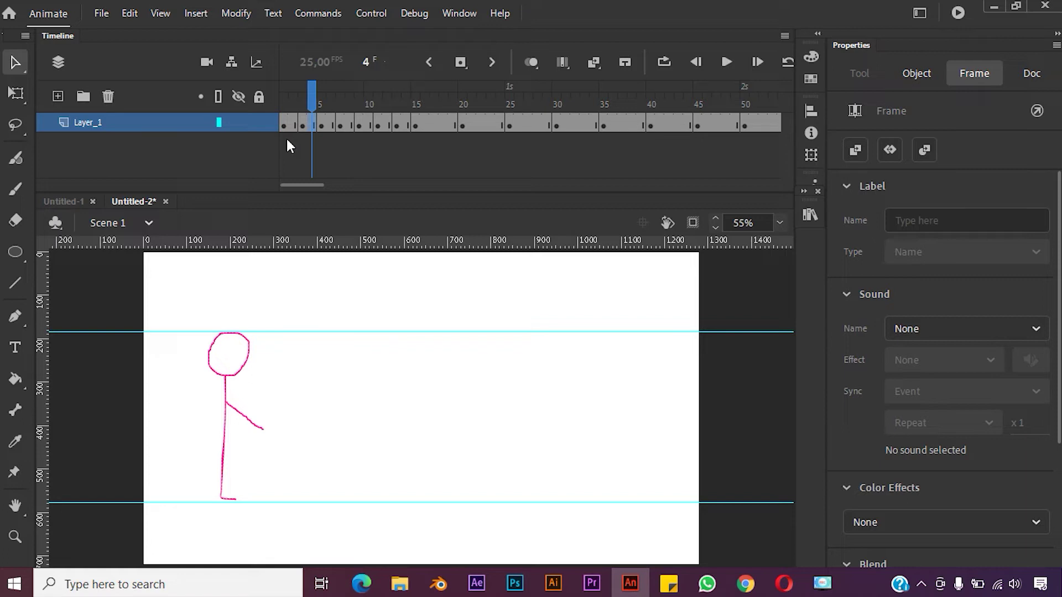
# - Save the document as an Animate file named "Aninamsi Frame By Frame 1"
pyautogui.click(101, 13)
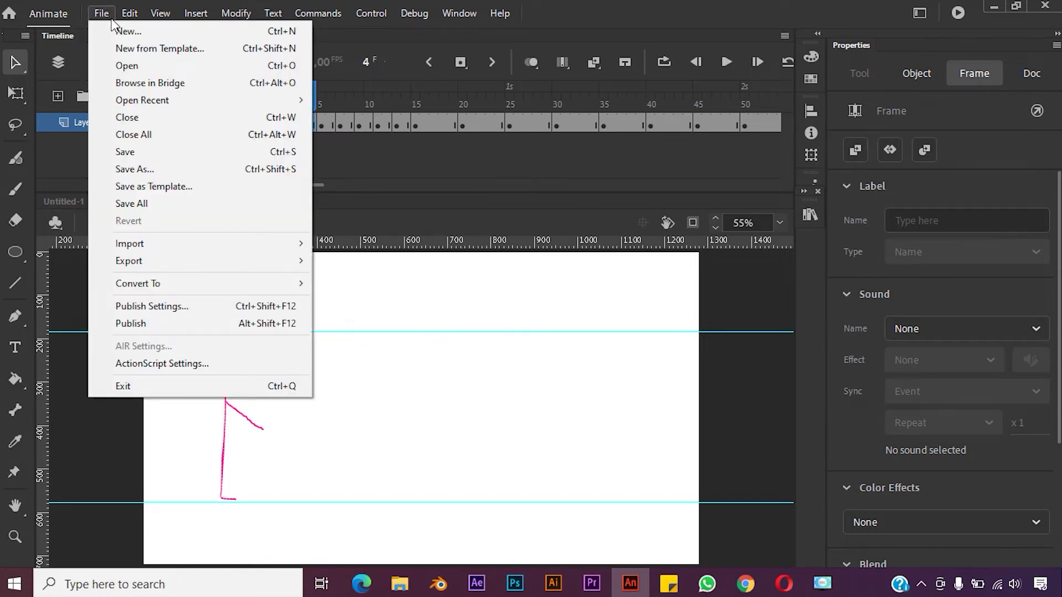
pyautogui.click(357, 172)
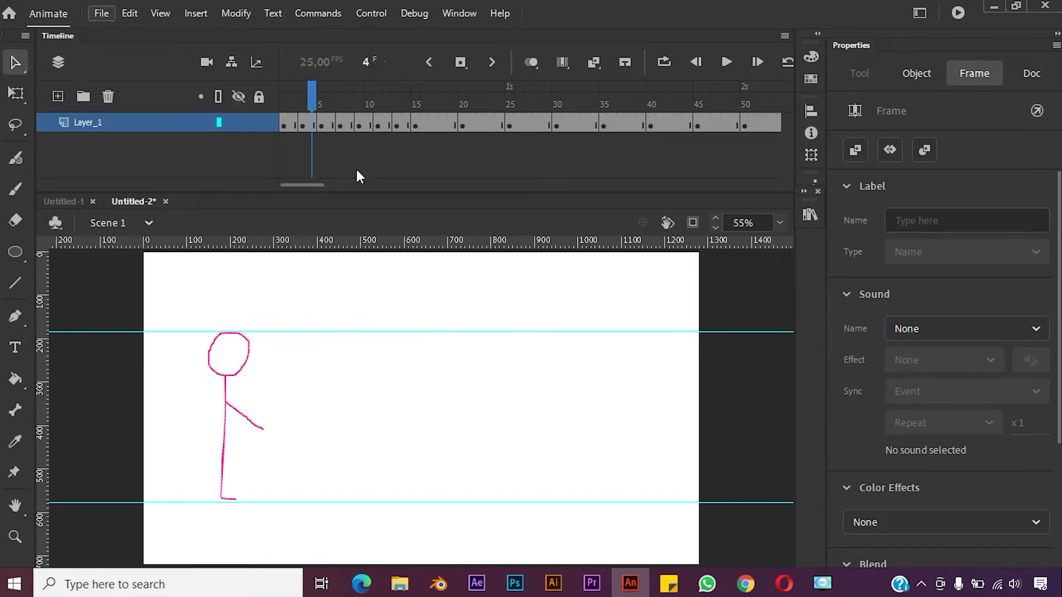
pyautogui.click(102, 13)
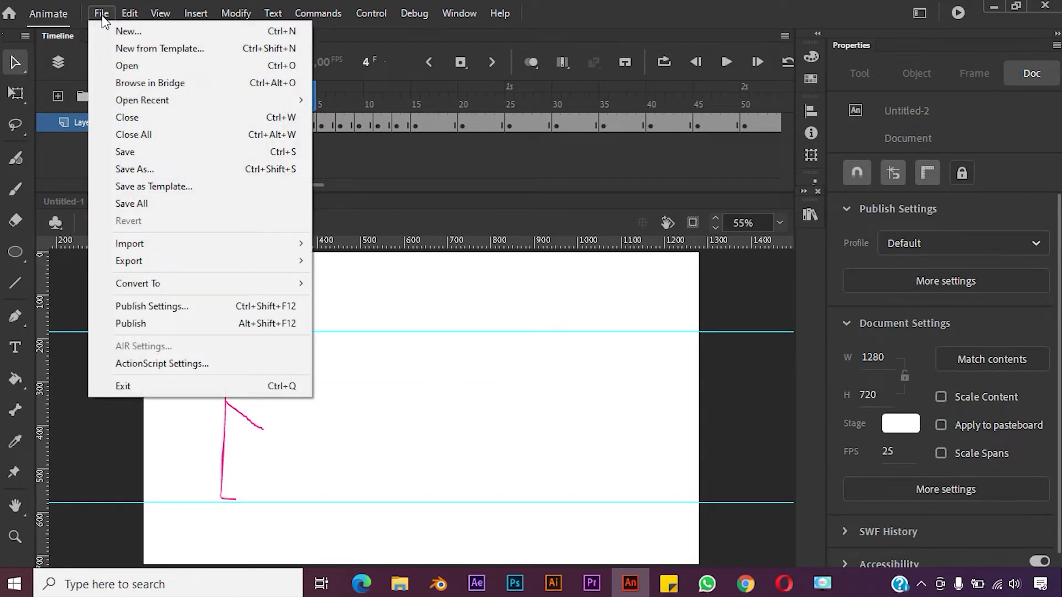
pyautogui.click(146, 154)
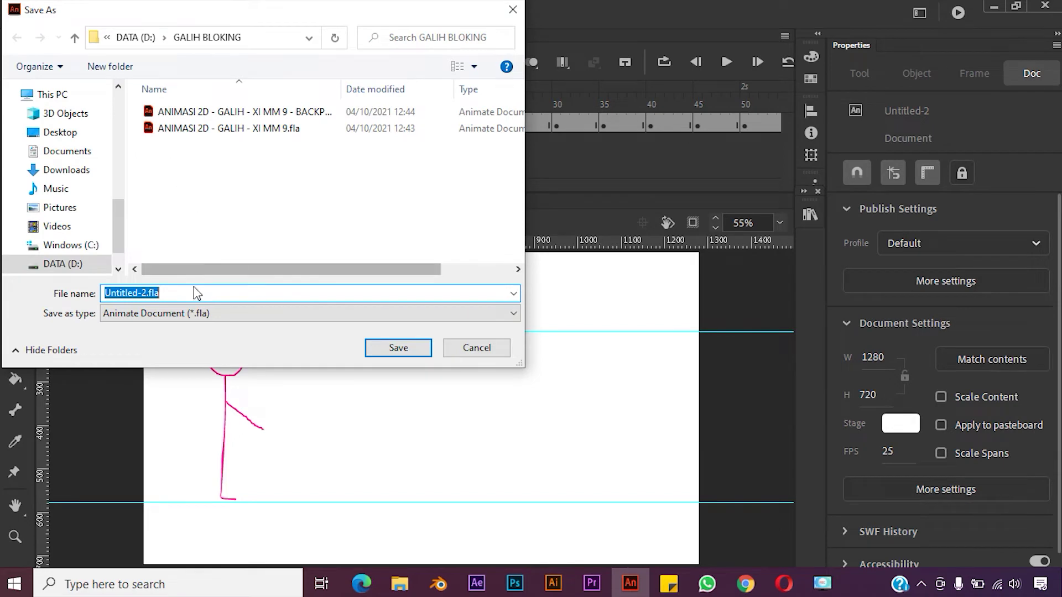
pyautogui.click(195, 292)
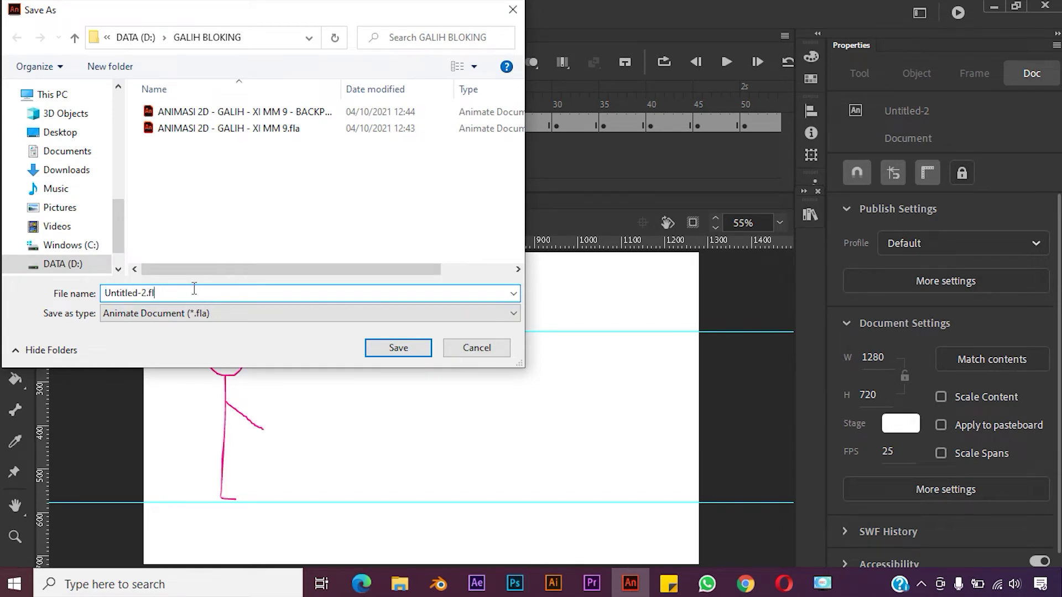
pyautogui.press('BackSpace')
pyautogui.press('BackSpace')
pyautogui.press('BackSpace')
pyautogui.press('BackSpace')
pyautogui.press('BackSpace')
pyautogui.press('BackSpace')
pyautogui.press('BackSpace')
pyautogui.press('BackSpace')
pyautogui.press('BackSpace')
pyautogui.press('BackSpace')
pyautogui.press('BackSpace')
pyautogui.press('BackSpace')
pyautogui.press('BackSpace')
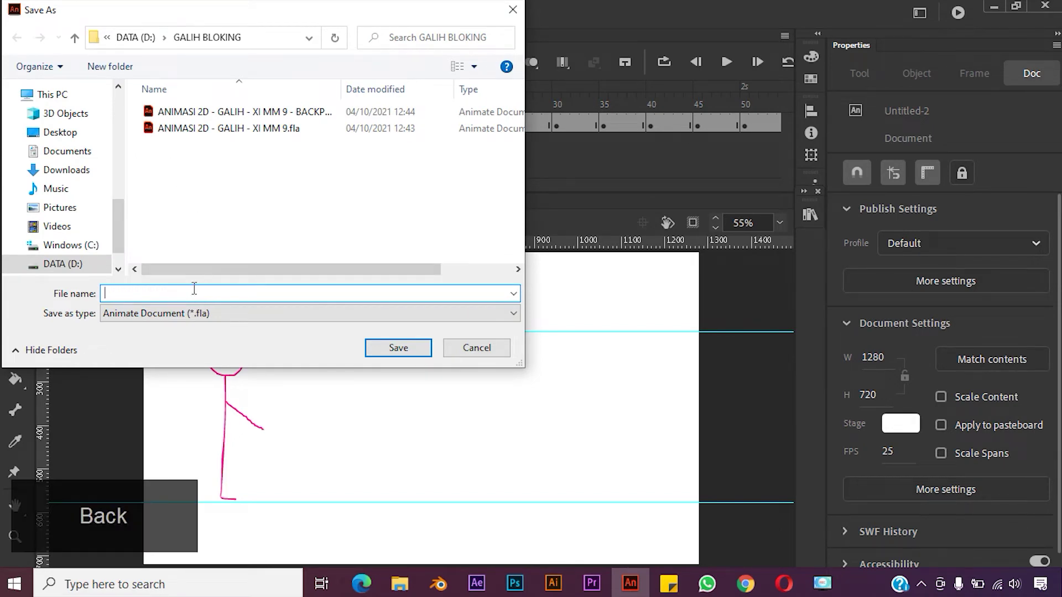
pyautogui.write('Aninam')
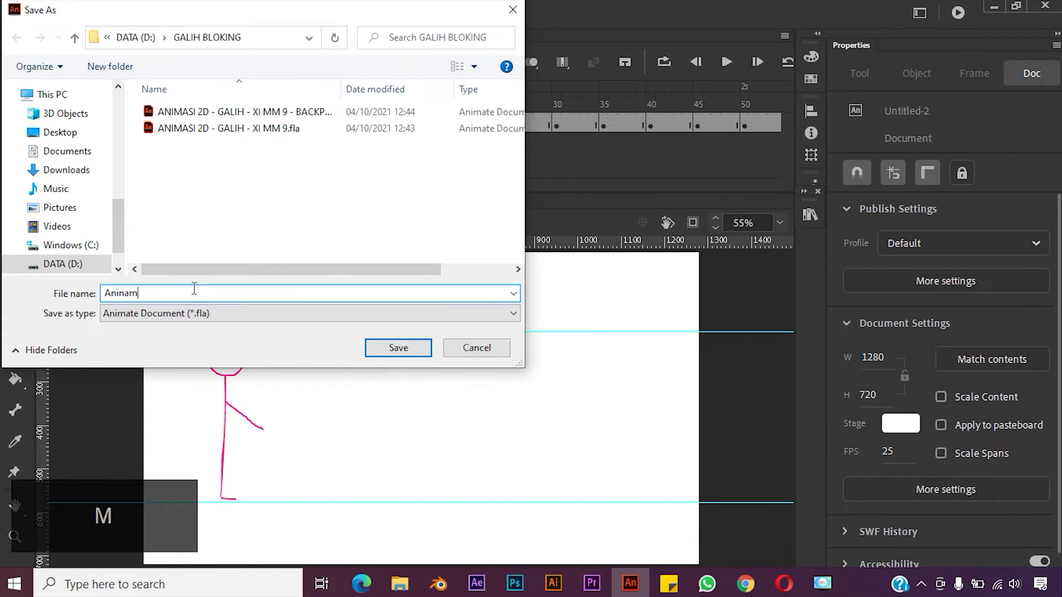
pyautogui.write('si Frame By Frame 1')
pyautogui.press('Return')
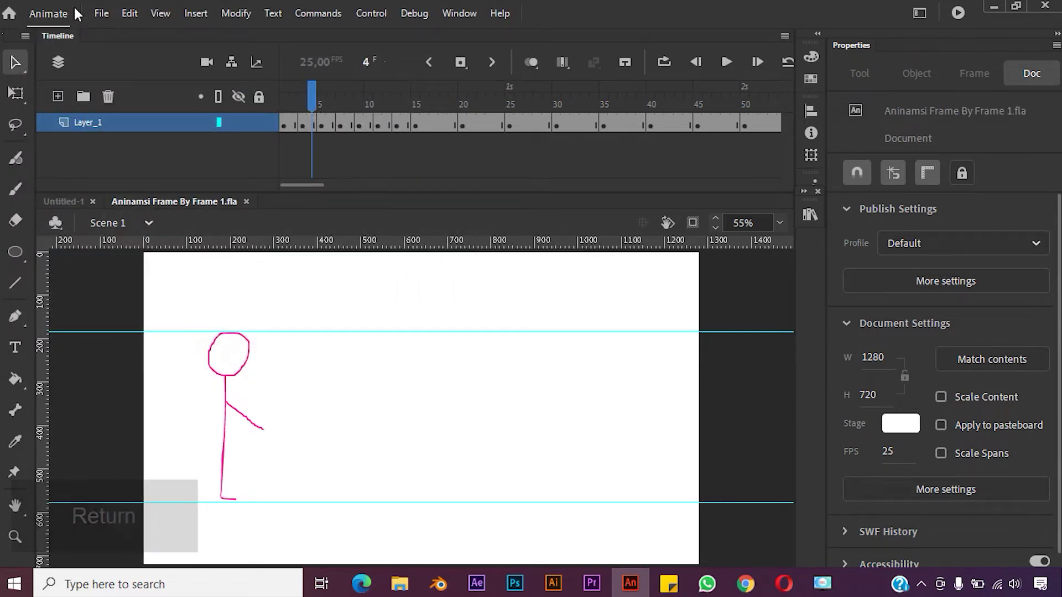
# - Create a new HD character animation document of 1280 x 720 pixels at 25 fps with the ActionScript 3.0 platform
pyautogui.click(102, 13)
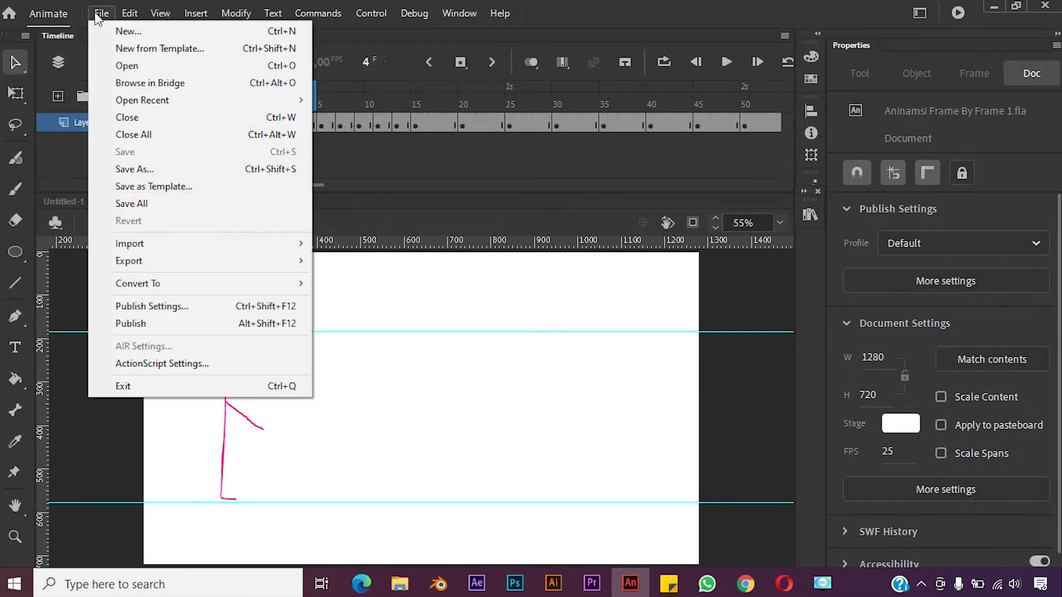
pyautogui.click(168, 31)
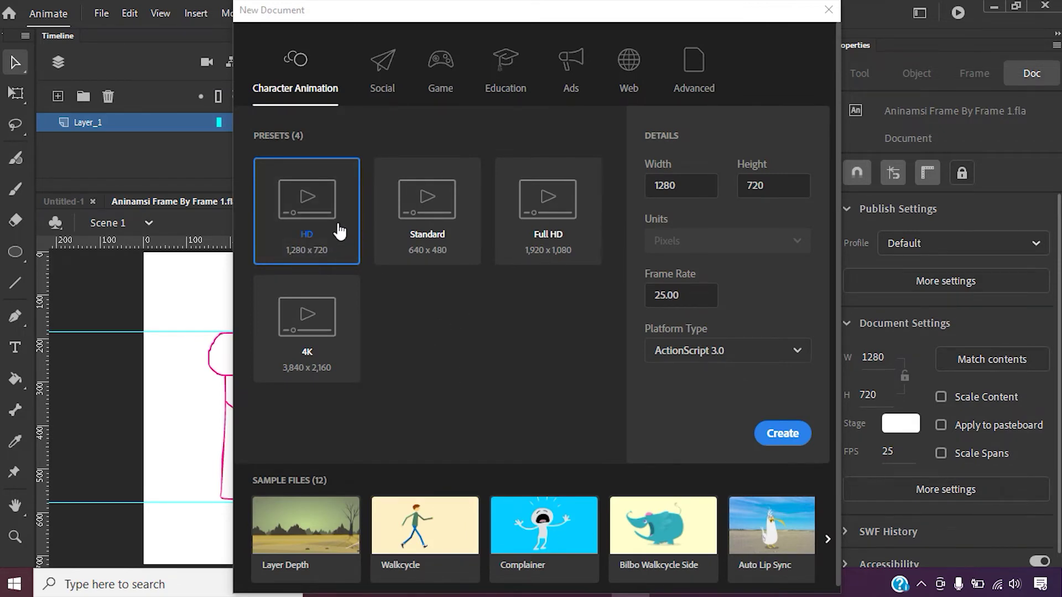
pyautogui.click(694, 187)
pyautogui.click(803, 187)
pyautogui.click(762, 272)
pyautogui.click(698, 296)
pyautogui.click(760, 276)
pyautogui.click(790, 437)
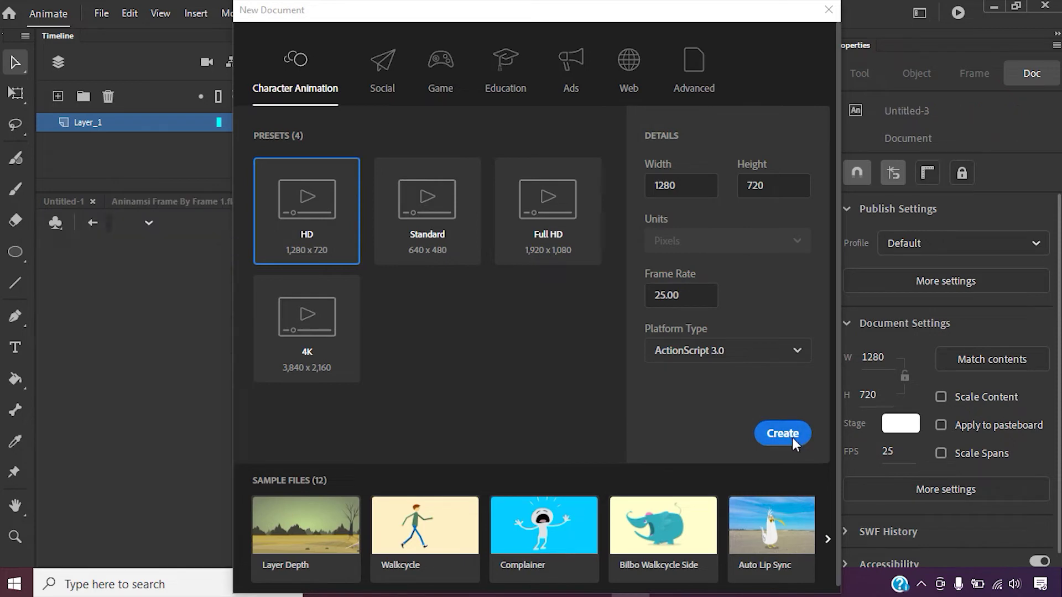
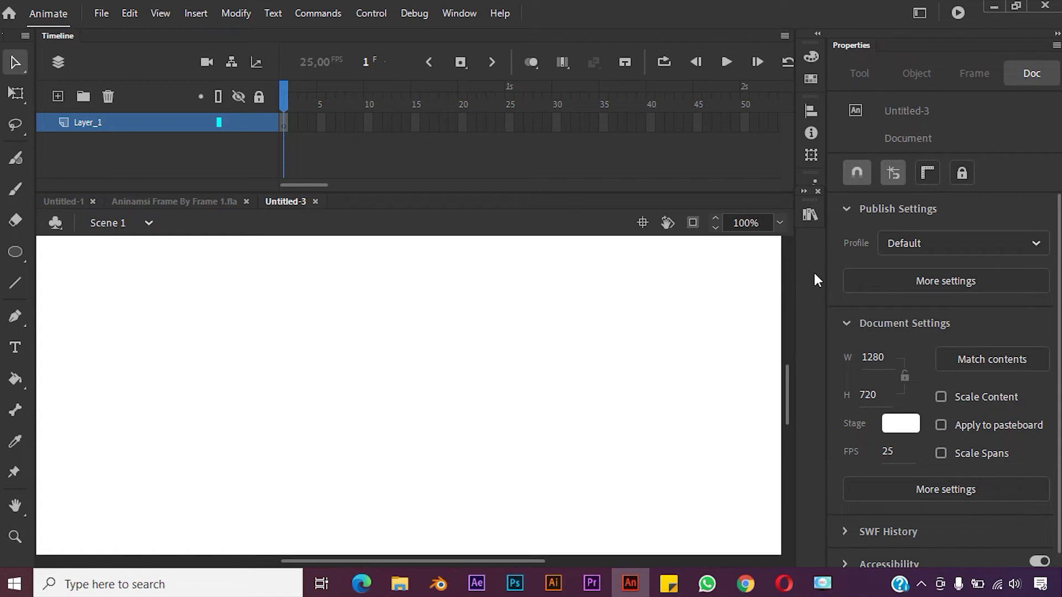
# - Examine the new document's library, showing and hiding it in the workspace
pyautogui.click(810, 217)
pyautogui.click(741, 445)
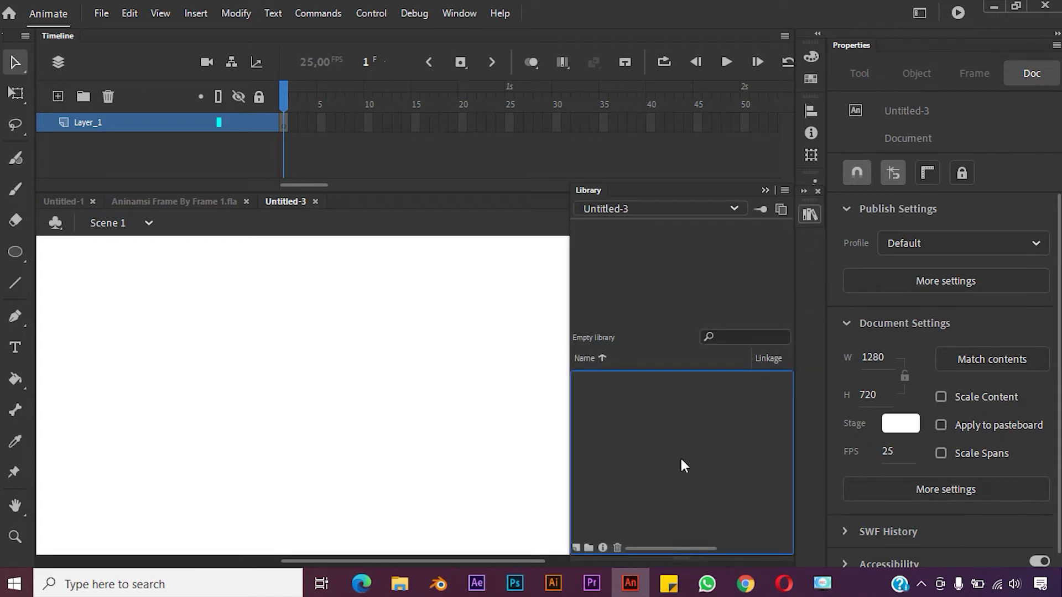
pyautogui.click(810, 216)
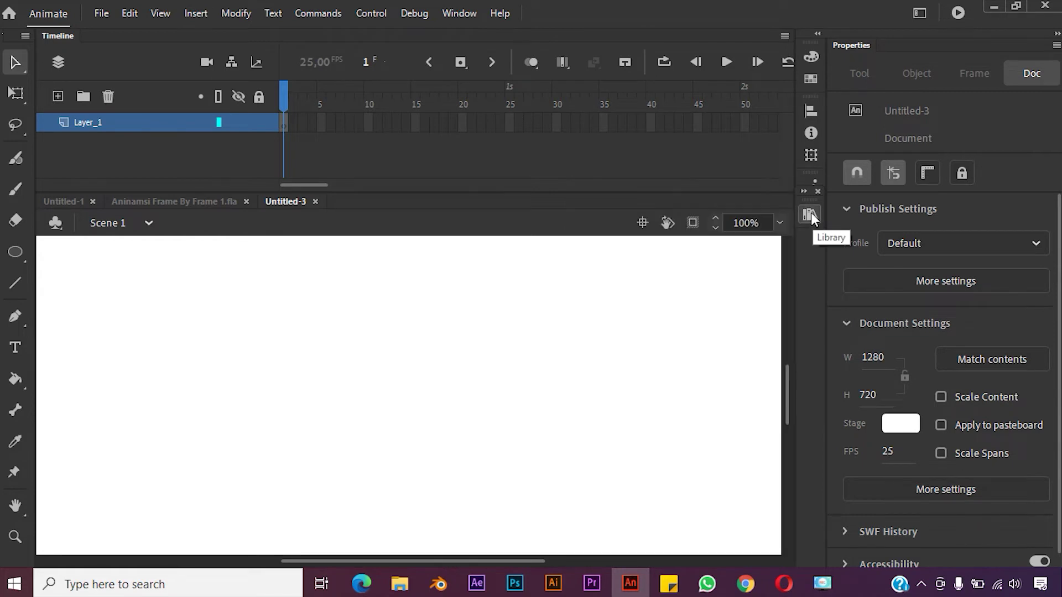
pyautogui.click(810, 215)
pyautogui.click(809, 217)
pyautogui.click(455, 13)
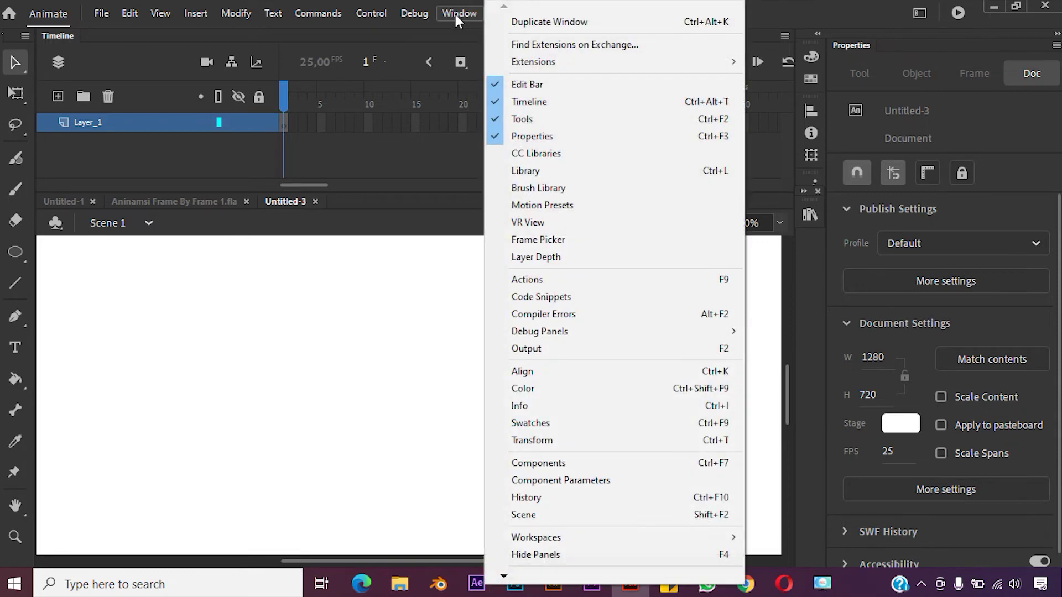
pyautogui.click(543, 171)
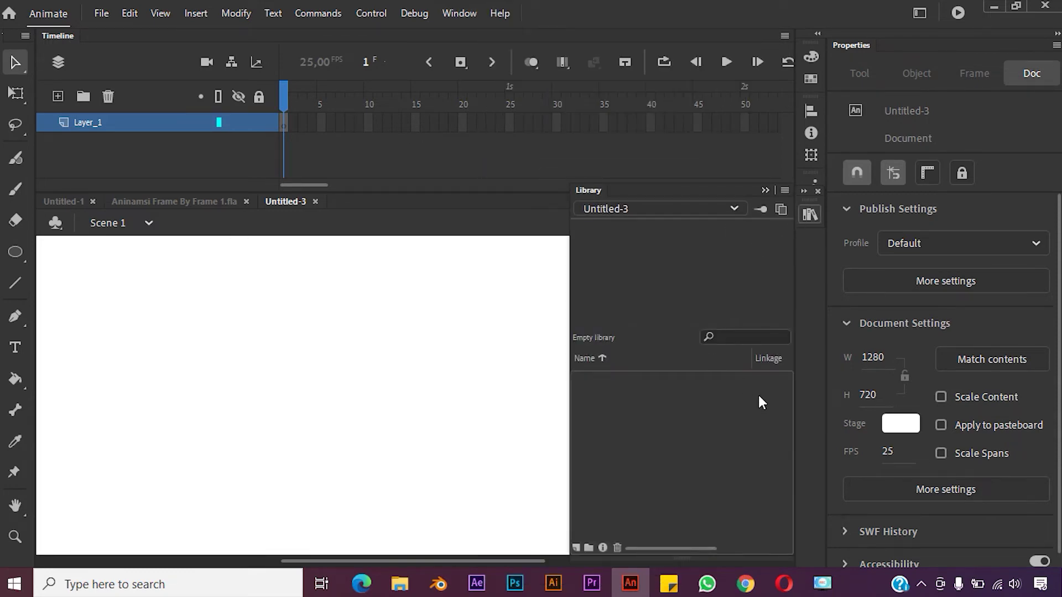
pyautogui.click(810, 214)
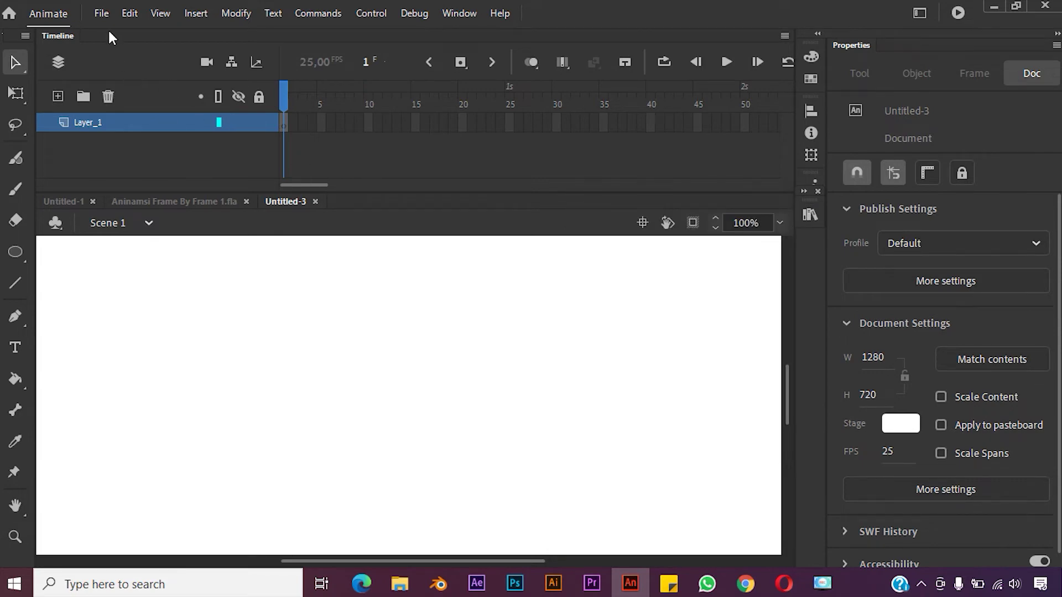
pyautogui.click(100, 12)
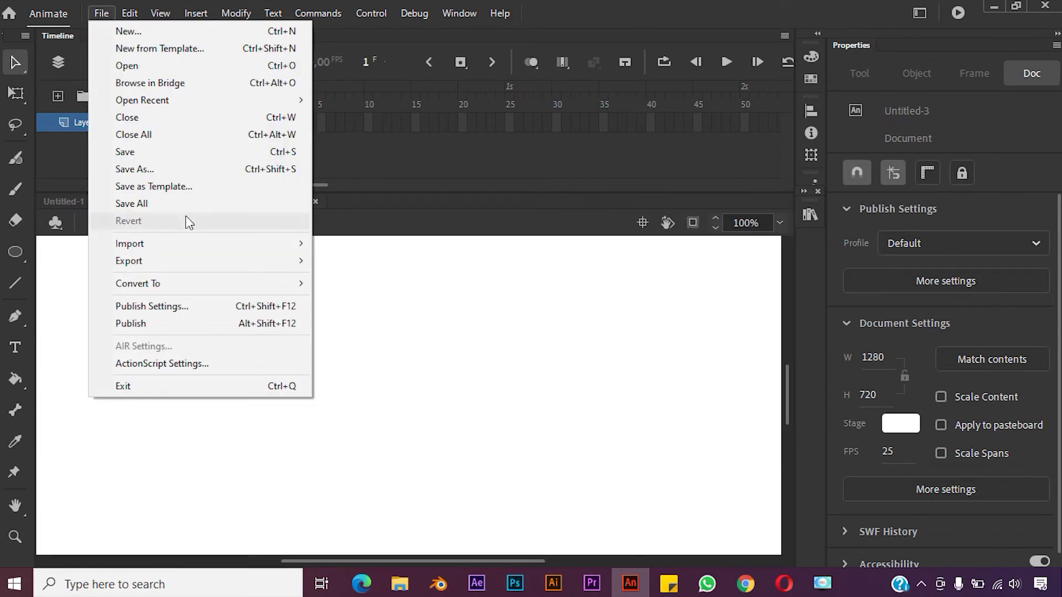
pyautogui.moveTo(285, 241)
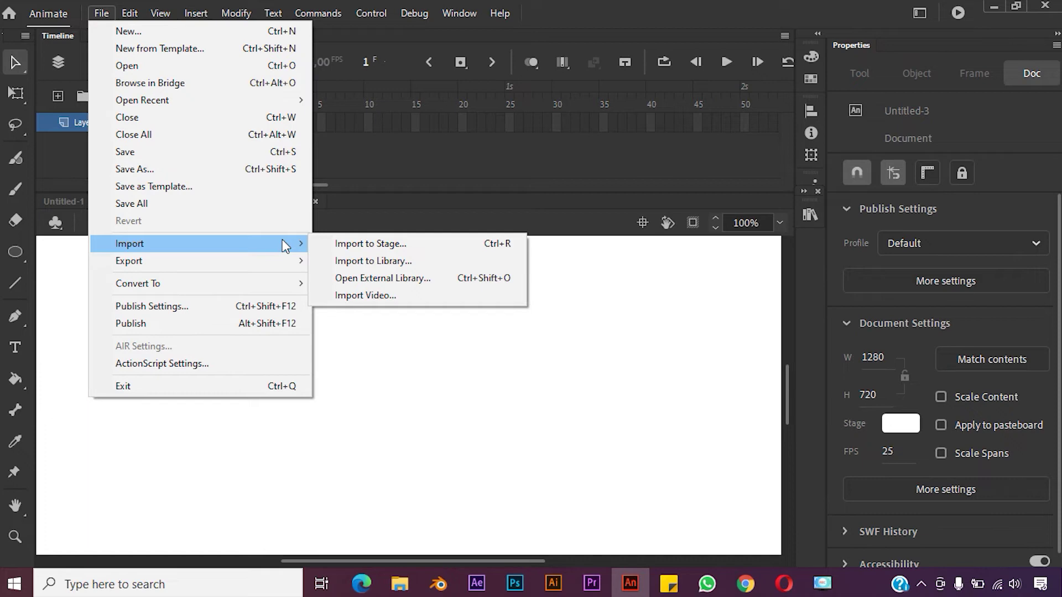
pyautogui.click(532, 391)
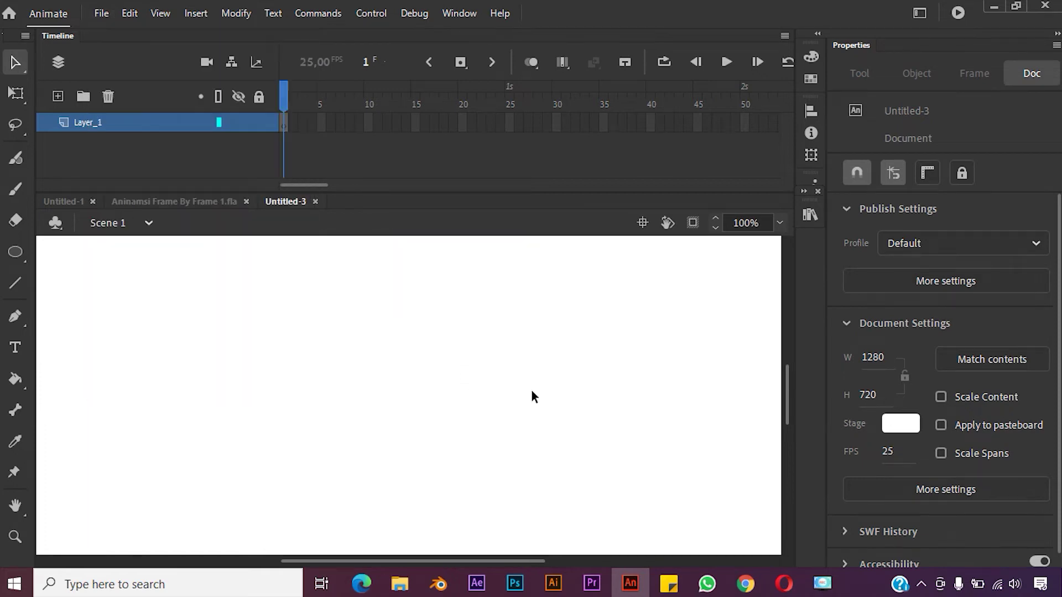
# - Switch to File Explorer and bring Separuh Badan-100.jpg from the FRAME BY FRAME folder onto the Animate stage
pyautogui.moveTo(401, 591)
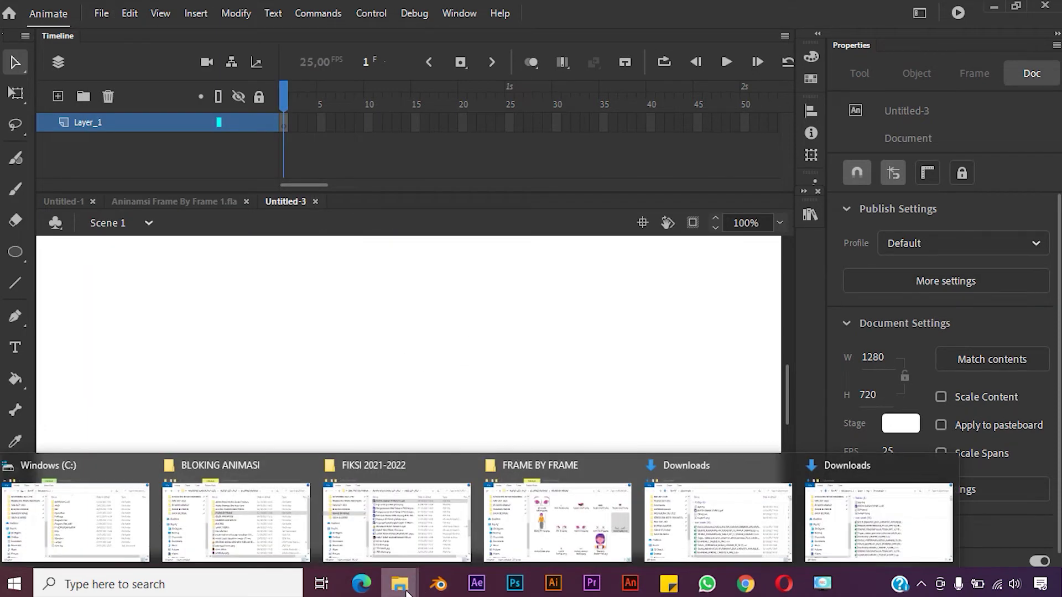
pyautogui.click(537, 520)
pyautogui.click(690, 425)
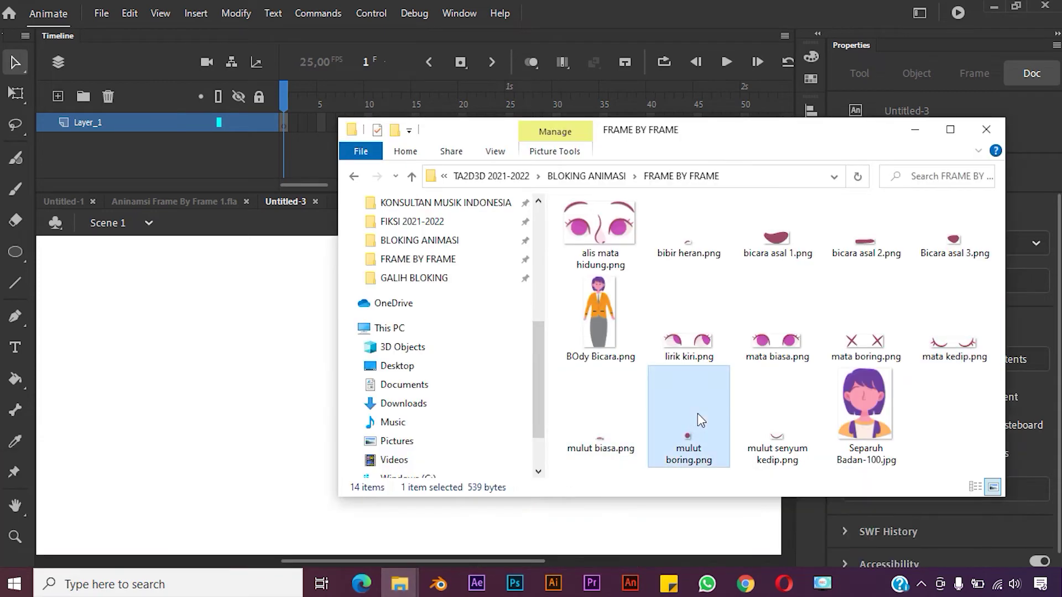
pyautogui.click(891, 422)
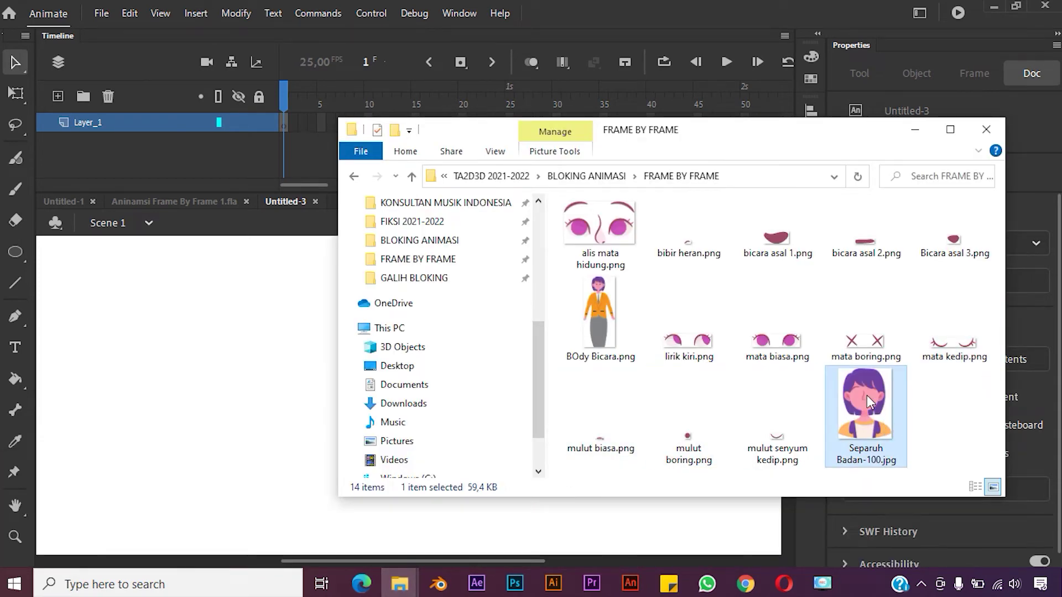
pyautogui.moveTo(867, 399); pyautogui.dragTo(263, 488)
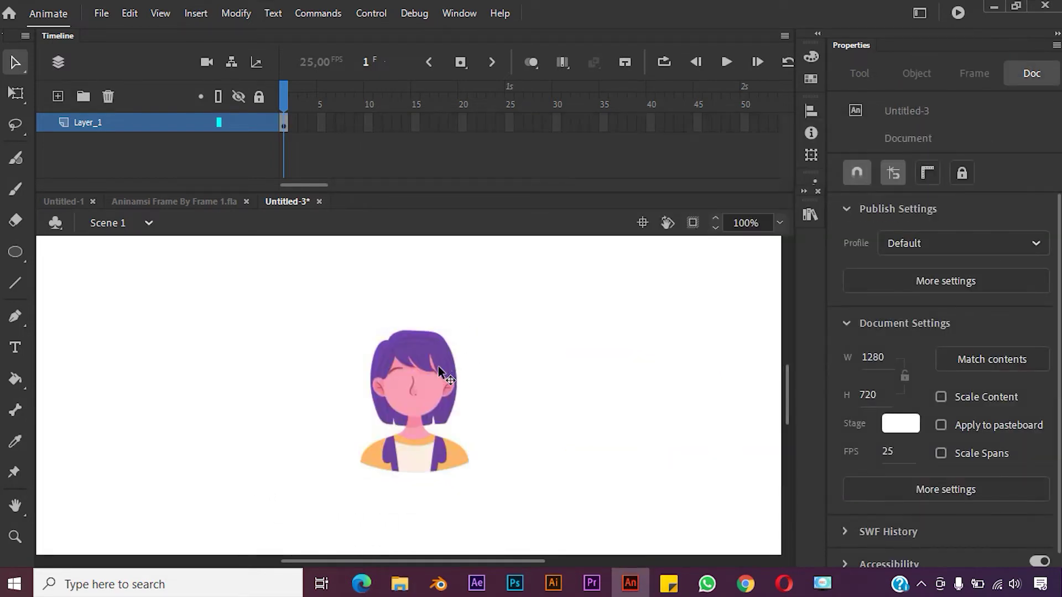
# - Fit the stage in the window and nudge the half-body character image down 10 pixels to Y 279
pyautogui.click(407, 377)
pyautogui.click(779, 223)
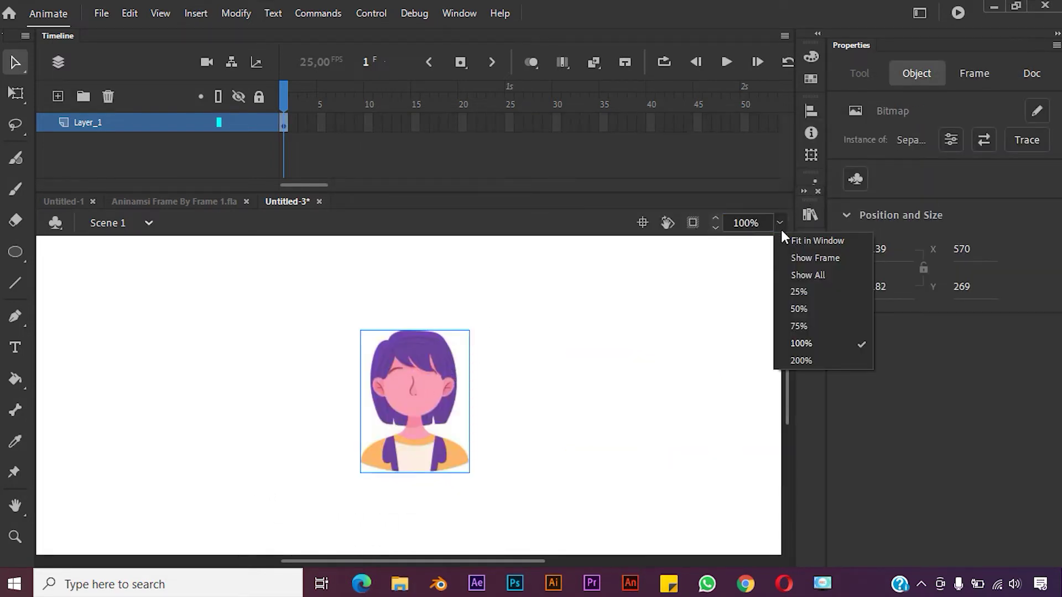
pyautogui.click(798, 242)
pyautogui.click(566, 400)
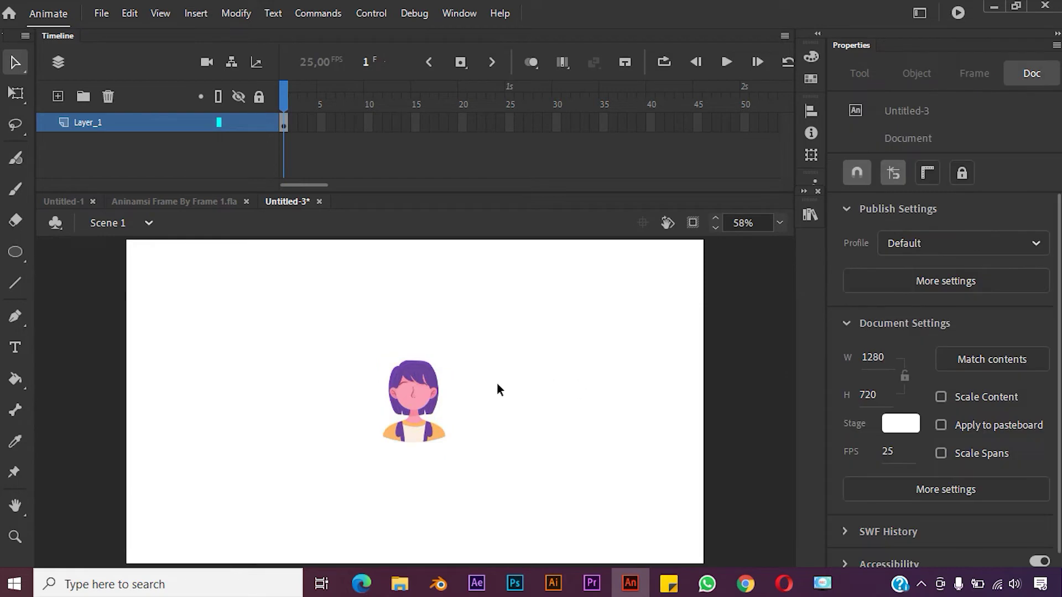
pyautogui.moveTo(502, 455); pyautogui.dragTo(538, 469)
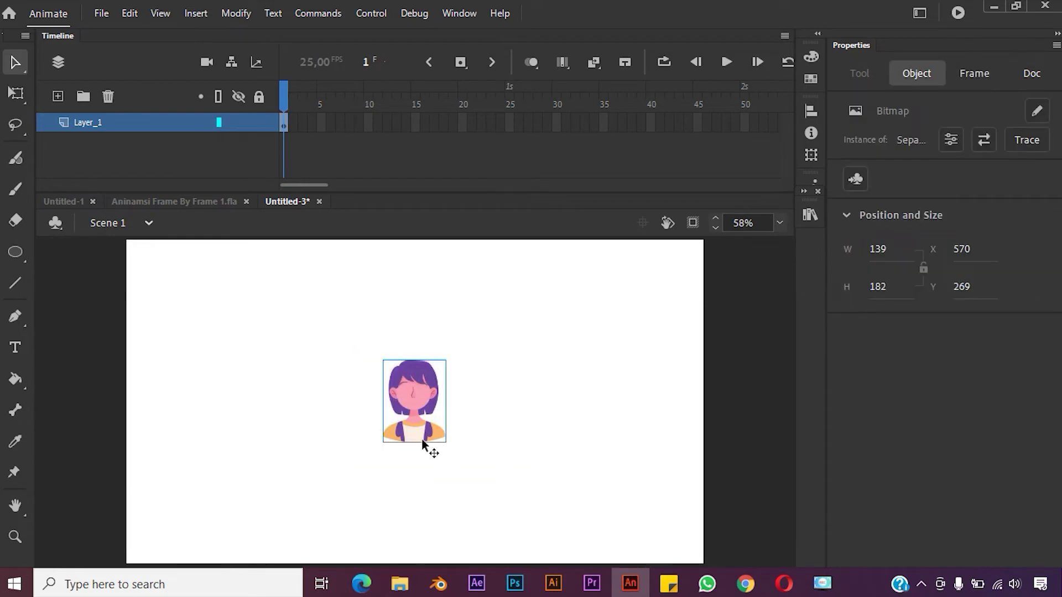
pyautogui.hotkey('shift', 'Down')
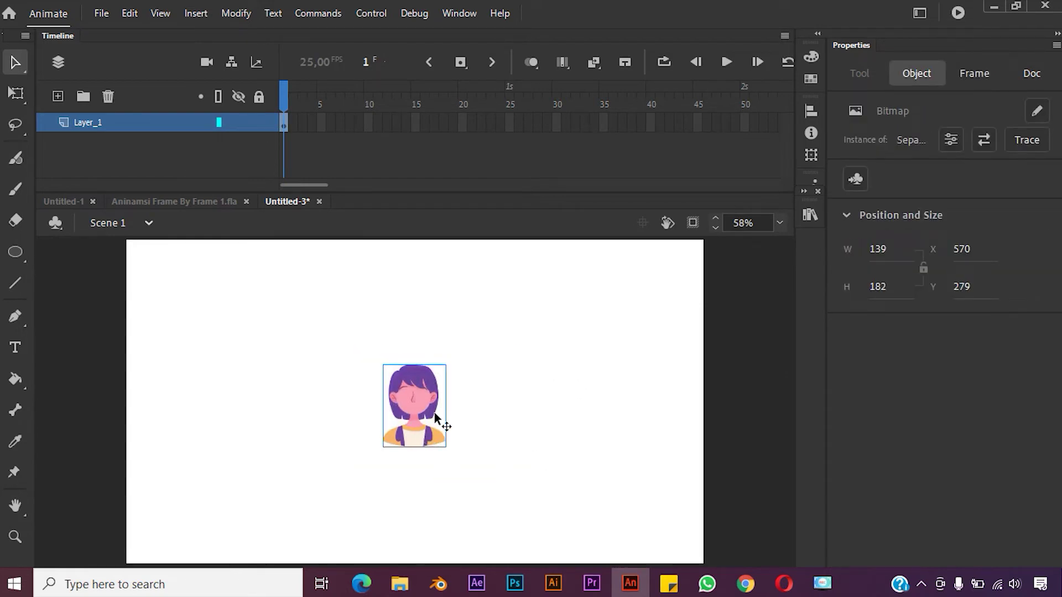
# - Check the library for the imported half-body image, hide the library again and deselect the image
pyautogui.click(808, 215)
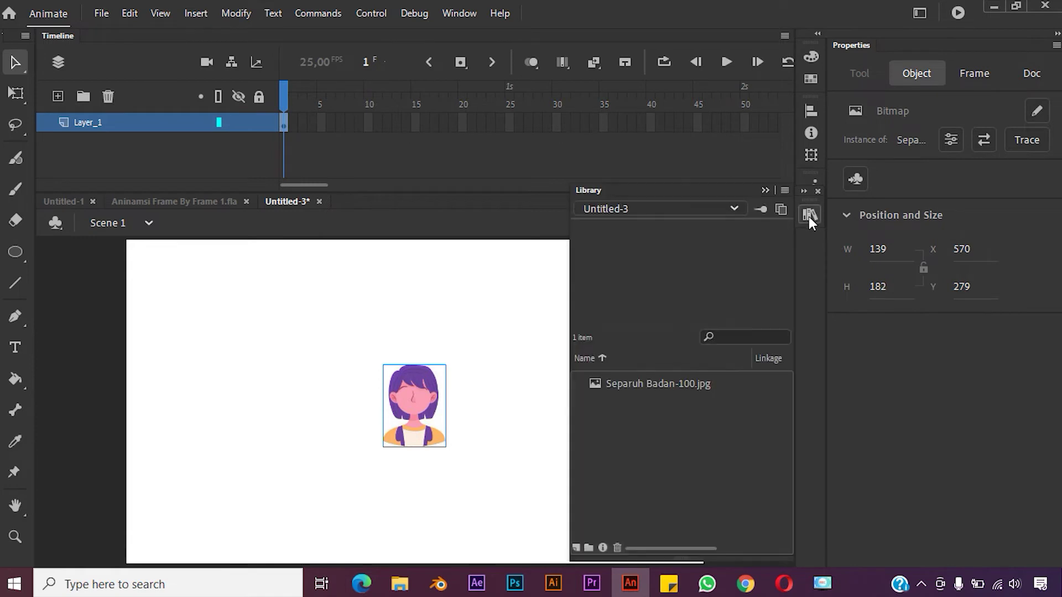
pyautogui.click(811, 213)
pyautogui.click(811, 215)
pyautogui.click(811, 212)
pyautogui.click(523, 358)
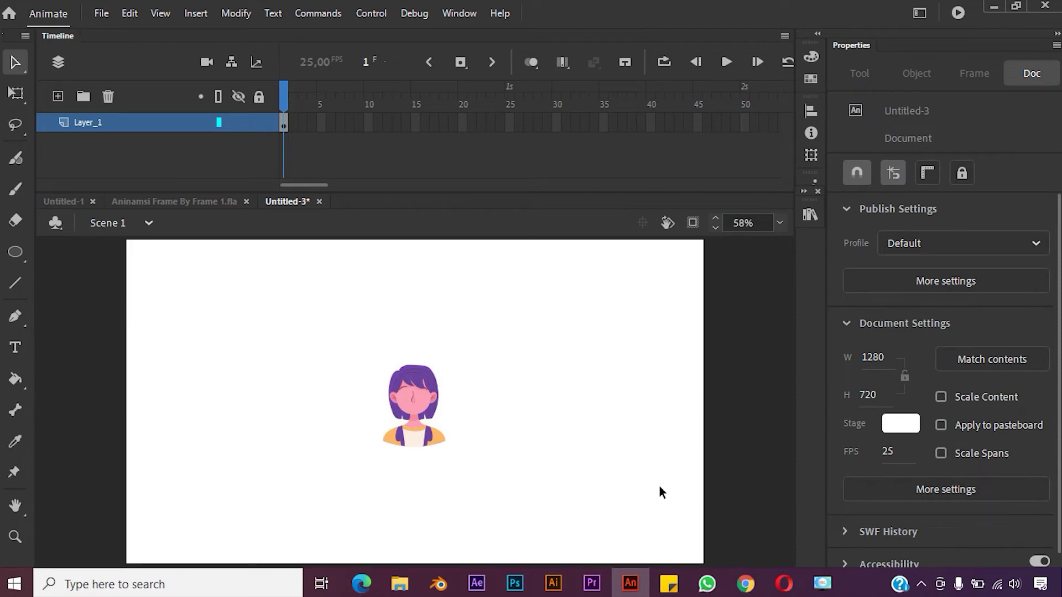
# - Start an import to the library and browse the BLOKING ANIMASI folder for the source files
pyautogui.click(100, 13)
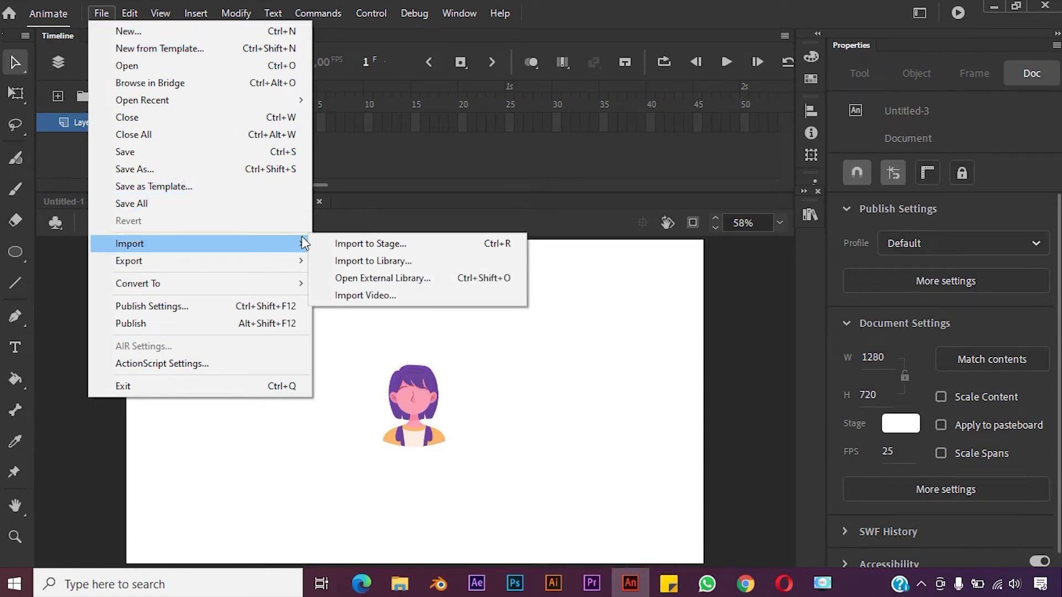
pyautogui.click(369, 264)
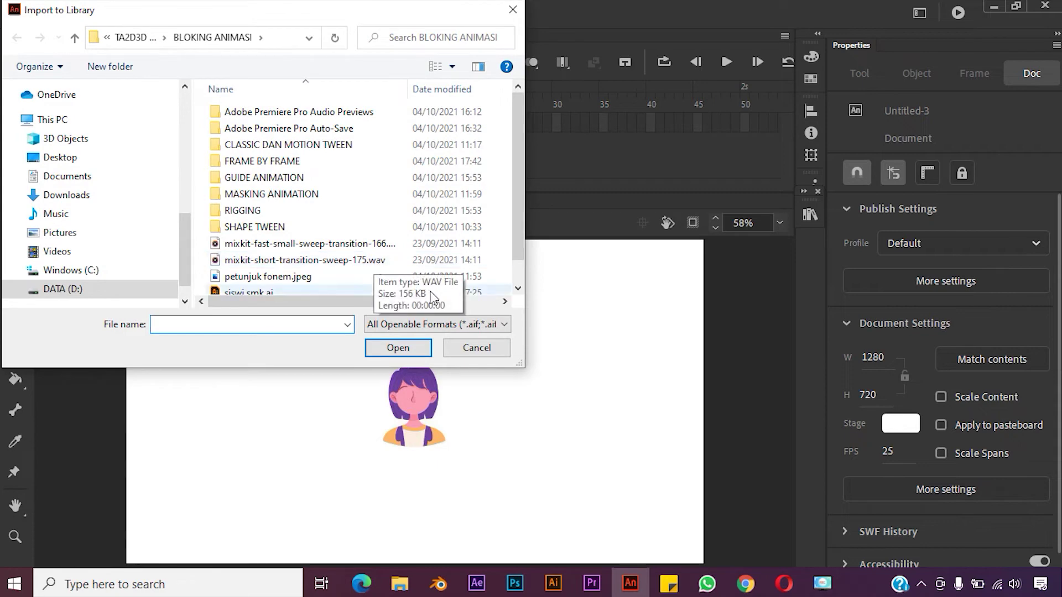
pyautogui.click(231, 38)
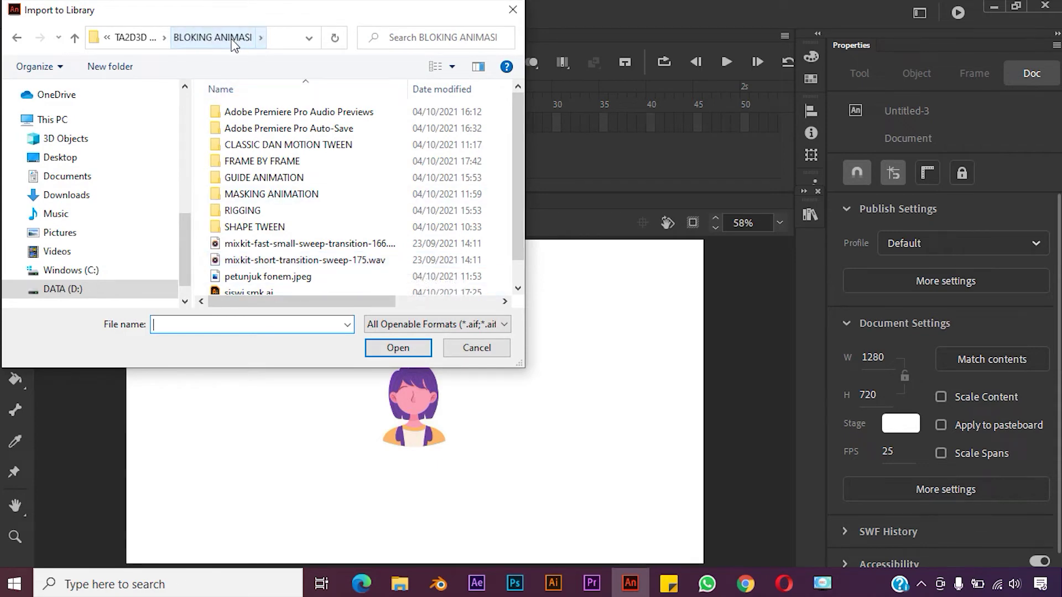
# - Import the images from alis mata hidung.png through mulut senyum kedip.png in the FRAME BY FRAME folder into the library
pyautogui.click(276, 161)
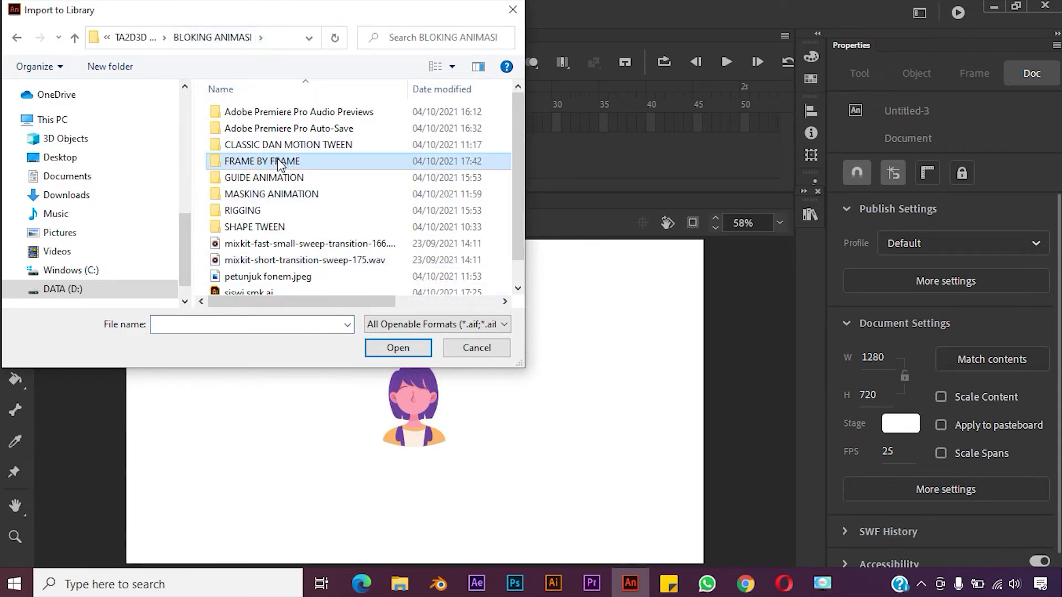
pyautogui.doubleClick(277, 162)
pyautogui.click(257, 160)
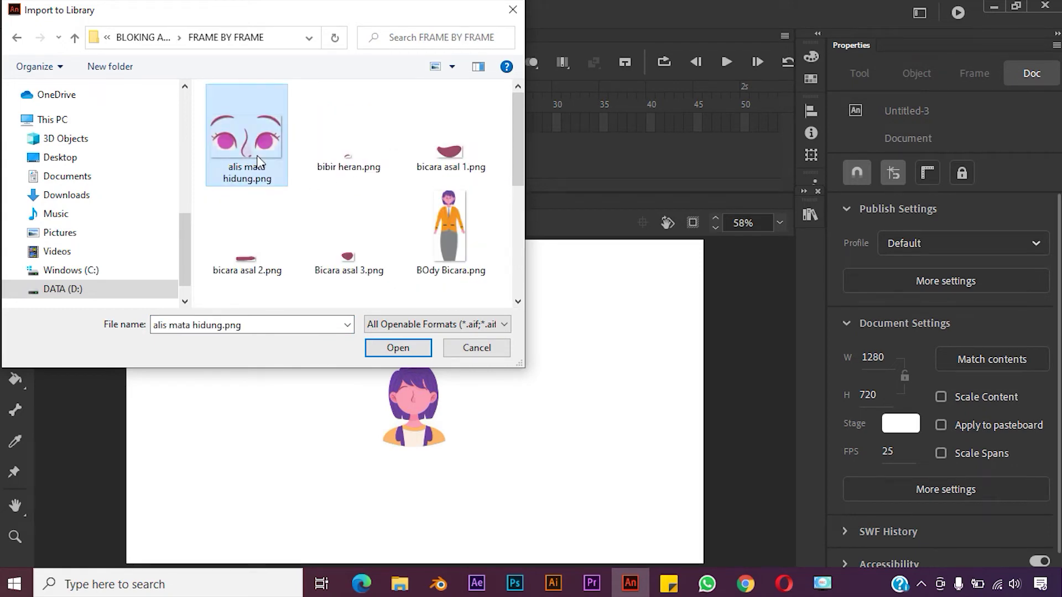
pyautogui.moveTo(523, 147); pyautogui.dragTo(521, 293)
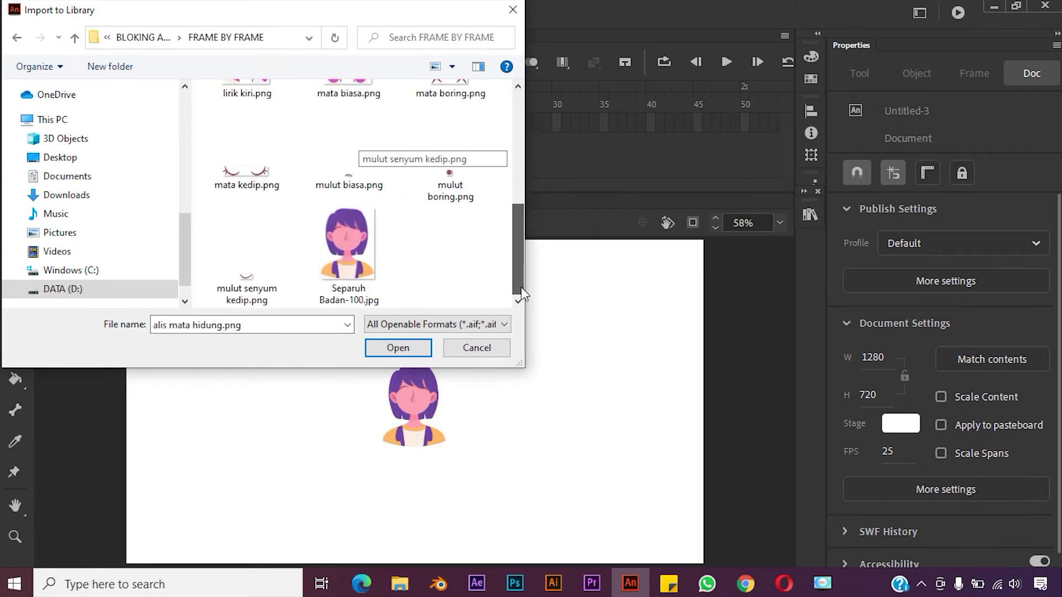
pyautogui.keyDown('shift'); pyautogui.click(449, 185); pyautogui.keyUp('shift')
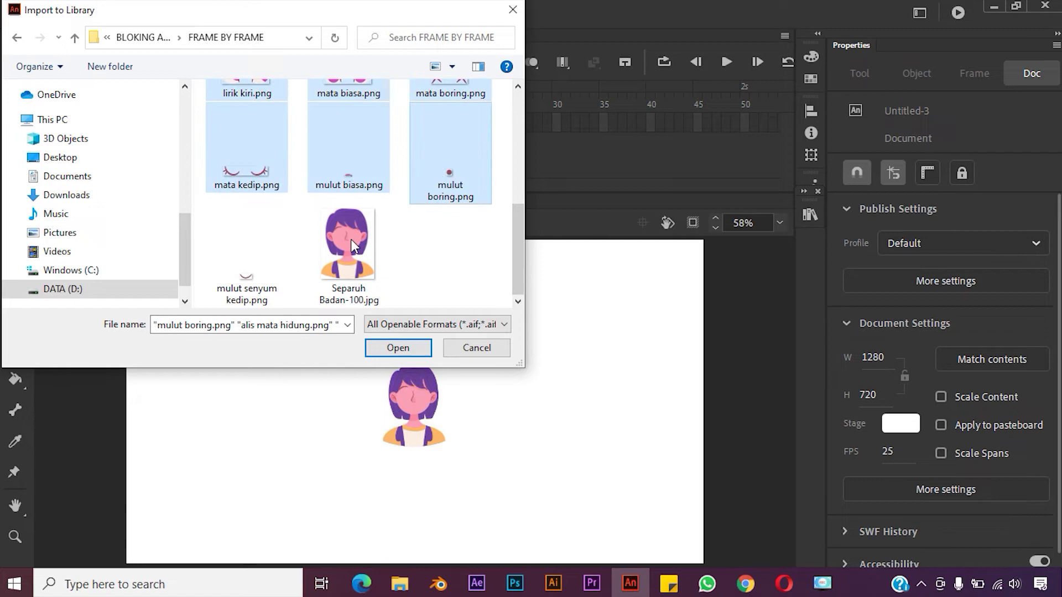
pyautogui.keyDown('shift'); pyautogui.click(264, 293); pyautogui.keyUp('shift')
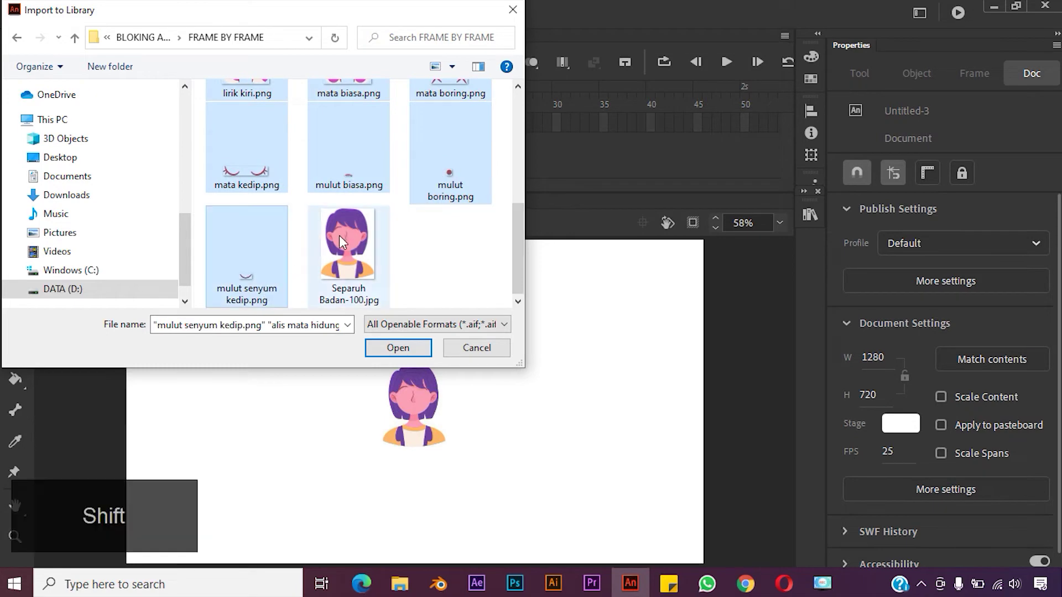
pyautogui.click(408, 346)
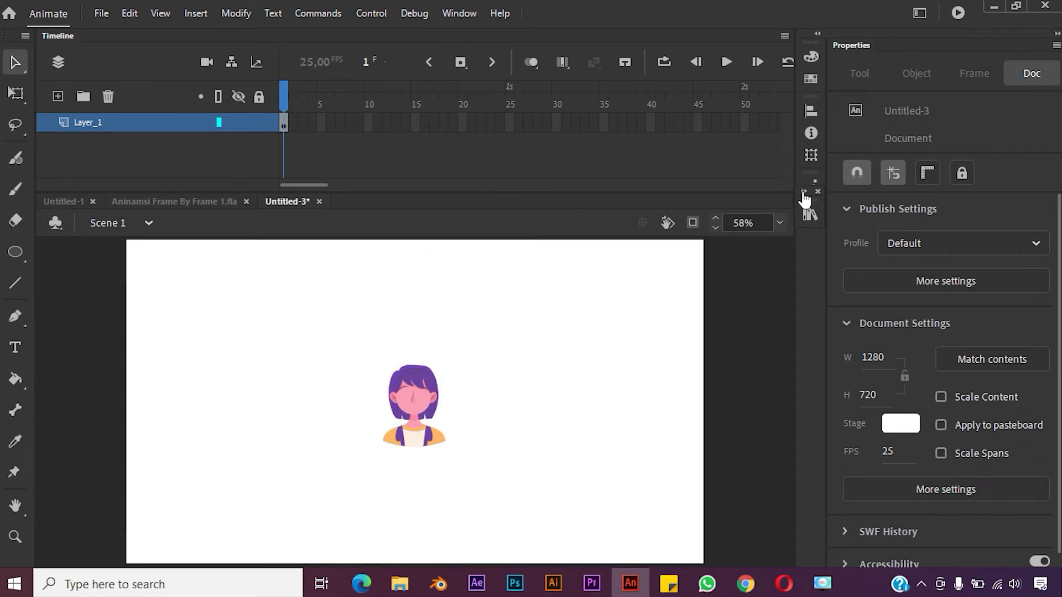
# - Check the imported images in the document's library, previewing bibir heran.png
pyautogui.click(808, 216)
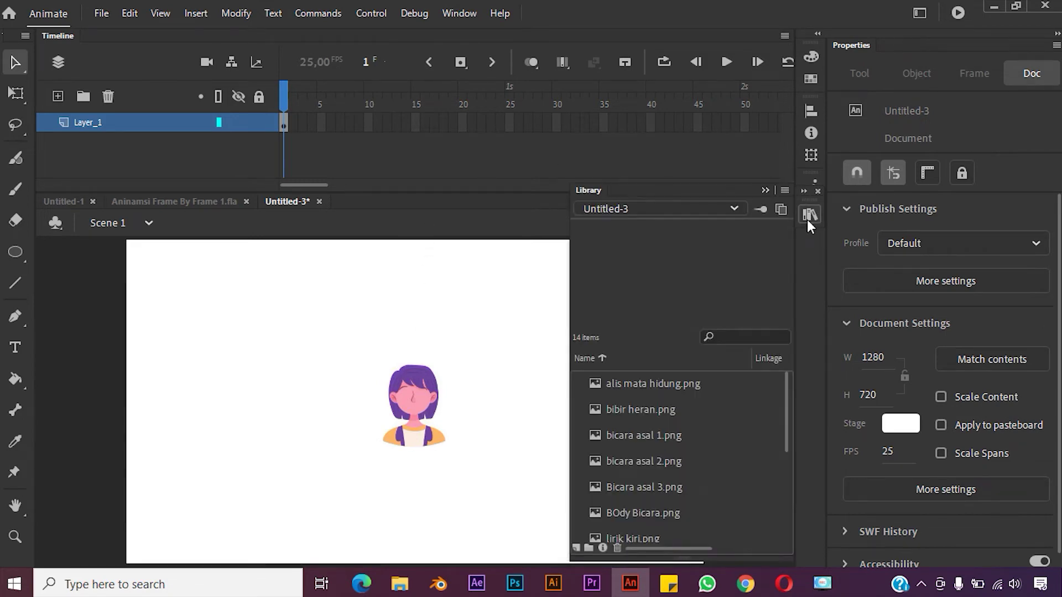
pyautogui.click(646, 436)
pyautogui.click(643, 416)
pyautogui.click(508, 412)
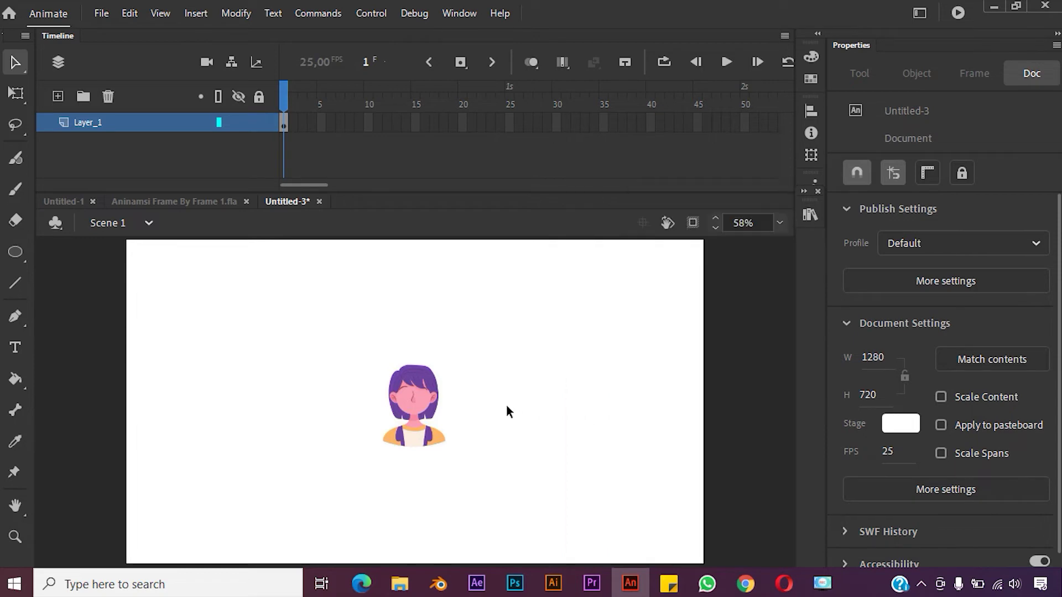
# - Enlarge the girl bitmap proportionally around its centre with Free Transform to about 375 × 491 px
pyautogui.click(409, 416)
pyautogui.click(467, 385)
pyautogui.click(427, 415)
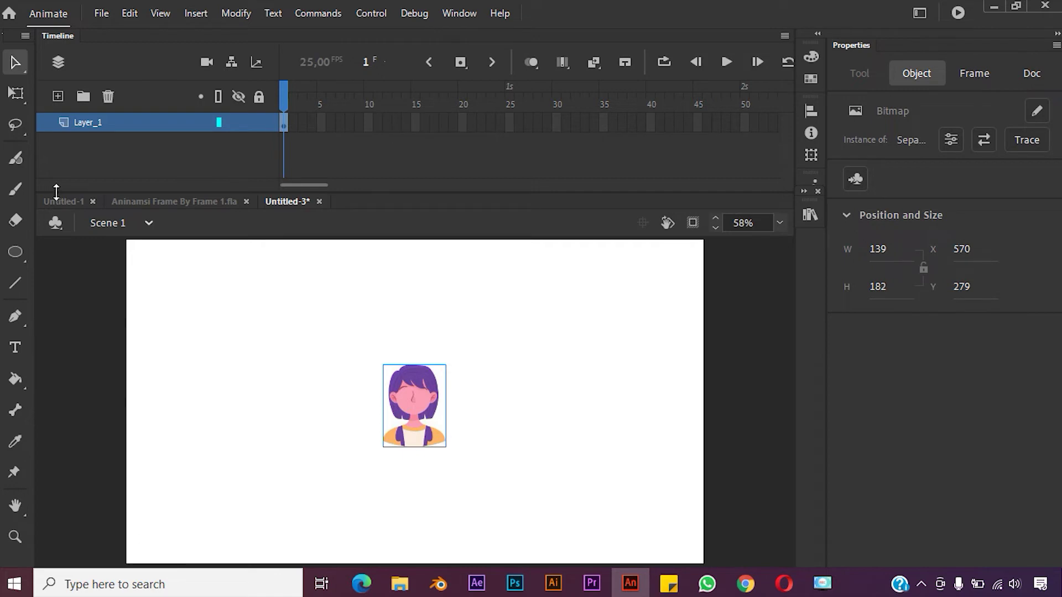
pyautogui.click(15, 92)
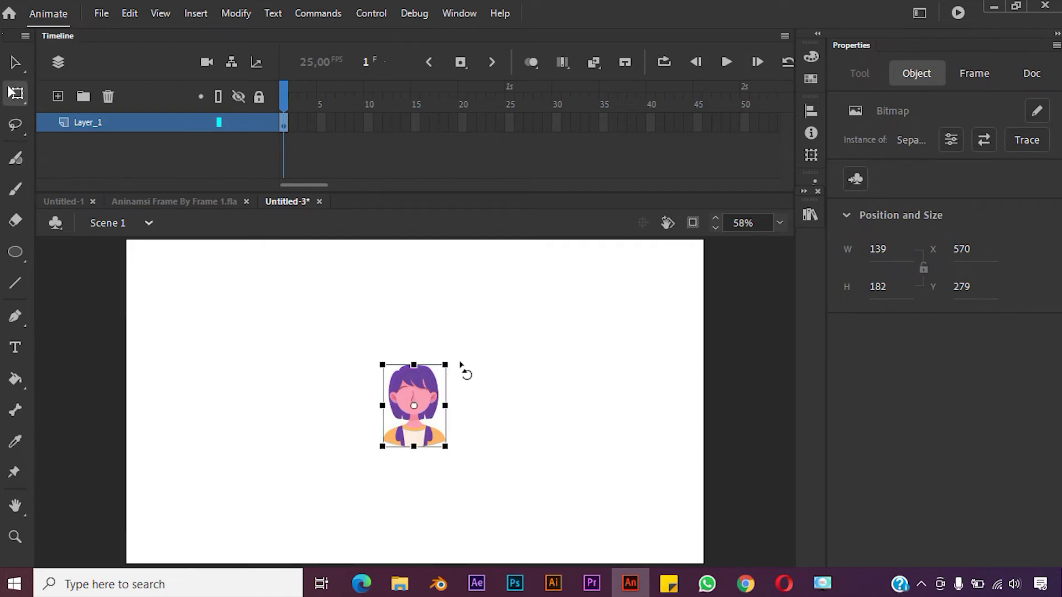
pyautogui.moveTo(446, 364); pyautogui.dragTo(500, 294)
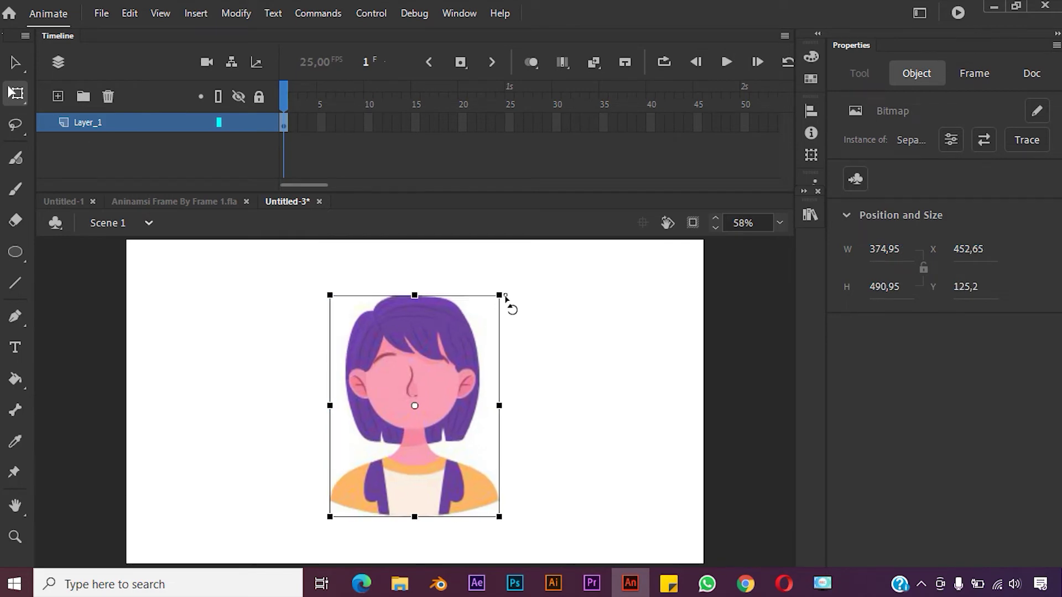
pyautogui.click(543, 330)
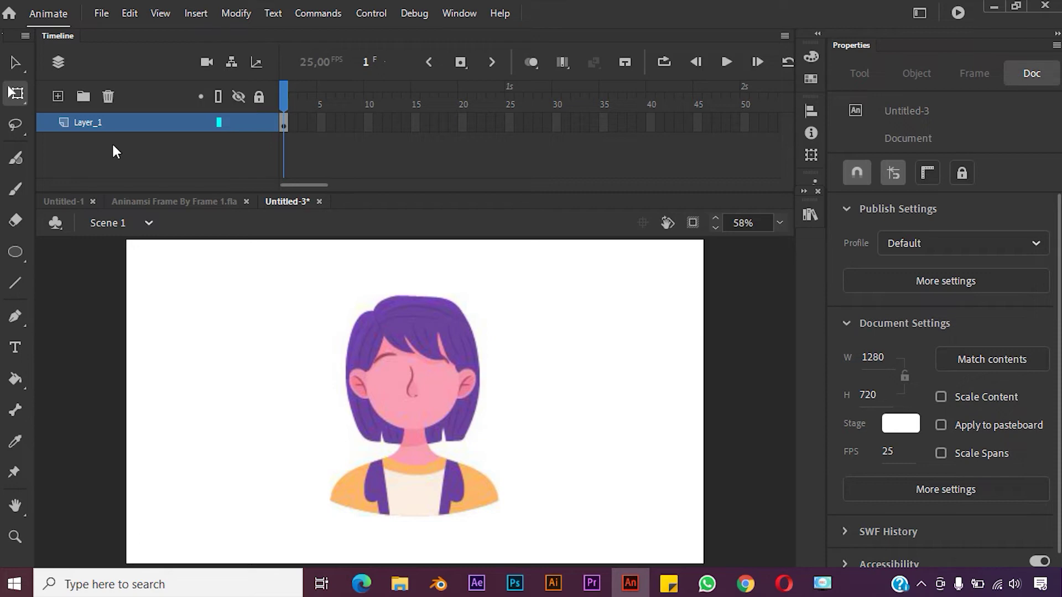
# - Rename the layer holding the girl bitmap to Badan
pyautogui.click(447, 394)
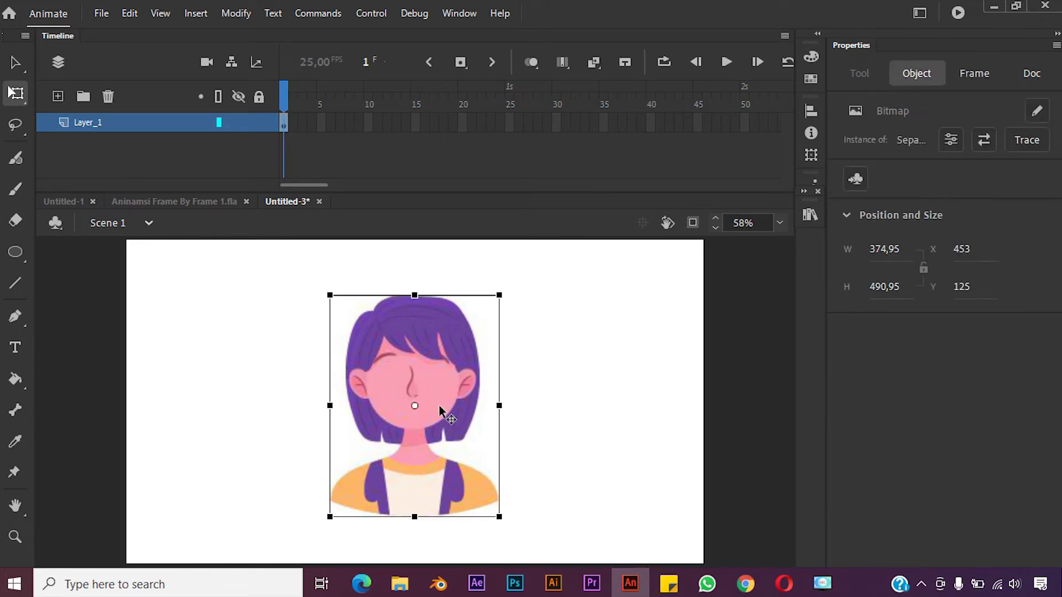
pyautogui.doubleClick(89, 121)
pyautogui.write('Badan')
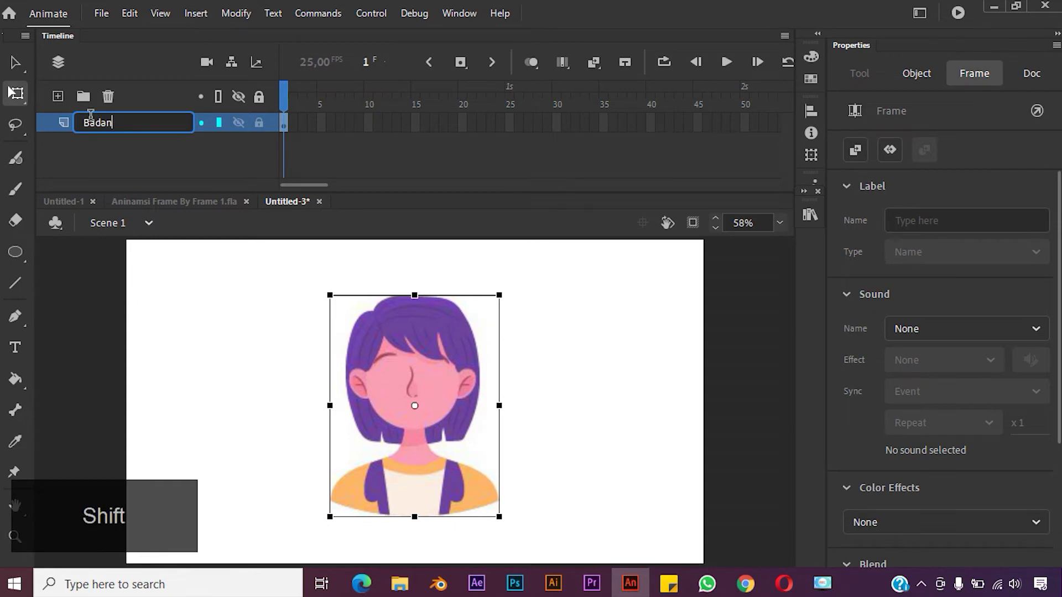
pyautogui.press('Return')
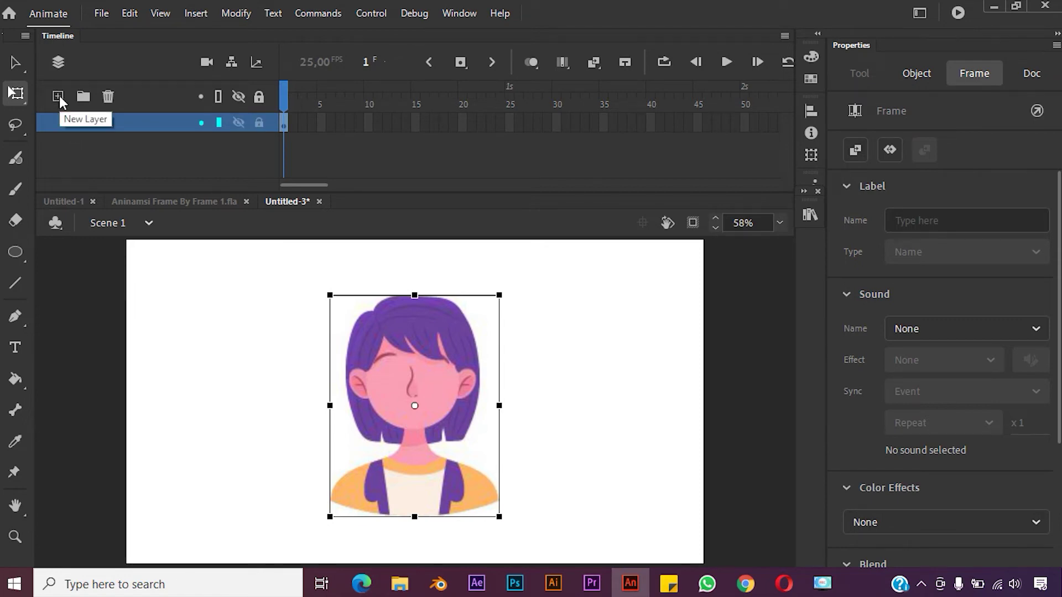
pyautogui.click(82, 160)
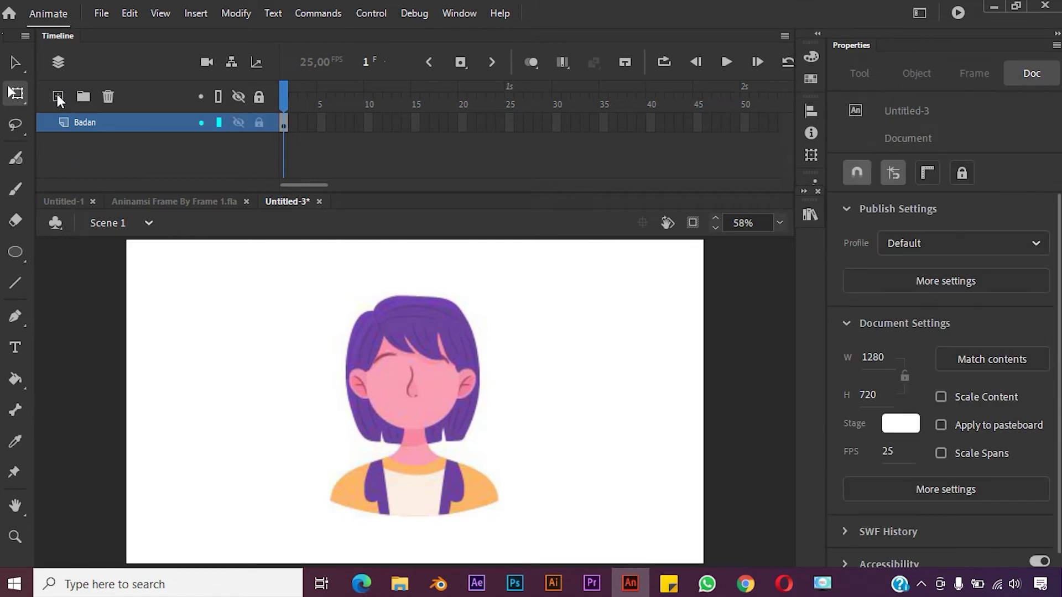
# - Add a new layer above Badan and name it Mata
pyautogui.click(57, 97)
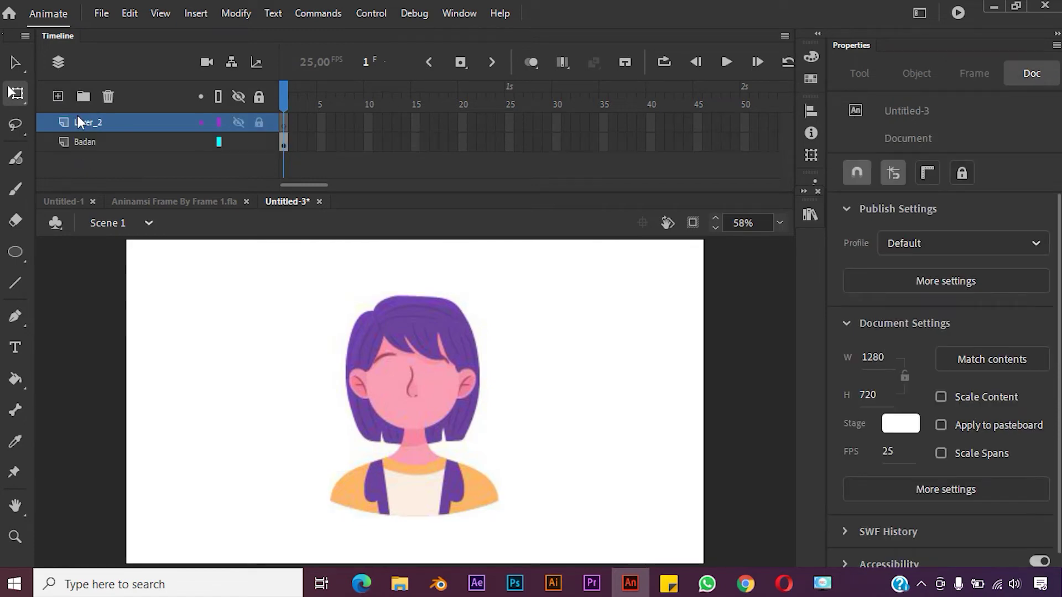
pyautogui.click(96, 122)
pyautogui.doubleClick(95, 121)
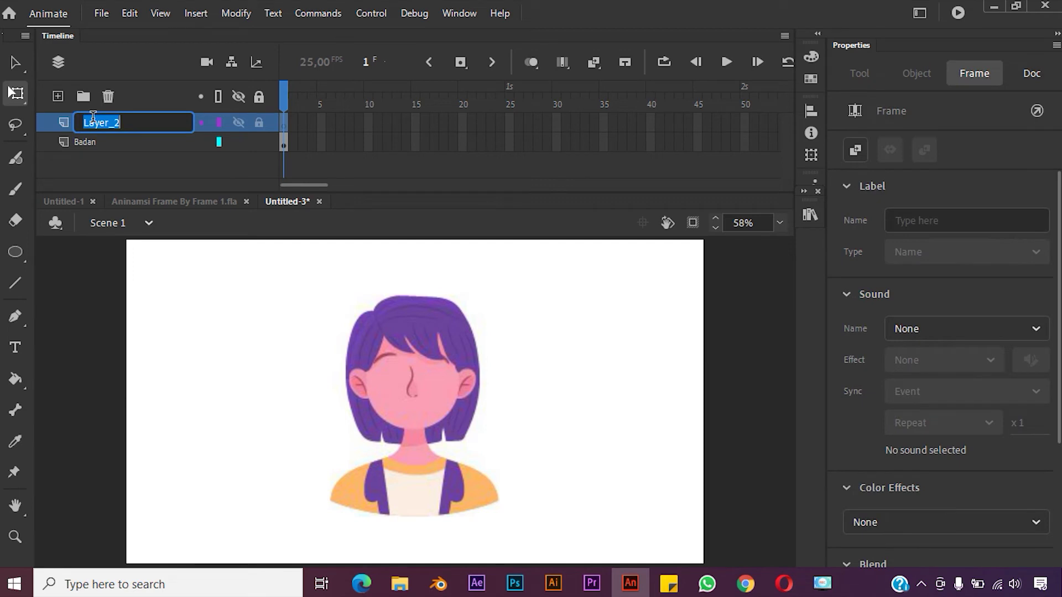
pyautogui.write('Mata')
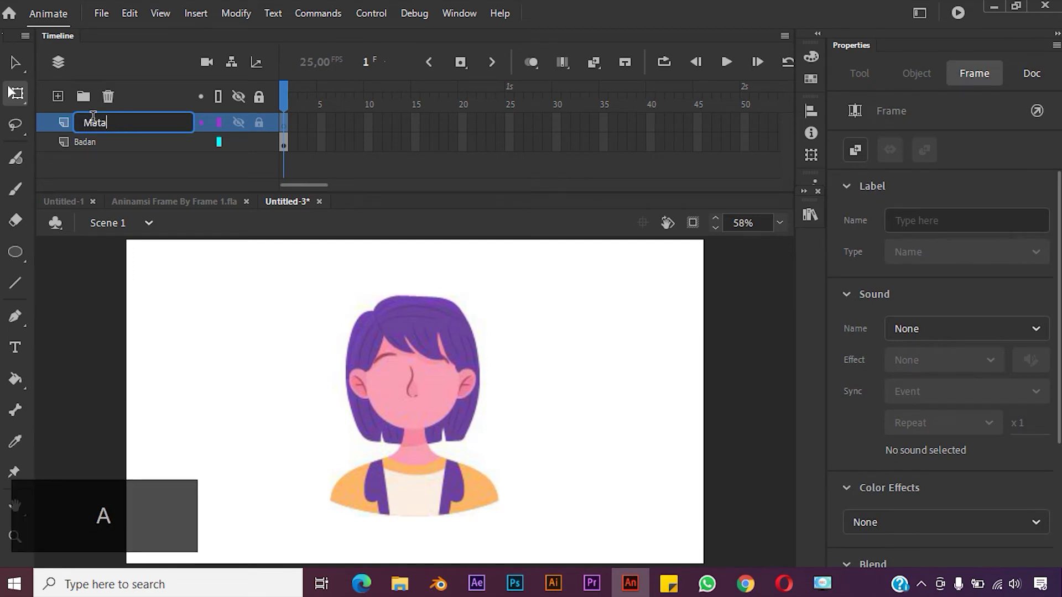
pyautogui.press('Return')
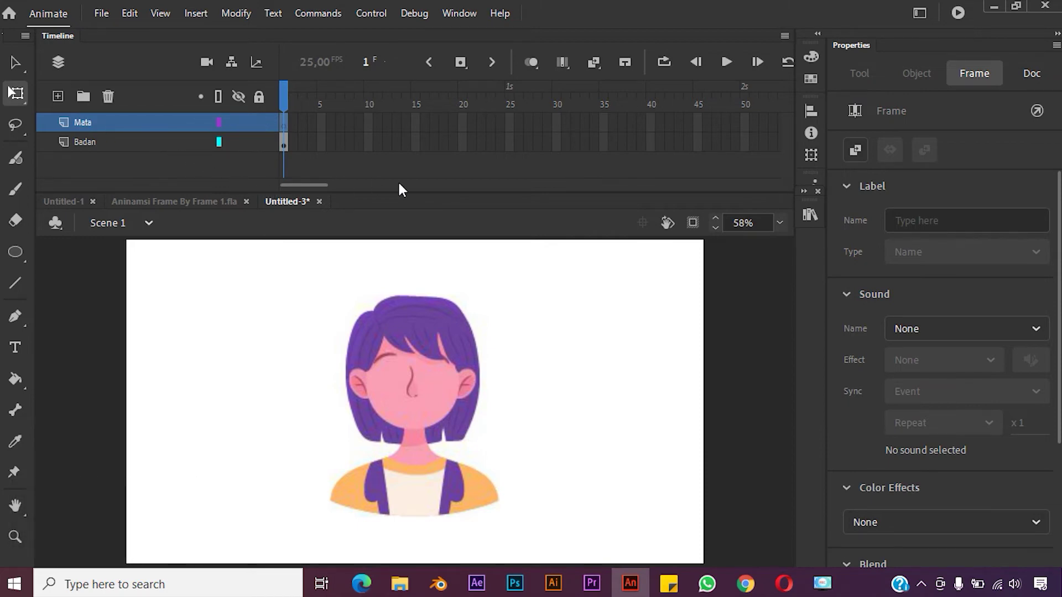
# - Find mata biasa.png among the library images and place it over the girl's face on the Mata layer
pyautogui.click(807, 215)
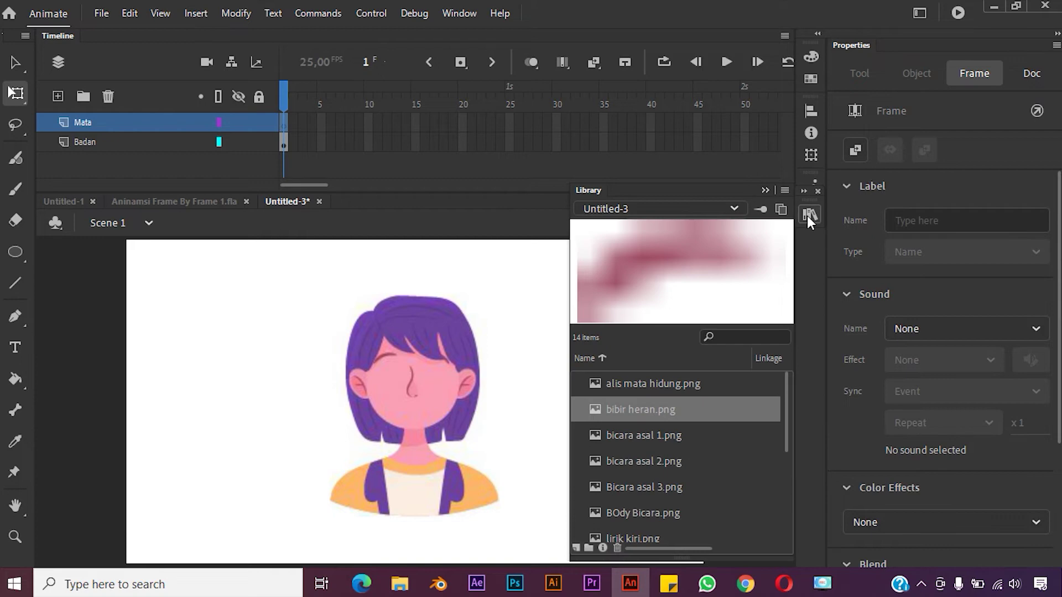
pyautogui.click(708, 435)
pyautogui.click(698, 409)
pyautogui.click(680, 442)
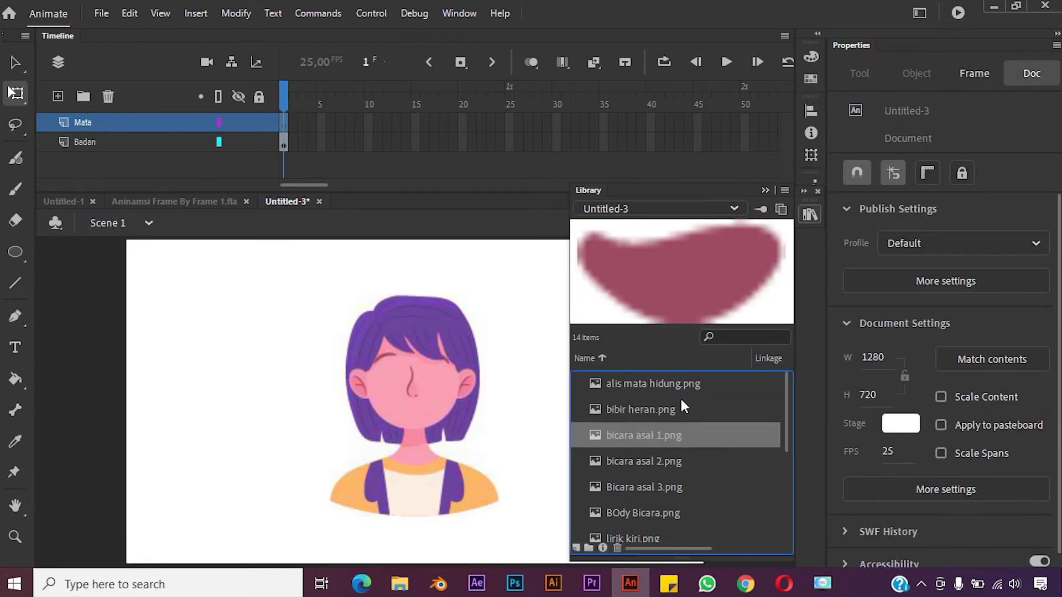
pyautogui.scroll(-3, 681, 400)
pyautogui.click(678, 467)
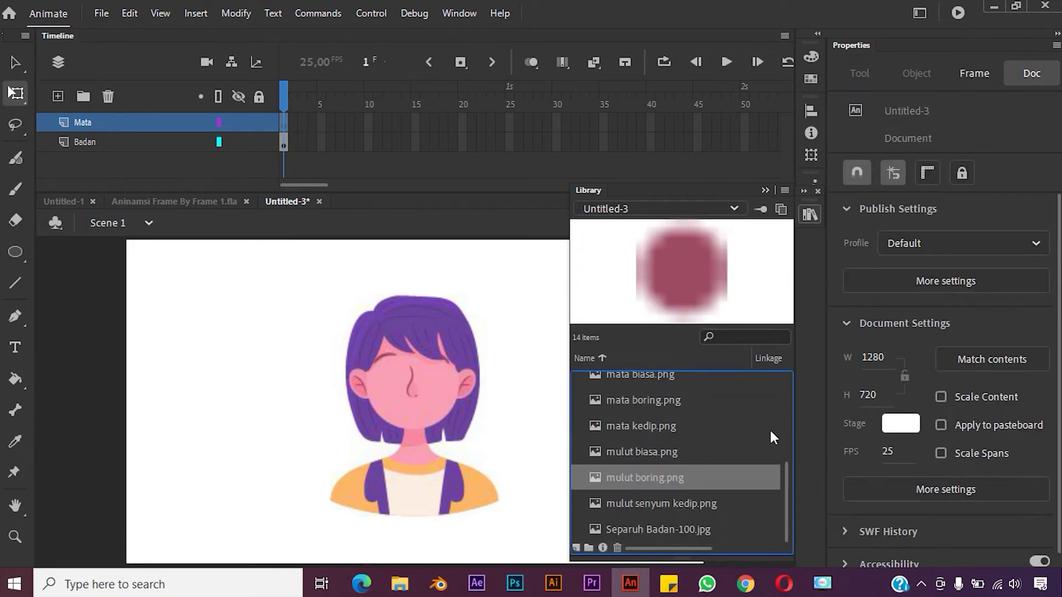
pyautogui.click(692, 394)
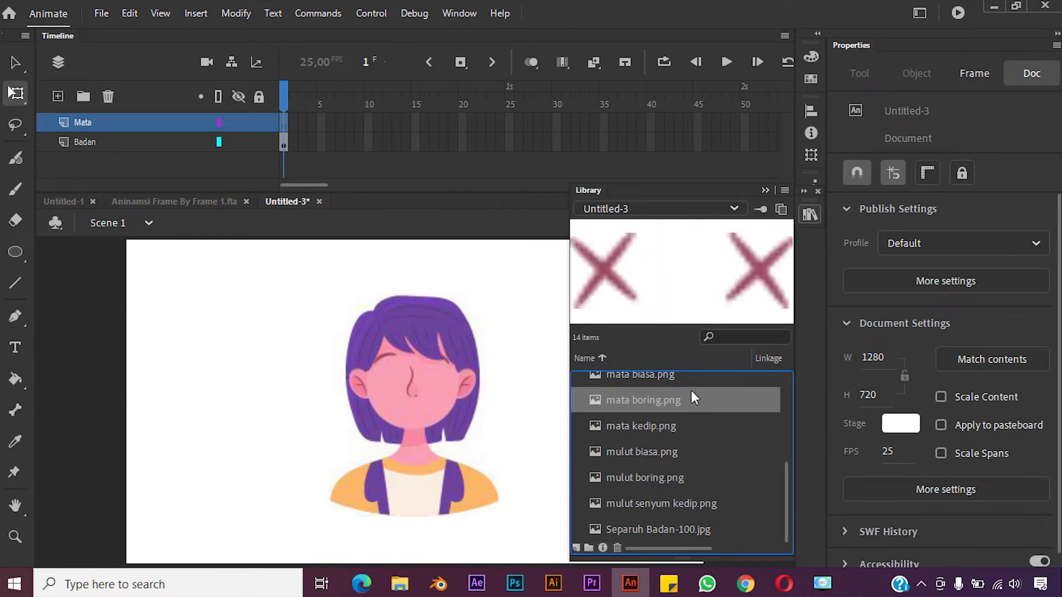
pyautogui.click(690, 375)
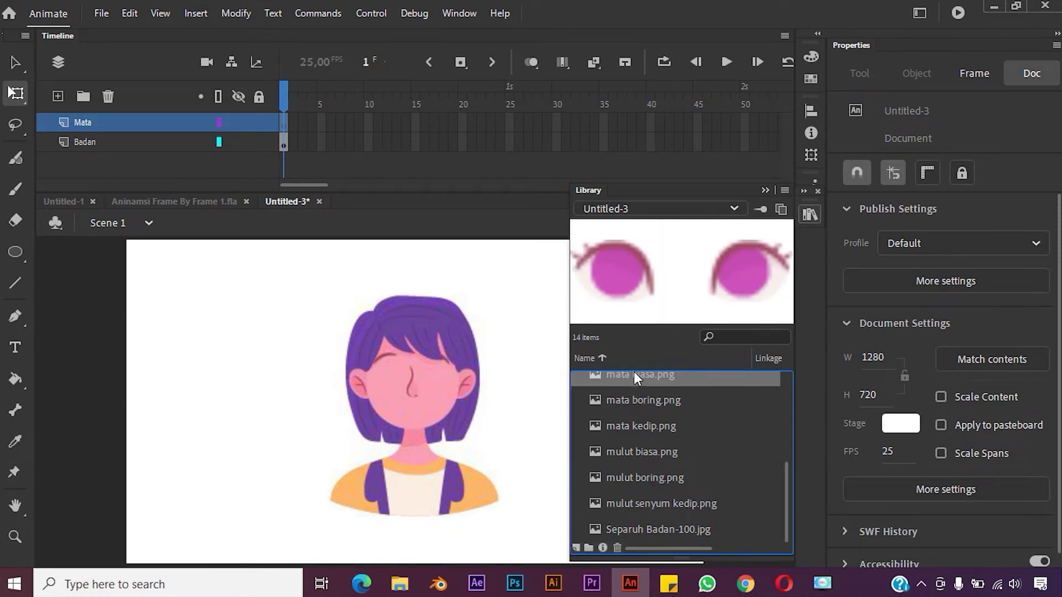
pyautogui.moveTo(634, 372); pyautogui.dragTo(407, 379)
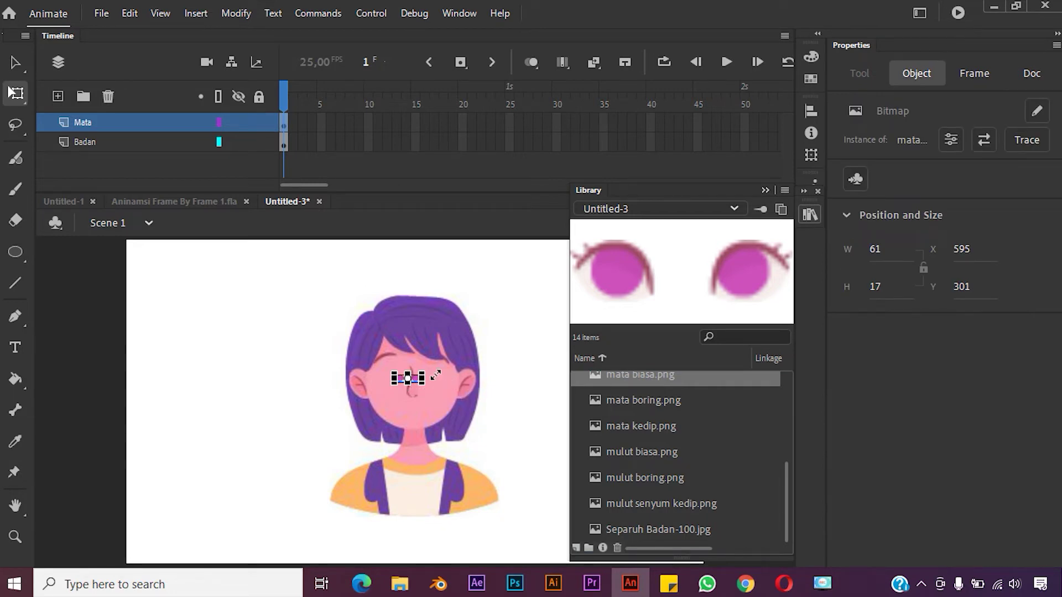
# - Scale the eyes bitmap proportionally to about 158 × 44 px and position it on the face around X 547, Y 285
pyautogui.moveTo(423, 372)
pyautogui.mouseDown()
pyautogui.moveTo(437, 362)
pyautogui.moveTo(423, 372)
pyautogui.moveTo(442, 369)
pyautogui.moveTo(434, 377)
pyautogui.mouseUp()
pyautogui.press('shift')
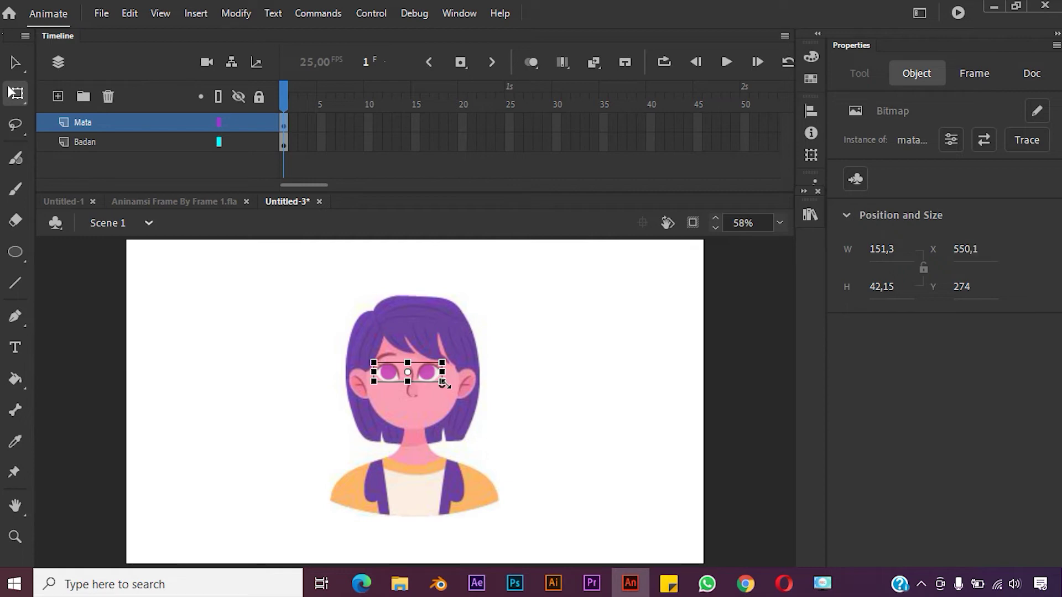
pyautogui.press('shift')
pyautogui.moveTo(442, 380)
pyautogui.mouseDown()
pyautogui.moveTo(456, 385)
pyautogui.moveTo(437, 382)
pyautogui.mouseUp()
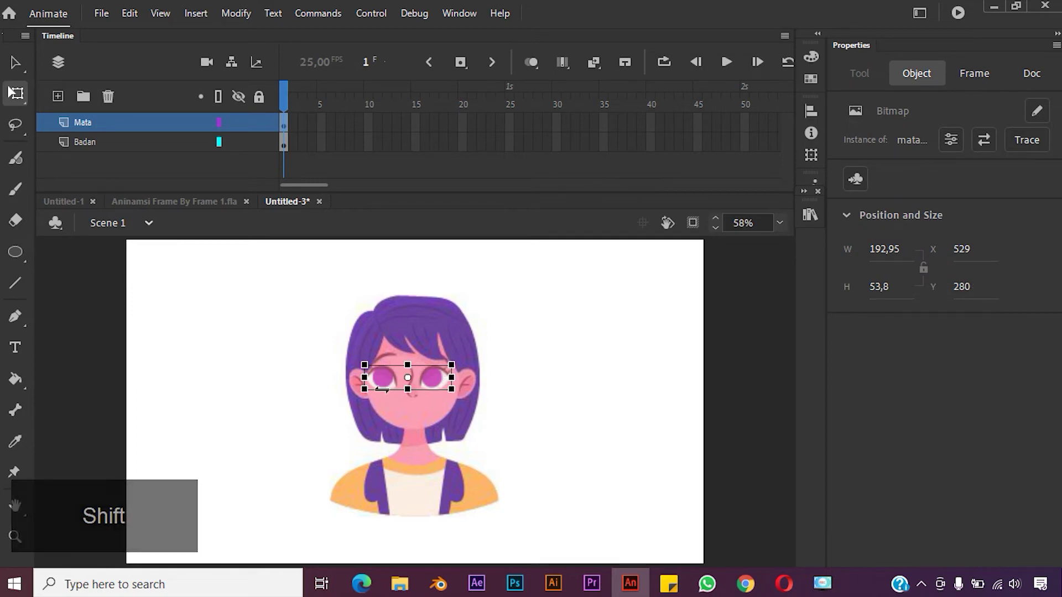
pyautogui.moveTo(364, 365); pyautogui.dragTo(427, 379)
pyautogui.press('shift')
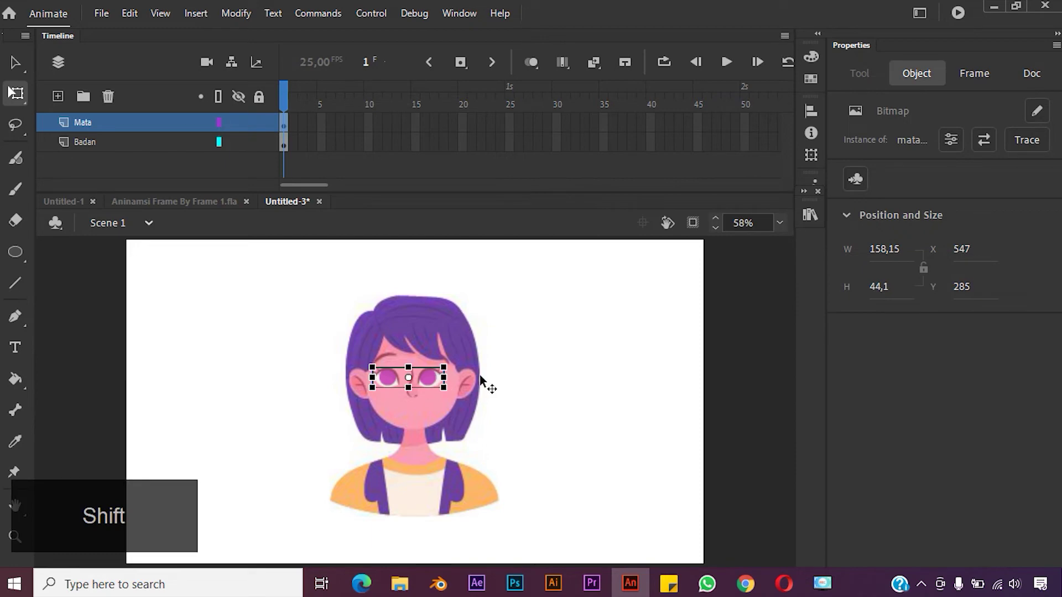
# - Nudge the eyes bitmap right to X 554 so it is centred on the face, and deselect it
pyautogui.press('Right')
pyautogui.press('Right')
pyautogui.press('Right')
pyautogui.press('Right')
pyautogui.press('Right')
pyautogui.press('Right')
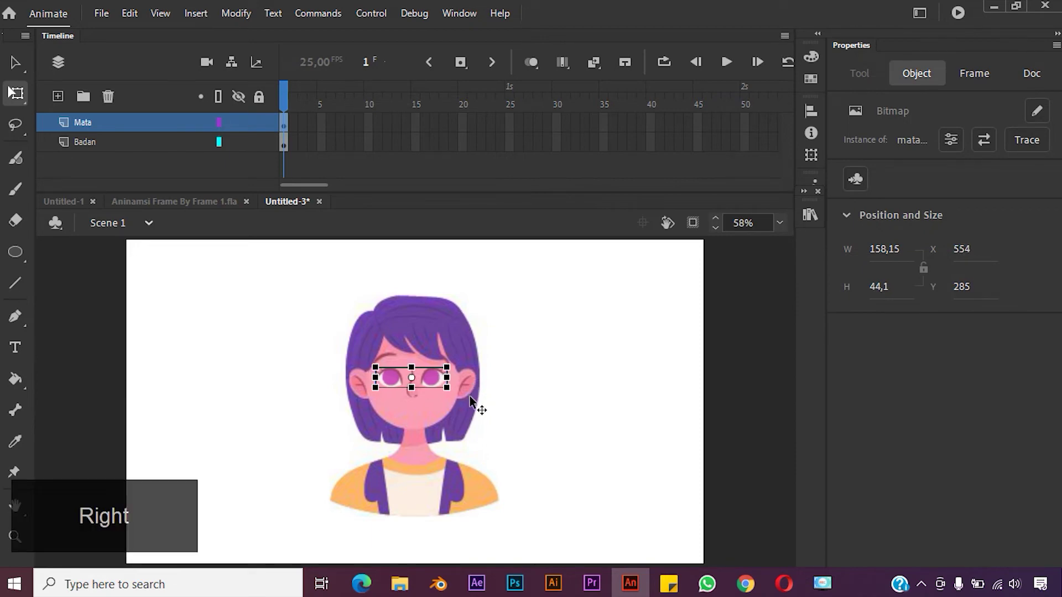
pyautogui.click(526, 387)
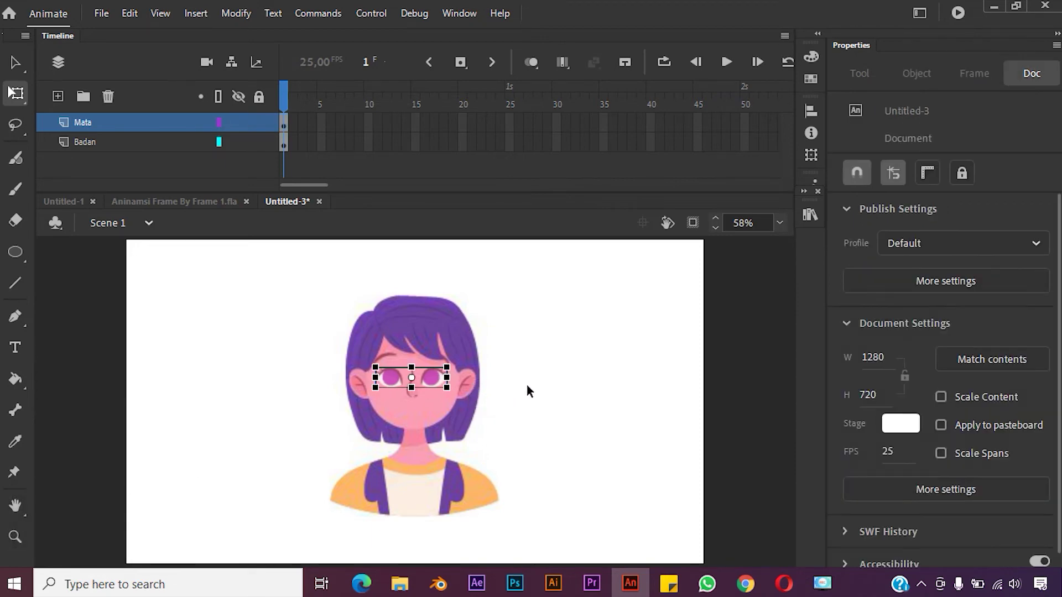
pyautogui.click(428, 377)
pyautogui.click(528, 371)
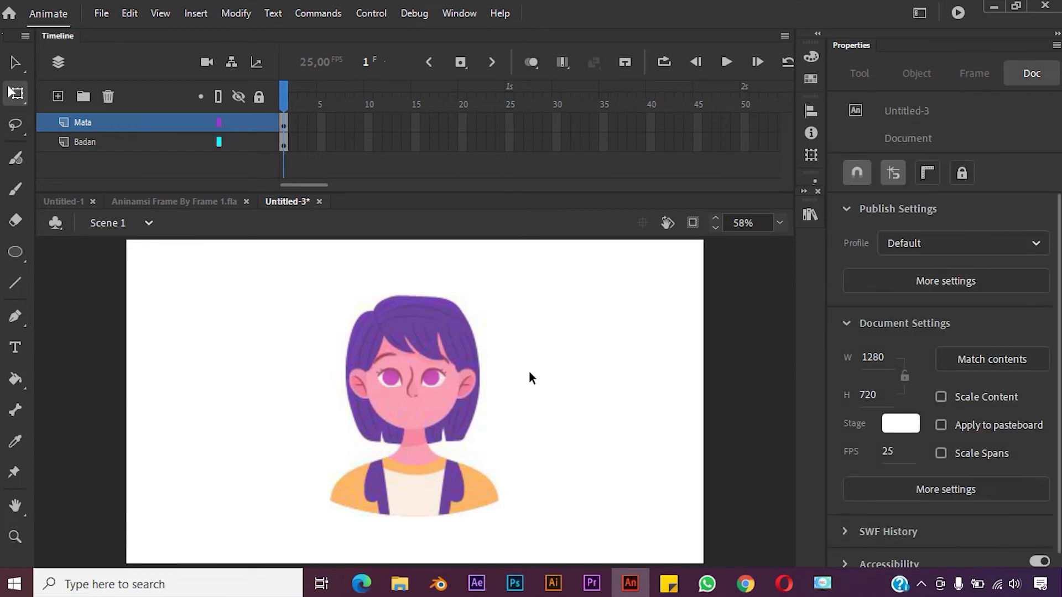
# - Examine the placement of the eyes on the girl's face at several zoom levels, including the Mata layer's selection bounds
pyautogui.click(780, 221)
pyautogui.click(781, 219)
pyautogui.hotkey('ctrl', 'alt')
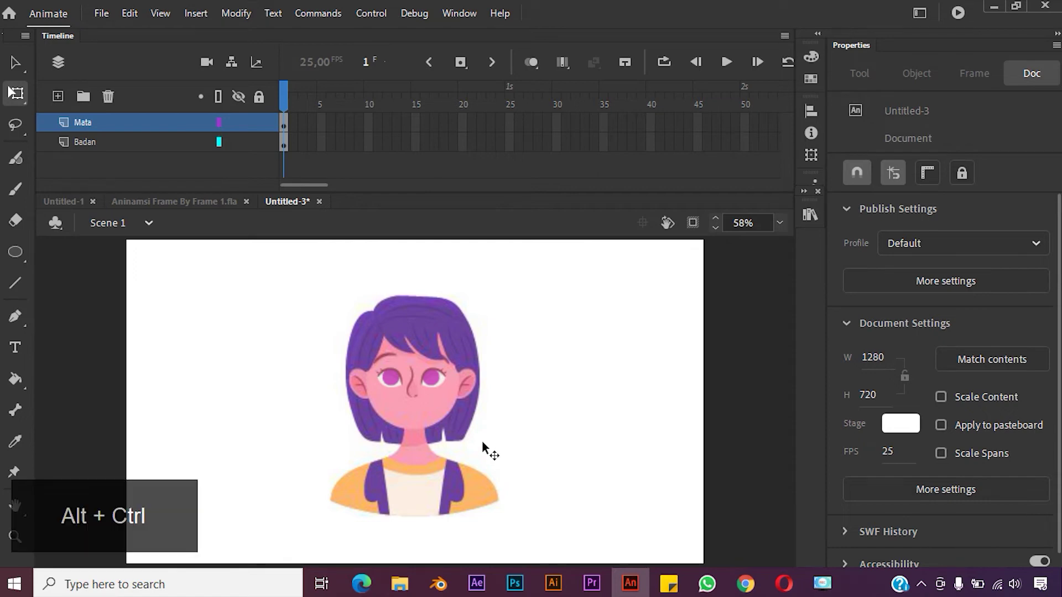
pyautogui.scroll(-3, 482, 442)
pyautogui.scroll(5, 482, 442)
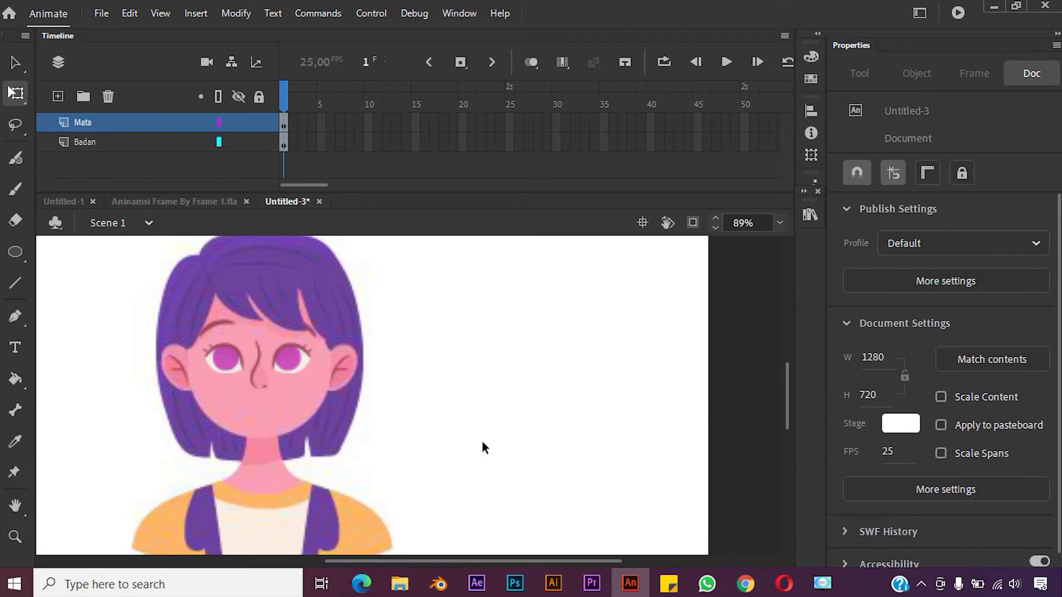
pyautogui.scroll(2, 483, 440)
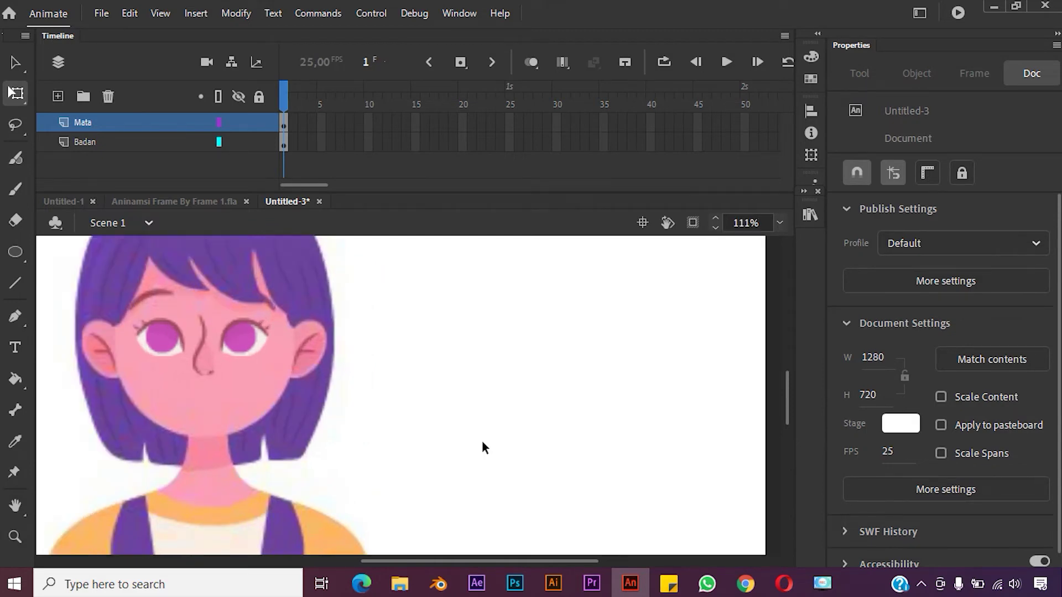
pyautogui.scroll(-3, 482, 440)
pyautogui.scroll(1, 376, 422)
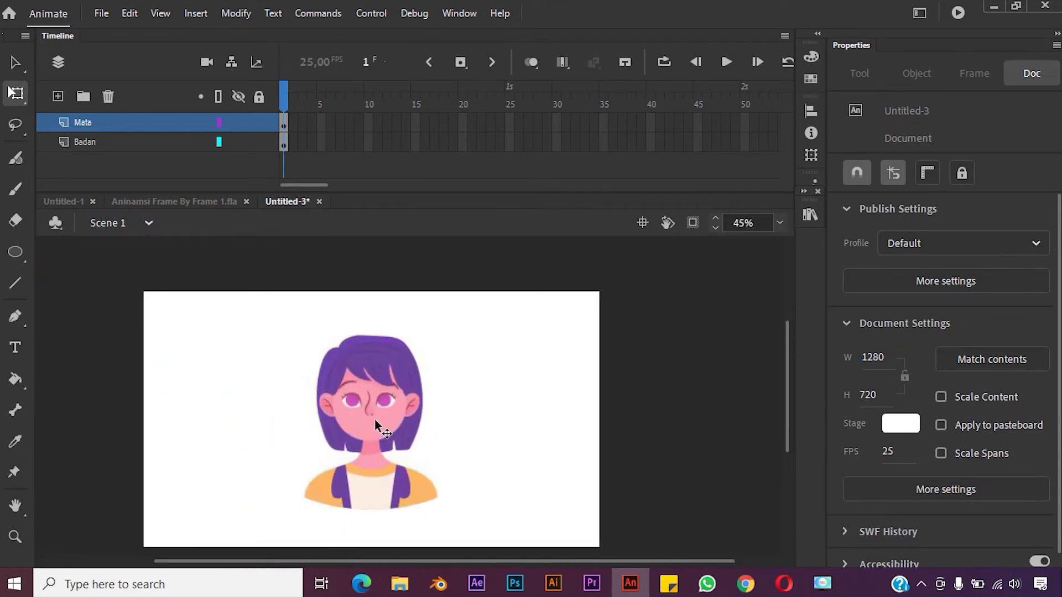
pyautogui.scroll(3, 375, 421)
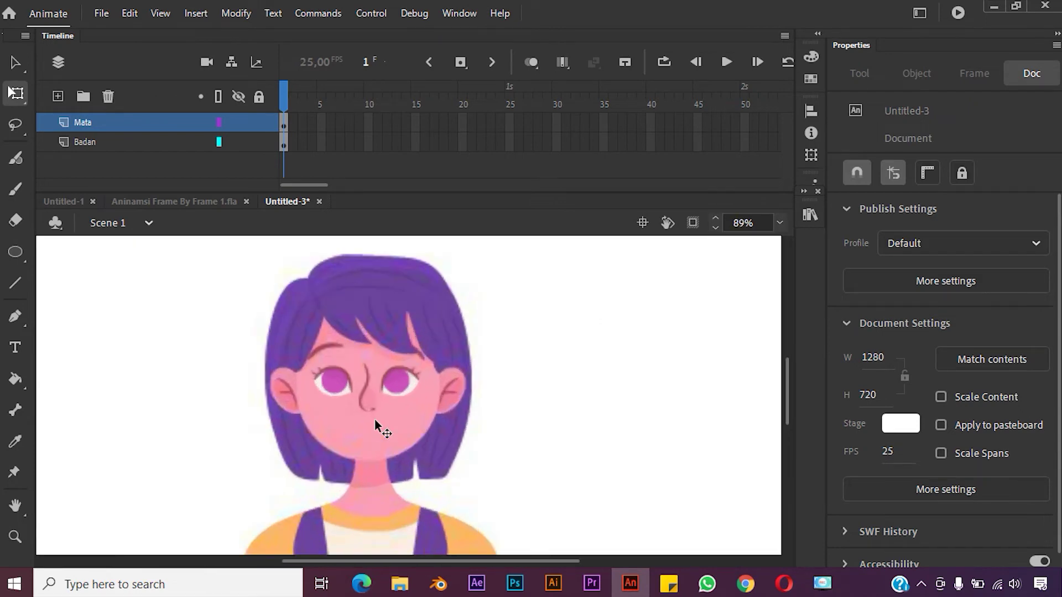
pyautogui.scroll(-1, 375, 422)
pyautogui.press('ctrl')
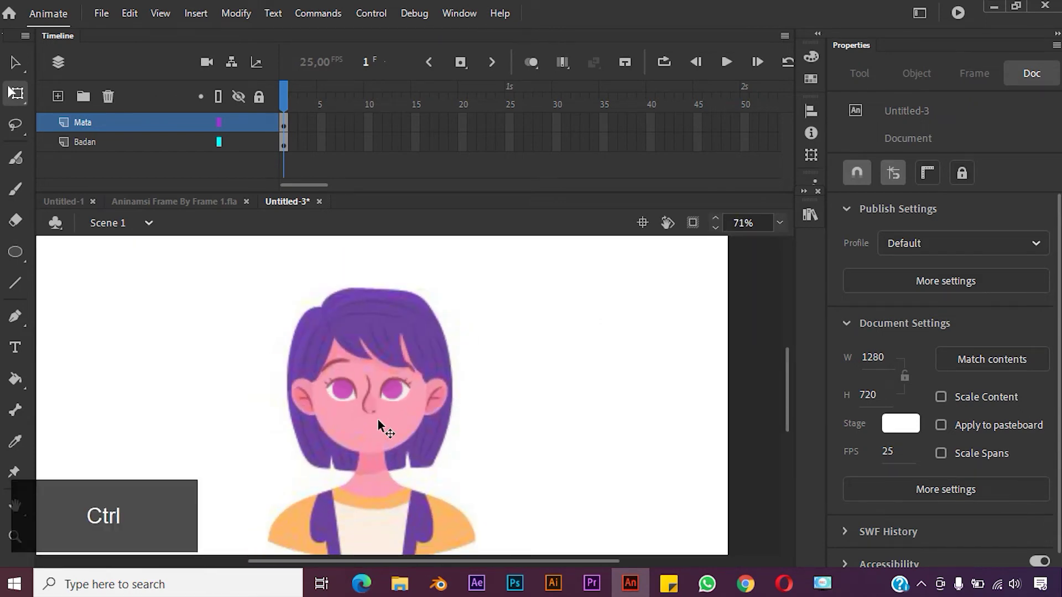
pyautogui.click(396, 385)
pyautogui.click(509, 385)
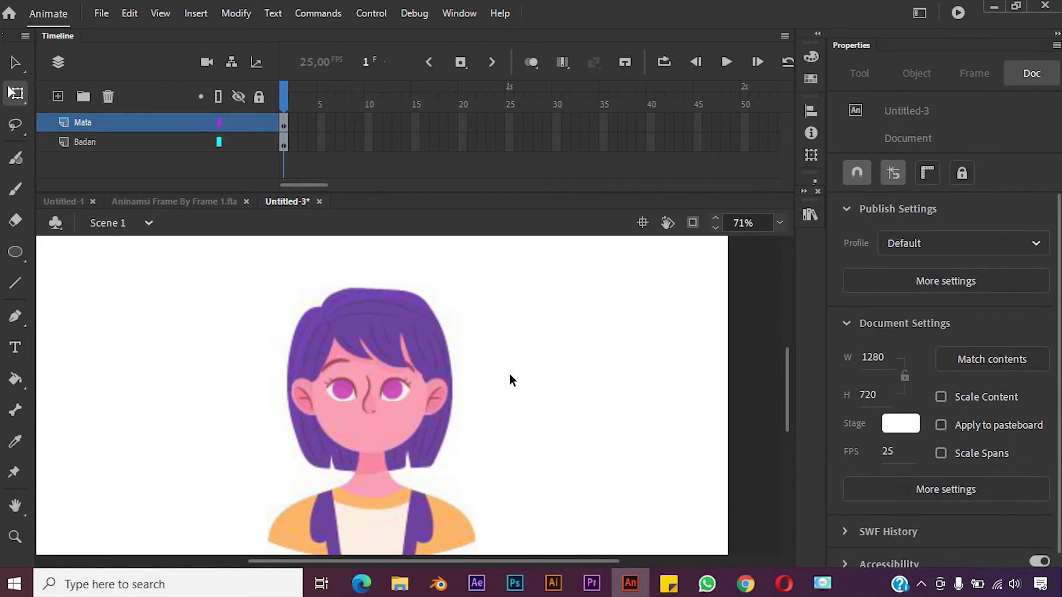
pyautogui.click(104, 122)
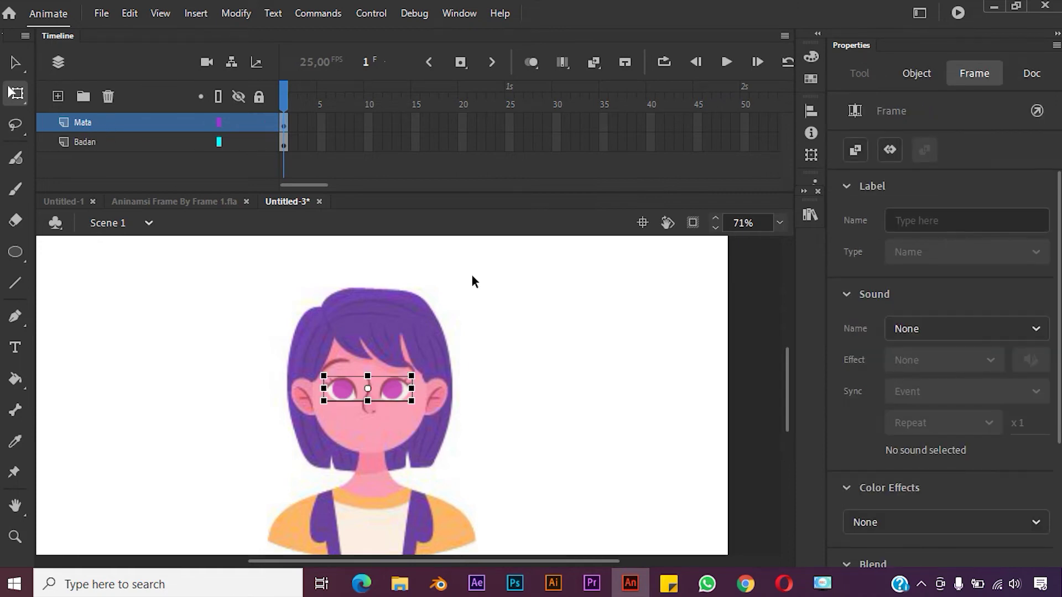
pyautogui.click(556, 340)
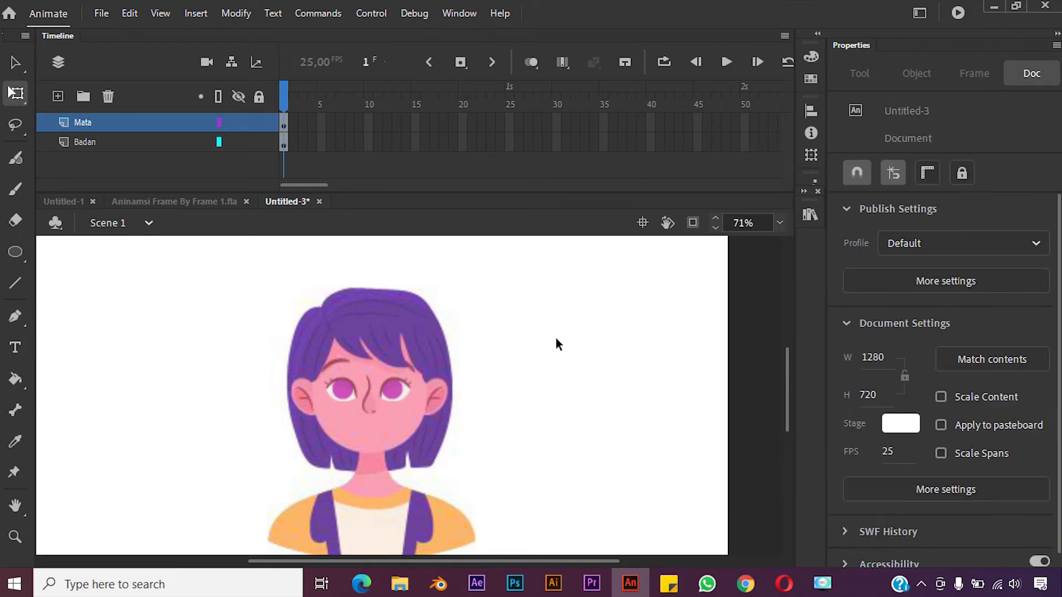
# - Add a new layer above Mata and name it Mulut
pyautogui.click(58, 98)
pyautogui.click(88, 124)
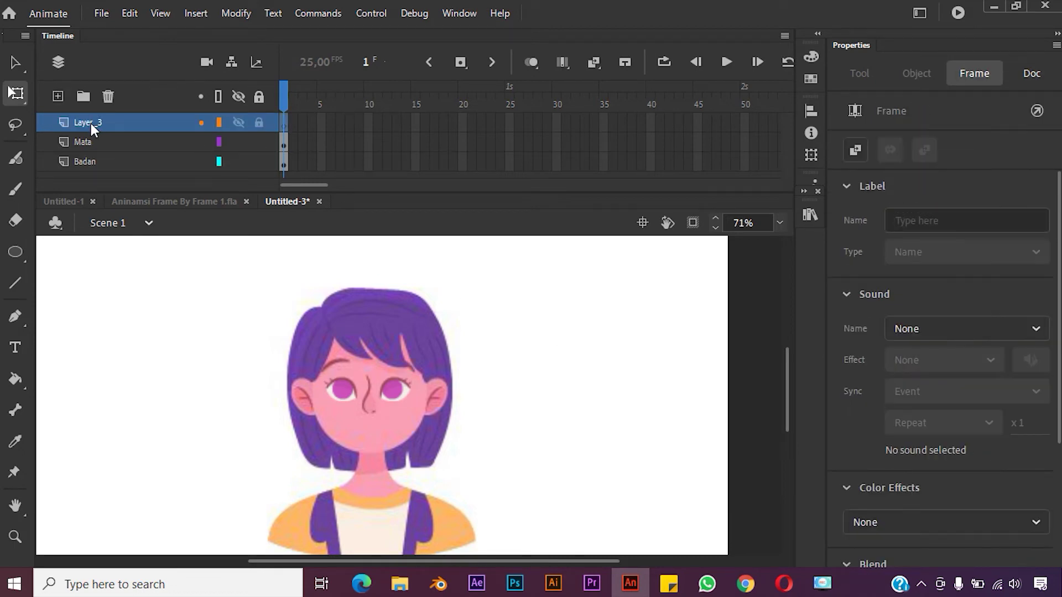
pyautogui.doubleClick(91, 124)
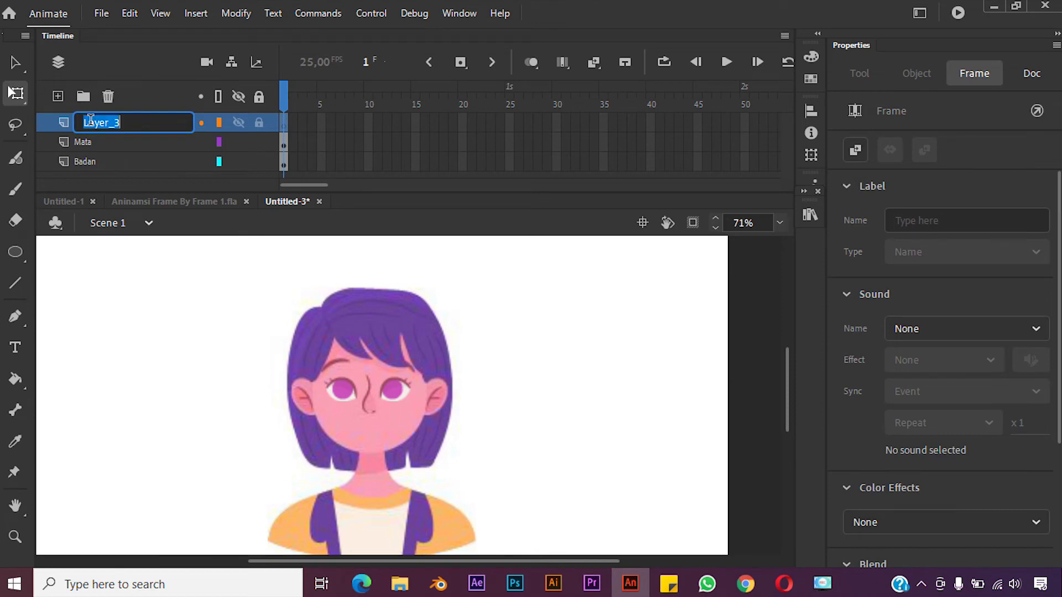
pyautogui.write('Mulut')
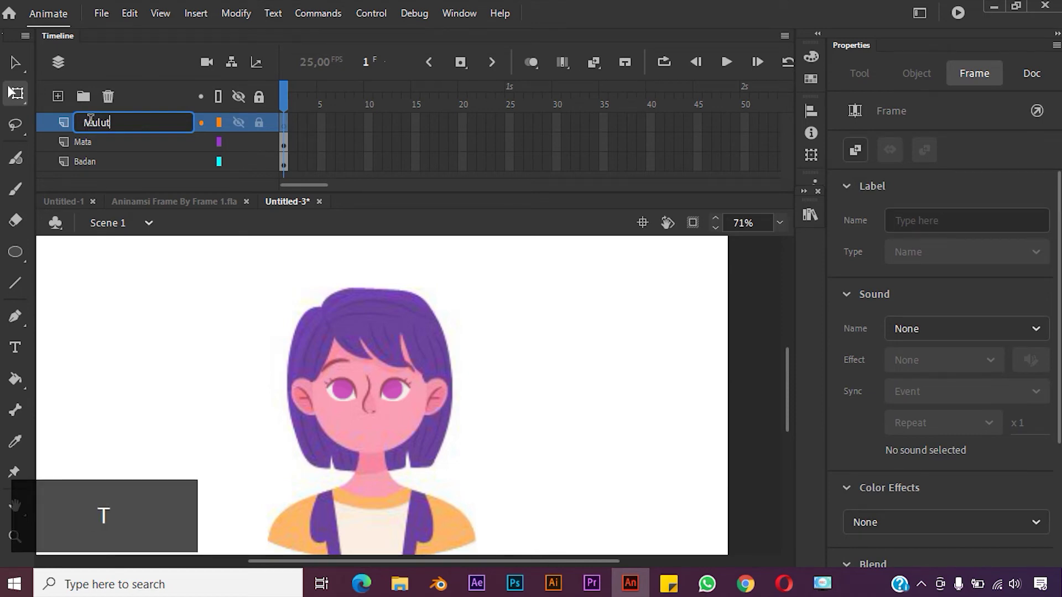
pyautogui.press('Return')
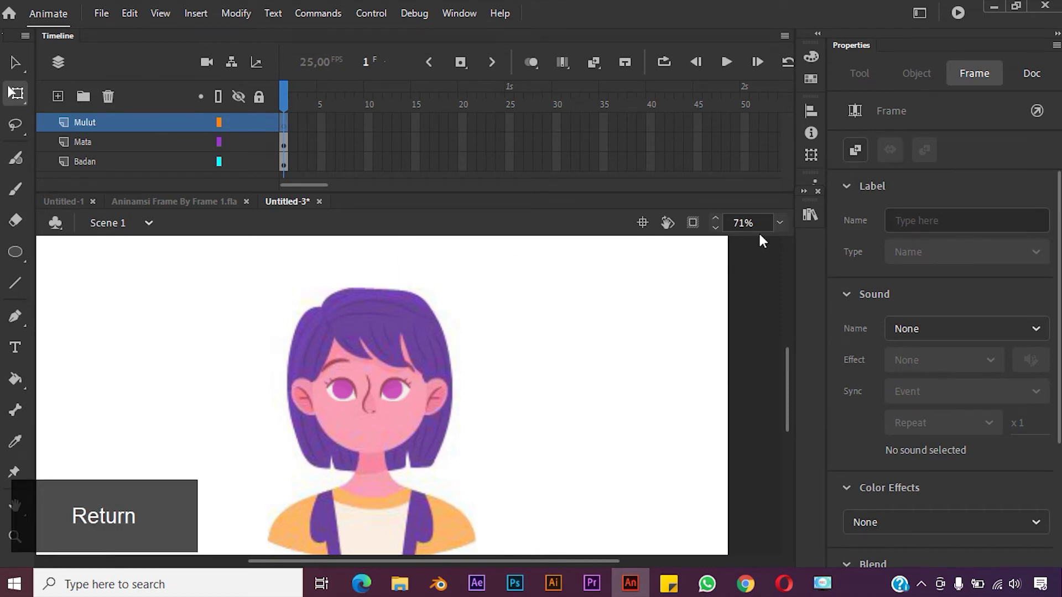
# - Find mulut biasa.png among the library images and place it below the nose on the Mulut layer
pyautogui.click(810, 215)
pyautogui.click(691, 403)
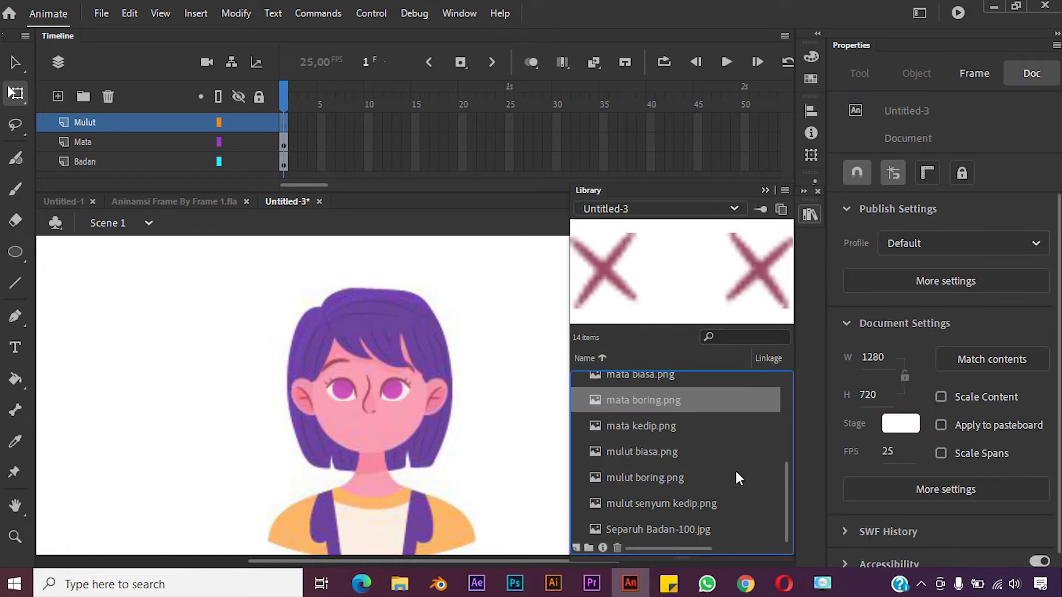
pyautogui.click(699, 501)
pyautogui.click(659, 454)
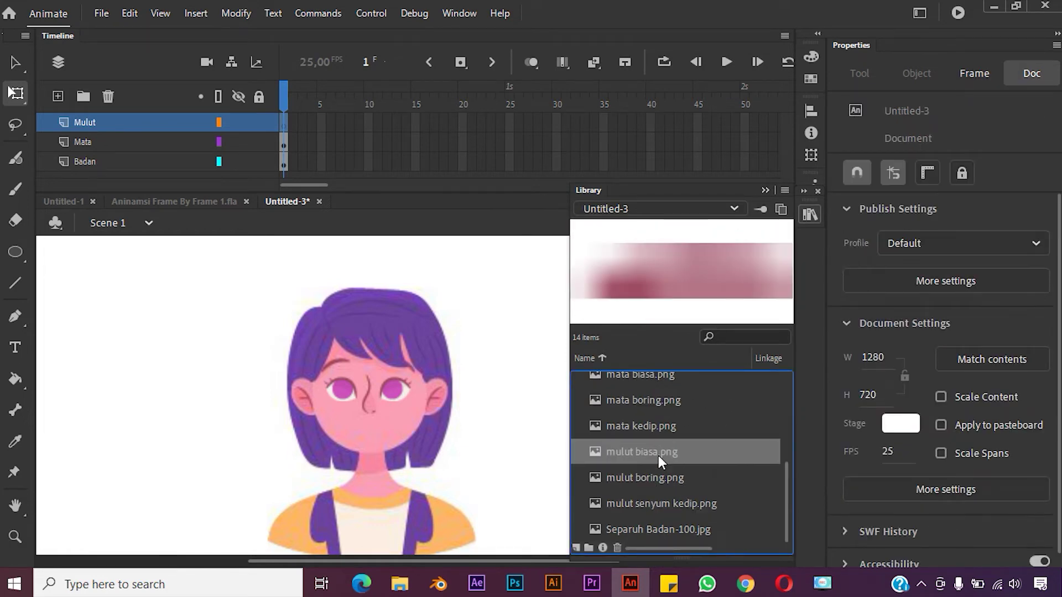
pyautogui.moveTo(374, 428); pyautogui.dragTo(368, 426)
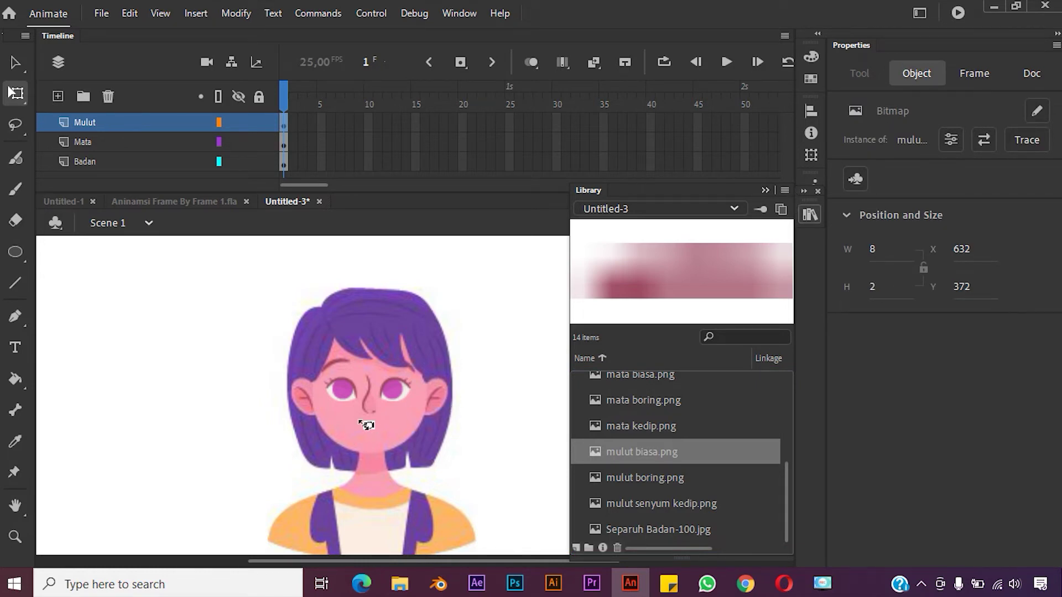
# - Scale the mouth bitmap proportionally to about 39 × 10.4 px, place it at about X 616, Y 373, and deselect it
pyautogui.scroll(-3, 366, 425)
pyautogui.scroll(10, 365, 425)
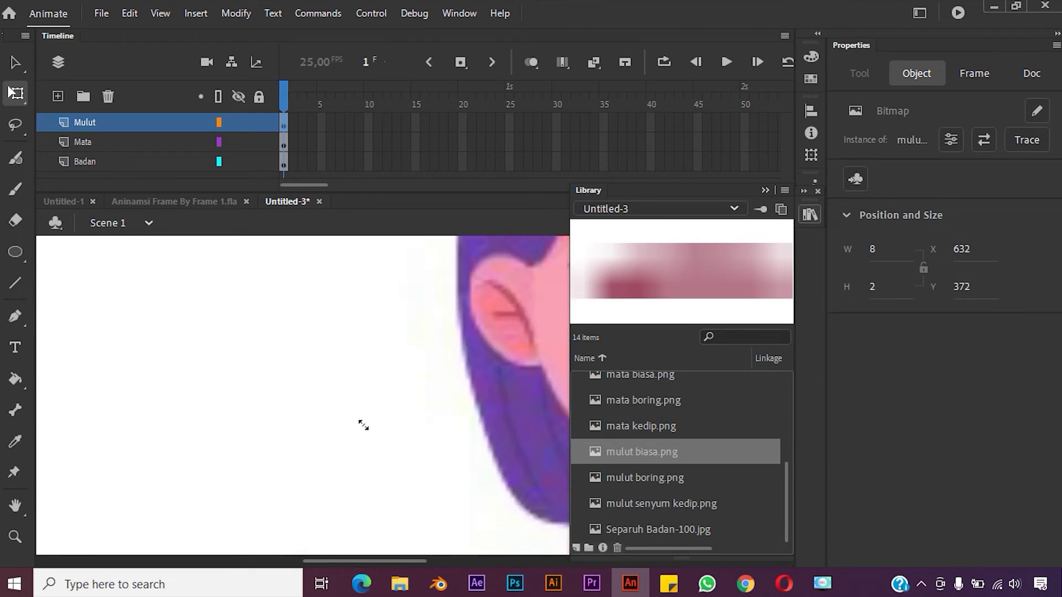
pyautogui.press('ctrl')
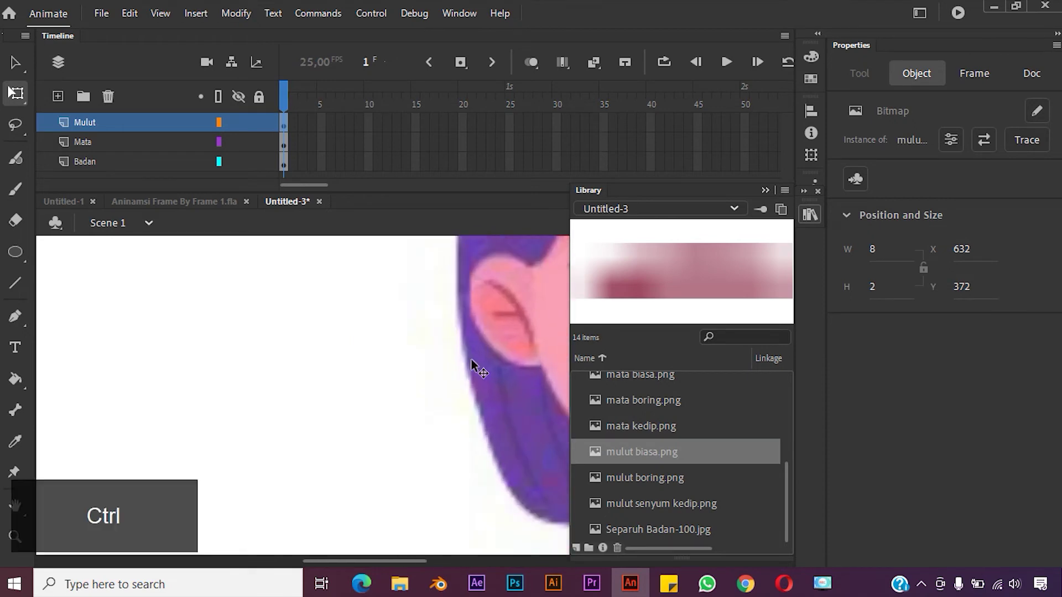
pyautogui.click(769, 191)
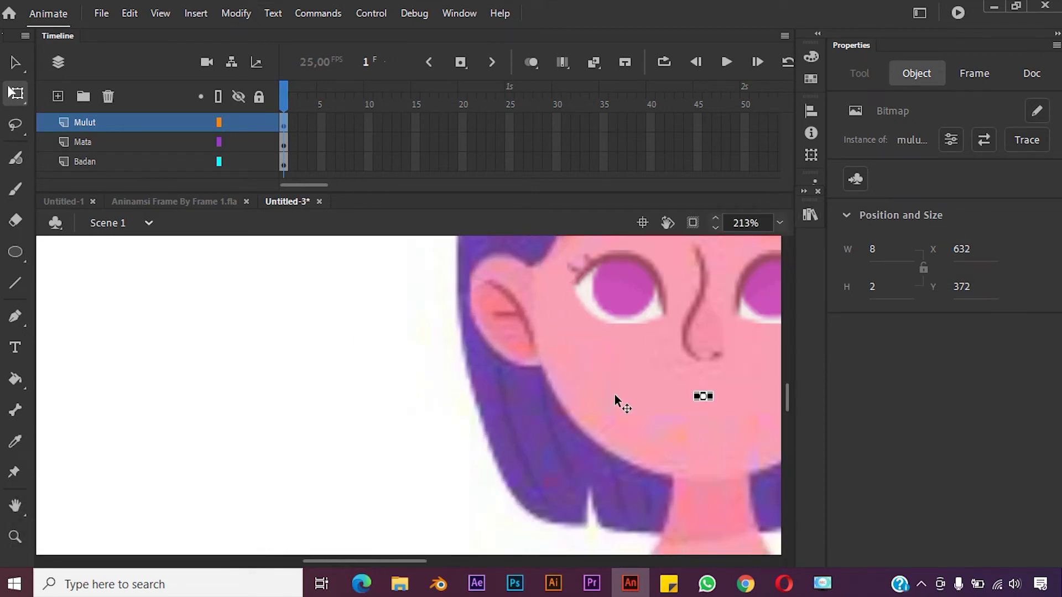
pyautogui.moveTo(413, 560); pyautogui.dragTo(461, 560)
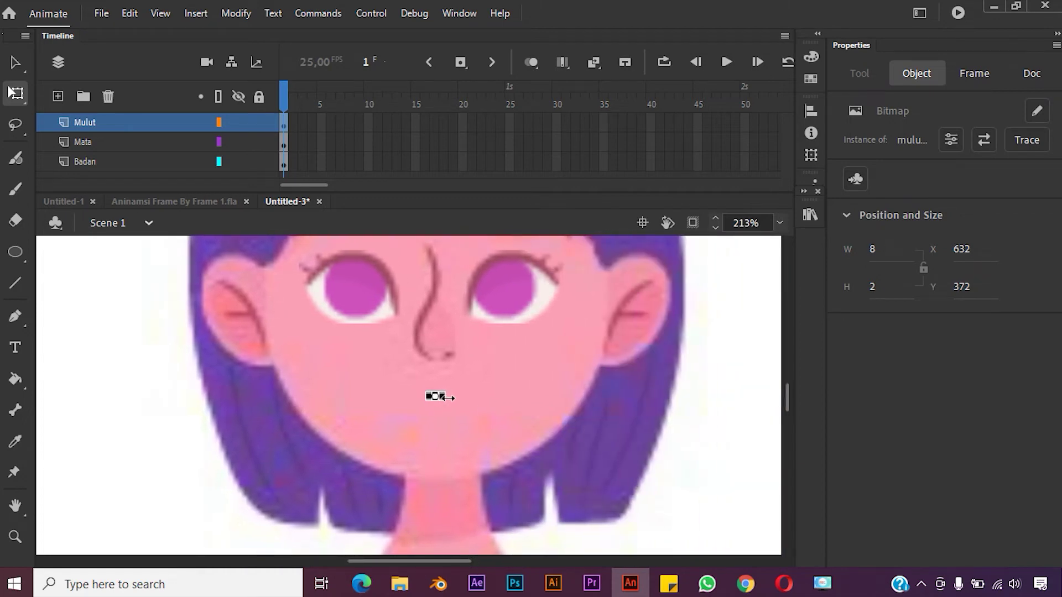
pyautogui.moveTo(440, 395); pyautogui.dragTo(459, 412)
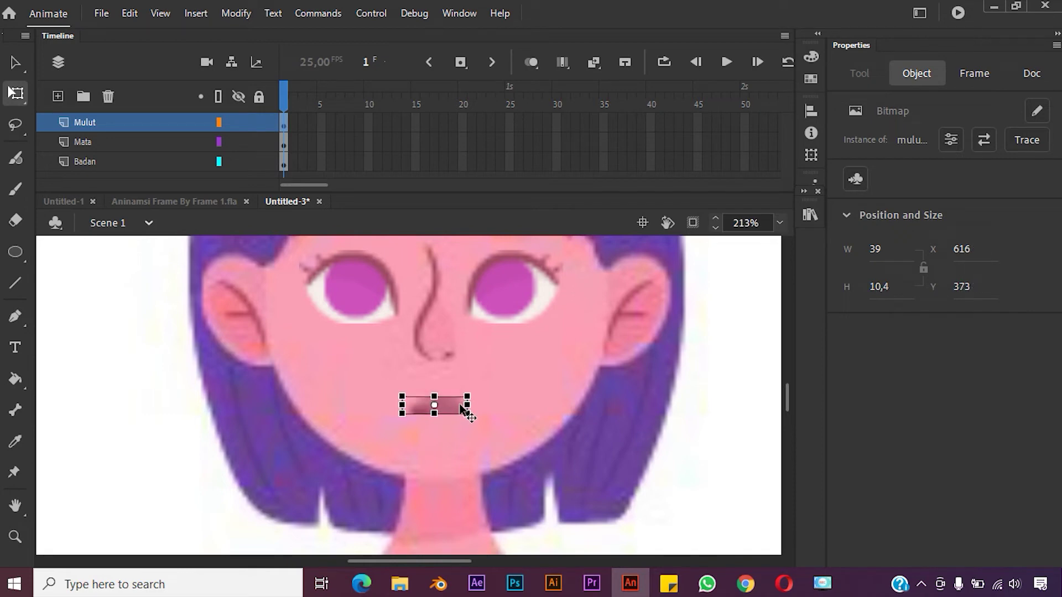
pyautogui.click(453, 421)
pyautogui.click(449, 399)
pyautogui.click(727, 418)
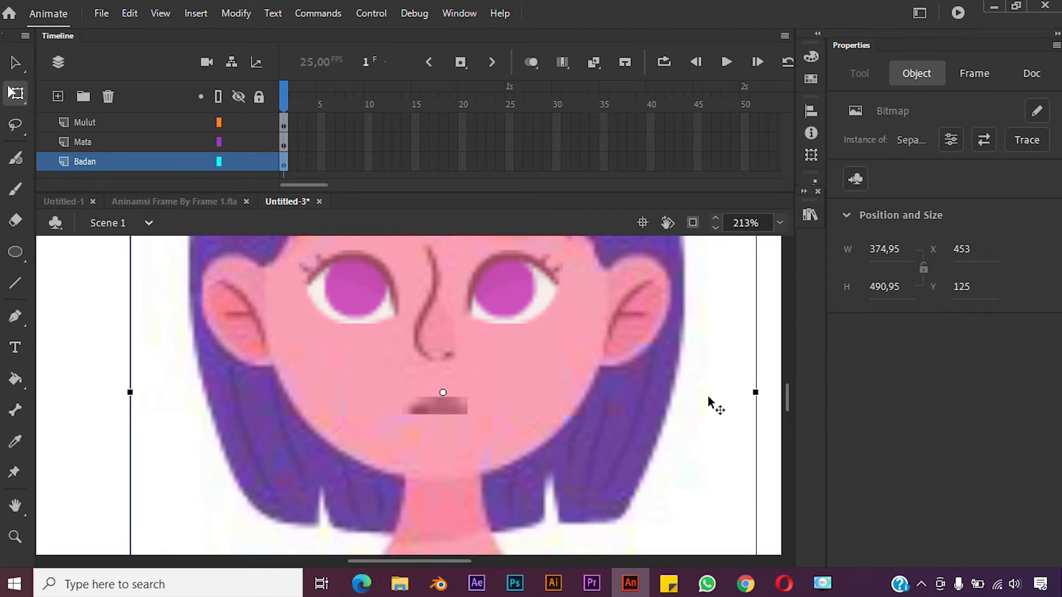
pyautogui.click(763, 456)
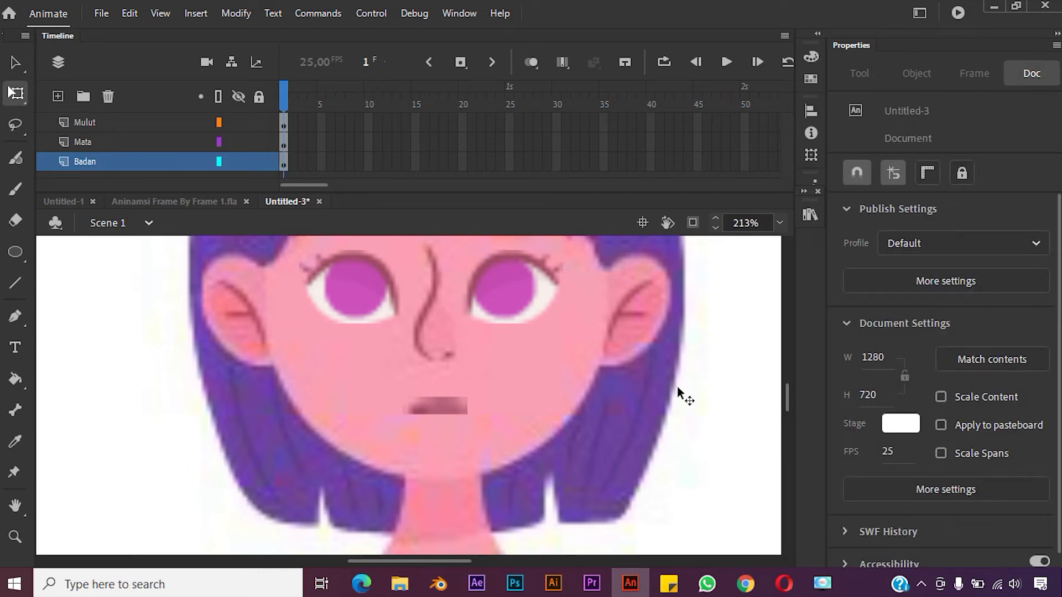
# - Nudge the mouth bitmap up to Y 369 so it sits closer to the nose, and deselect it
pyautogui.click(778, 224)
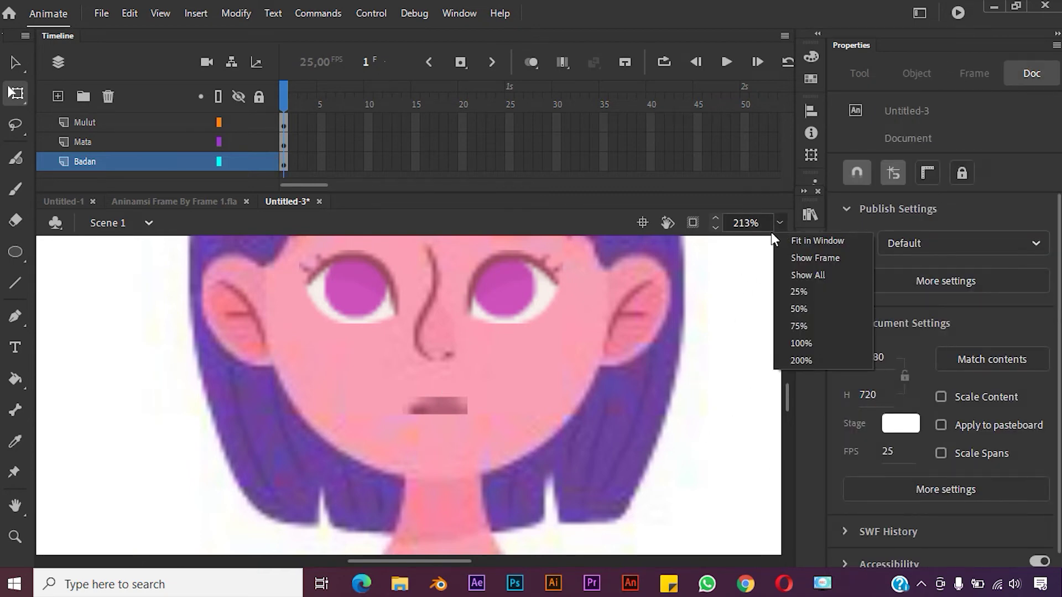
pyautogui.click(804, 241)
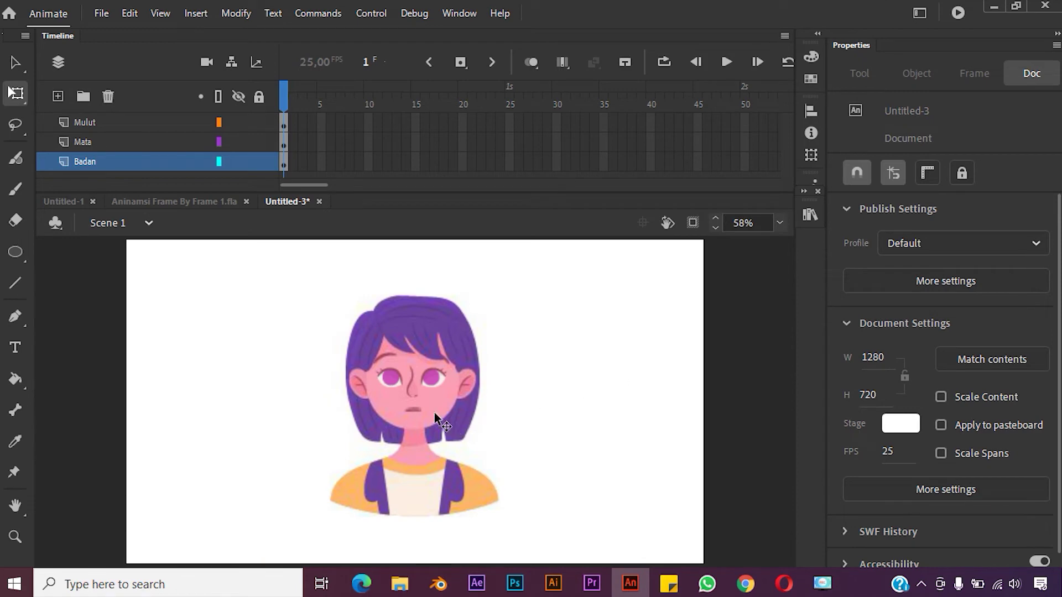
pyautogui.click(416, 407)
pyautogui.click(610, 378)
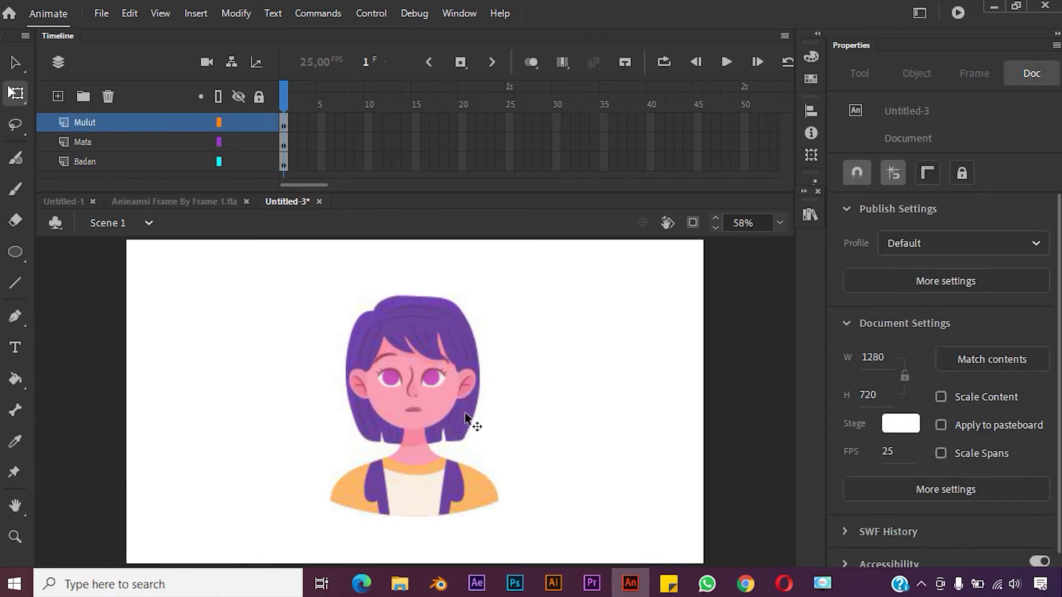
pyautogui.click(411, 408)
pyautogui.press('Up')
pyautogui.press('Up')
pyautogui.press('Up')
pyautogui.press('Up')
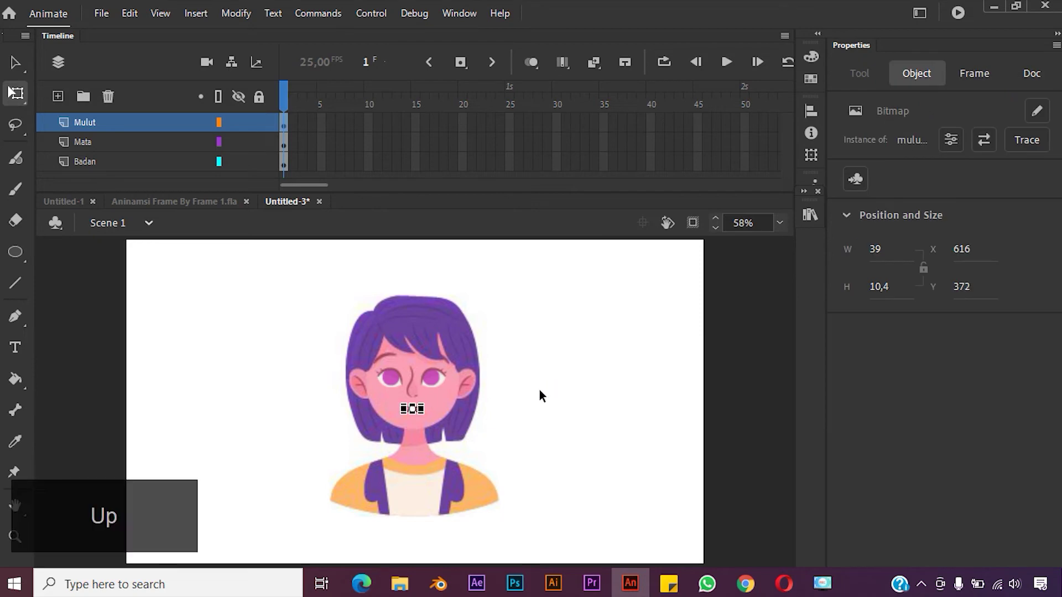
pyautogui.click(553, 396)
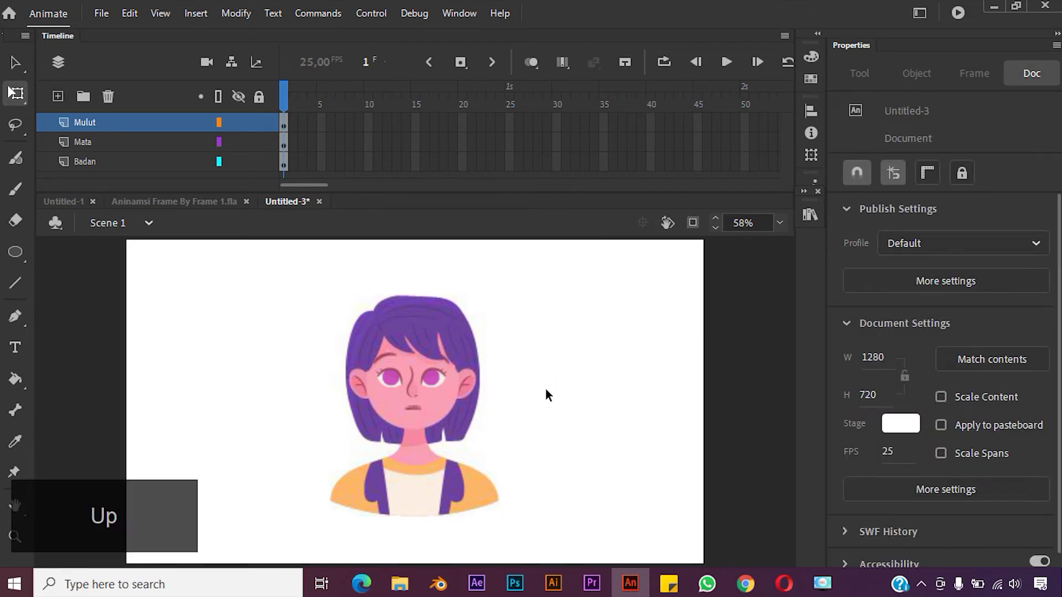
# - Review which artwork belongs to the Mulut, Mata and Badan layers by selecting each layer in turn
pyautogui.click(409, 410)
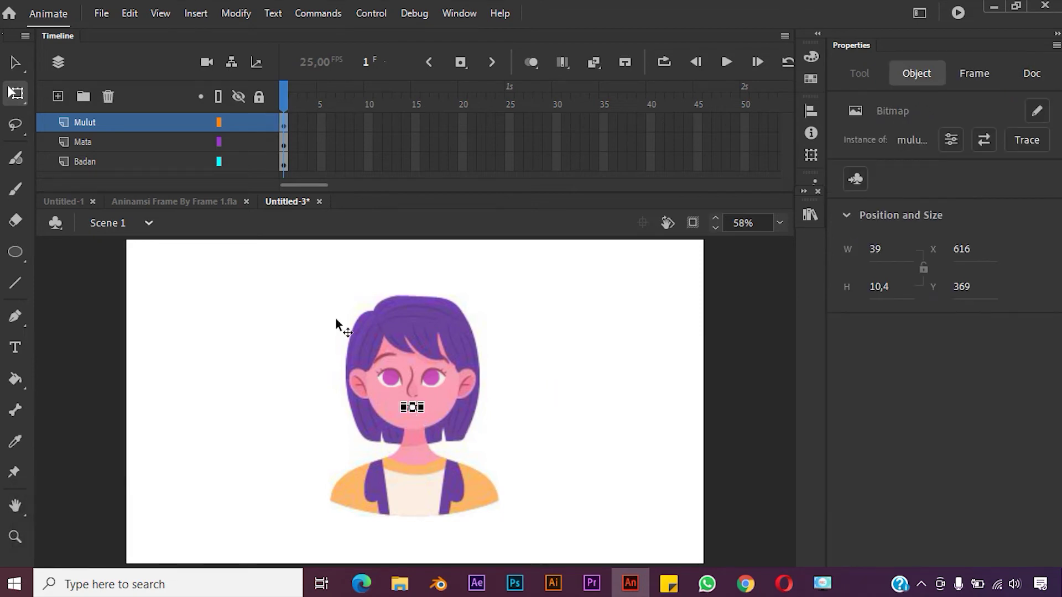
pyautogui.click(100, 145)
pyautogui.click(111, 161)
pyautogui.click(115, 123)
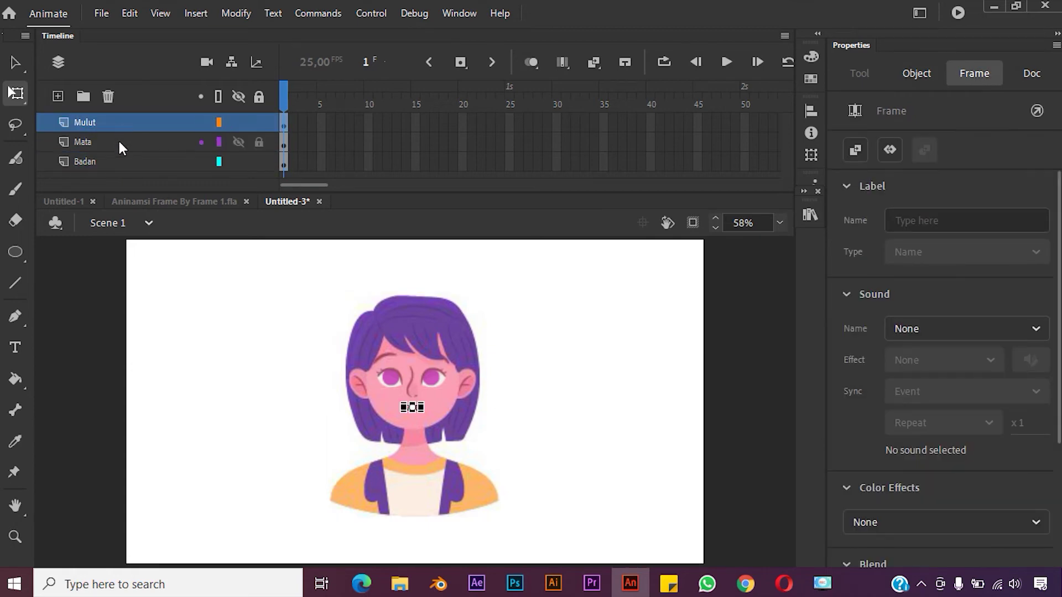
pyautogui.click(118, 142)
pyautogui.click(121, 161)
pyautogui.click(123, 124)
pyautogui.click(124, 143)
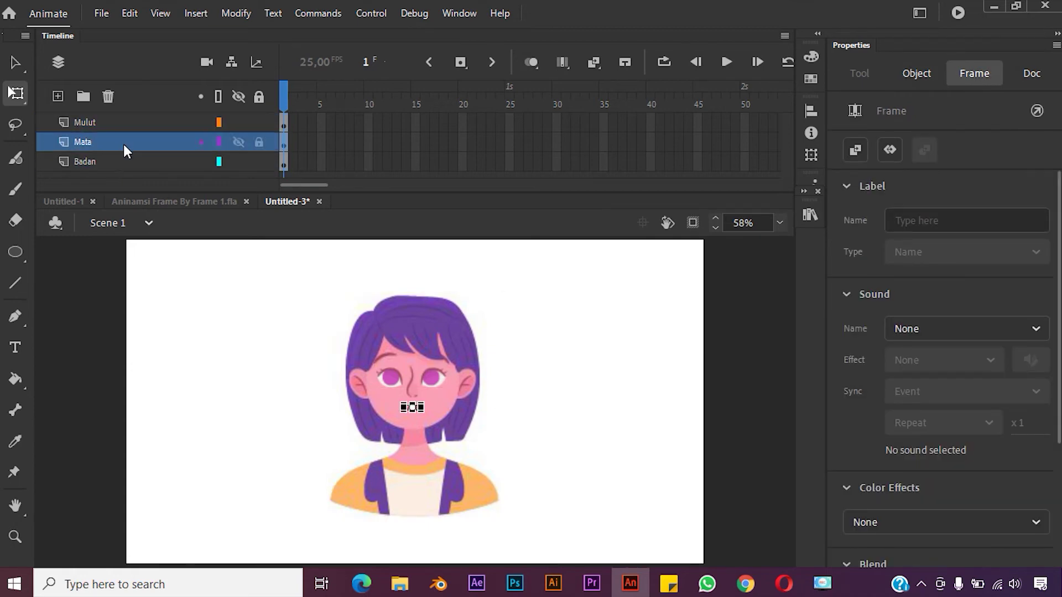
pyautogui.click(127, 160)
pyautogui.click(131, 142)
pyautogui.click(130, 120)
pyautogui.click(184, 311)
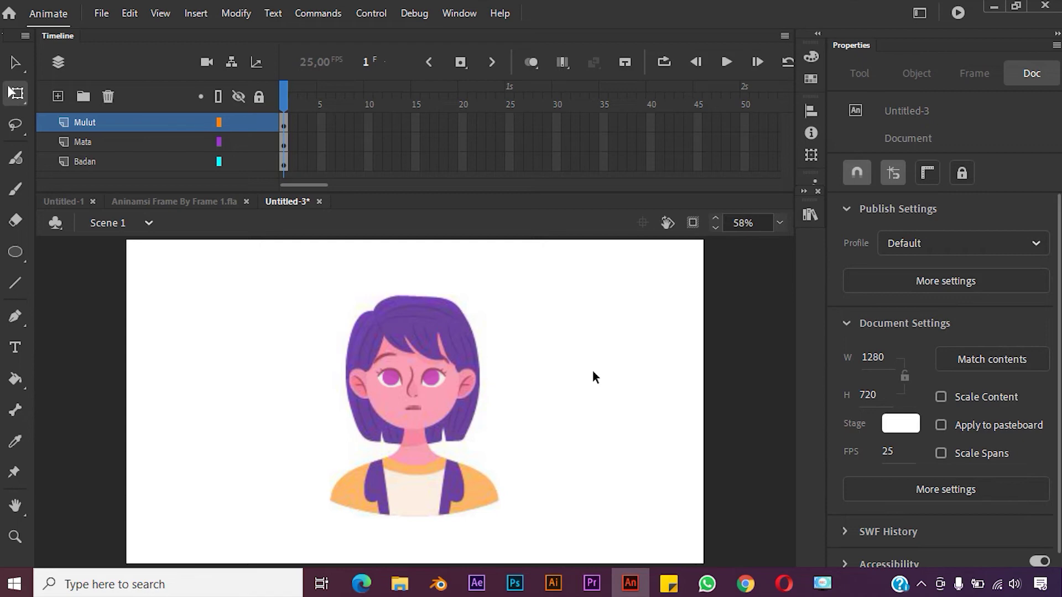
pyautogui.click(87, 124)
pyautogui.click(103, 141)
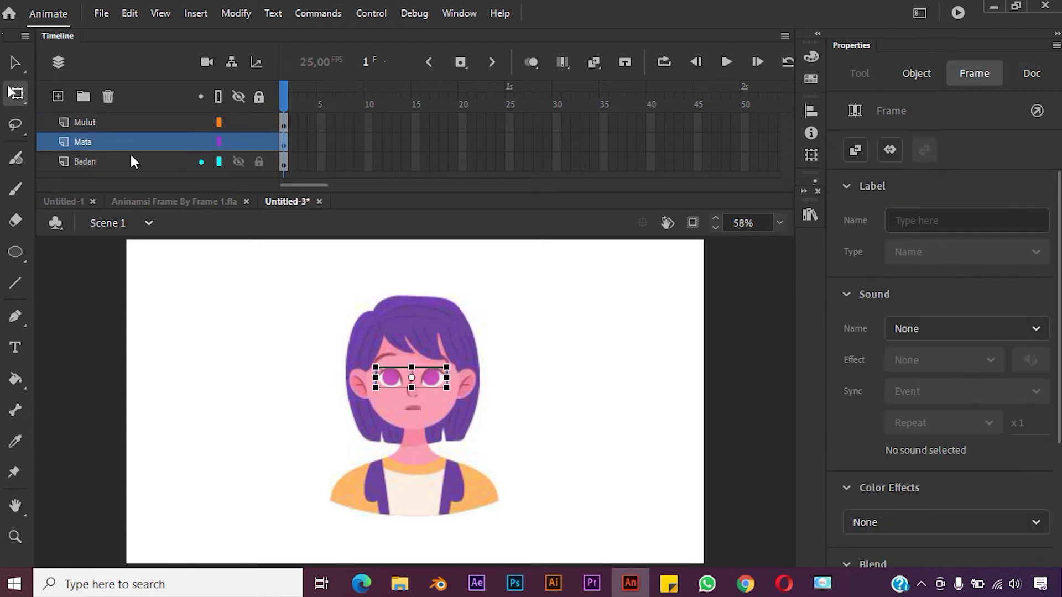
pyautogui.click(128, 160)
pyautogui.click(113, 123)
pyautogui.click(132, 142)
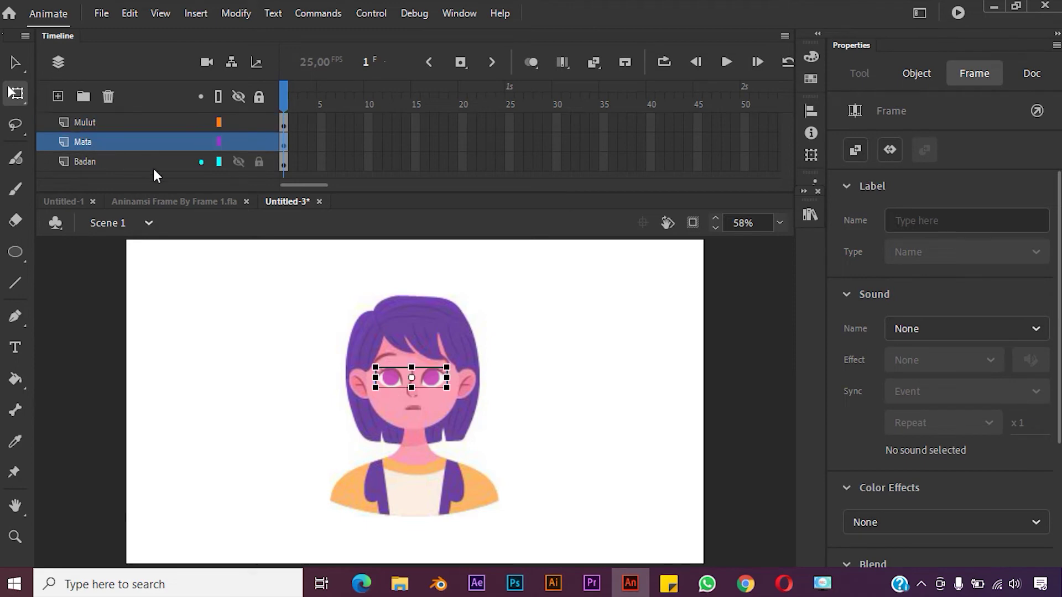
pyautogui.click(545, 390)
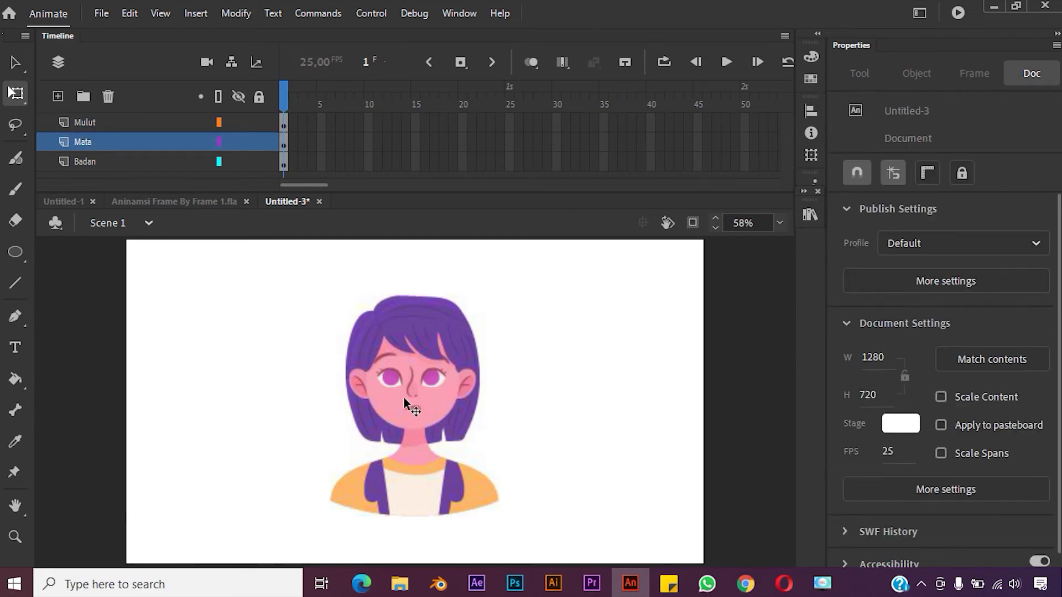
# - Check which character part sits on each of the Badan, Mata and Mulut layers by highlighting their artwork on the stage
pyautogui.click(143, 162)
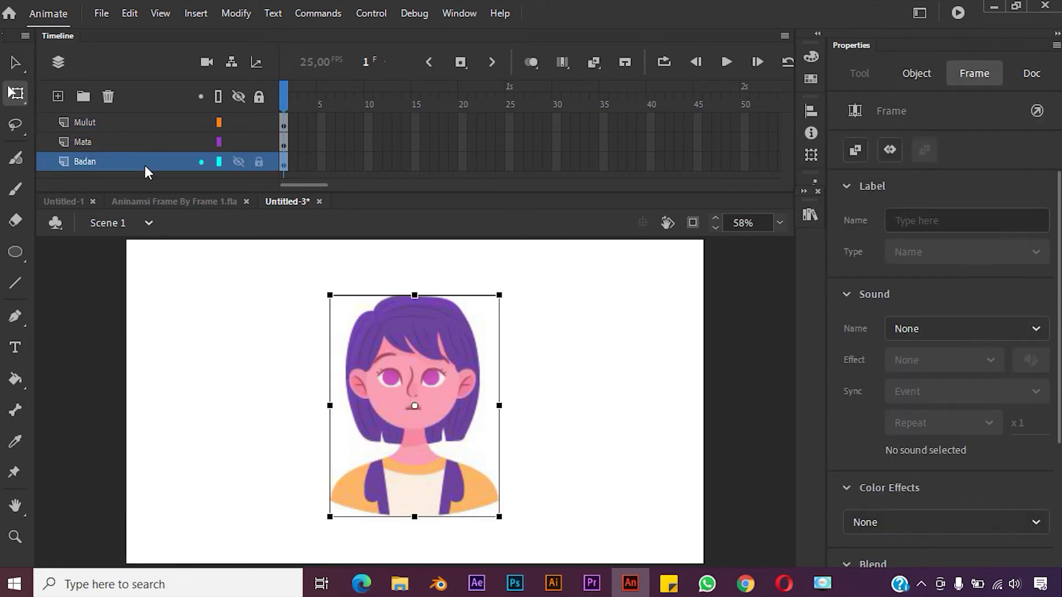
pyautogui.click(141, 141)
pyautogui.click(142, 124)
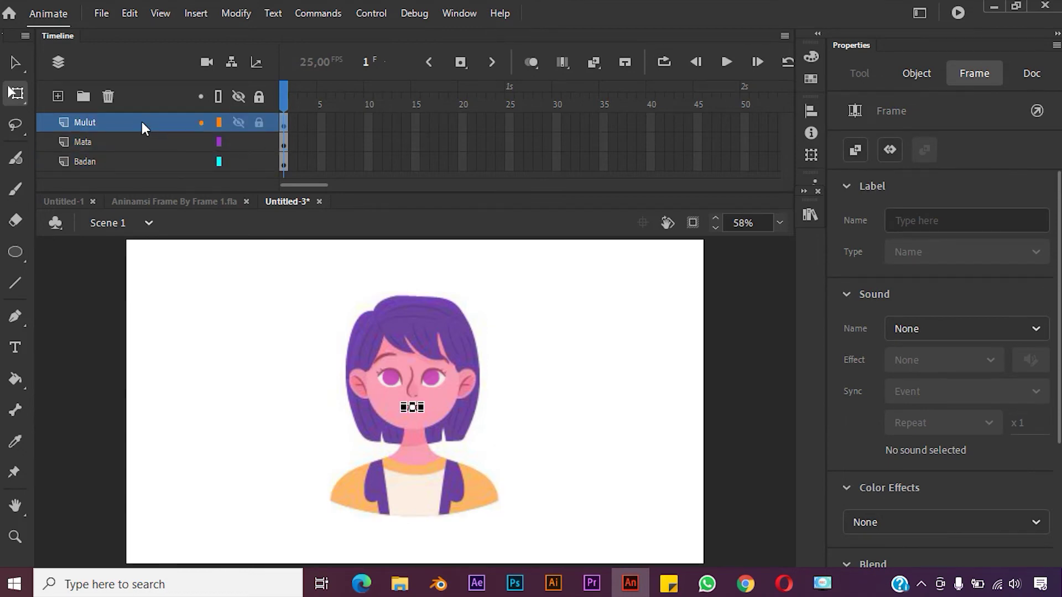
pyautogui.click(137, 143)
pyautogui.click(133, 162)
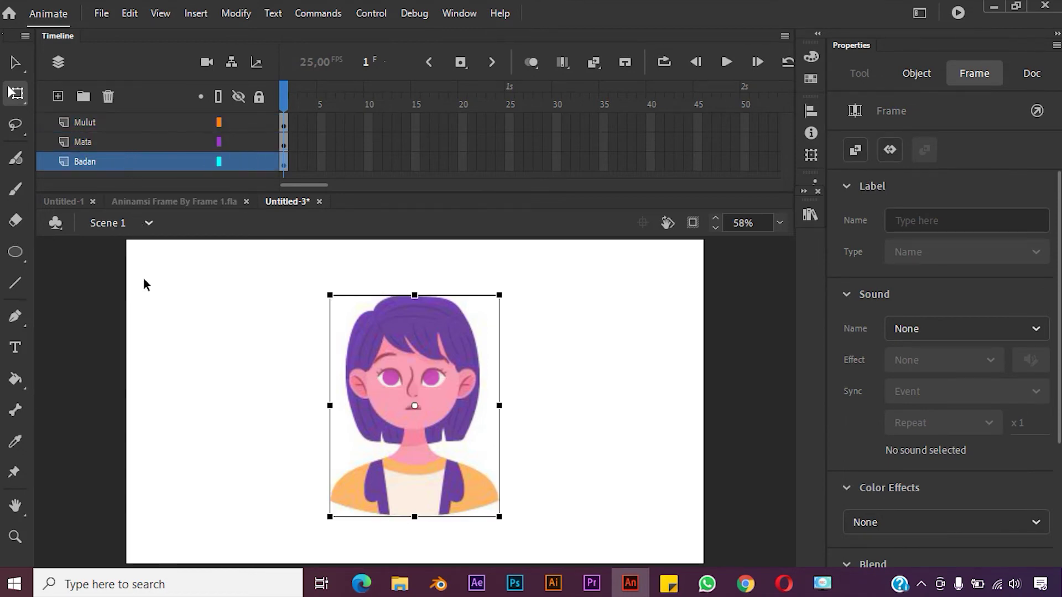
pyautogui.click(243, 396)
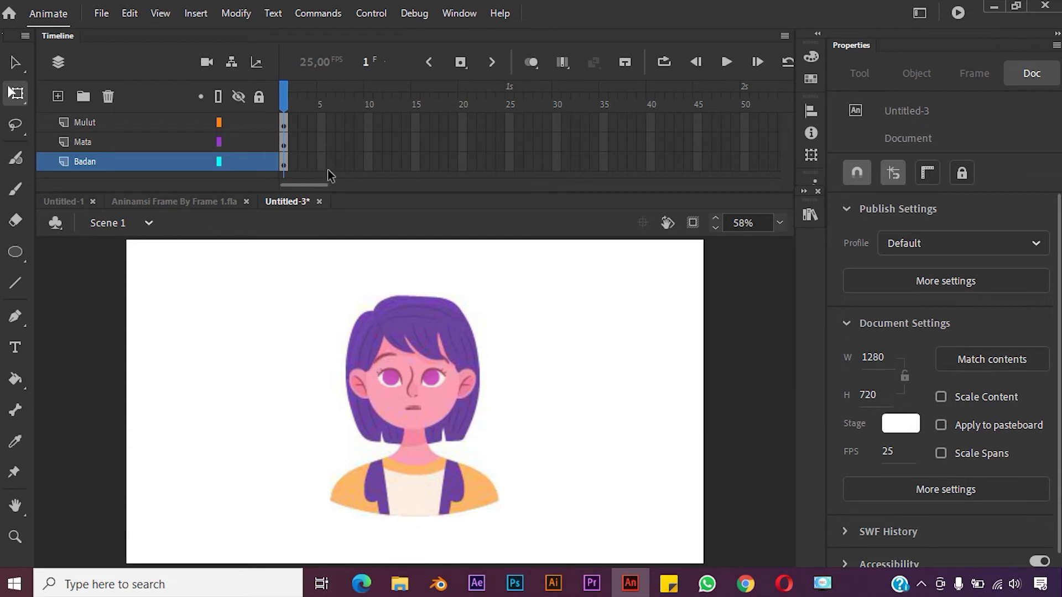
pyautogui.click(415, 142)
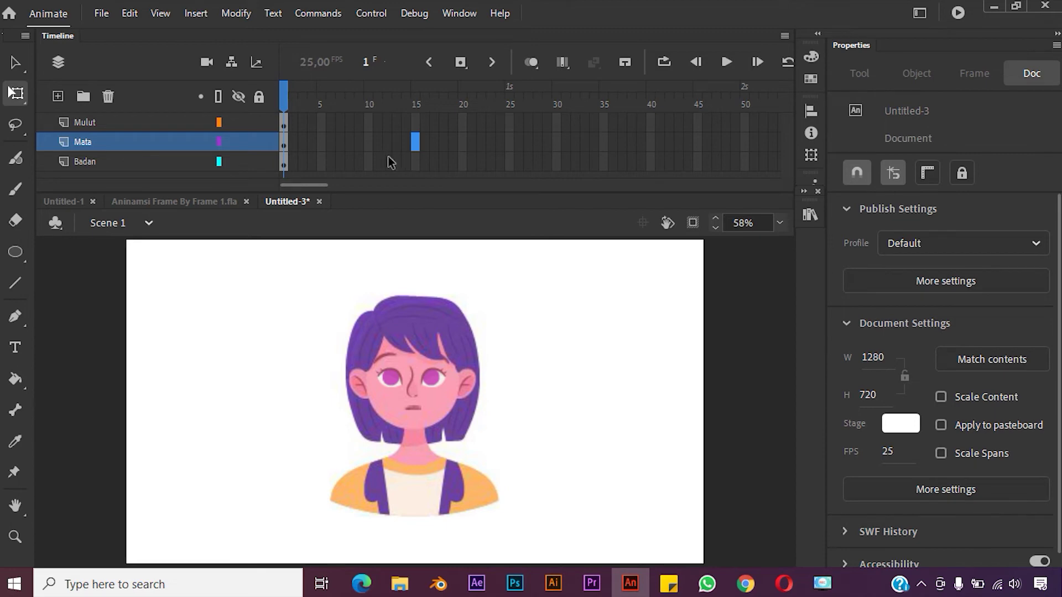
pyautogui.click(142, 125)
pyautogui.click(142, 143)
pyautogui.click(136, 161)
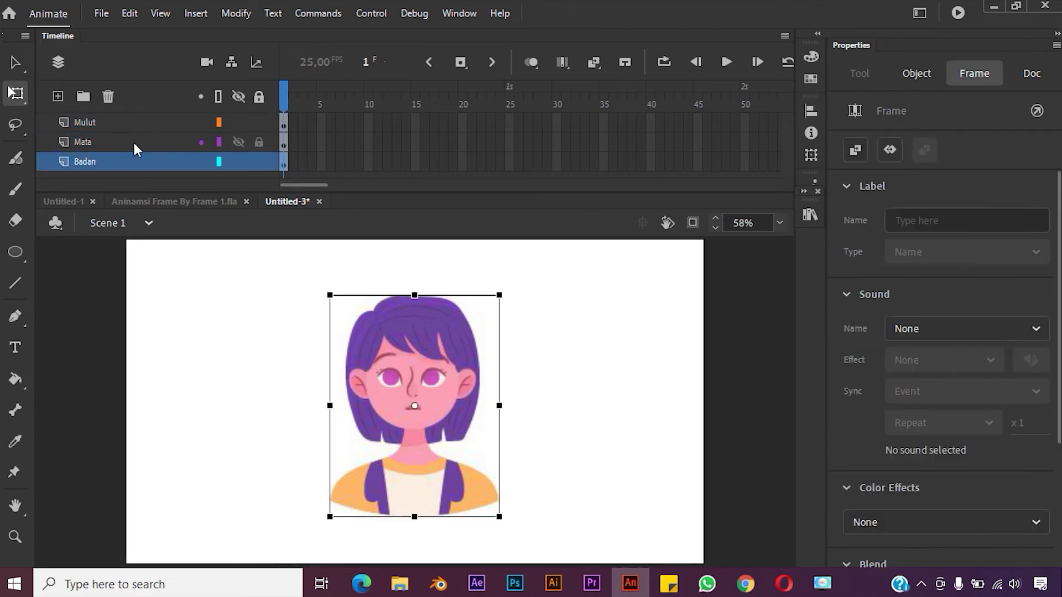
pyautogui.click(133, 142)
pyautogui.click(131, 122)
pyautogui.click(131, 142)
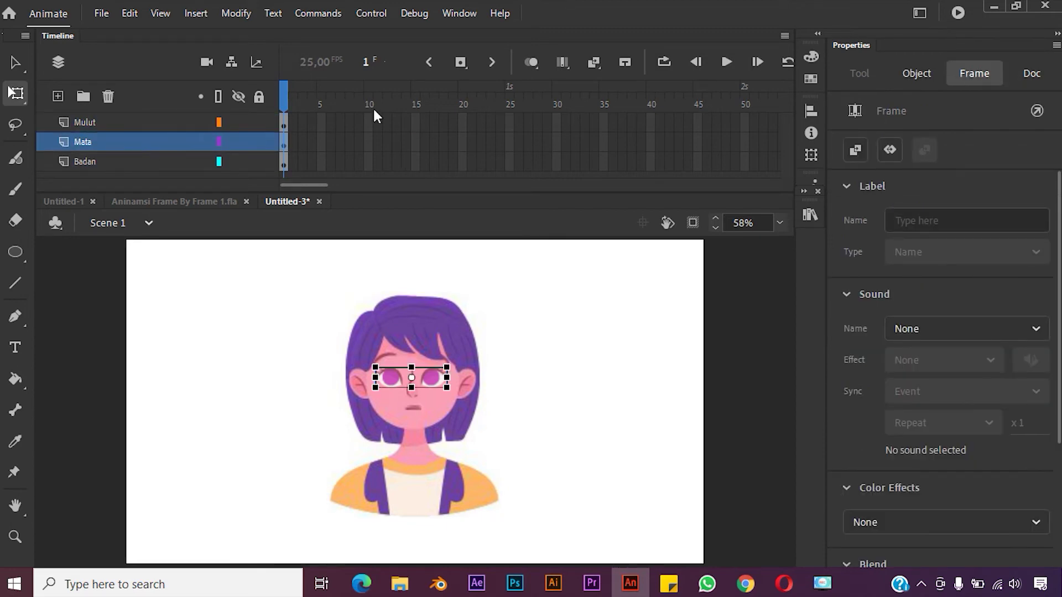
# - Insert a keyframe at frame 15 of the Mata layer and scrub back to frame 9
pyautogui.click(417, 141)
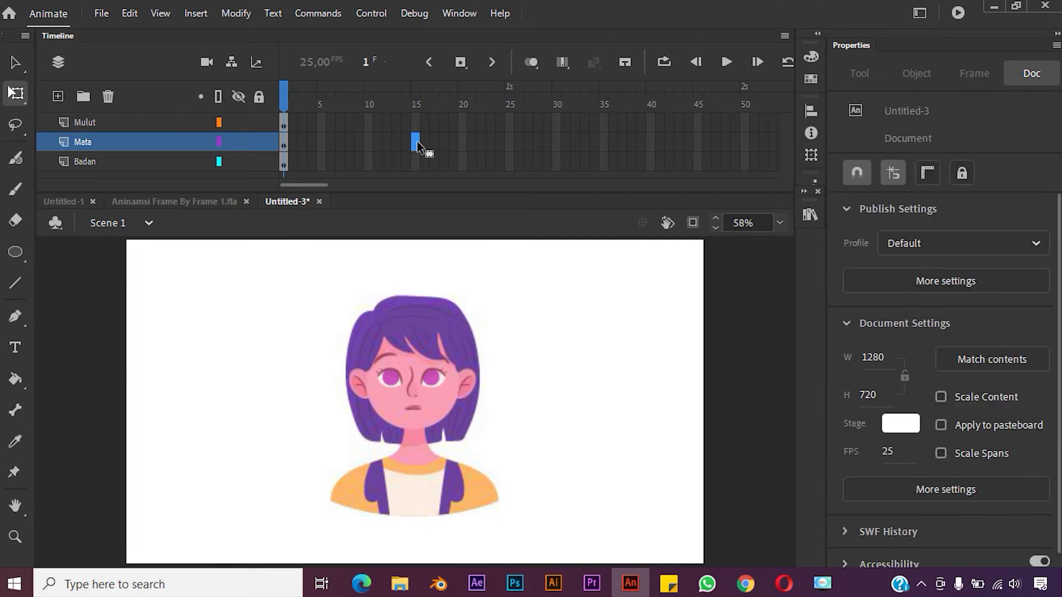
pyautogui.rightClick(416, 142)
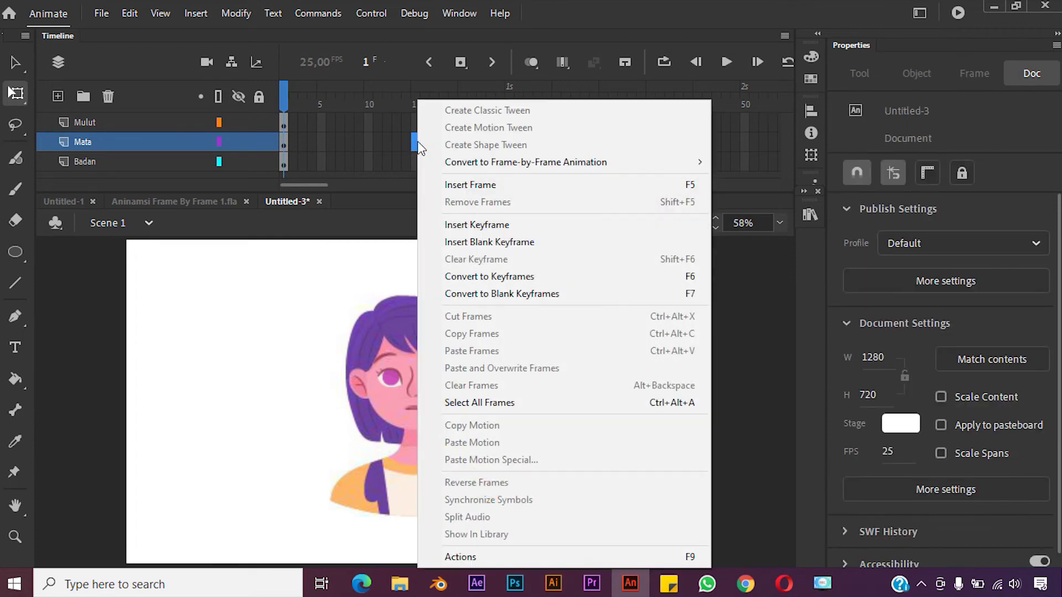
pyautogui.click(480, 222)
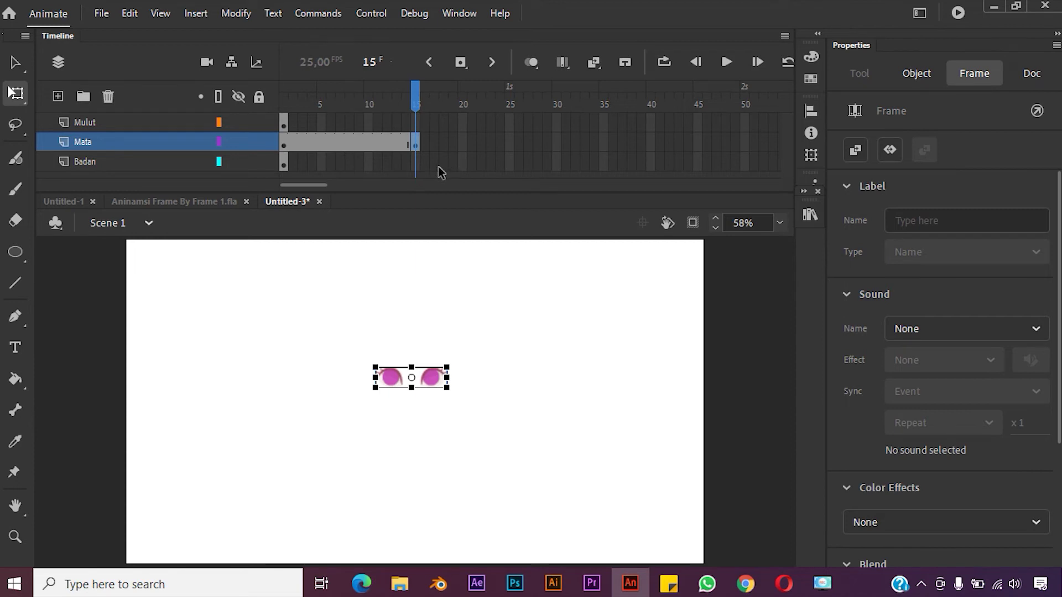
pyautogui.moveTo(415, 102); pyautogui.dragTo(357, 102)
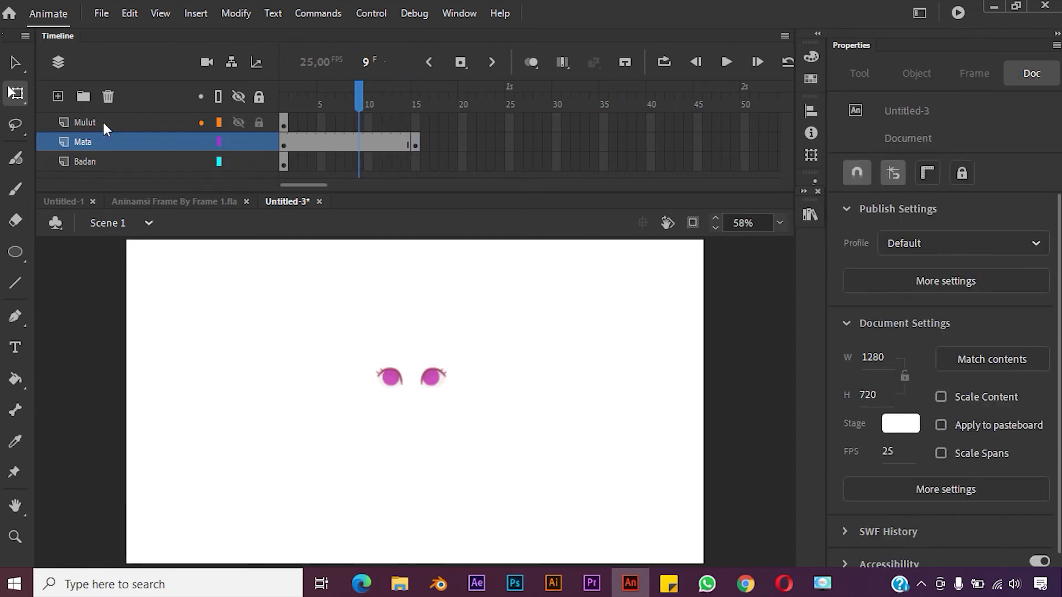
# - Rename the Badan layer as Kepala
pyautogui.click(112, 161)
pyautogui.doubleClick(107, 165)
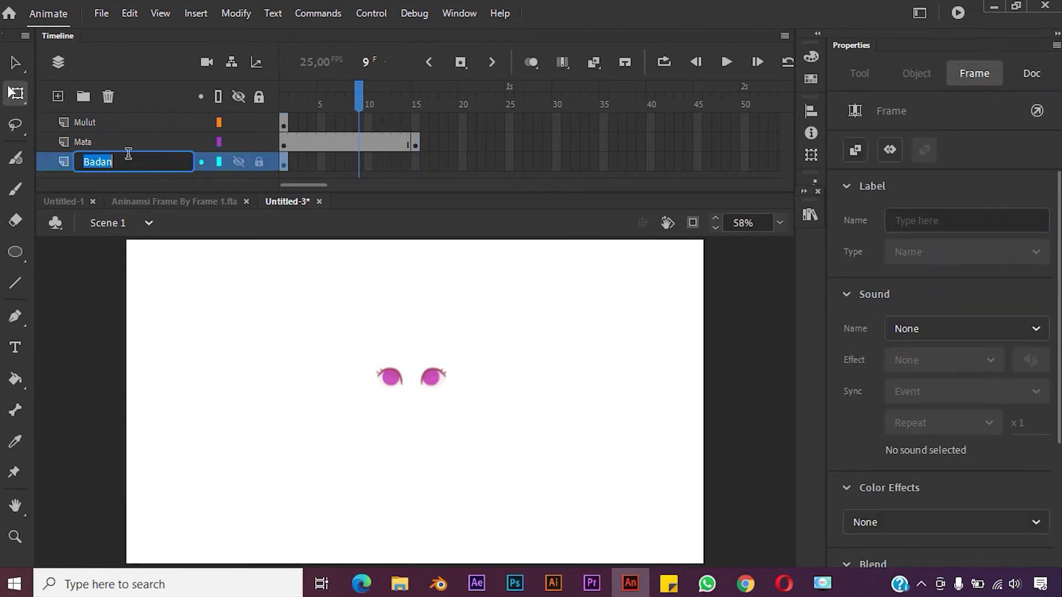
pyautogui.write('KEPAL')
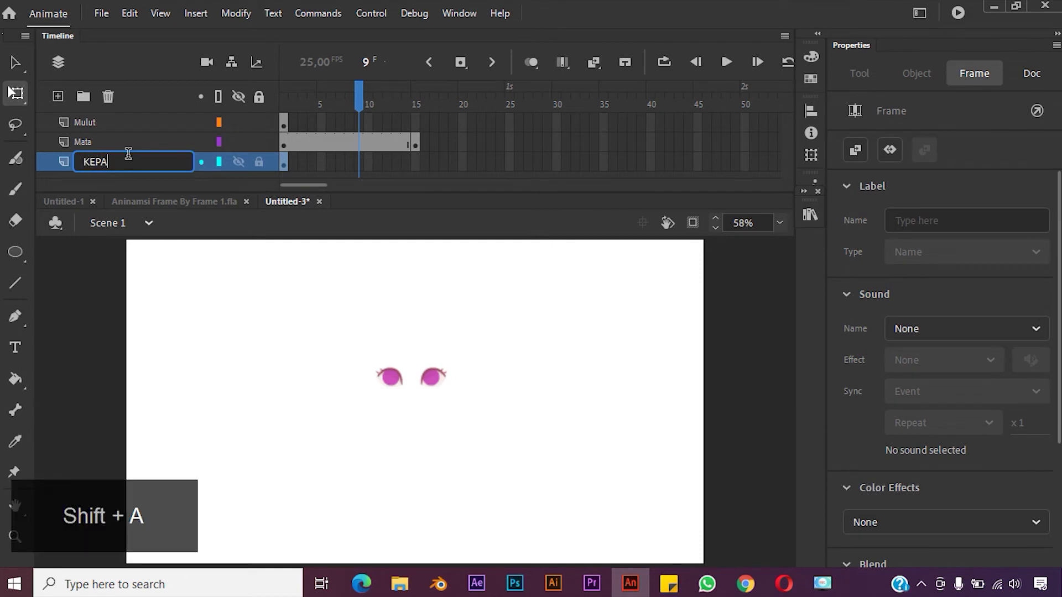
pyautogui.hotkey('shift', 'BackSpace')
pyautogui.hotkey('shift', 'BackSpace')
pyautogui.hotkey('shift', 'BackSpace')
pyautogui.hotkey('shift', 'BackSpace')
pyautogui.write('epala')
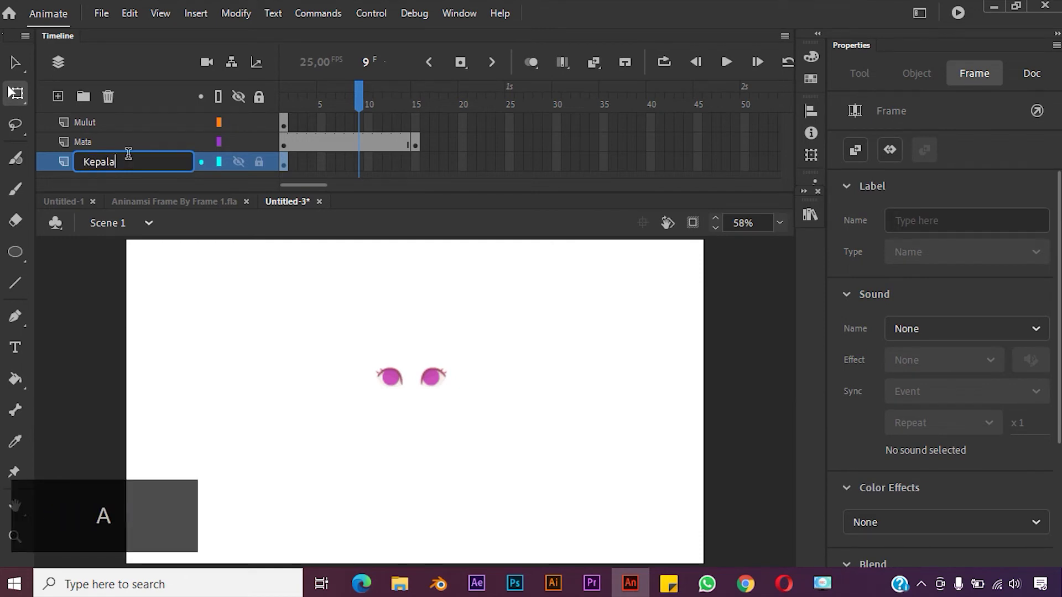
pyautogui.press('Return')
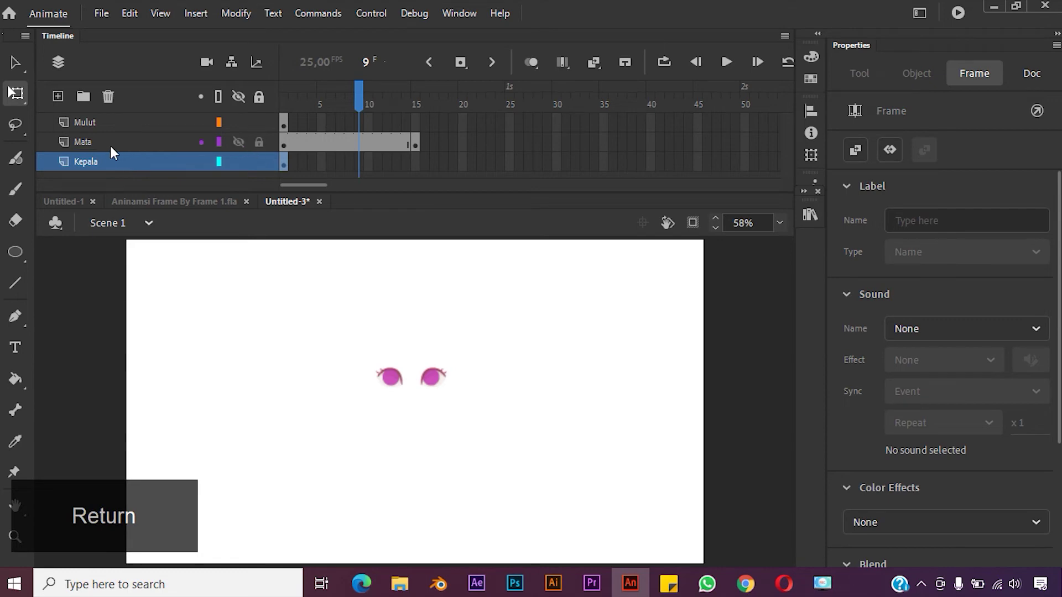
# - Insert a keyframe at frame 50 of the Kepala layer so the head artwork spans the timeline up to that frame
pyautogui.moveTo(360, 94); pyautogui.dragTo(276, 114)
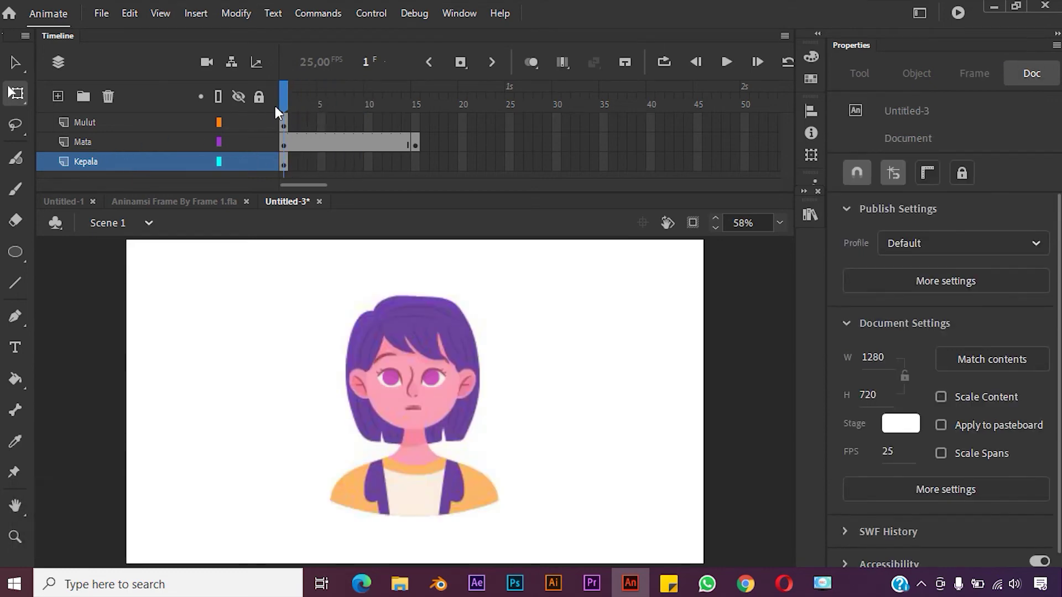
pyautogui.click(416, 161)
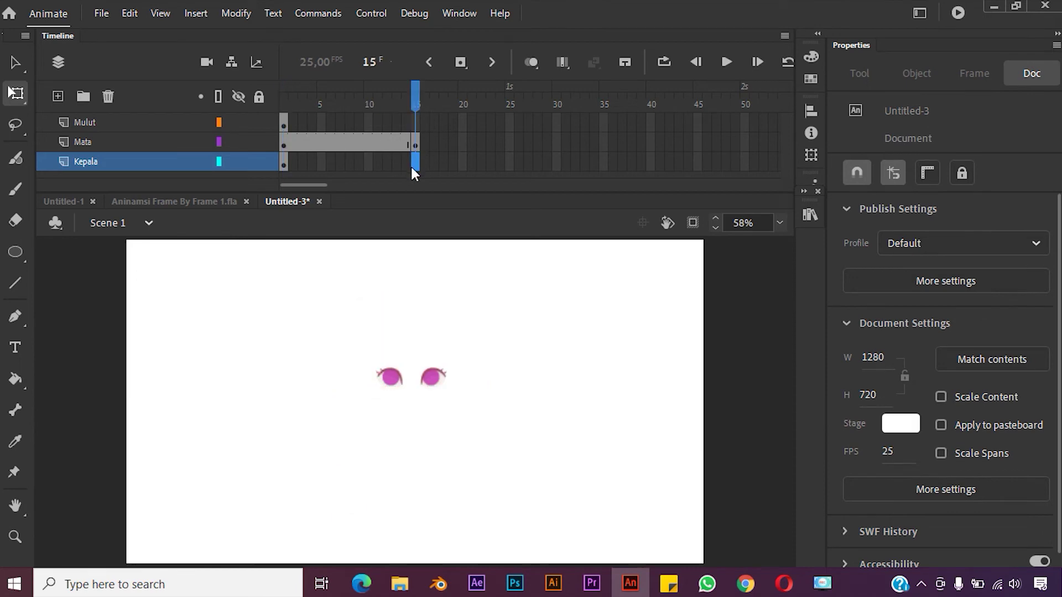
pyautogui.click(417, 121)
pyautogui.moveTo(415, 106)
pyautogui.mouseDown()
pyautogui.moveTo(292, 107)
pyautogui.moveTo(415, 106)
pyautogui.mouseUp()
pyautogui.click(418, 161)
pyautogui.click(744, 162)
pyautogui.click(746, 89)
pyautogui.click(505, 164)
pyautogui.click(745, 161)
pyautogui.rightClick(743, 159)
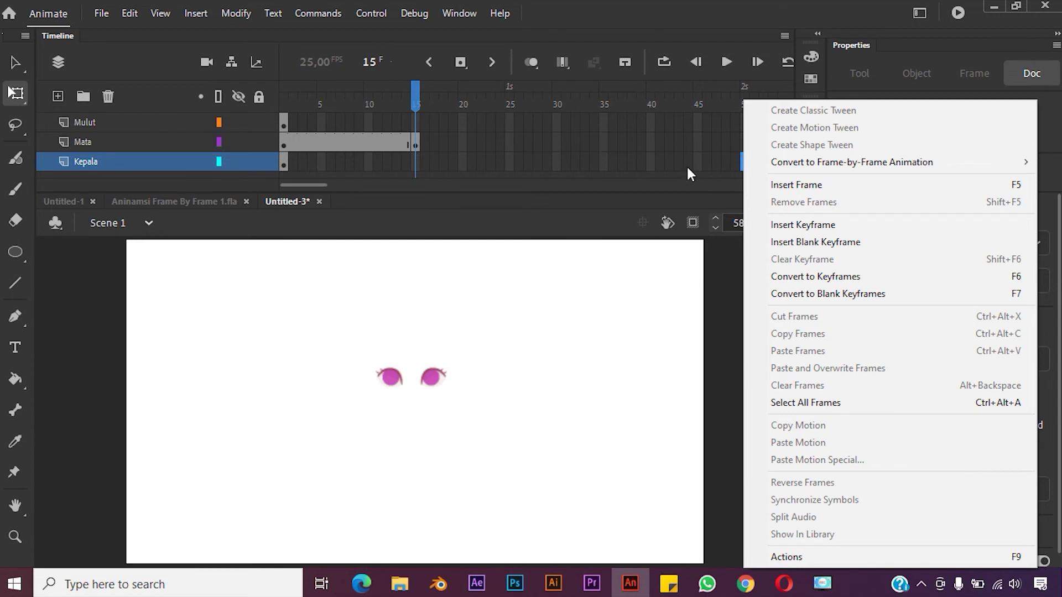
pyautogui.click(797, 227)
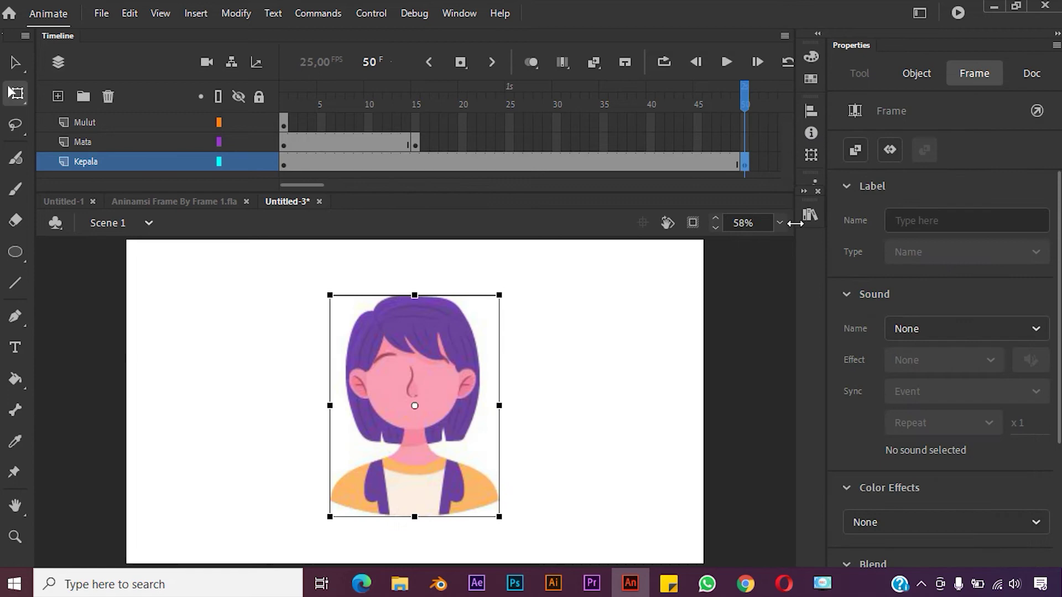
pyautogui.click(763, 164)
pyautogui.click(745, 165)
pyautogui.rightClick(748, 164)
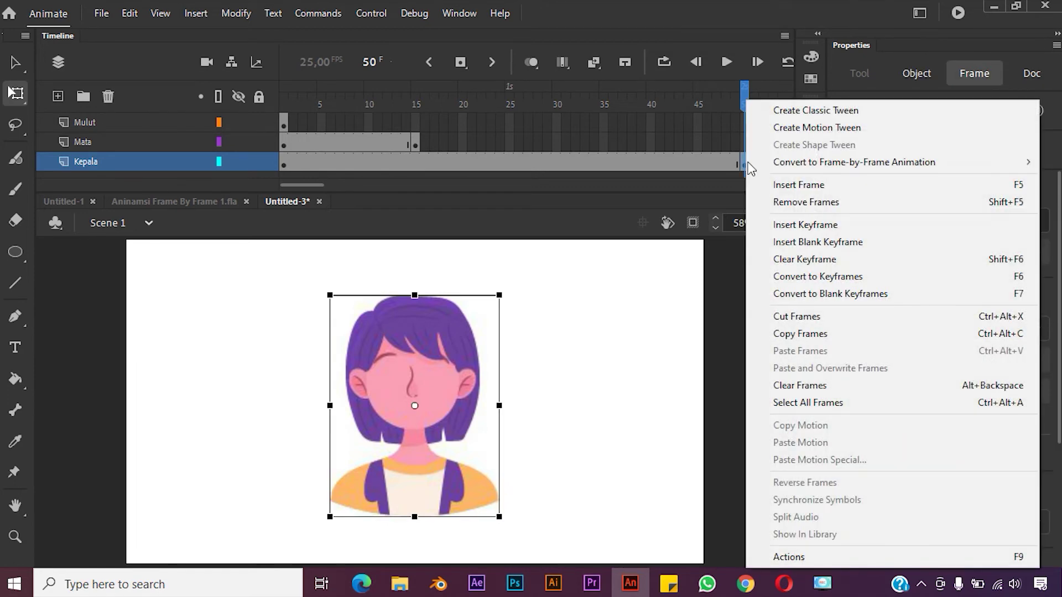
pyautogui.click(636, 365)
pyautogui.click(635, 345)
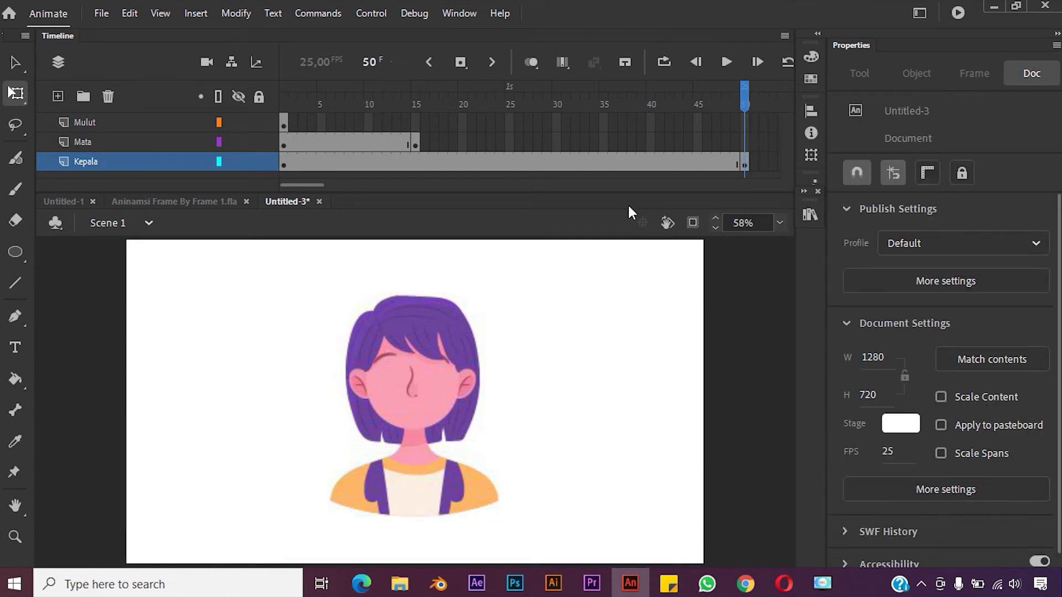
pyautogui.moveTo(744, 93)
pyautogui.mouseDown()
pyautogui.moveTo(695, 95)
pyautogui.moveTo(744, 98)
pyautogui.mouseUp()
pyautogui.click(416, 144)
pyautogui.moveTo(417, 142); pyautogui.dragTo(705, 138)
pyautogui.click(415, 137)
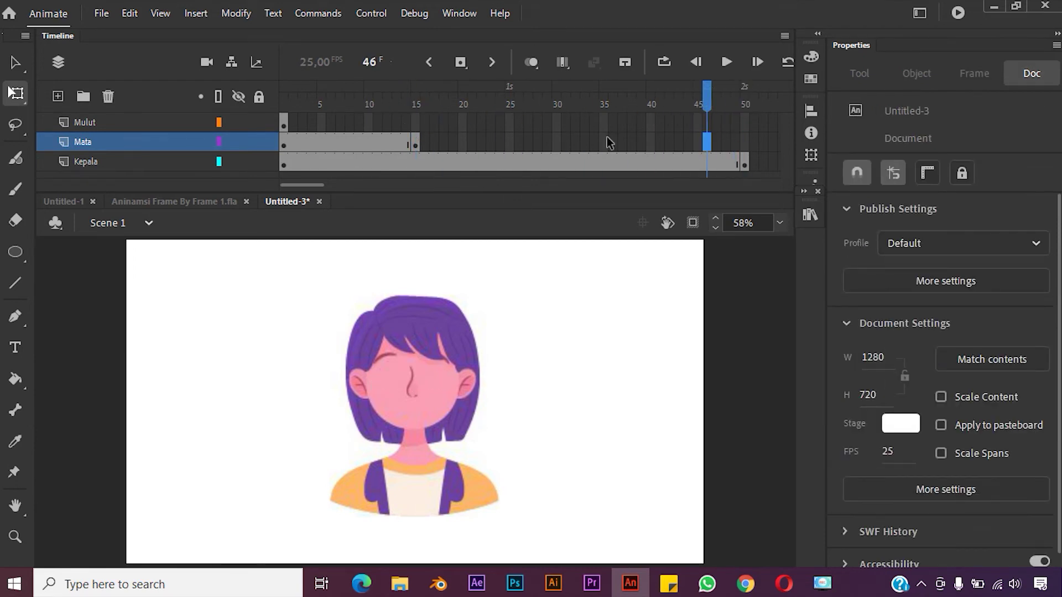
# - Extend the mouth artwork on the Mulut layer by inserting a frame at frame 20, and deselect it
pyautogui.click(415, 123)
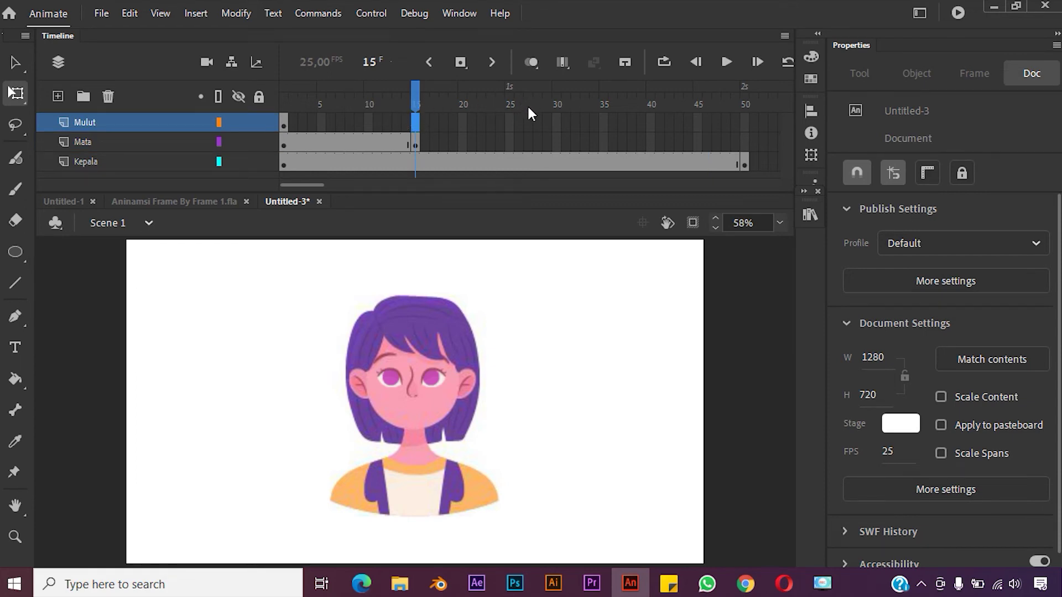
pyautogui.click(462, 123)
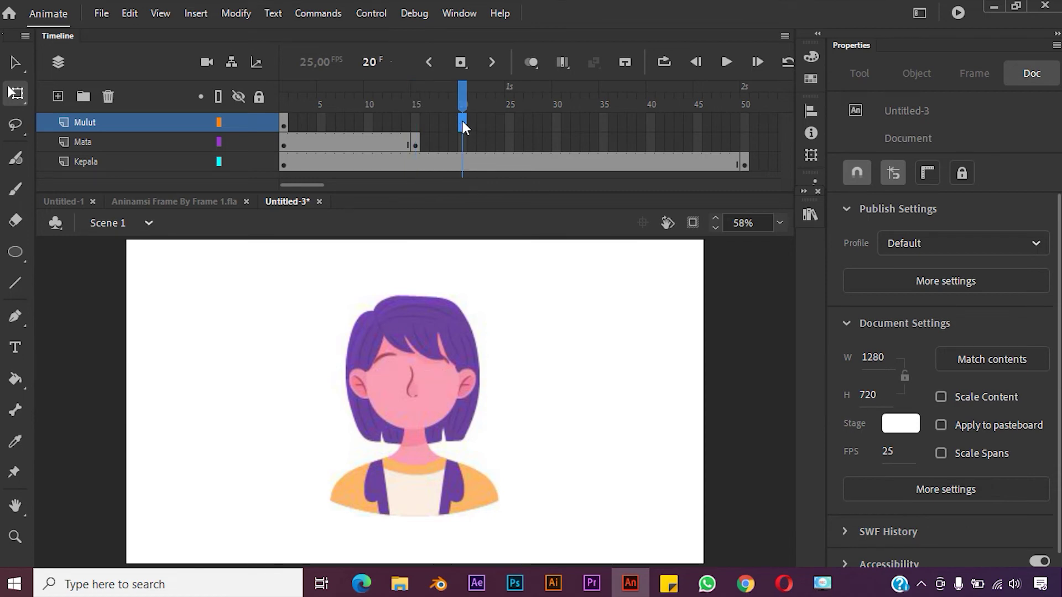
pyautogui.rightClick(462, 123)
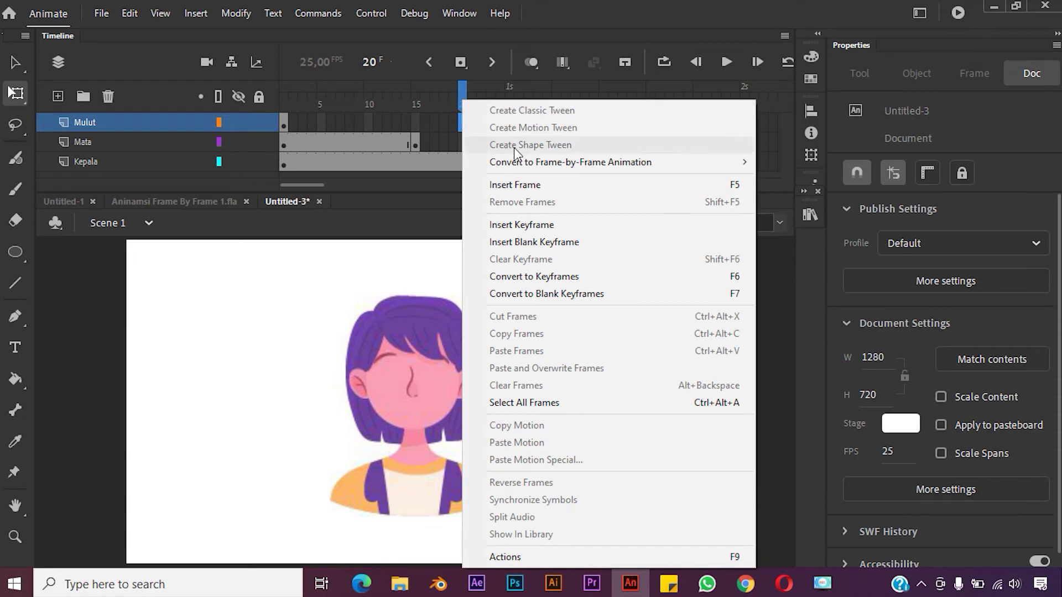
pyautogui.click(520, 186)
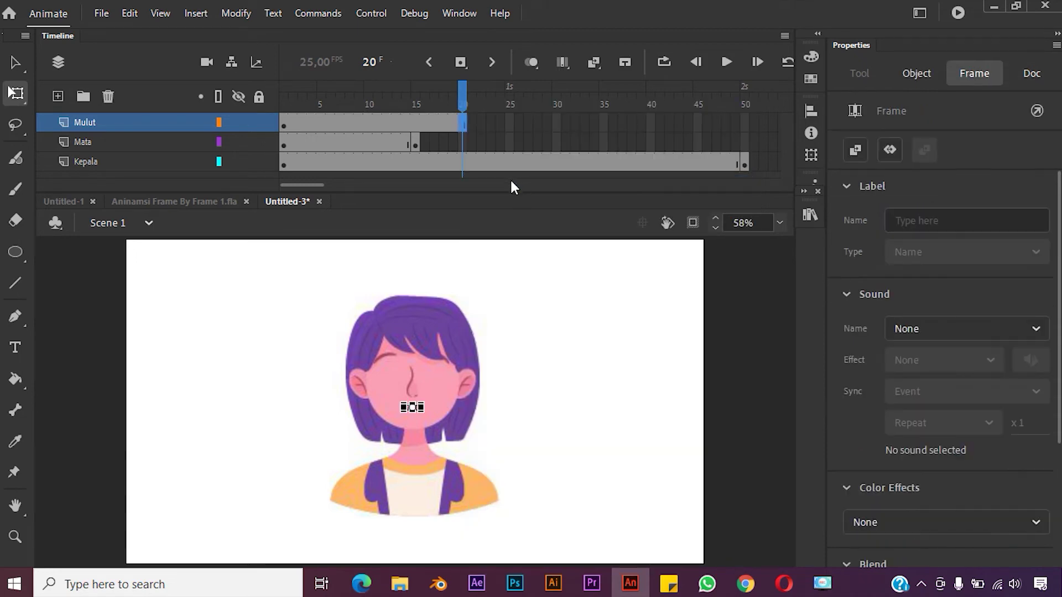
pyautogui.click(572, 339)
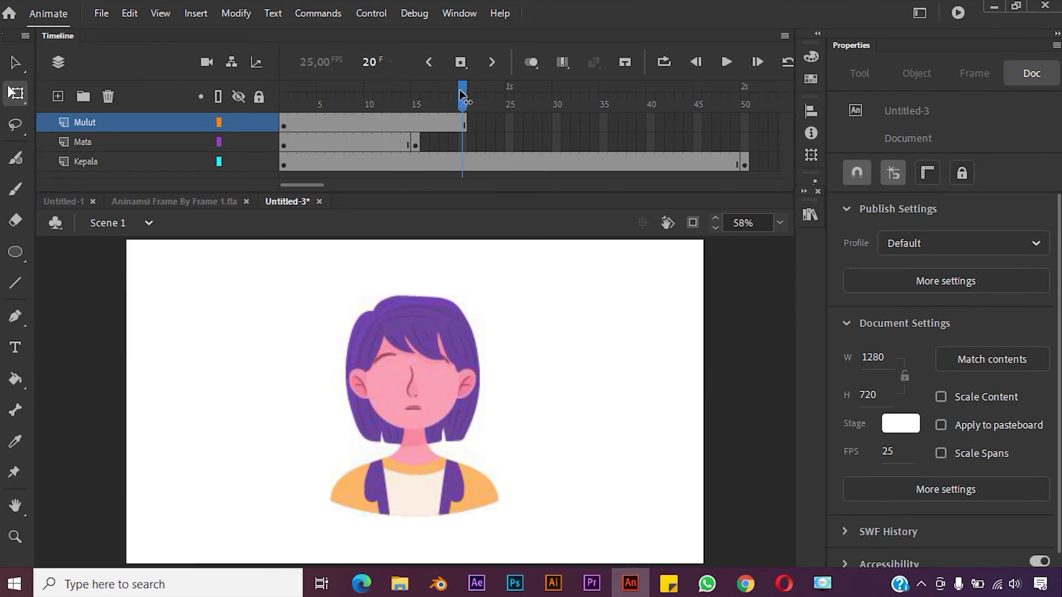
# - Place mata kedip.png from the library on the Mata layer's keyframe at frame 15, at about X 675, Y 349
pyautogui.moveTo(463, 96); pyautogui.dragTo(416, 98)
pyautogui.click(420, 145)
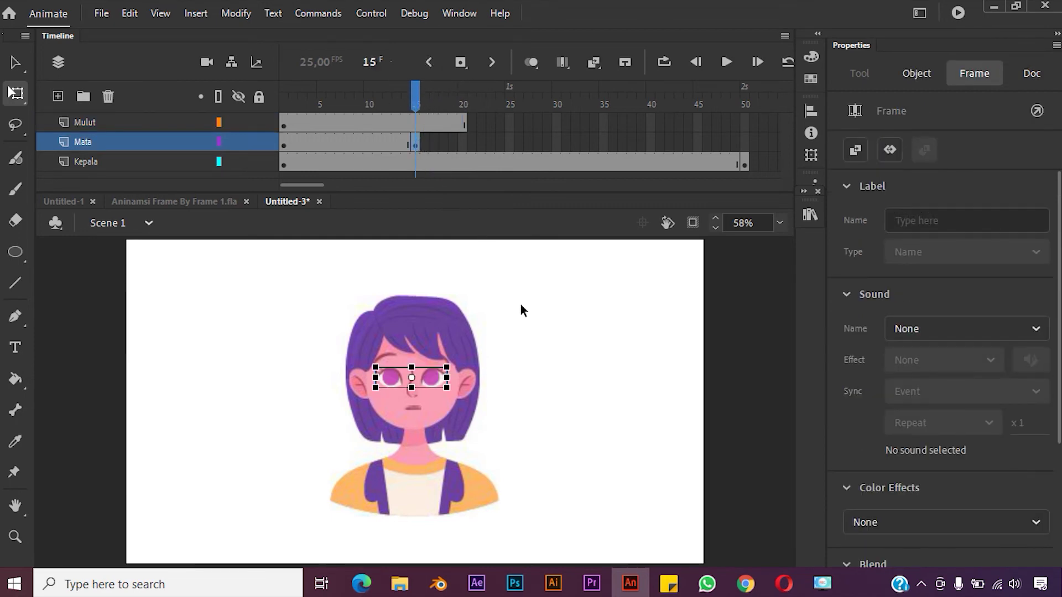
pyautogui.click(540, 332)
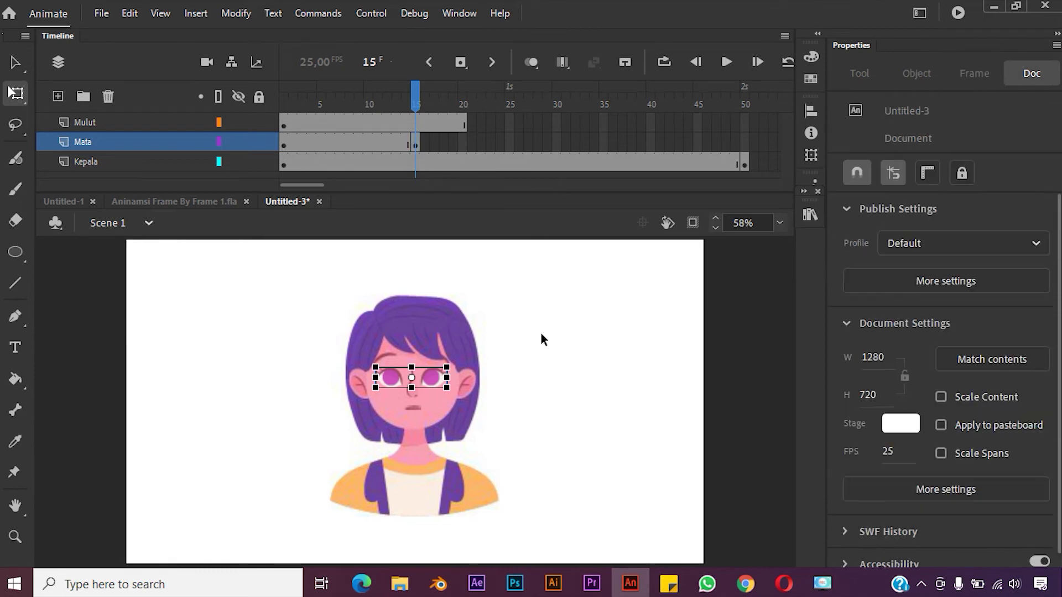
pyautogui.click(416, 145)
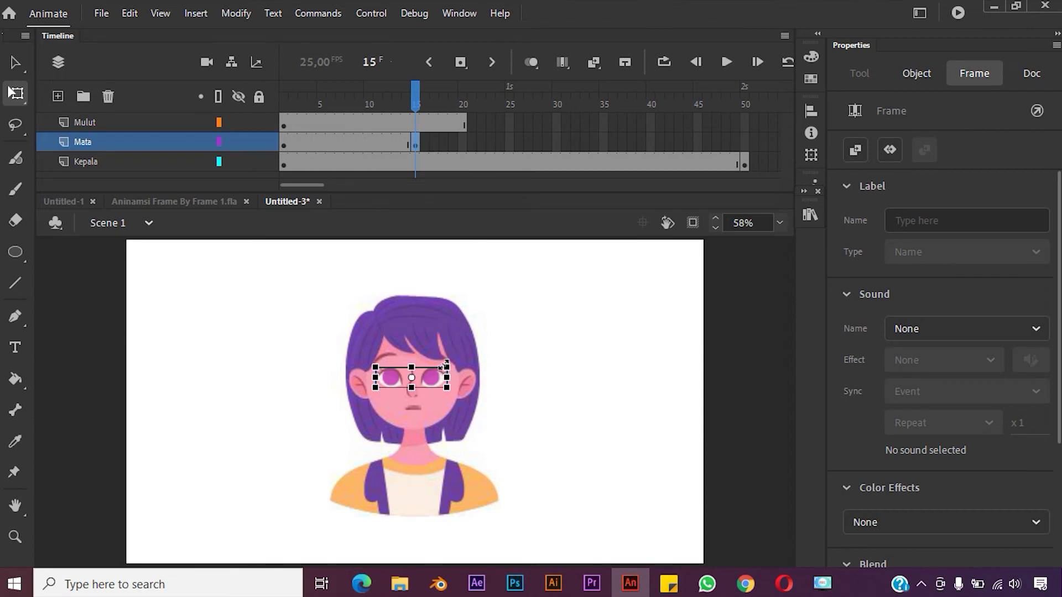
pyautogui.scroll(3, 445, 369)
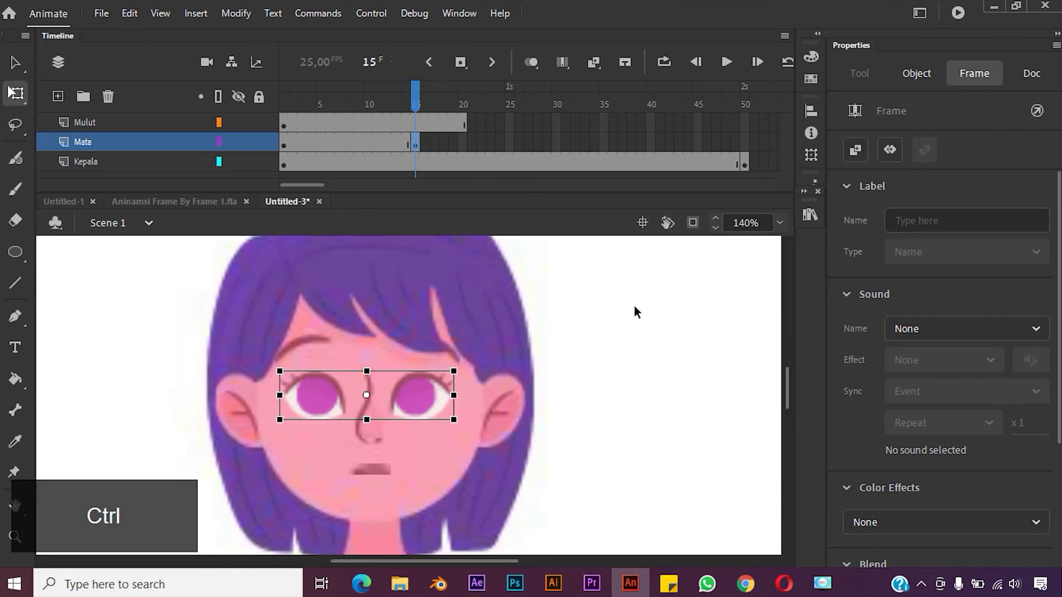
pyautogui.click(810, 214)
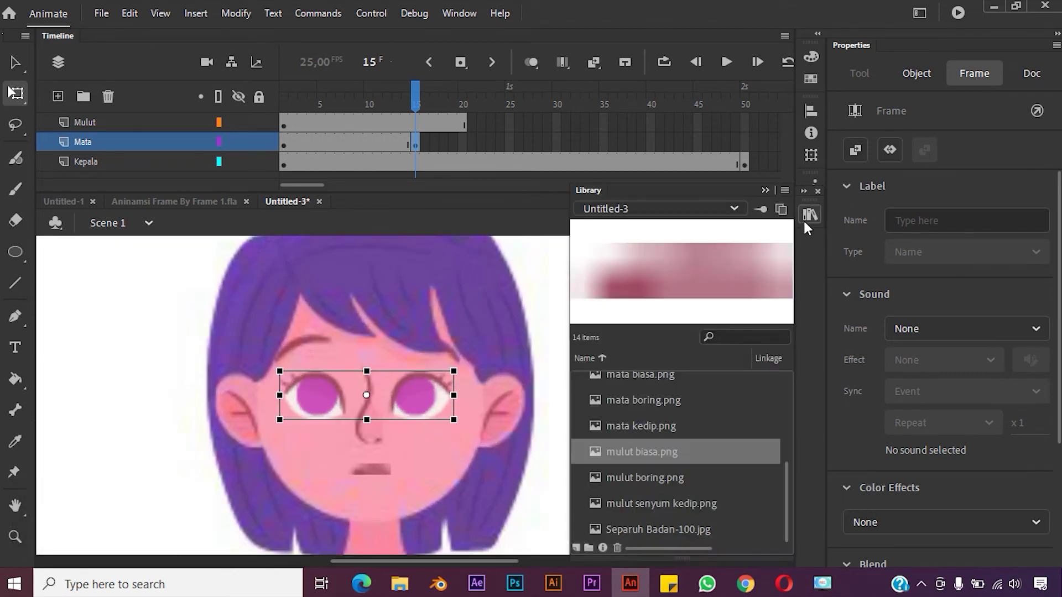
pyautogui.click(700, 426)
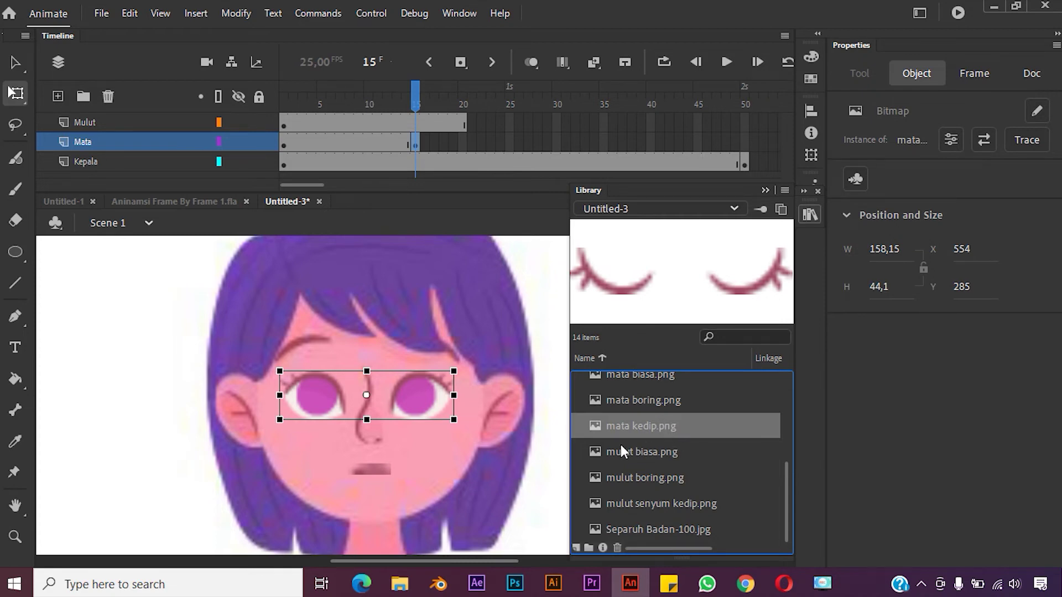
pyautogui.moveTo(644, 427); pyautogui.dragTo(508, 450)
pyautogui.moveTo(444, 449); pyautogui.dragTo(443, 447)
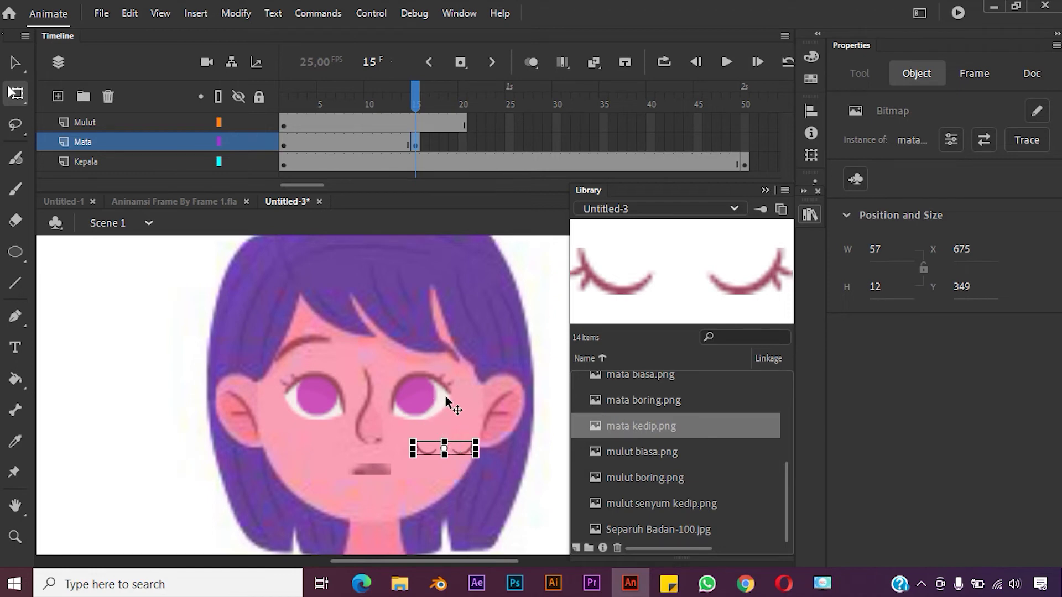
pyautogui.click(425, 398)
pyautogui.hotkey('ctrl', 'z')
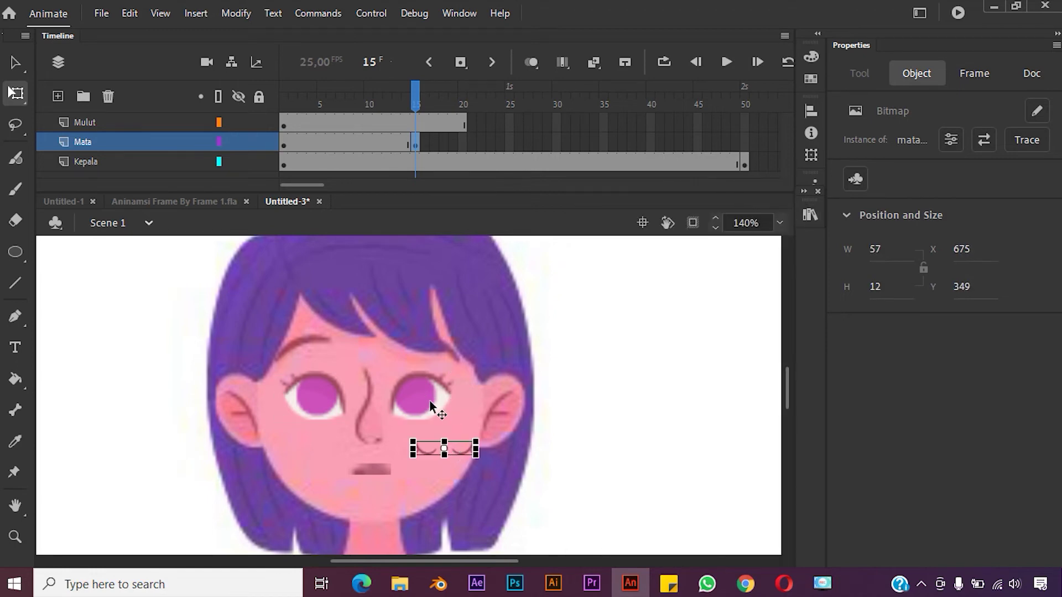
# - Delete the open-eyes image from frame 15 of the Mata layer and turn on onion skinning for the selected range
pyautogui.click(432, 409)
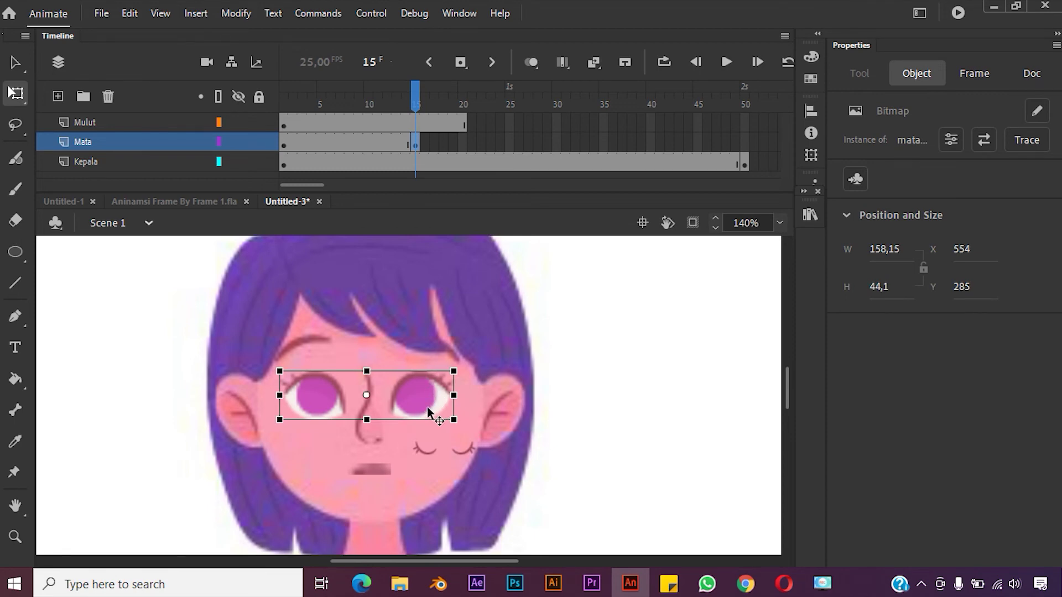
pyautogui.press('Delete')
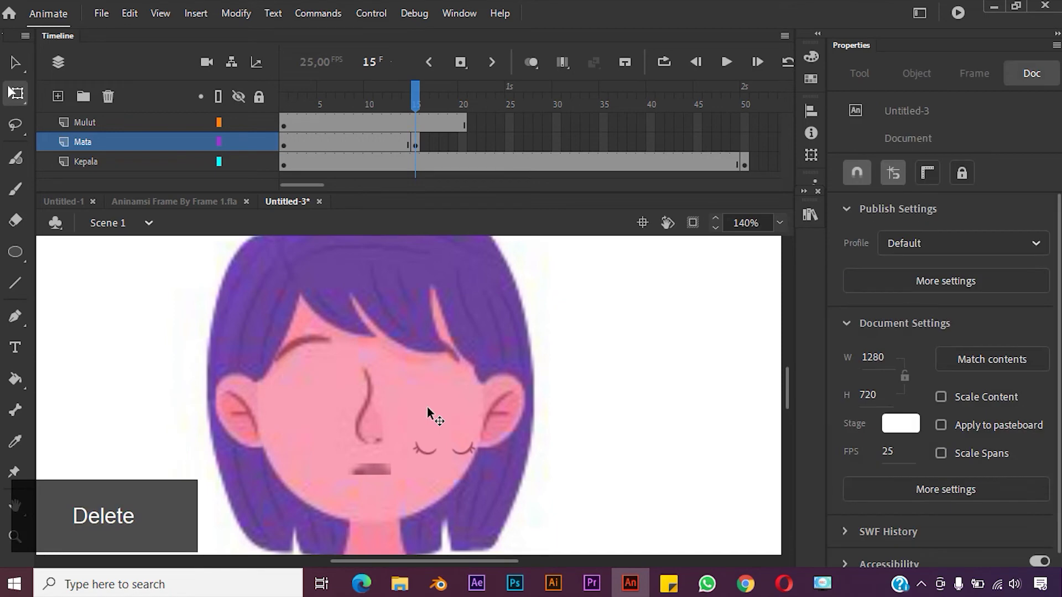
pyautogui.click(528, 63)
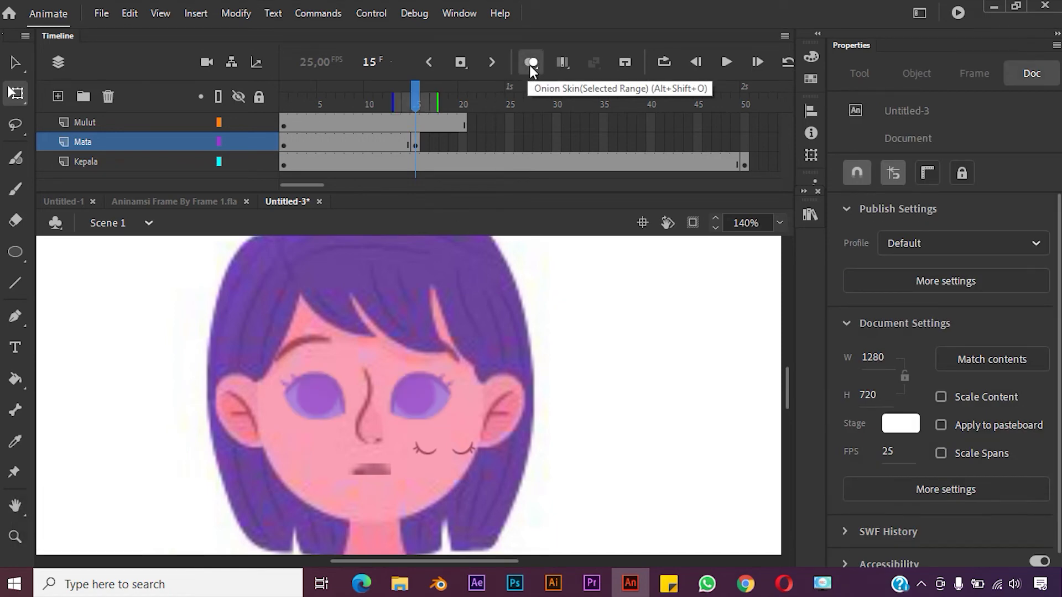
# - Enlarge the closed-eyes image to about 148 by 31 and place it over the onion-skinned eyes at about X 564, Y 304
pyautogui.click(461, 450)
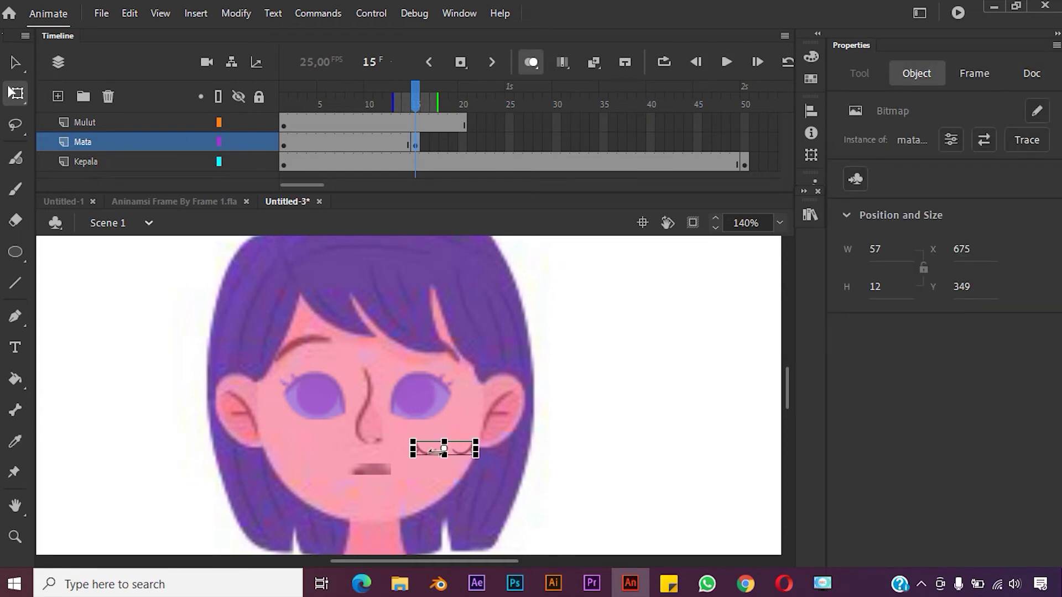
pyautogui.moveTo(413, 441); pyautogui.dragTo(381, 414)
pyautogui.moveTo(486, 461); pyautogui.dragTo(459, 461)
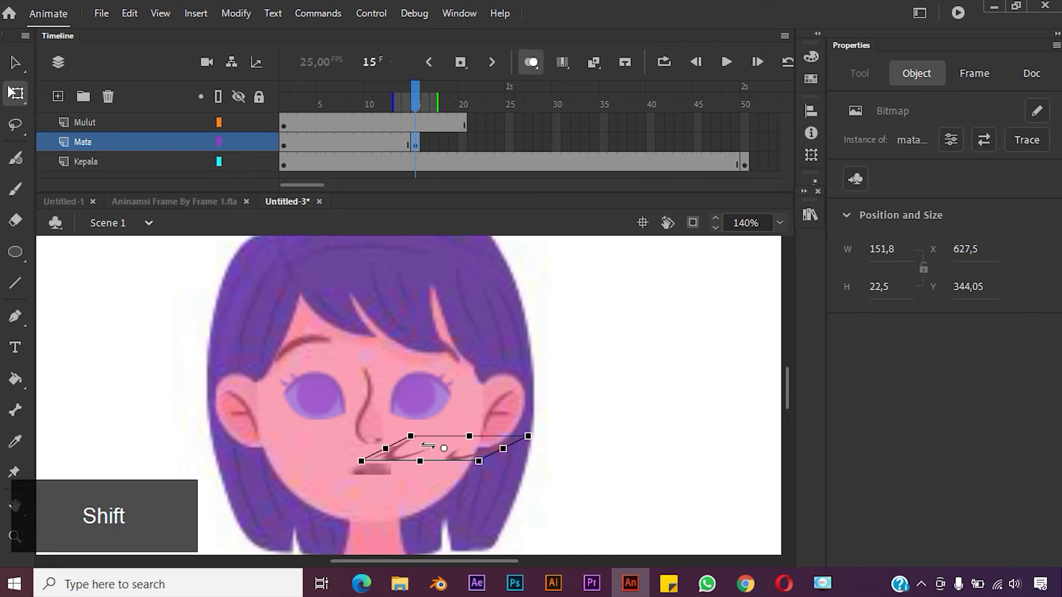
pyautogui.hotkey('ctrl', 'z')
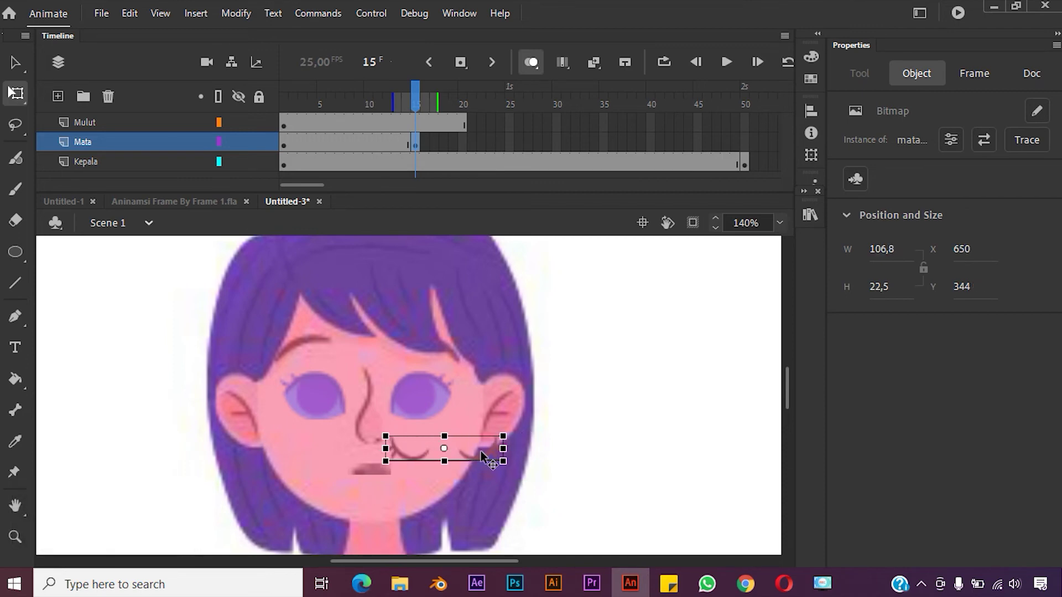
pyautogui.moveTo(486, 450); pyautogui.dragTo(443, 429)
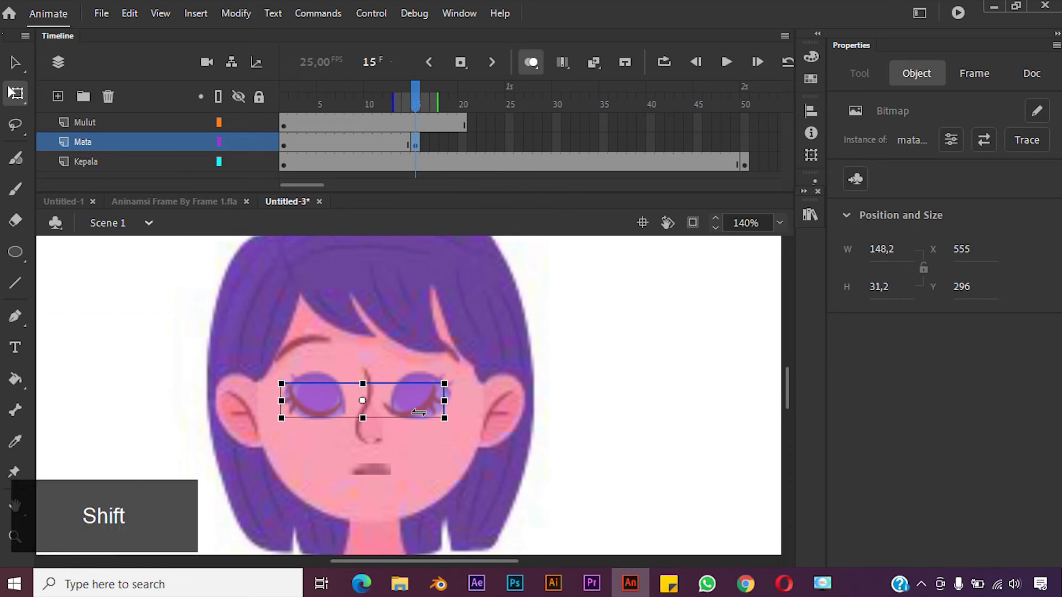
pyautogui.moveTo(407, 414); pyautogui.dragTo(415, 413)
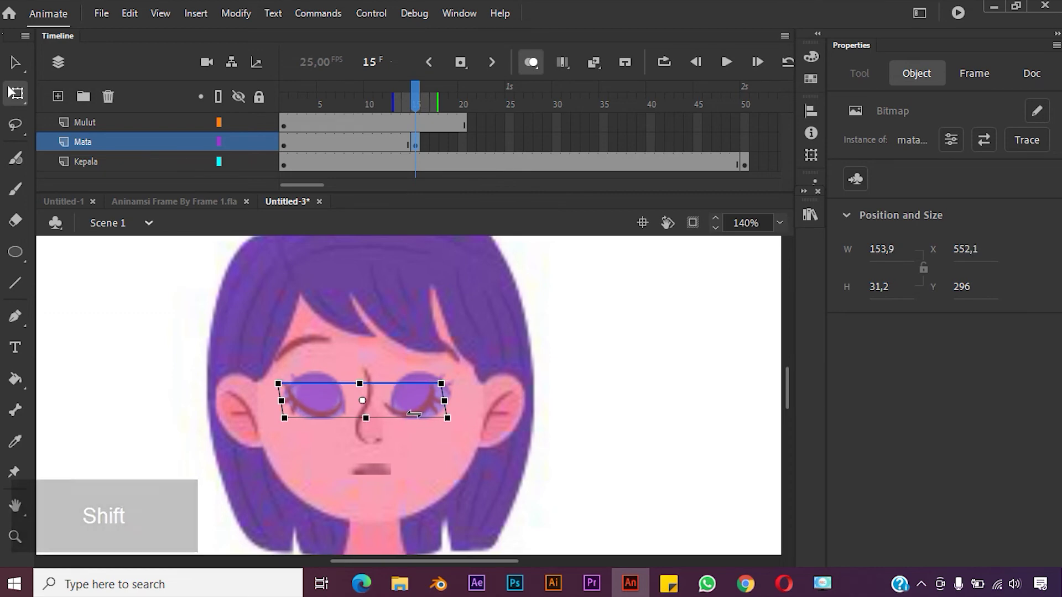
pyautogui.hotkey('ctrl', 'z')
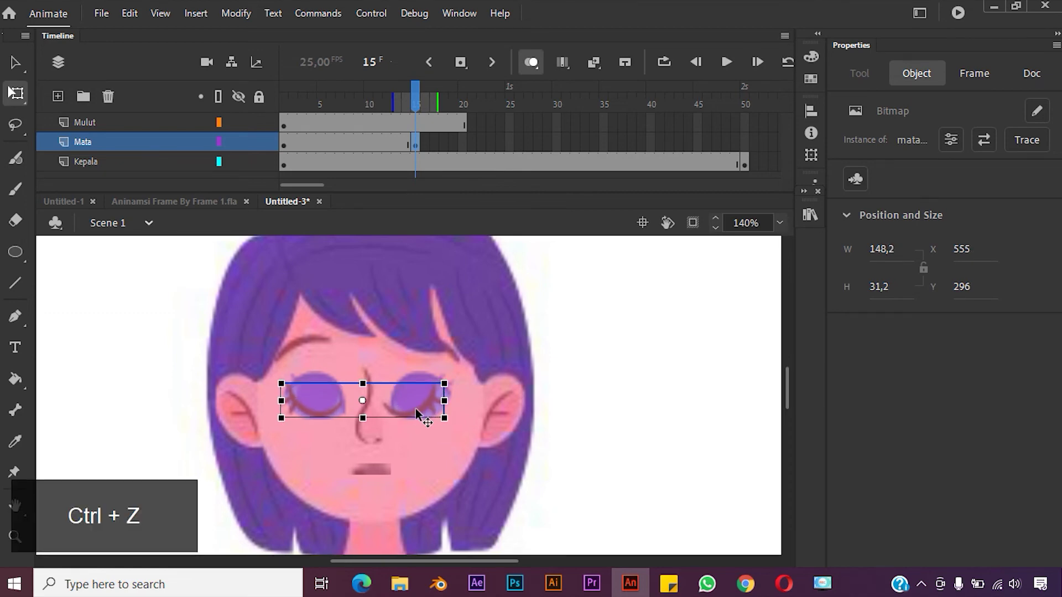
pyautogui.moveTo(424, 407); pyautogui.dragTo(431, 414)
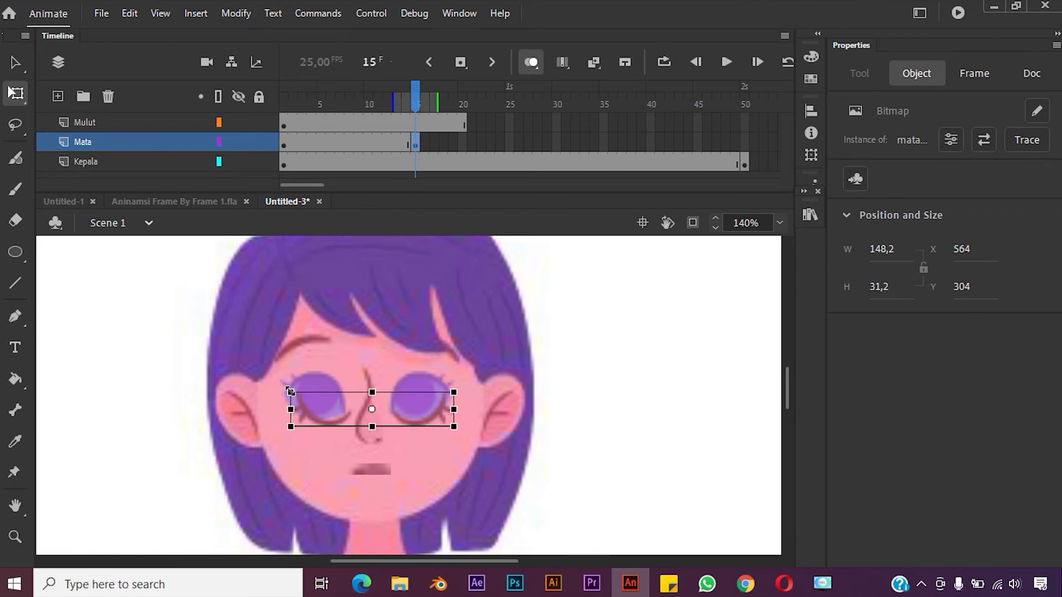
# - Scale the closed-eyes image proportionally to about 172 by 36 and nudge it to X 549, Y 299
pyautogui.press('shift')
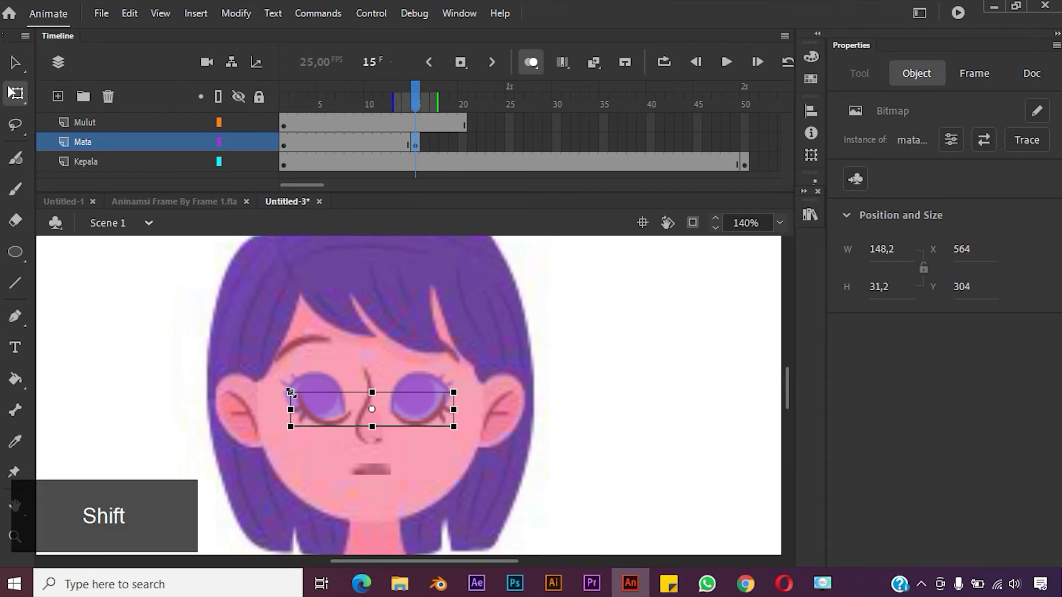
pyautogui.moveTo(290, 392); pyautogui.dragTo(277, 379)
pyautogui.press('shift')
pyautogui.press('Left')
pyautogui.press('Left')
pyautogui.press('Left')
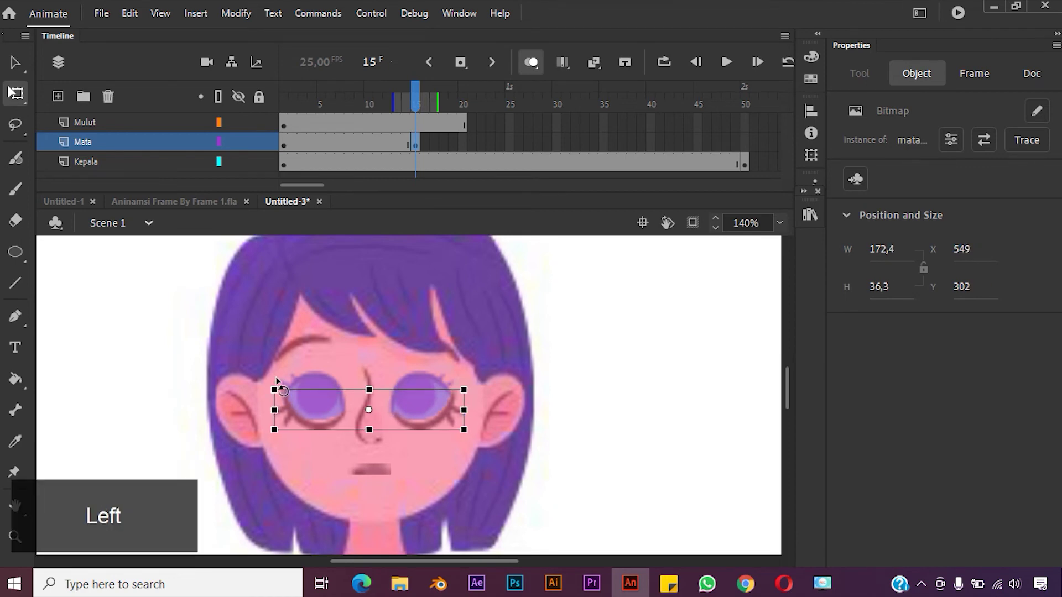
pyautogui.press('Up')
pyautogui.press('Up')
pyautogui.press('Up')
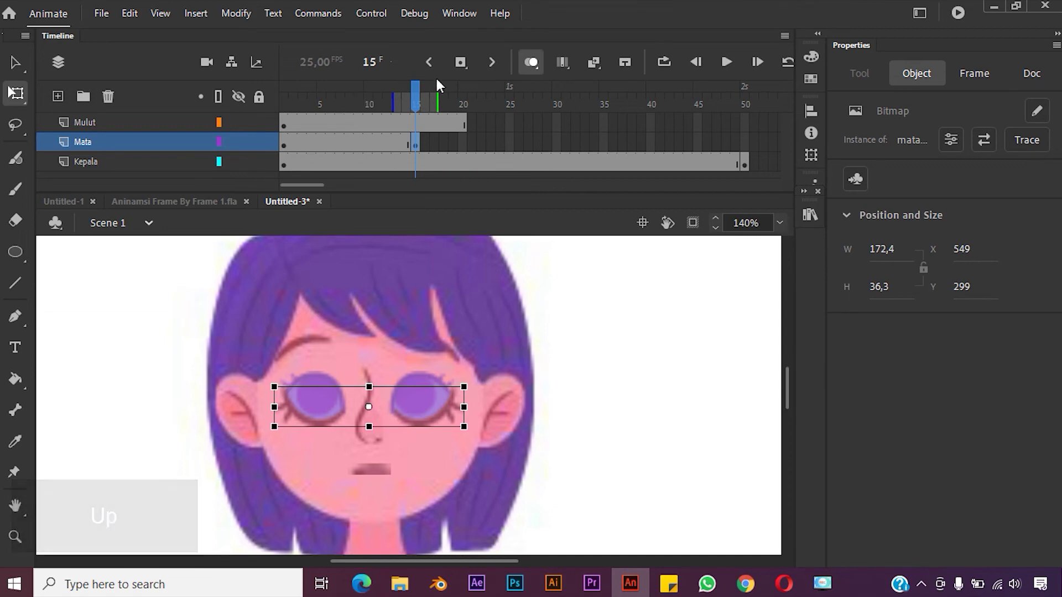
# - Turn off onion skinning and select the keyframe at frame 15 of the Mata layer
pyautogui.click(531, 61)
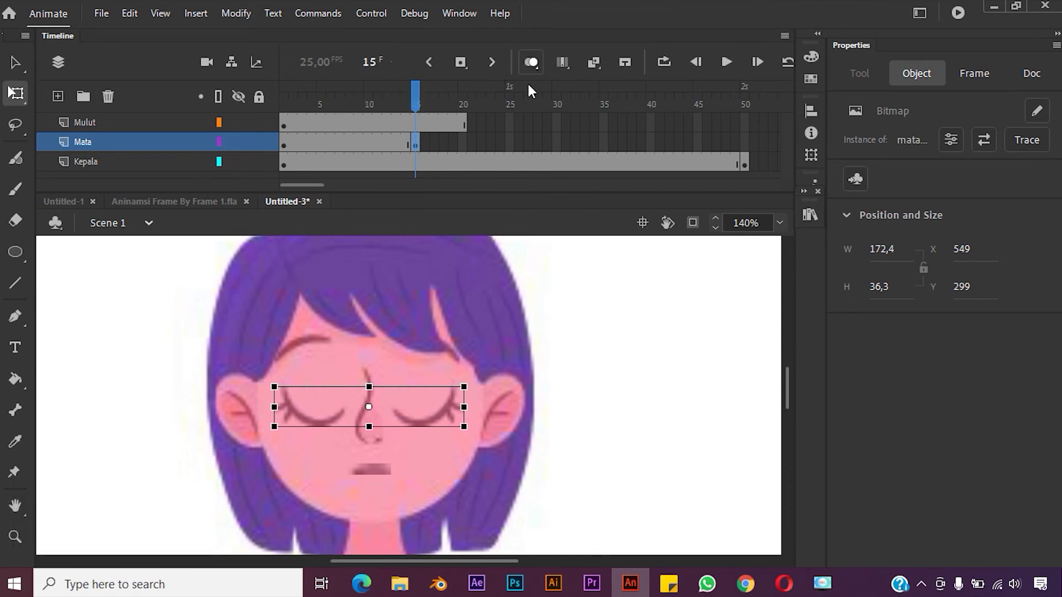
pyautogui.click(415, 106)
pyautogui.moveTo(415, 106)
pyautogui.mouseDown()
pyautogui.moveTo(367, 111)
pyautogui.moveTo(416, 118)
pyautogui.mouseUp()
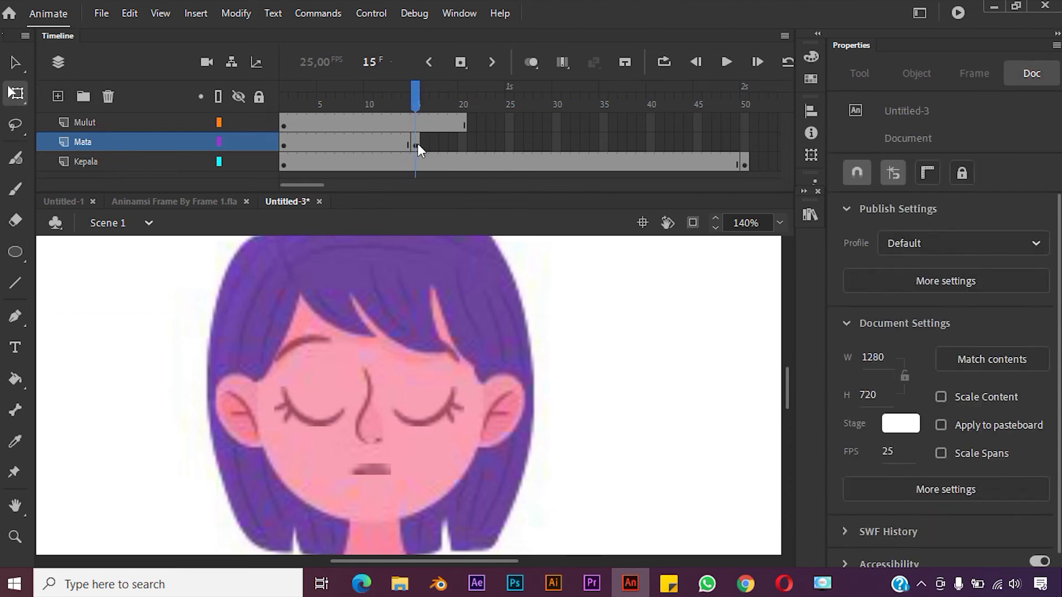
pyautogui.click(417, 143)
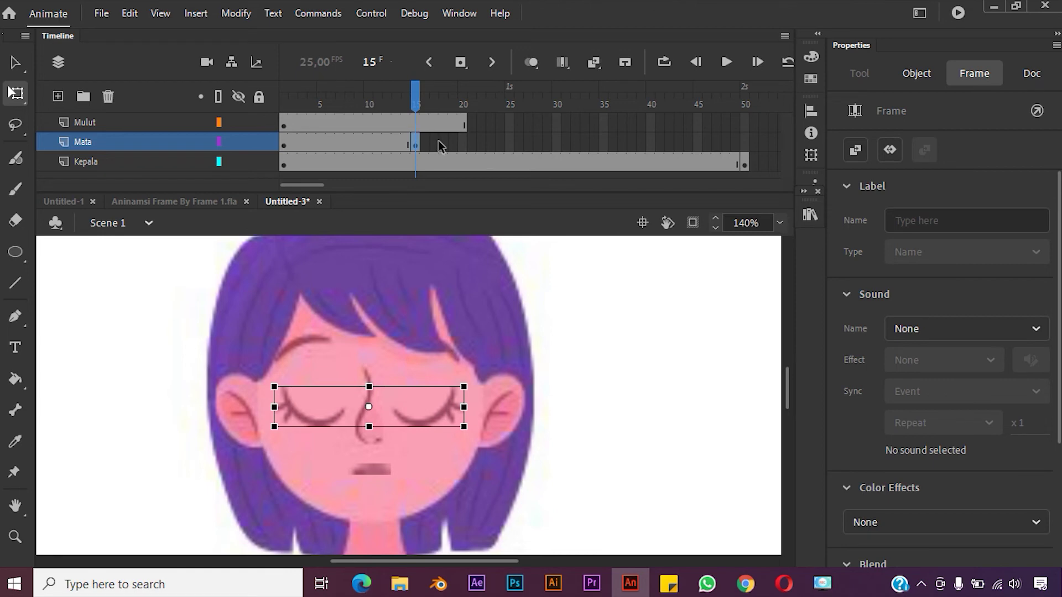
# - Insert a keyframe at frame 18 of the Mata layer
pyautogui.click(424, 144)
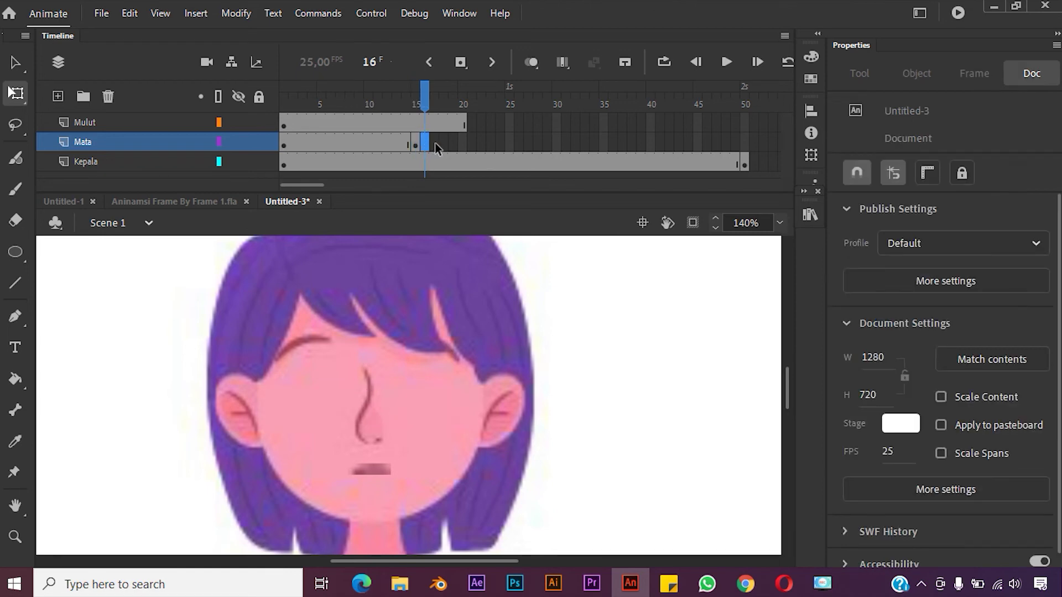
pyautogui.click(434, 143)
pyautogui.click(444, 142)
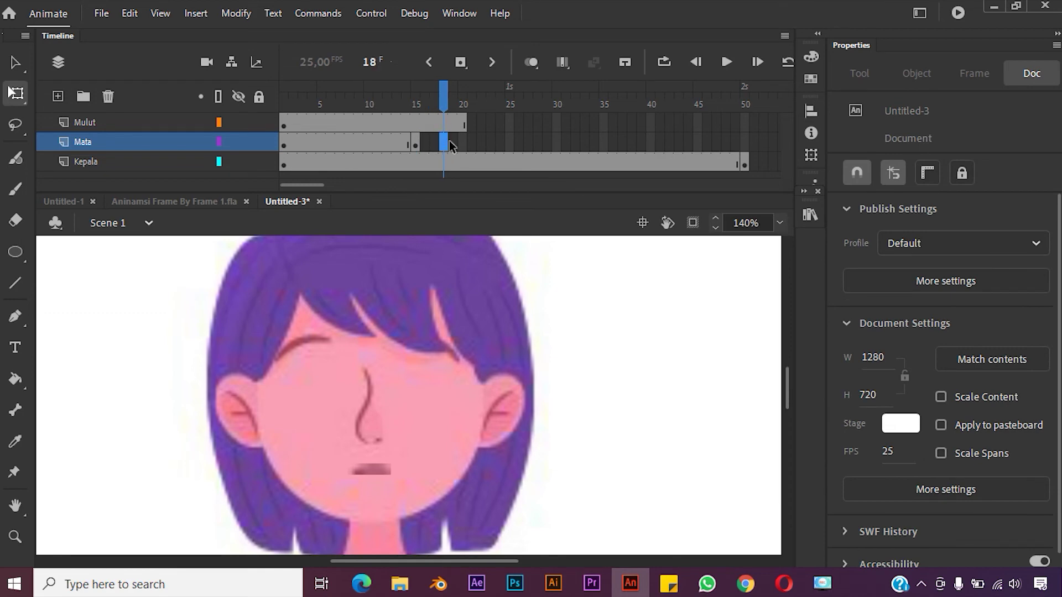
pyautogui.rightClick(443, 141)
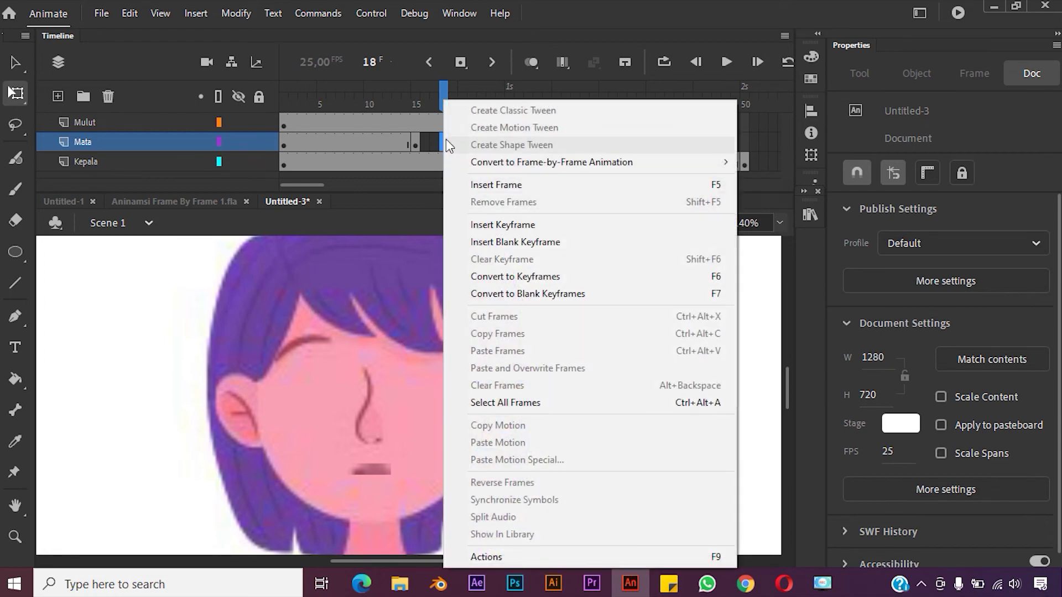
pyautogui.click(497, 224)
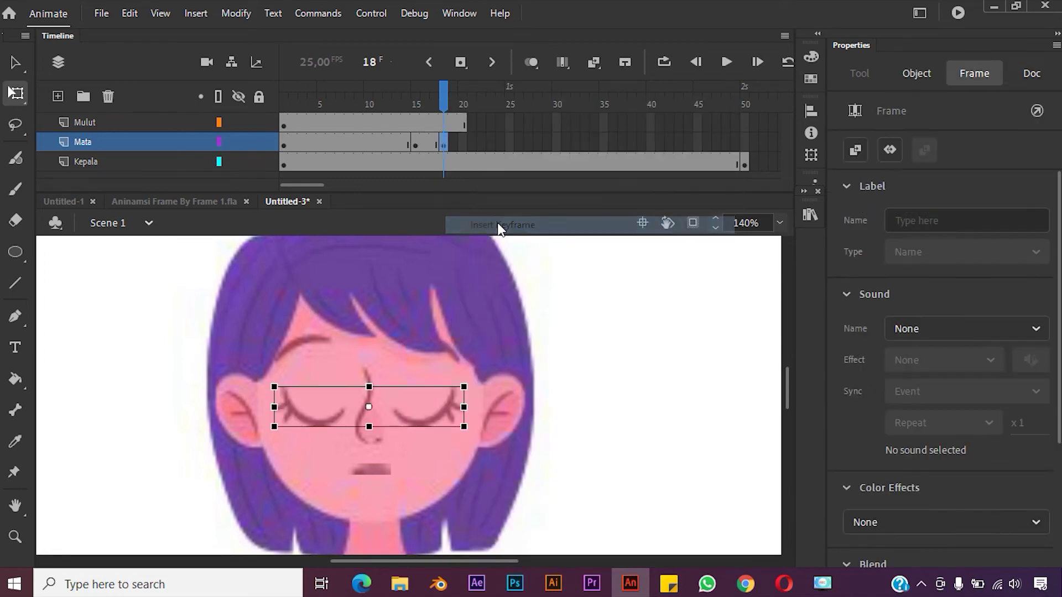
# - Delete the closed-eyes image from the keyframe at frame 18 of the Mata layer
pyautogui.click(441, 413)
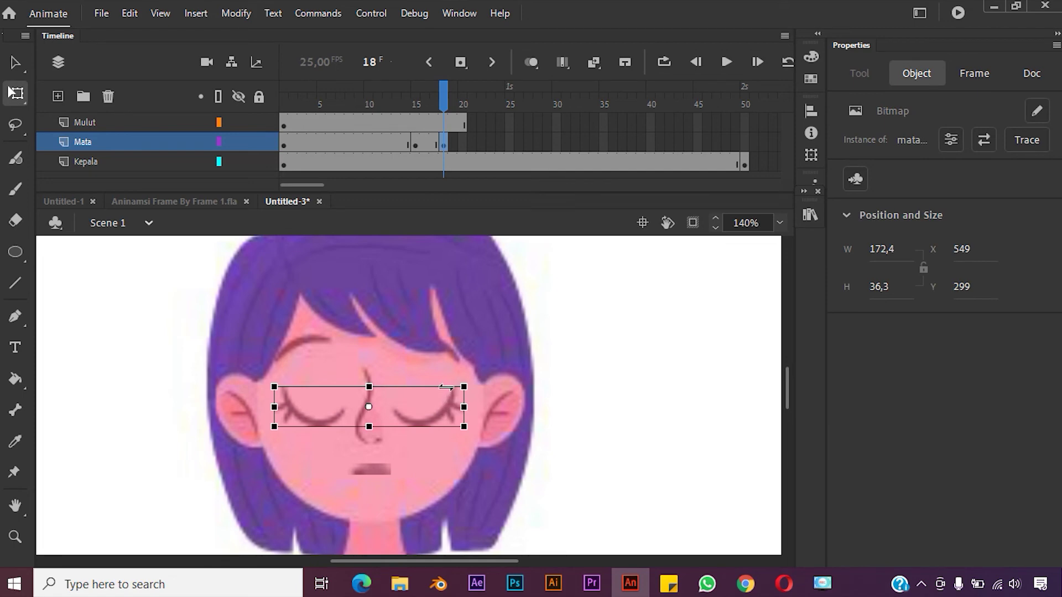
pyautogui.click(555, 343)
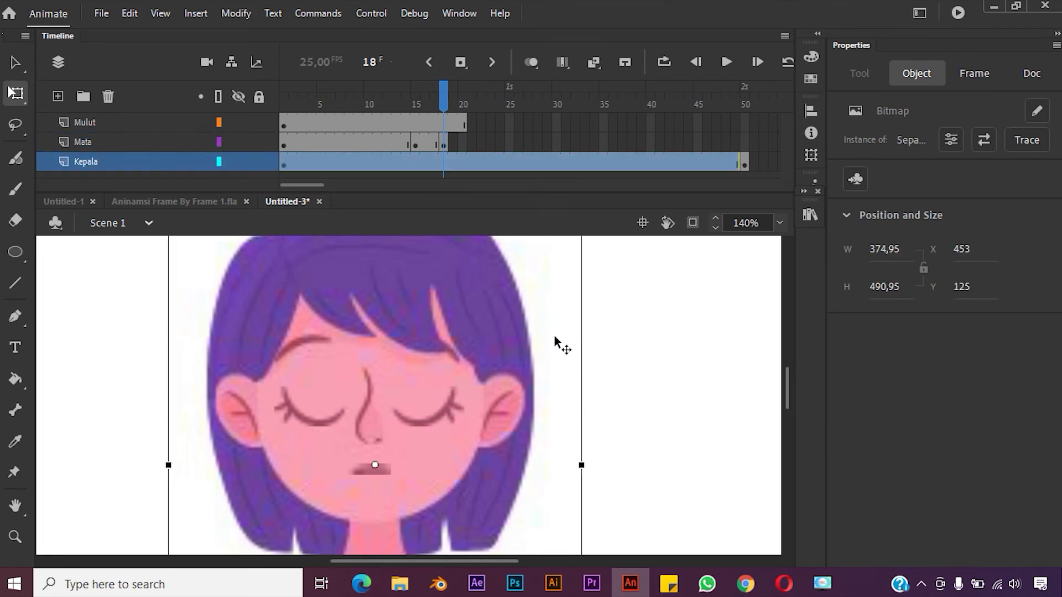
pyautogui.click(450, 414)
pyautogui.press('Delete')
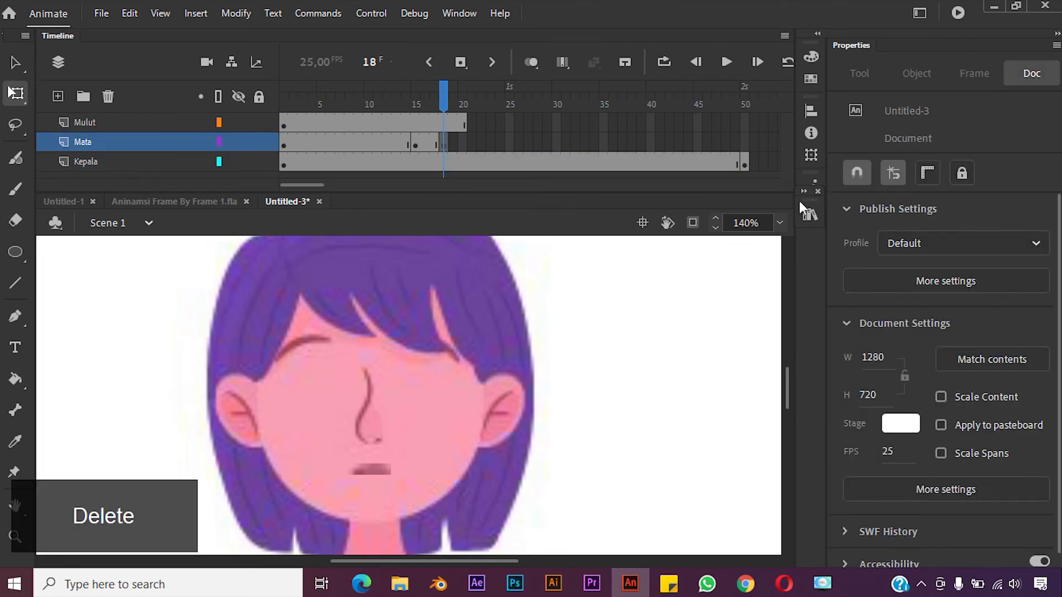
# - Preview mata boring.png, mulut biasa.png and mata kedip.png in the library
pyautogui.click(809, 214)
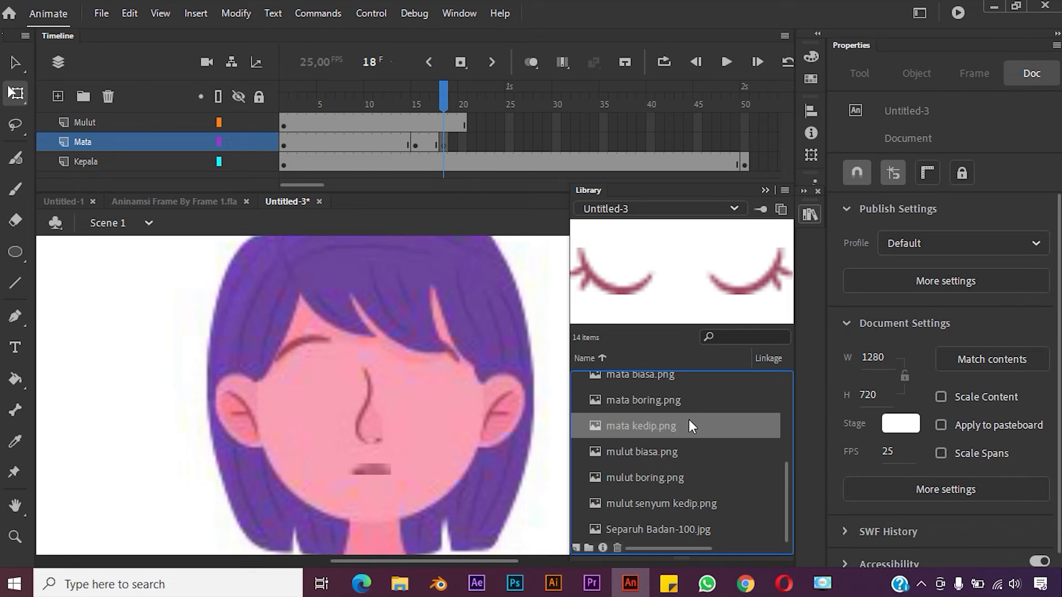
pyautogui.click(665, 400)
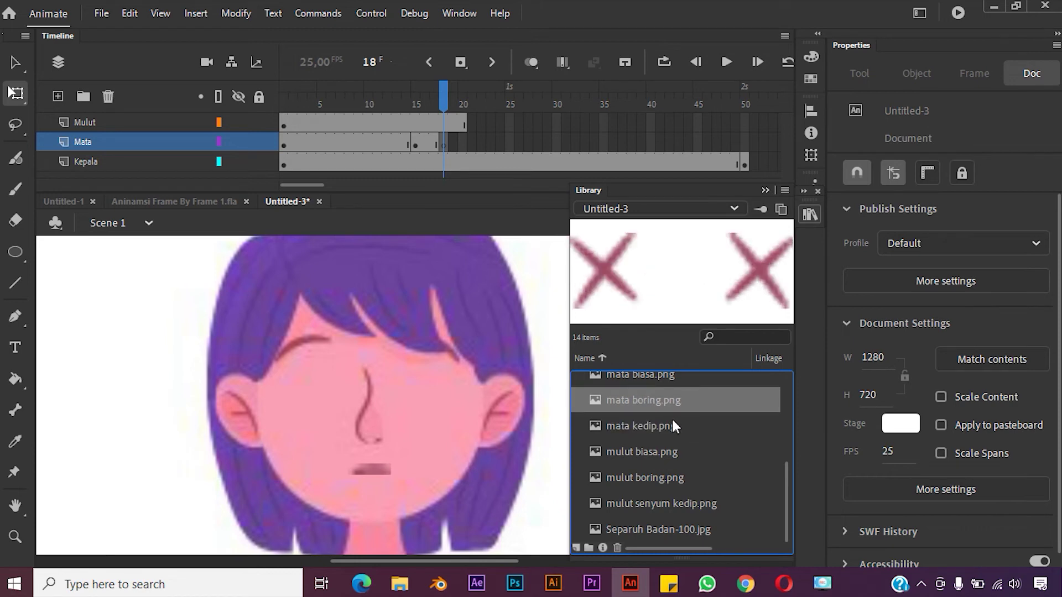
pyautogui.click(680, 454)
pyautogui.click(673, 424)
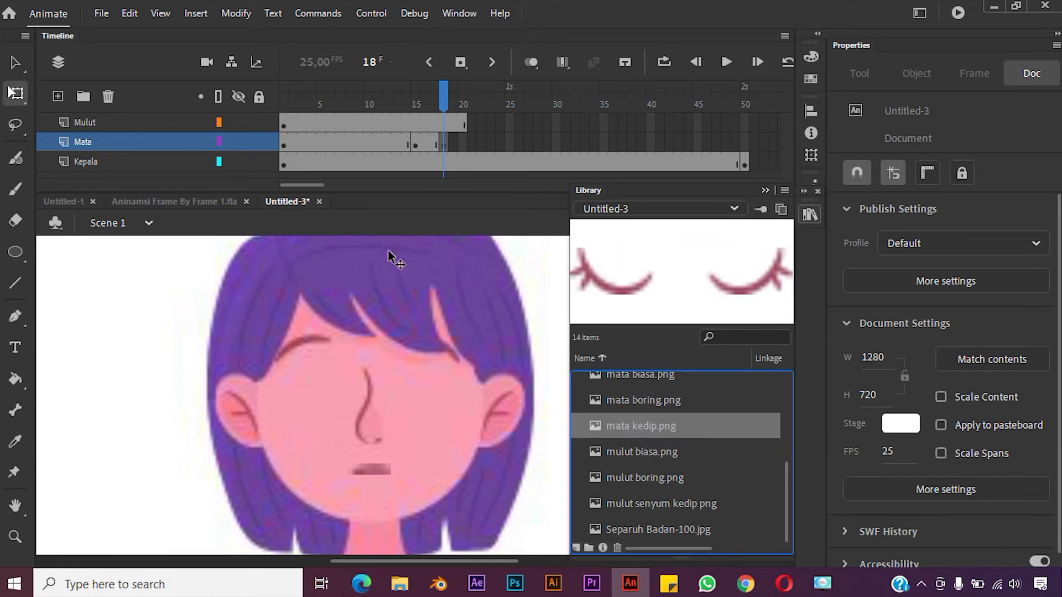
# - Copy the open-eyes image at frame 12 of the Mata layer
pyautogui.click(291, 145)
pyautogui.moveTo(292, 100); pyautogui.dragTo(389, 103)
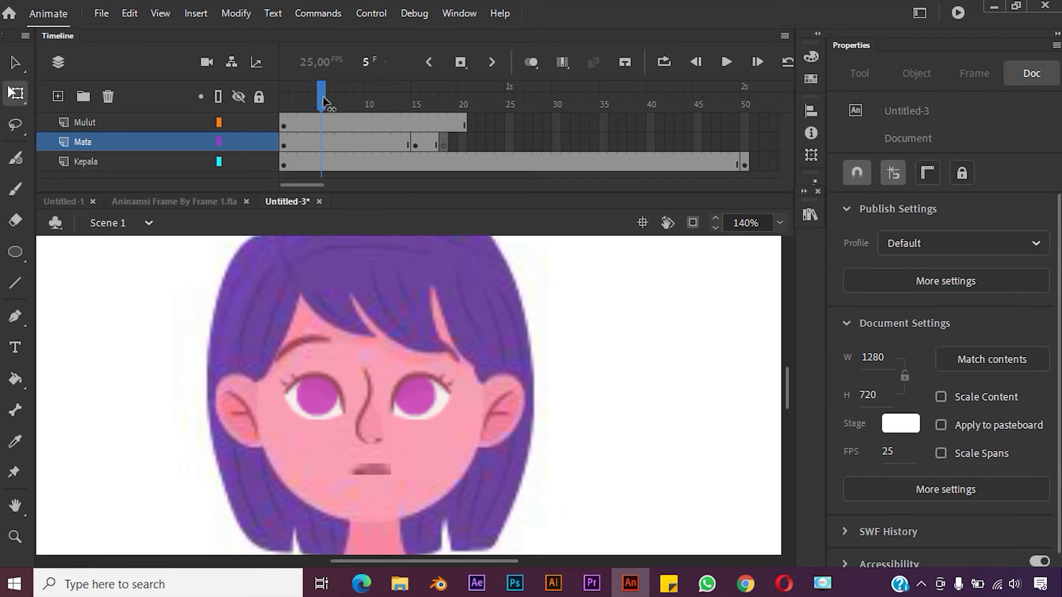
pyautogui.click(284, 142)
pyautogui.click(323, 99)
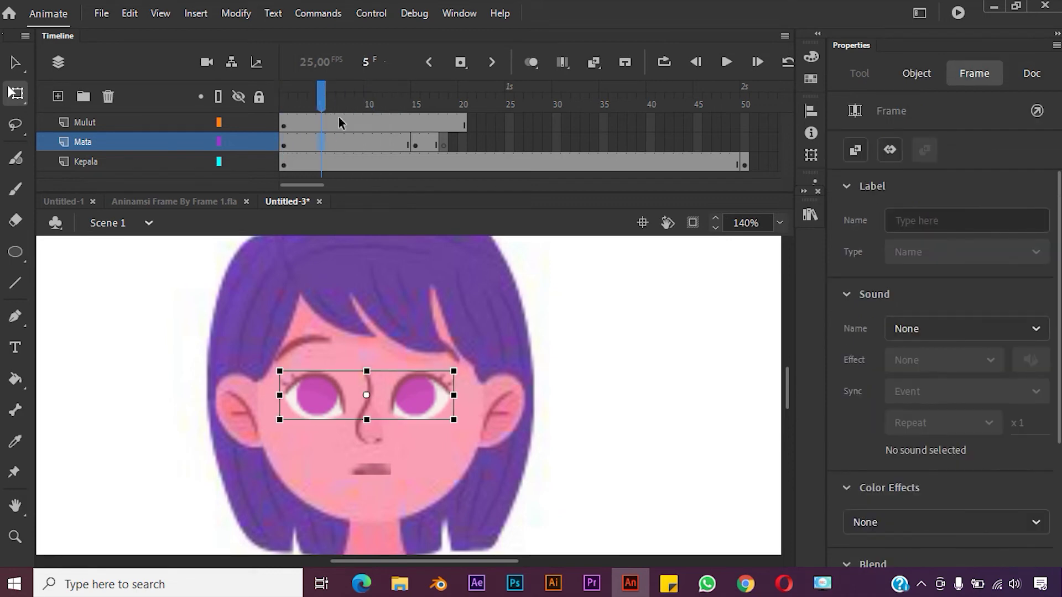
pyautogui.moveTo(380, 92); pyautogui.dragTo(388, 100)
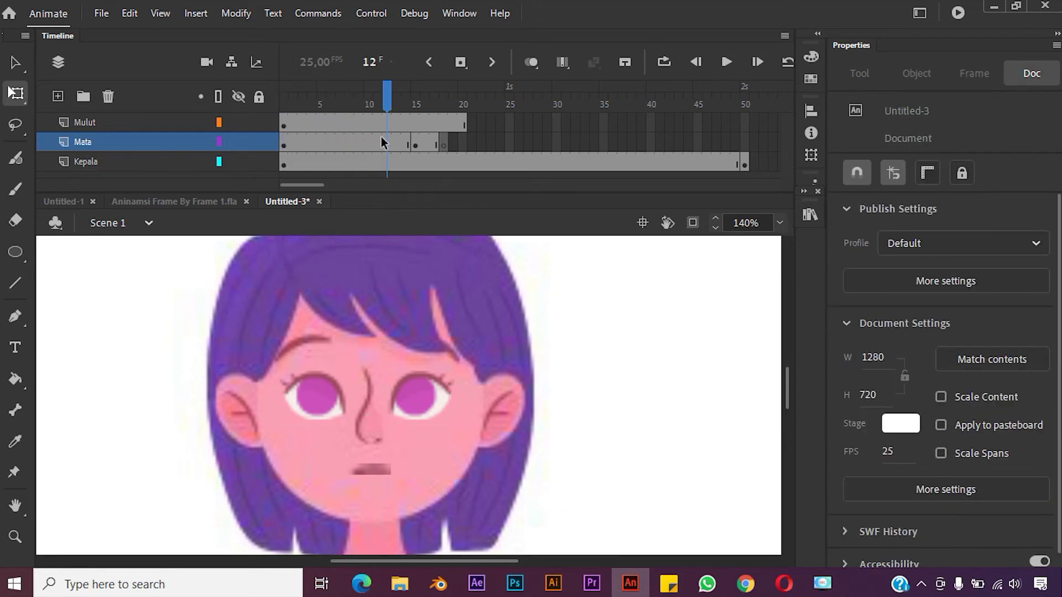
pyautogui.click(430, 416)
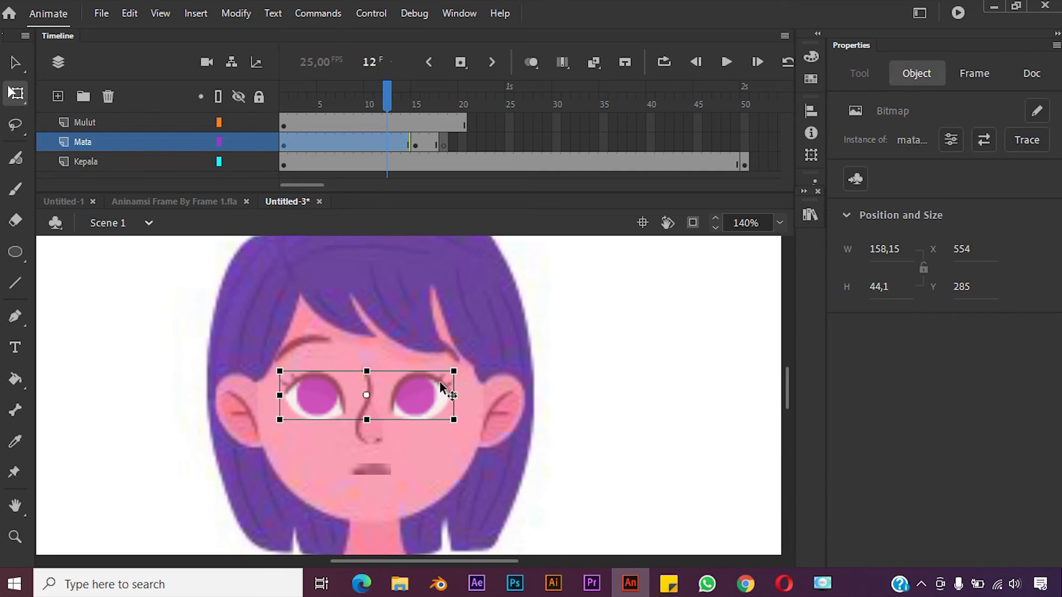
pyautogui.hotkey('ctrl', 'c')
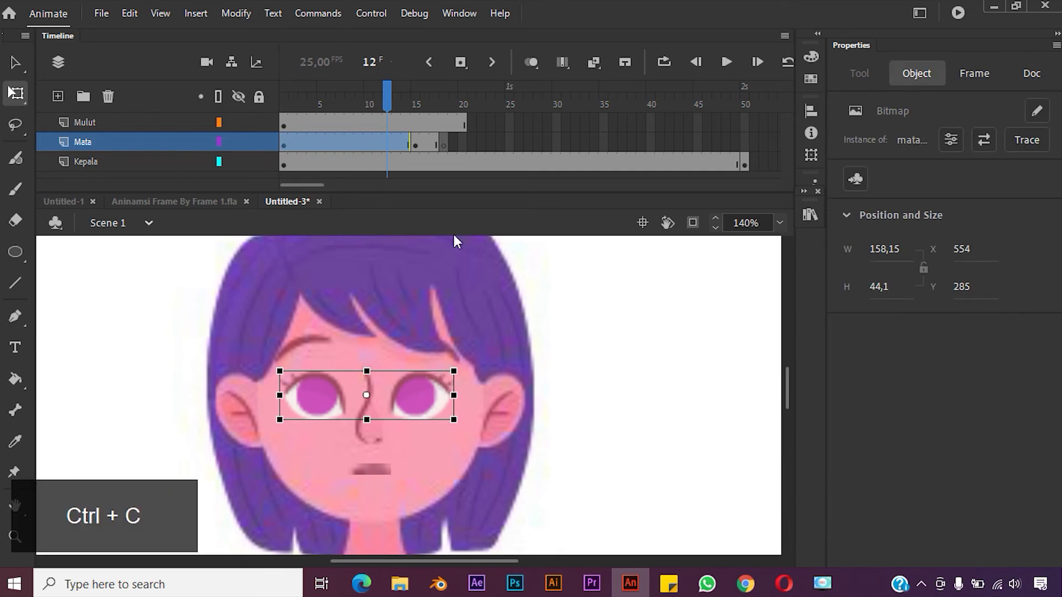
# - Paste the copied open eyes in place on the Mata layer's keyframe at frame 18
pyautogui.click(446, 144)
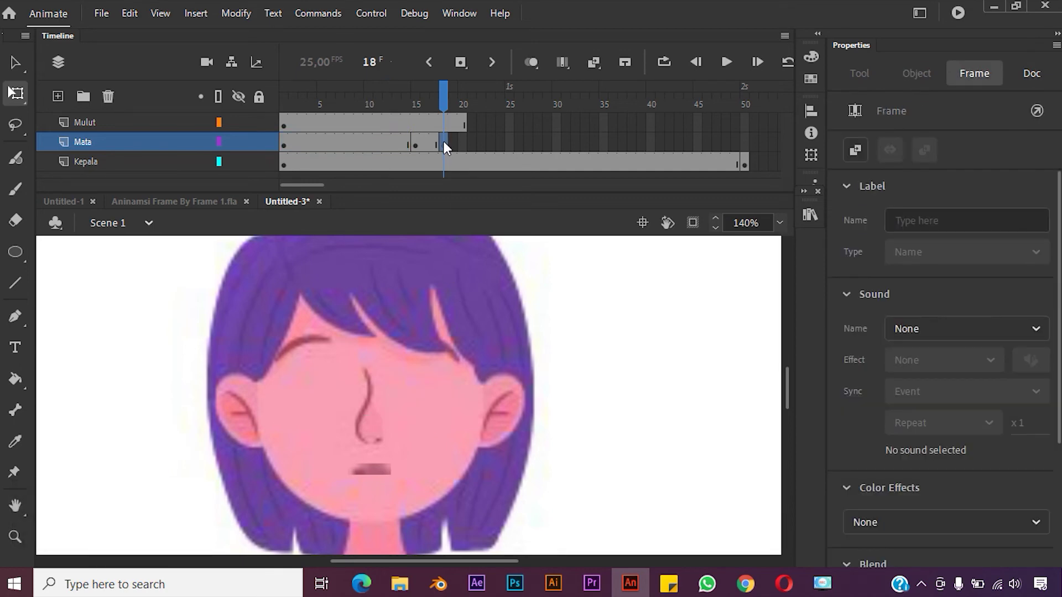
pyautogui.press('ctrl')
pyautogui.click(128, 18)
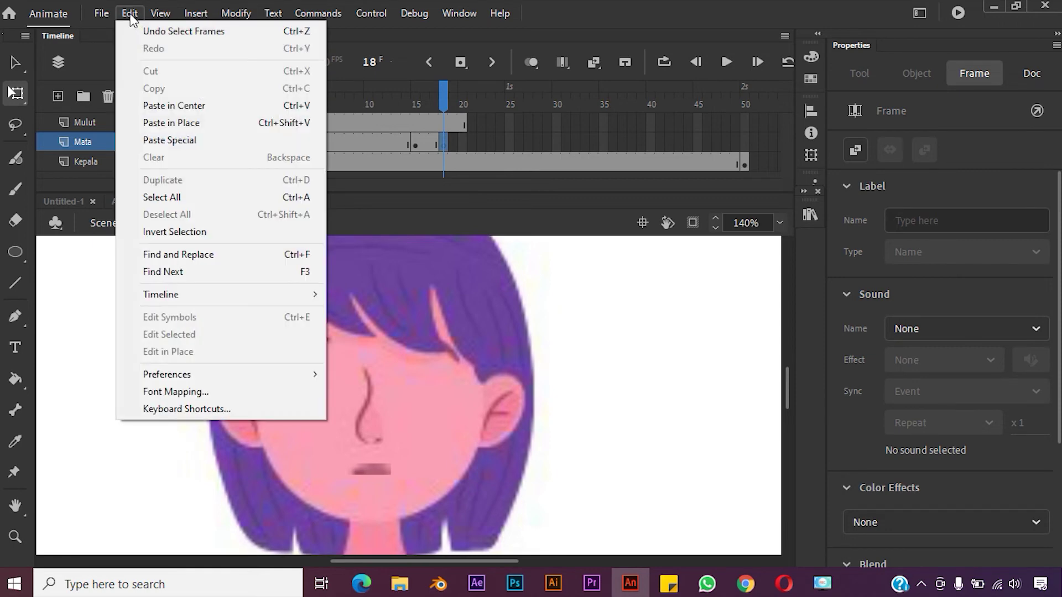
pyautogui.click(197, 121)
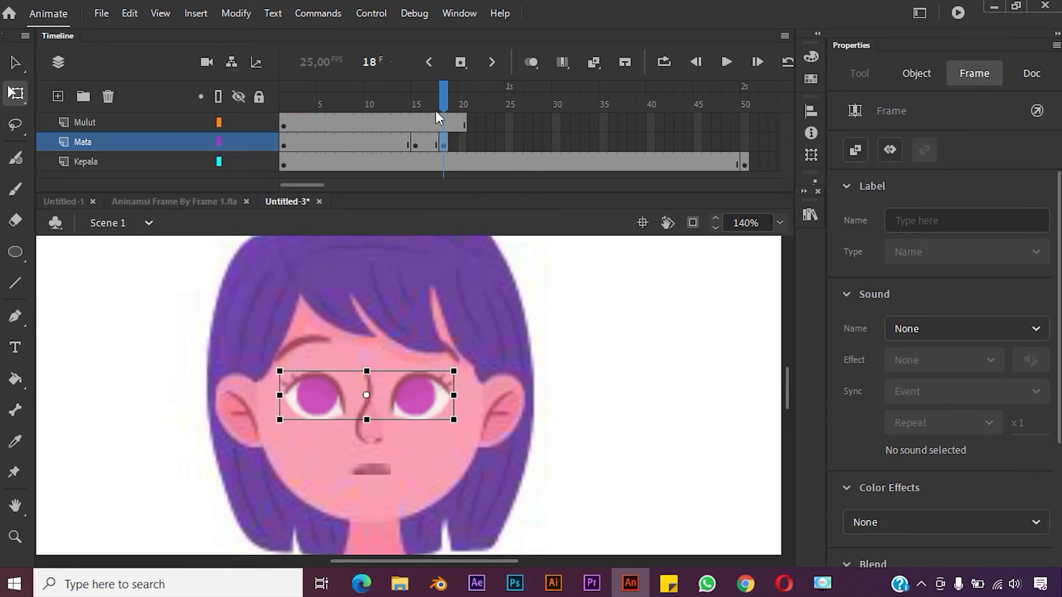
pyautogui.moveTo(444, 104)
pyautogui.mouseDown()
pyautogui.moveTo(394, 99)
pyautogui.moveTo(446, 104)
pyautogui.mouseUp()
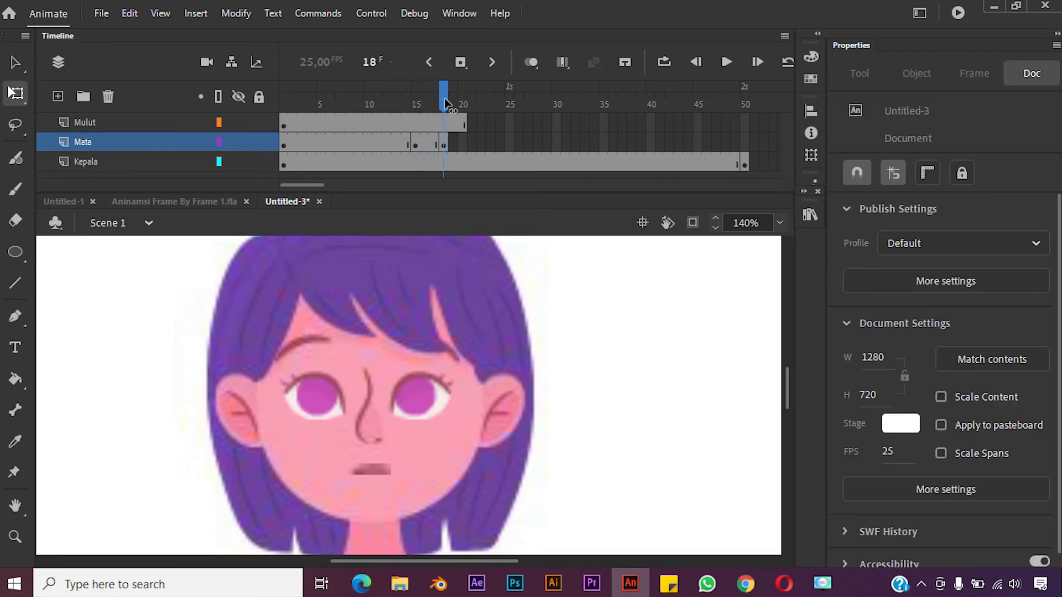
# - Undo the pasting of the open-eyes image on the Mata layer's keyframe at frame 18
pyautogui.click(445, 144)
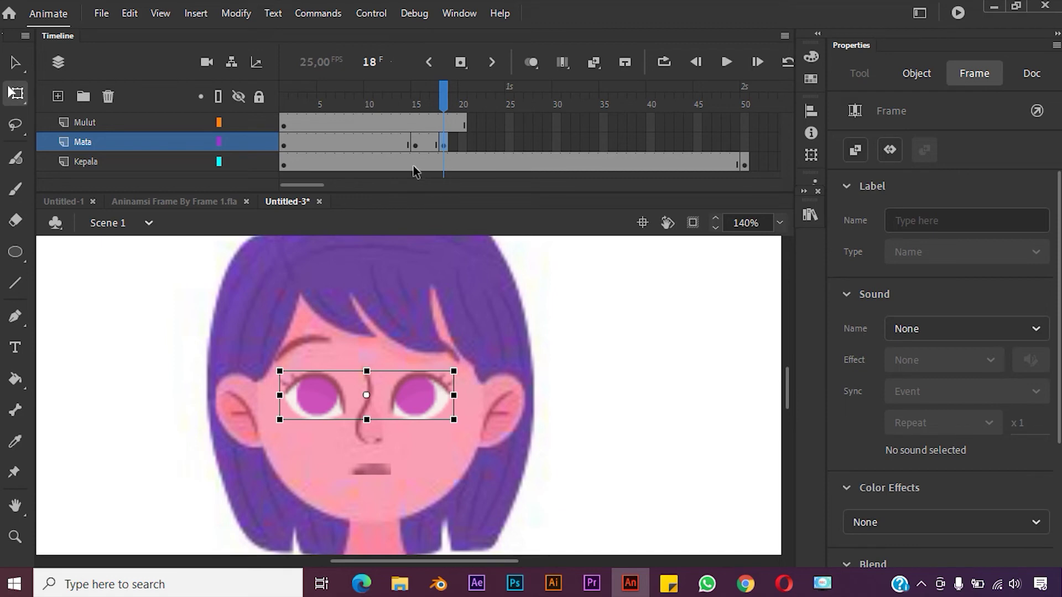
pyautogui.hotkey('ctrl', 'z')
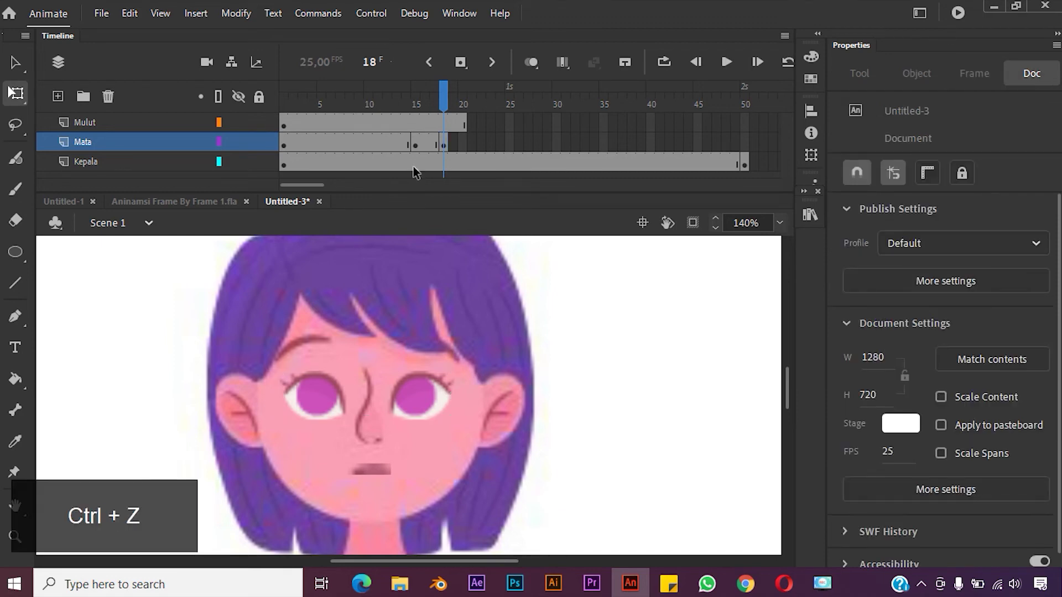
pyautogui.hotkey('ctrl', 'z')
pyautogui.hotkey('ctrl', 'z')
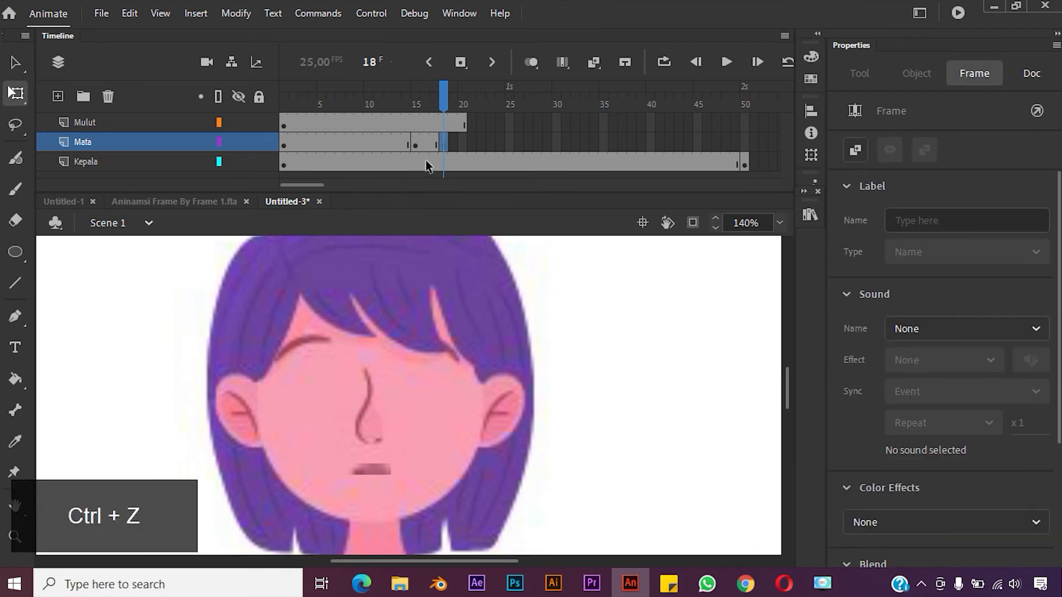
# - Try pasting the copied open eyes in the center of the stage on the Kepala layer at frame 18
pyautogui.click(623, 337)
pyautogui.click(549, 346)
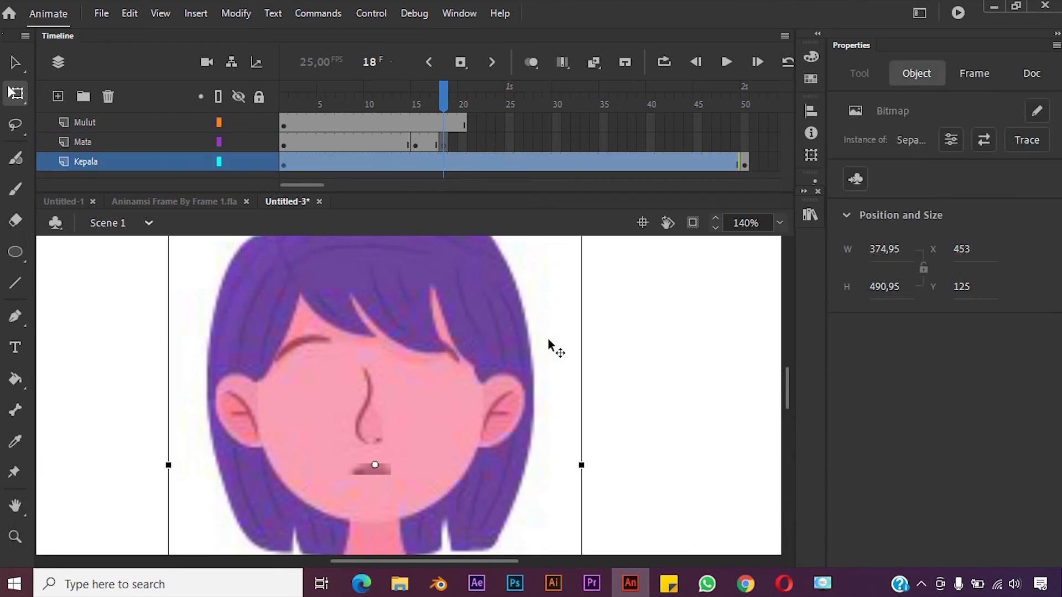
pyautogui.click(594, 334)
pyautogui.click(489, 299)
pyautogui.click(115, 162)
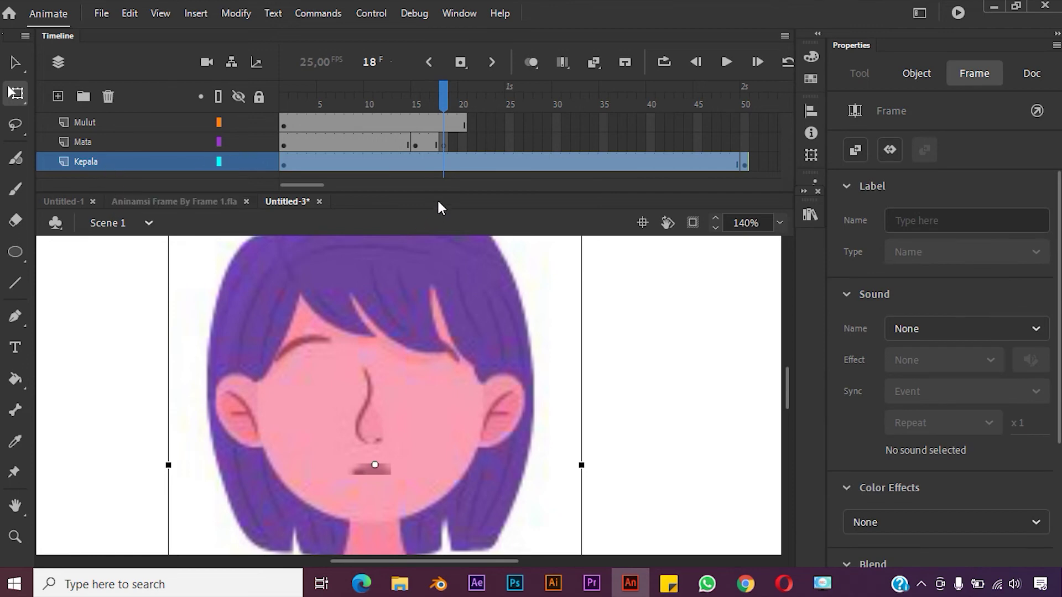
pyautogui.hotkey('ctrl', 'v')
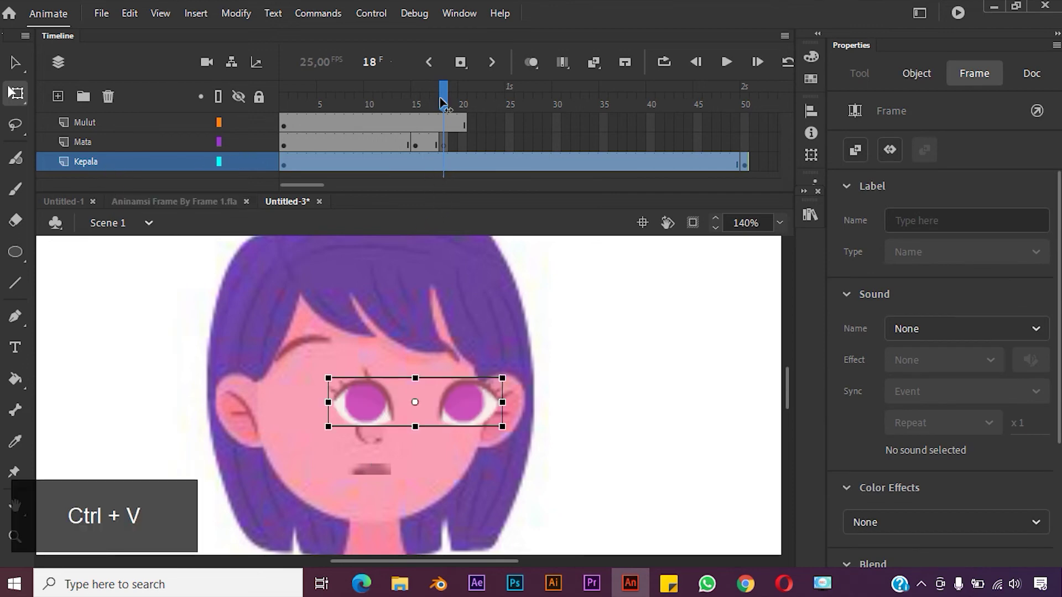
pyautogui.moveTo(440, 98)
pyautogui.mouseDown()
pyautogui.moveTo(373, 101)
pyautogui.moveTo(441, 101)
pyautogui.moveTo(412, 112)
pyautogui.moveTo(360, 108)
pyautogui.moveTo(425, 136)
pyautogui.moveTo(362, 133)
pyautogui.moveTo(450, 140)
pyautogui.mouseUp()
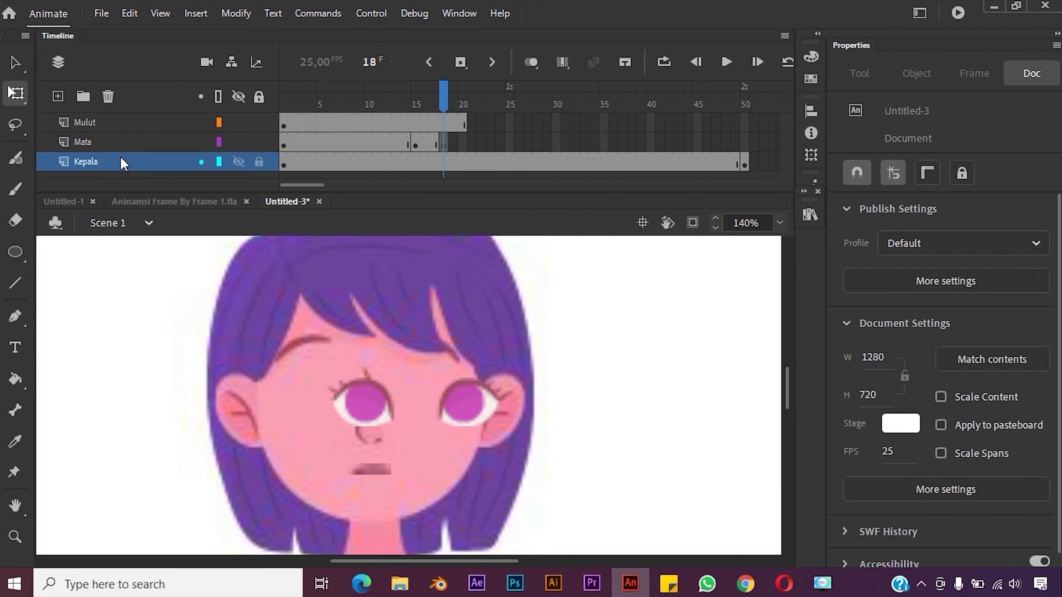
pyautogui.hotkey('ctrl', 'z')
pyautogui.hotkey('ctrl', 'z')
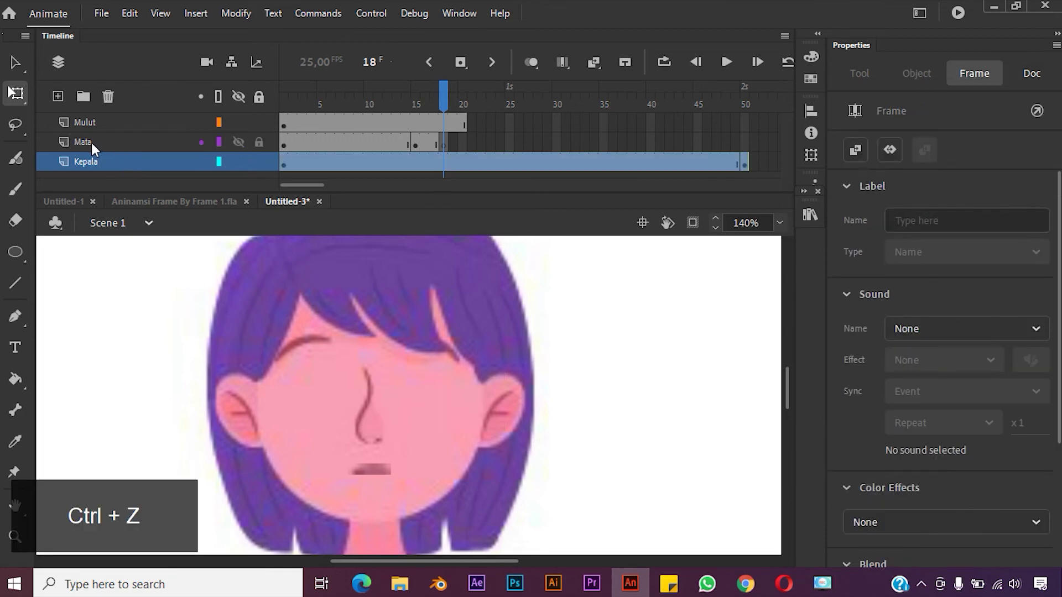
# - Lock the Mulut and Kepala layers, keeping only the Mata layer editable
pyautogui.click(89, 143)
pyautogui.click(499, 122)
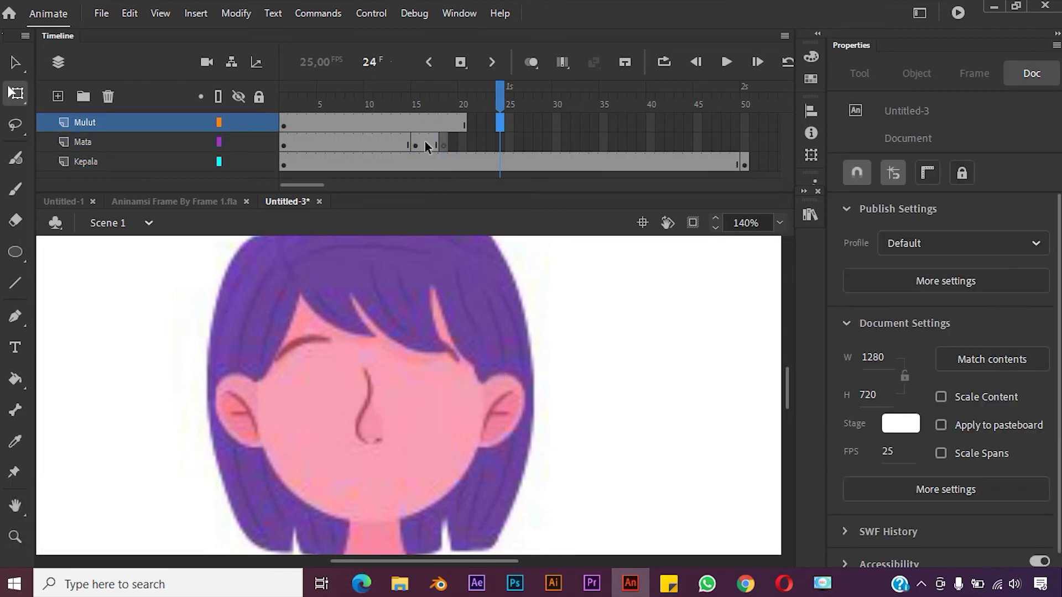
pyautogui.click(163, 142)
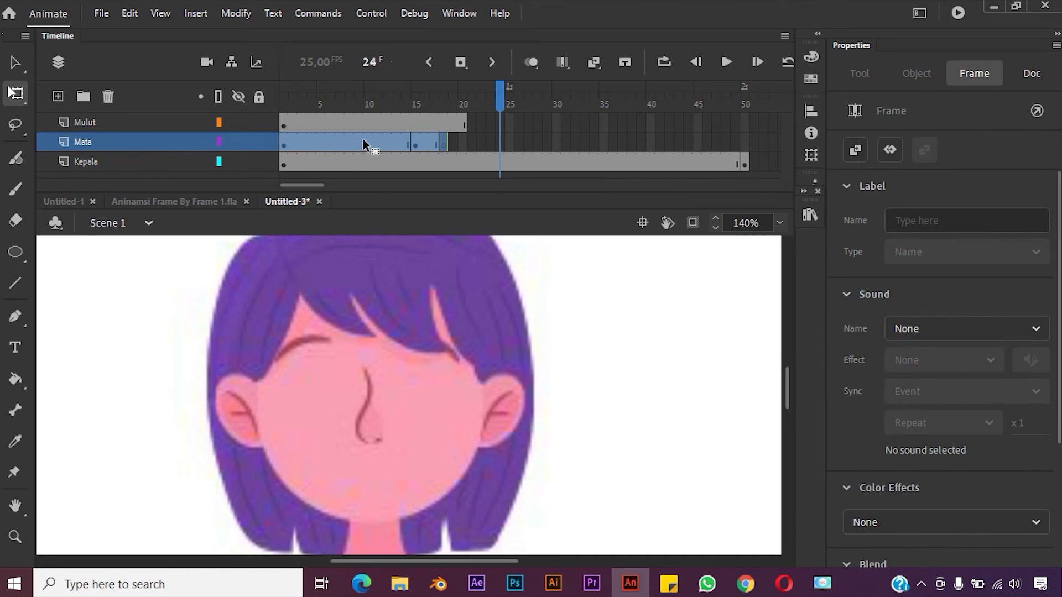
pyautogui.click(444, 143)
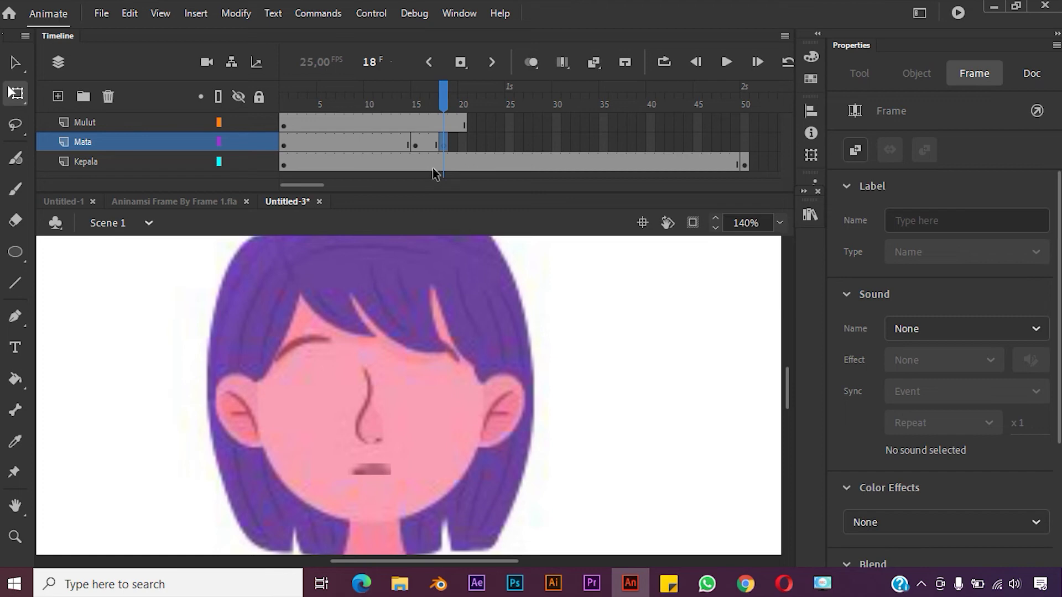
pyautogui.click(259, 122)
pyautogui.click(259, 161)
pyautogui.click(434, 124)
pyautogui.click(453, 162)
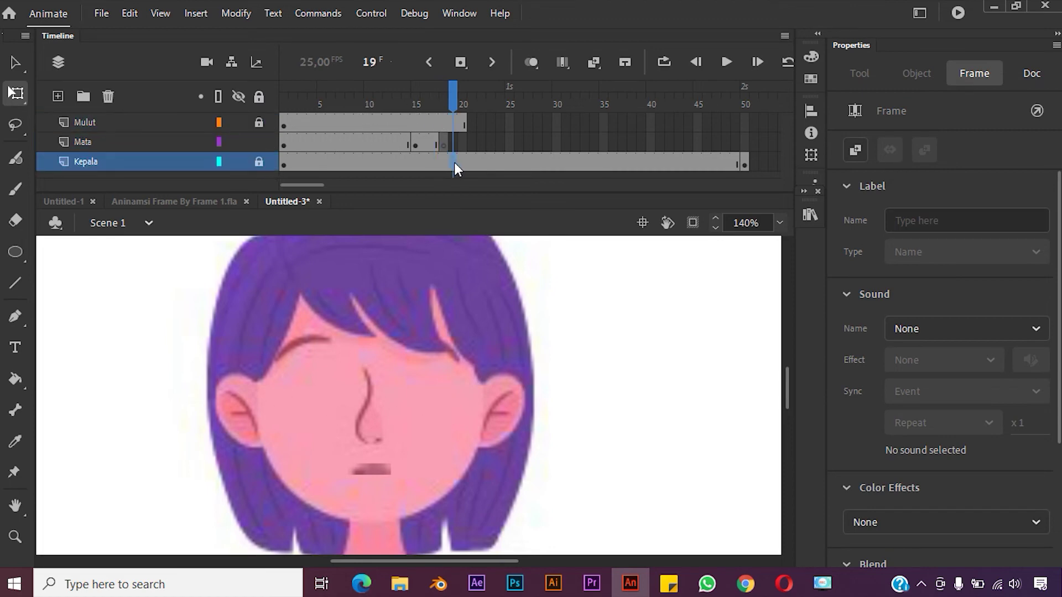
# - Paste the copied open-eyes image in place on the Mata layer's blank keyframe at frame 18
pyautogui.click(446, 143)
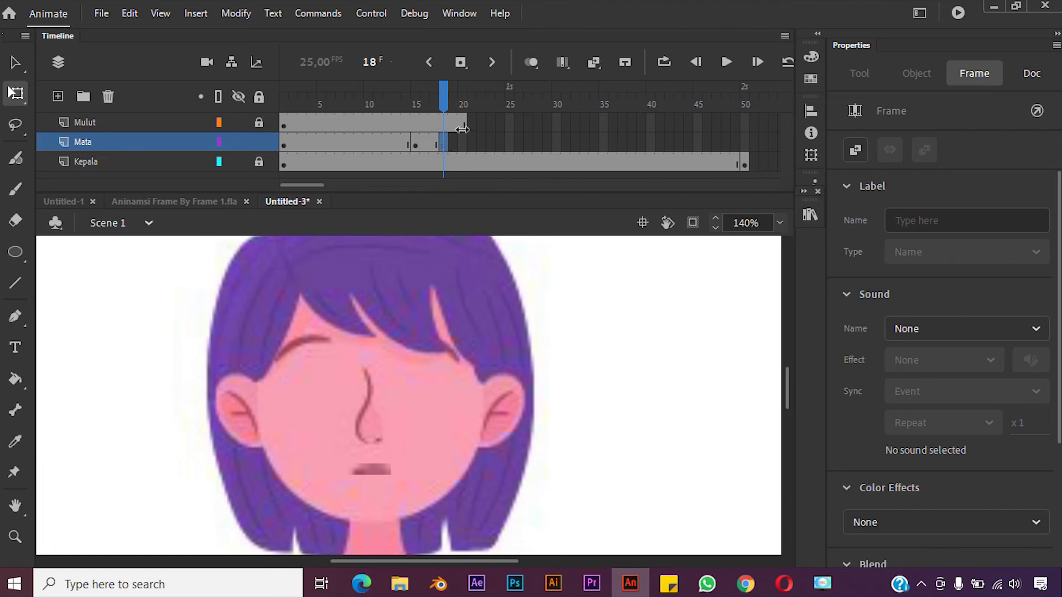
pyautogui.click(131, 14)
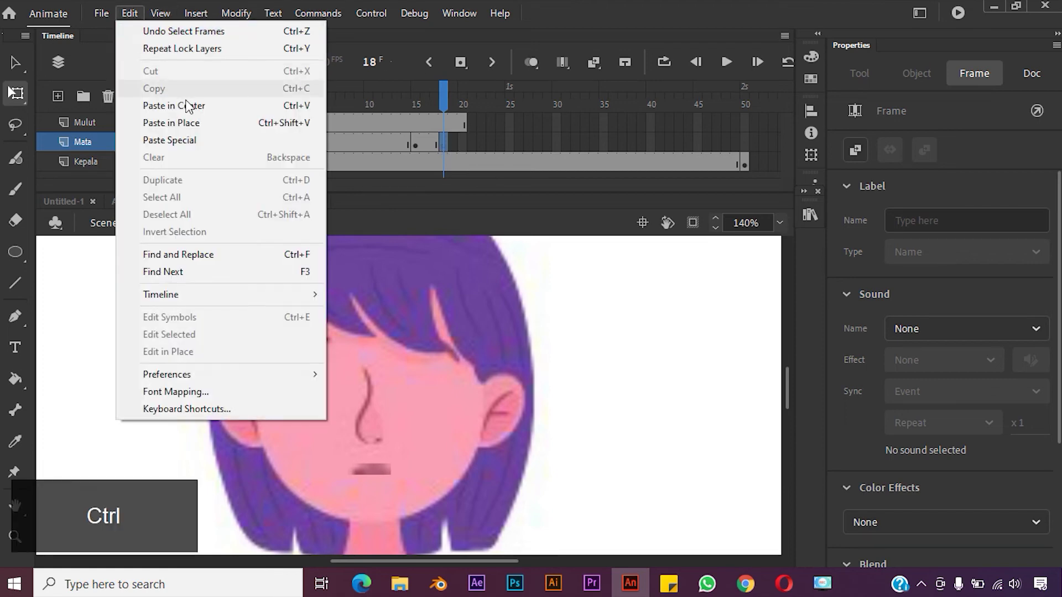
pyautogui.click(194, 129)
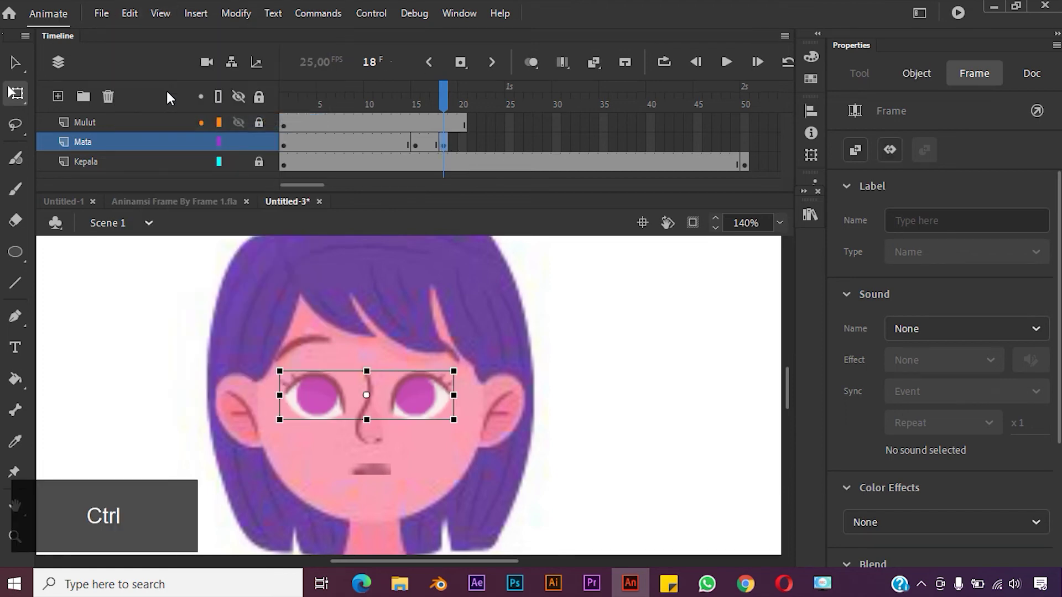
# - Insert a keyframe at frame 30 of the Mata layer
pyautogui.click(555, 123)
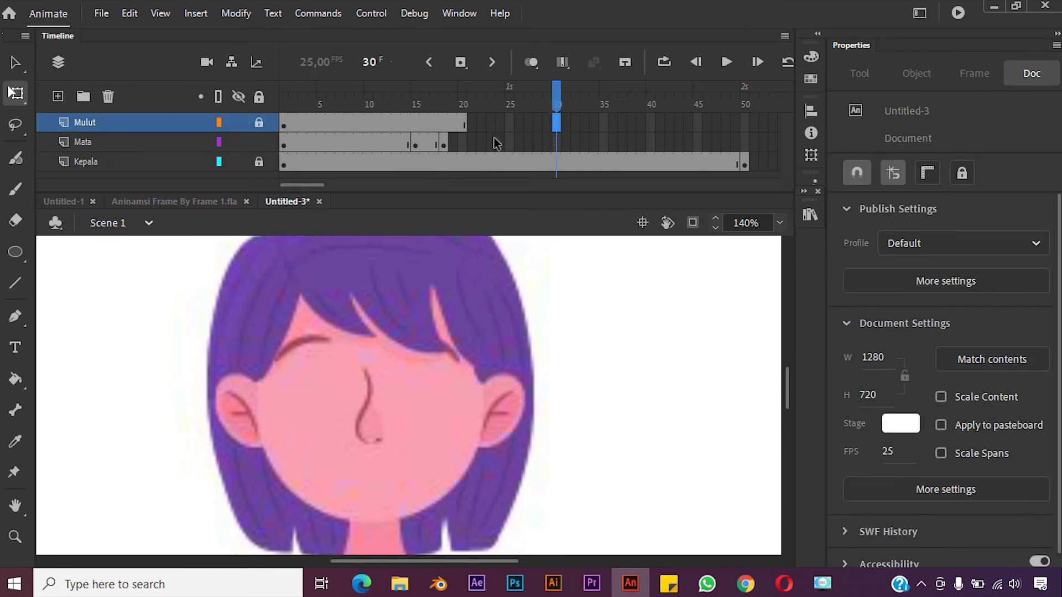
pyautogui.click(554, 143)
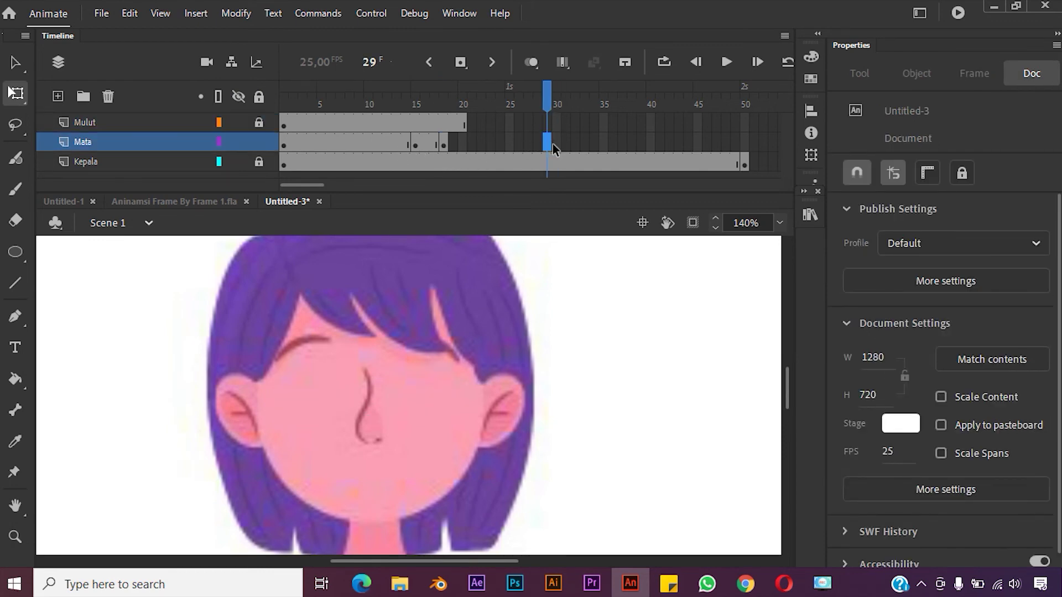
pyautogui.rightClick(557, 142)
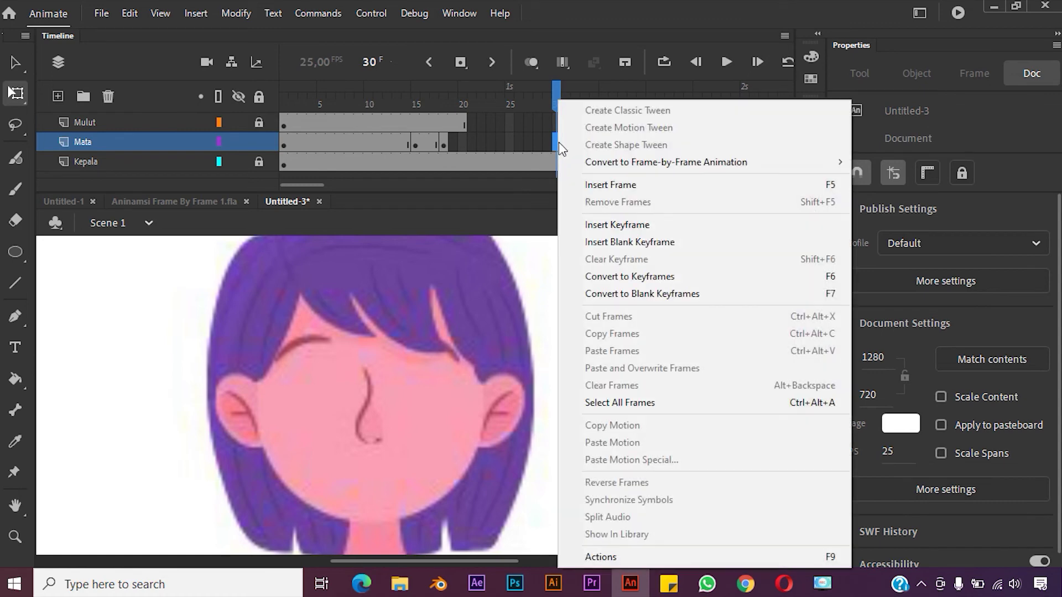
pyautogui.click(629, 224)
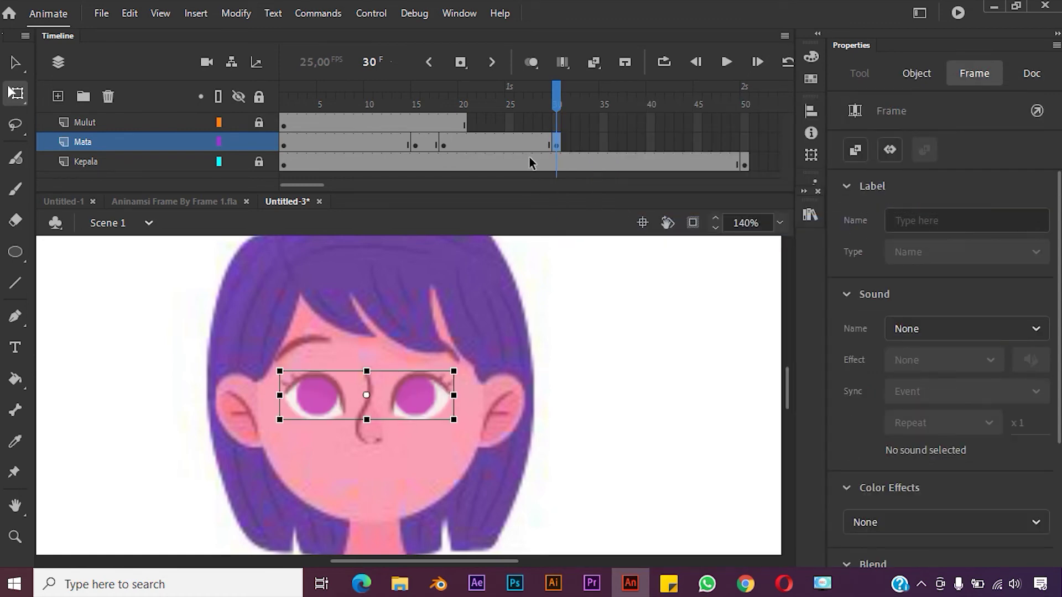
# - Extend the Mulut layer by inserting a frame at frame 30
pyautogui.click(464, 123)
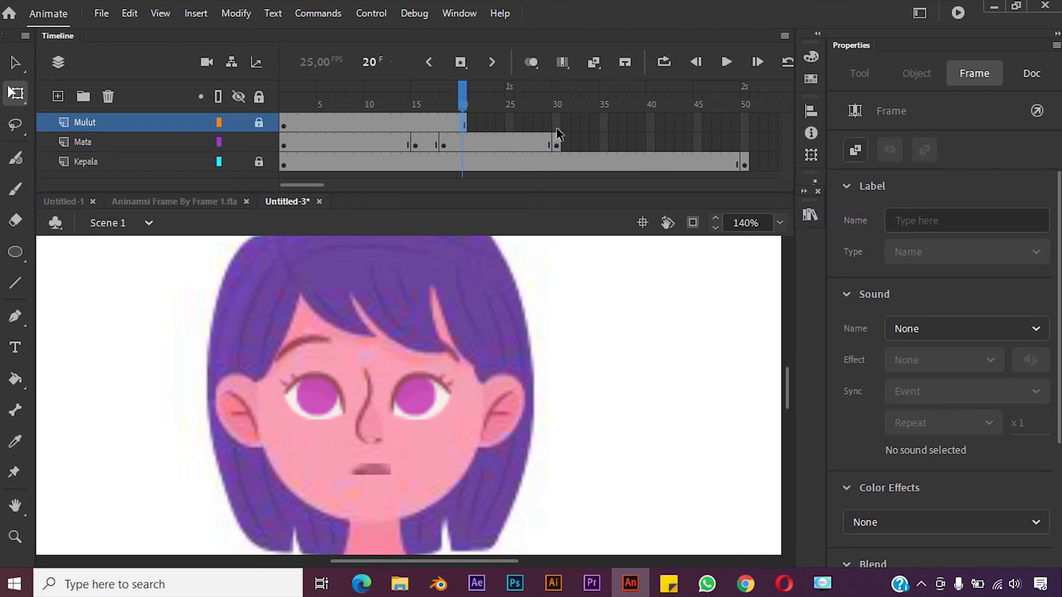
pyautogui.click(557, 126)
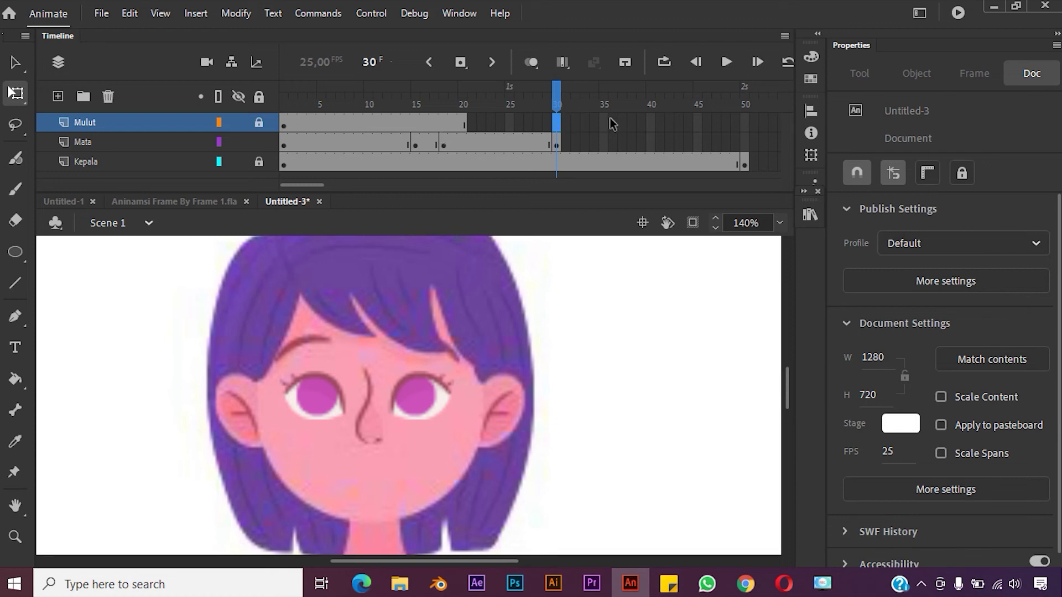
pyautogui.rightClick(556, 124)
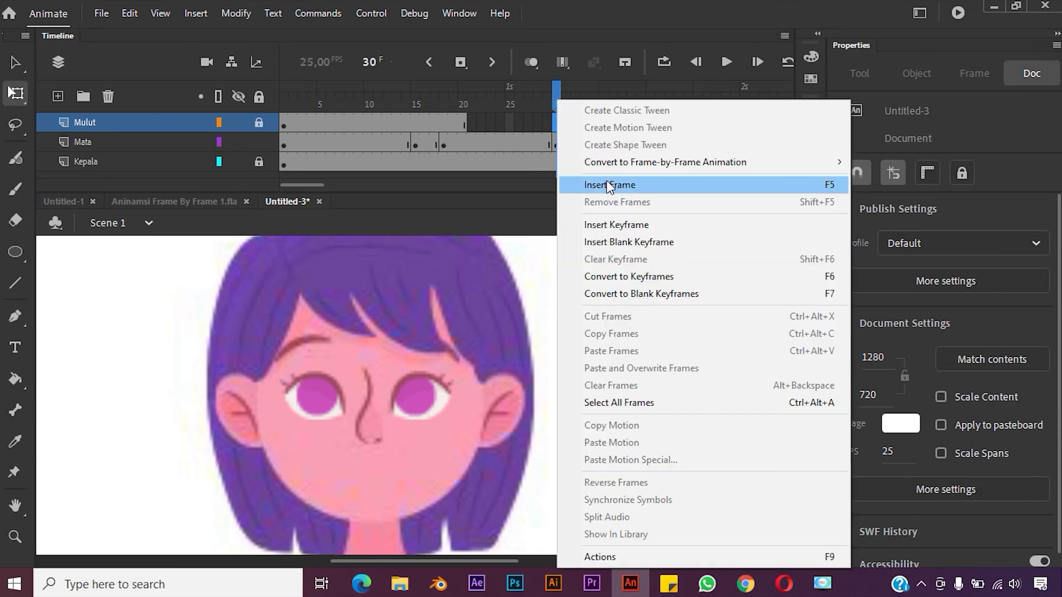
pyautogui.click(606, 184)
pyautogui.click(577, 123)
# - Replace the open eyes on the Mata layer's frame 30 keyframe with the closed-eyes image copied from frame 15, pasted in place
pyautogui.click(556, 145)
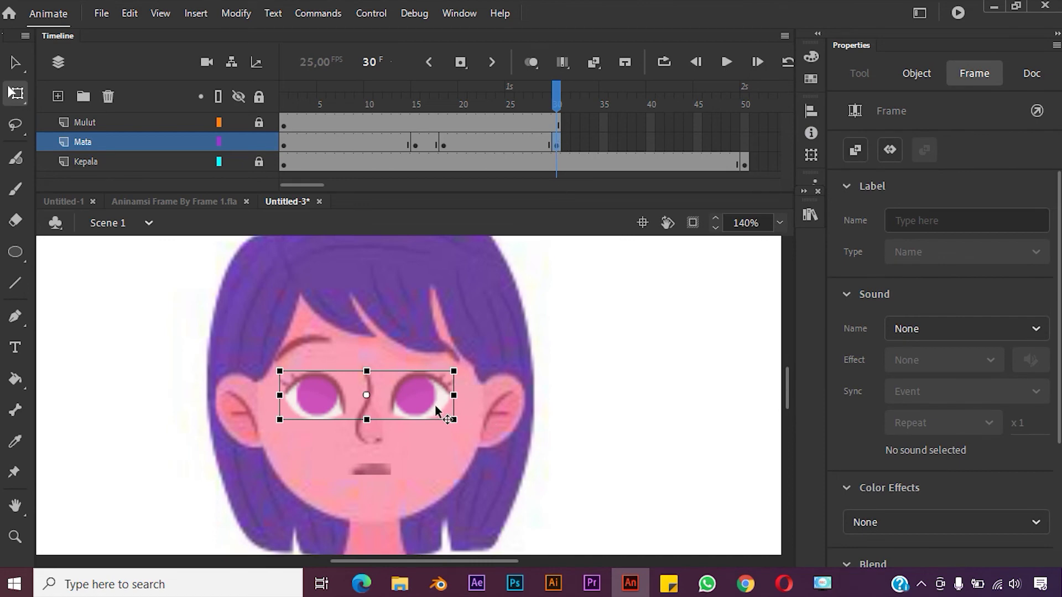
pyautogui.press('Delete')
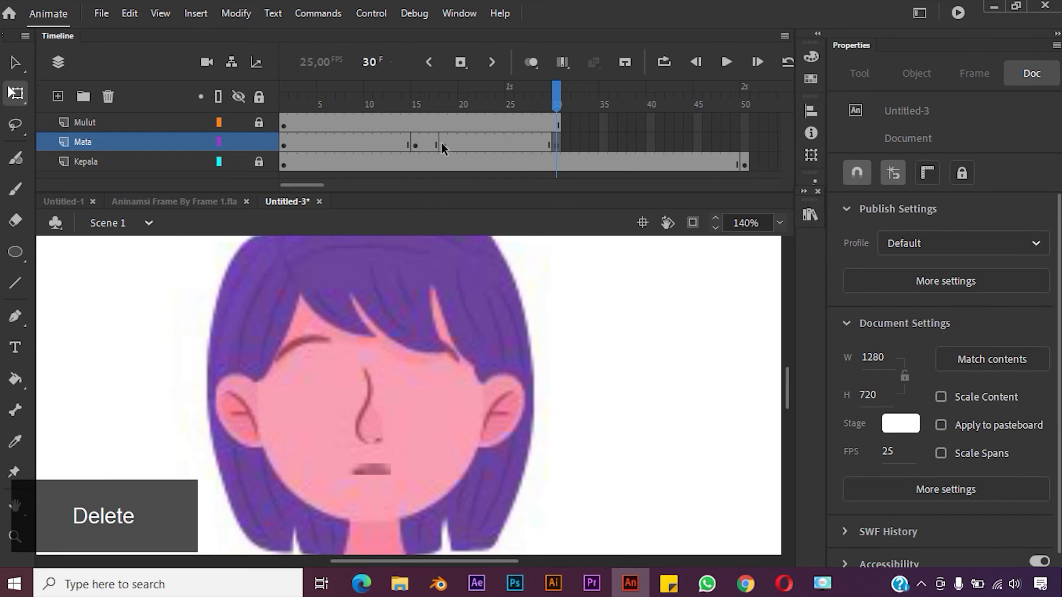
pyautogui.click(442, 146)
pyautogui.click(418, 146)
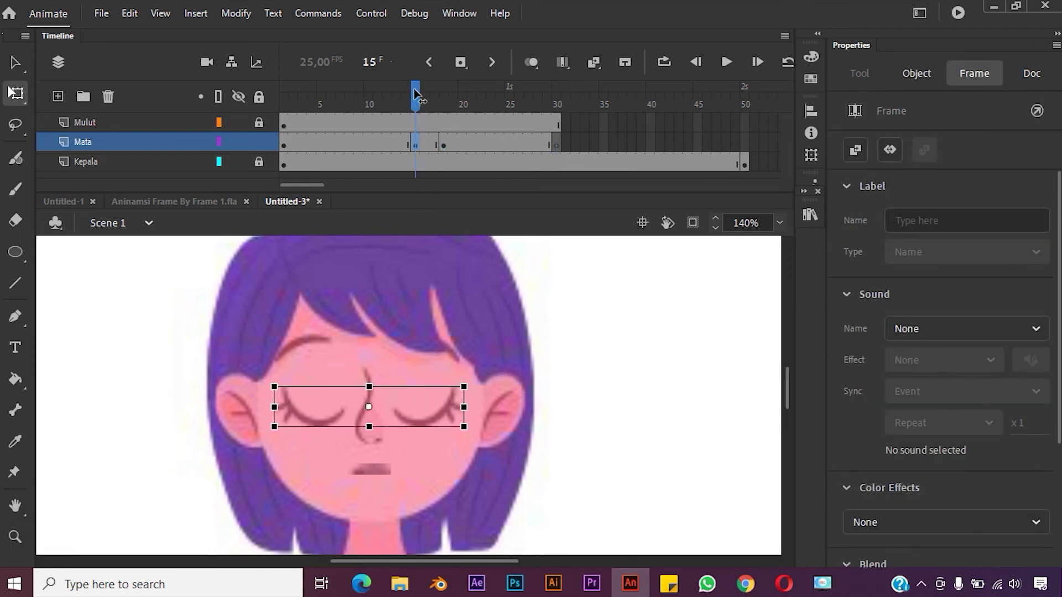
pyautogui.moveTo(416, 97); pyautogui.dragTo(434, 100)
pyautogui.click(418, 145)
pyautogui.hotkey('ctrl', 'c')
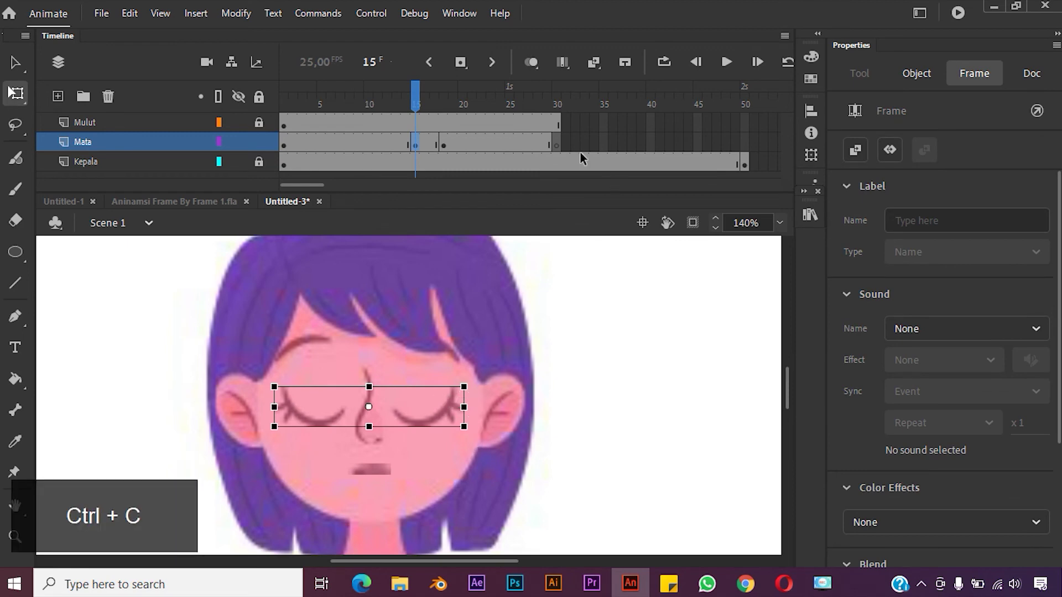
pyautogui.click(558, 143)
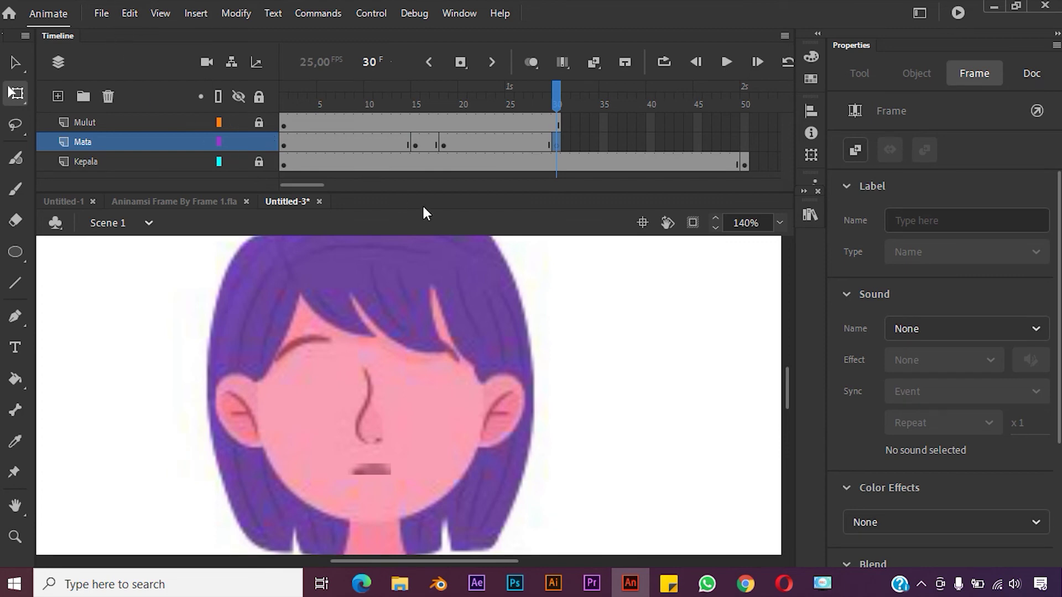
pyautogui.click(129, 13)
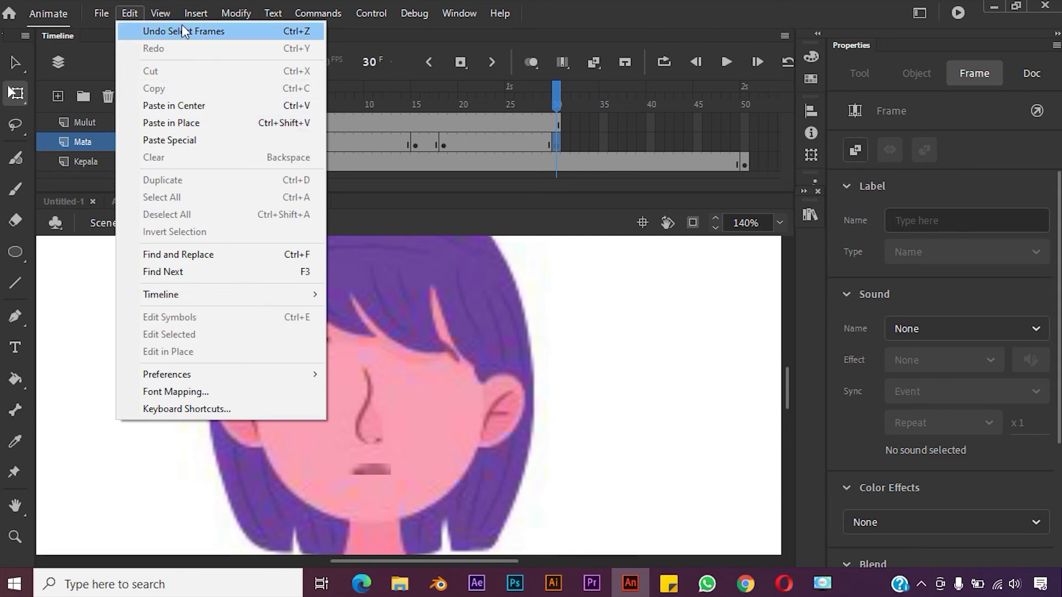
pyautogui.click(190, 124)
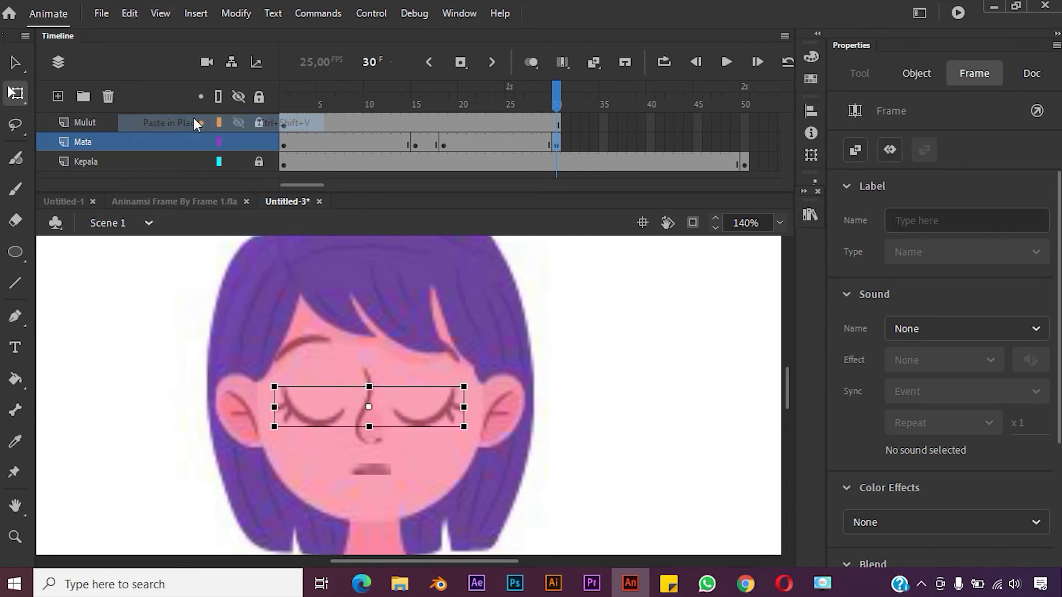
# - Play the animation from the start of the timeline to check the eye blinks
pyautogui.click(559, 122)
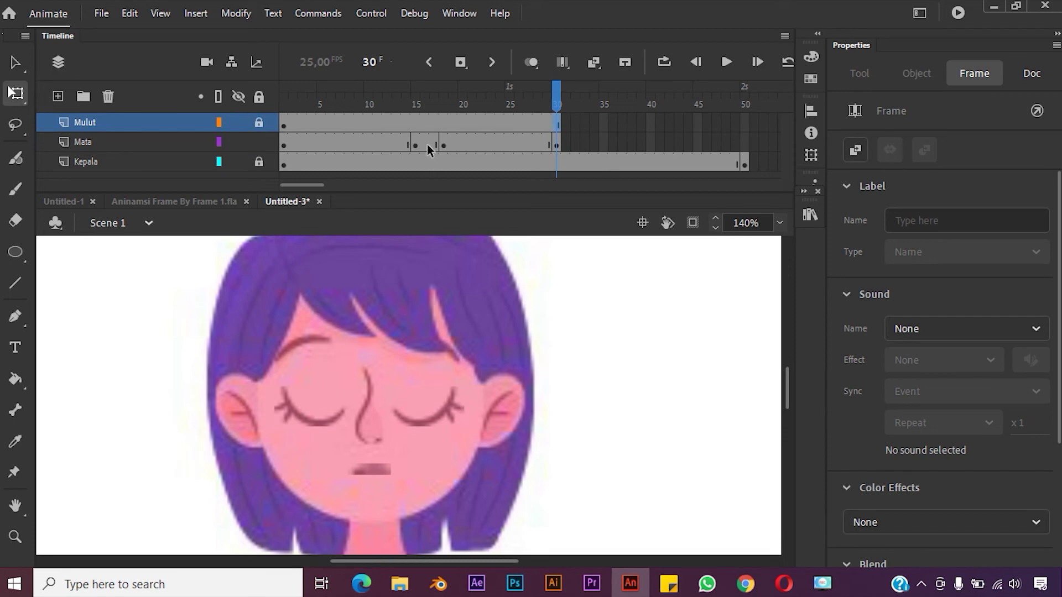
pyautogui.moveTo(545, 101); pyautogui.dragTo(284, 100)
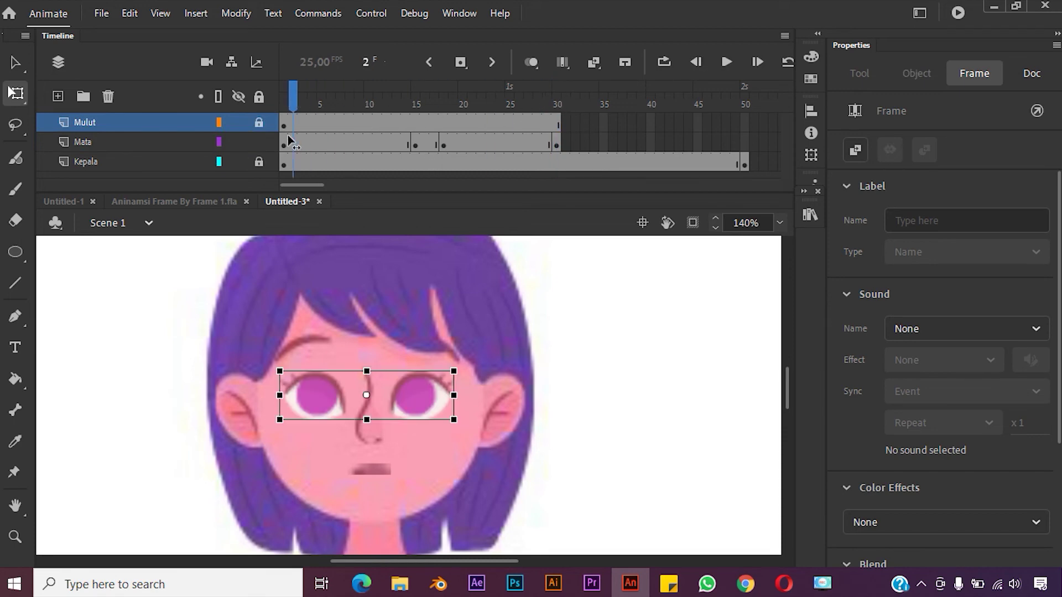
pyautogui.click(727, 62)
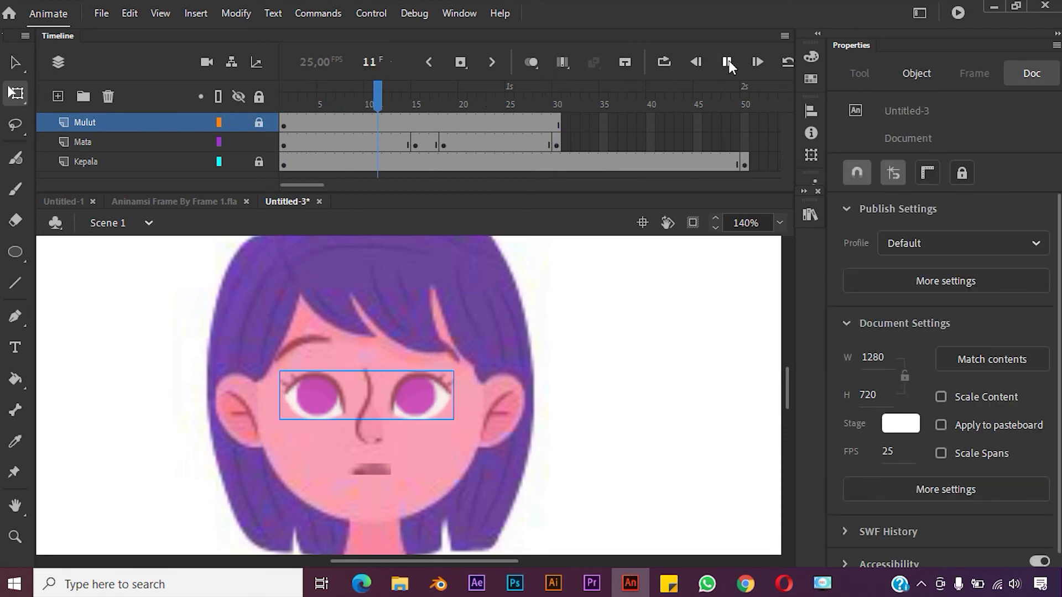
pyautogui.press('space')
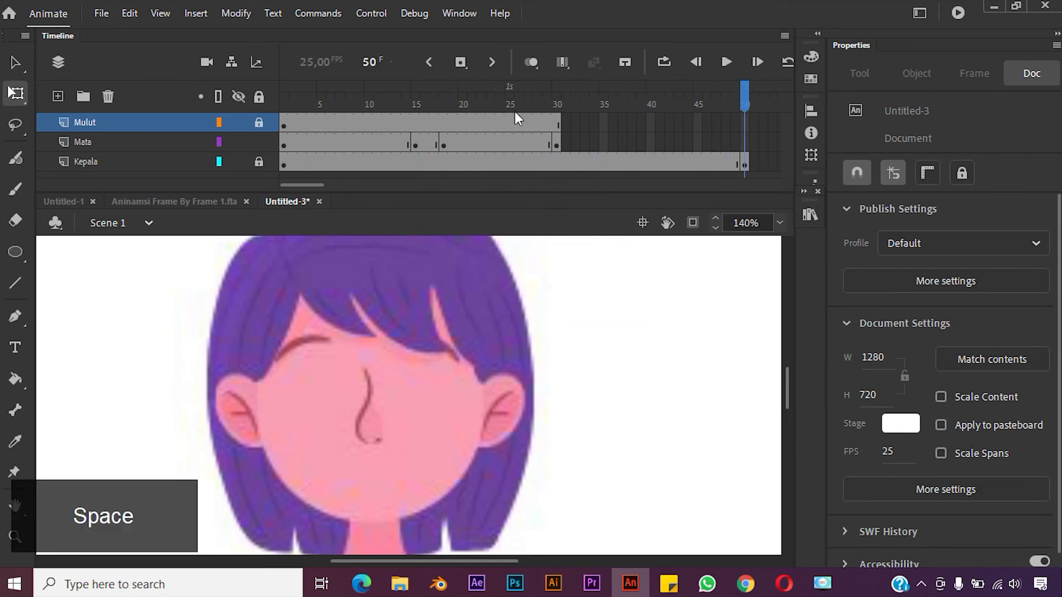
pyautogui.click(286, 102)
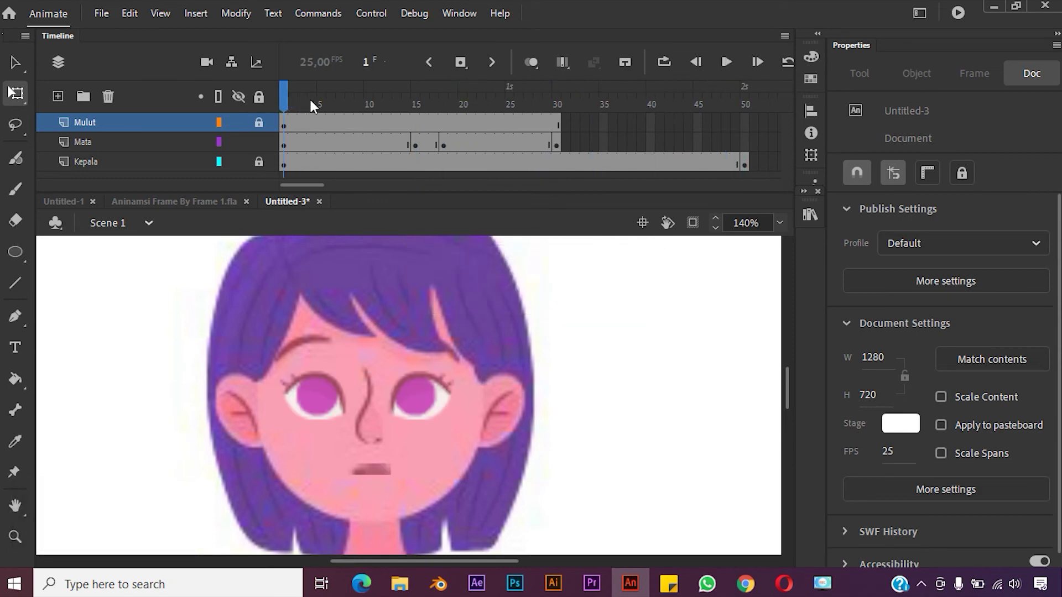
pyautogui.click(727, 62)
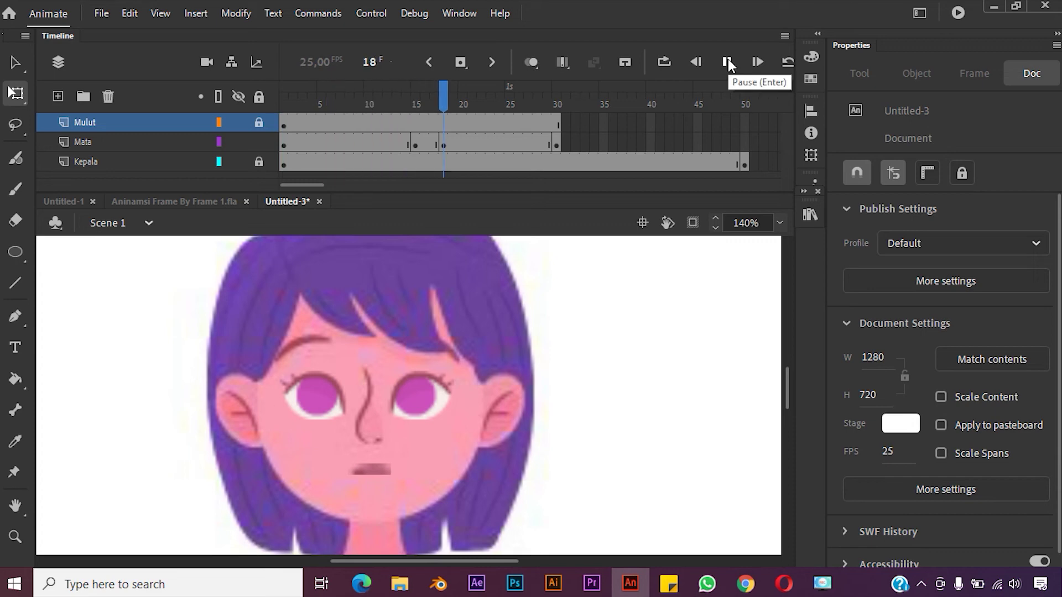
# - Compare the closed-eyes span and the open-eyes span on the Mata layer to judge how long each is held
pyautogui.press('space')
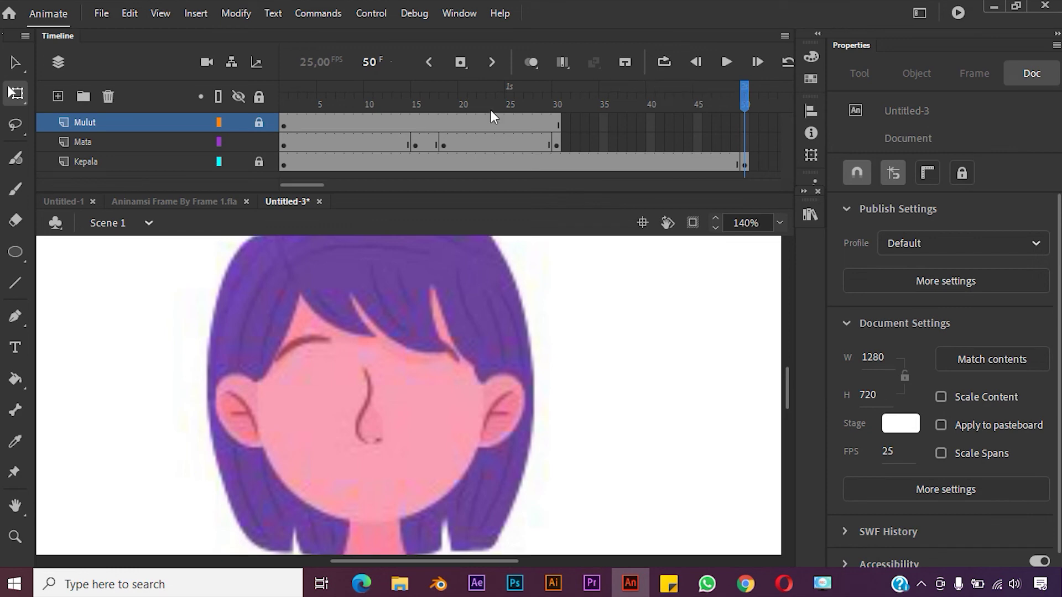
pyautogui.click(428, 145)
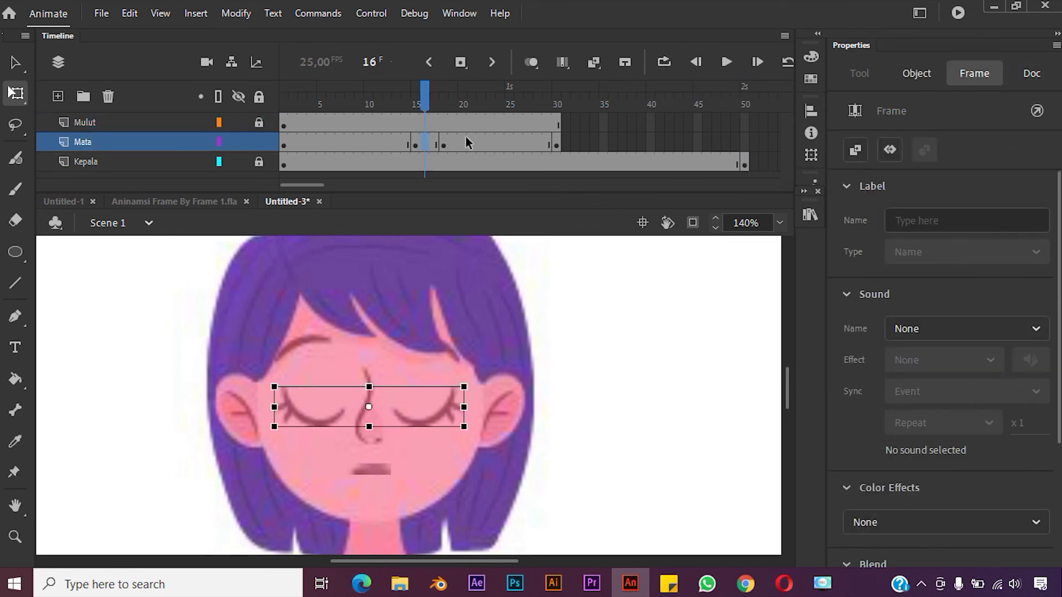
pyautogui.click(469, 144)
pyautogui.click(427, 146)
pyautogui.click(478, 143)
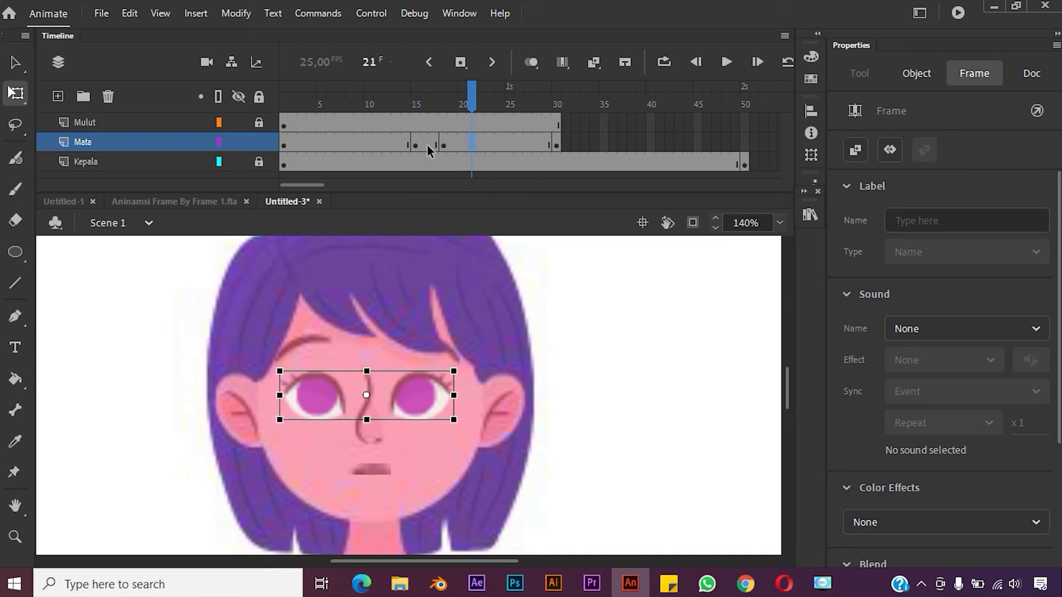
pyautogui.click(430, 146)
pyautogui.click(498, 144)
pyautogui.click(427, 145)
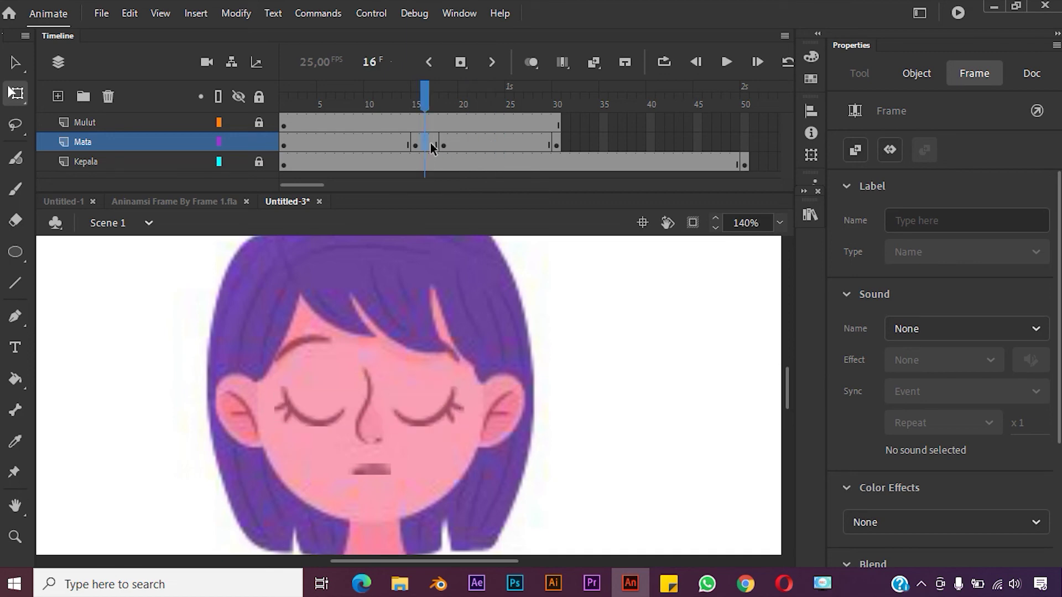
# - Lengthen the closed-eyes hold on the Mata layer by inserting two frames at frame 16
pyautogui.rightClick(426, 142)
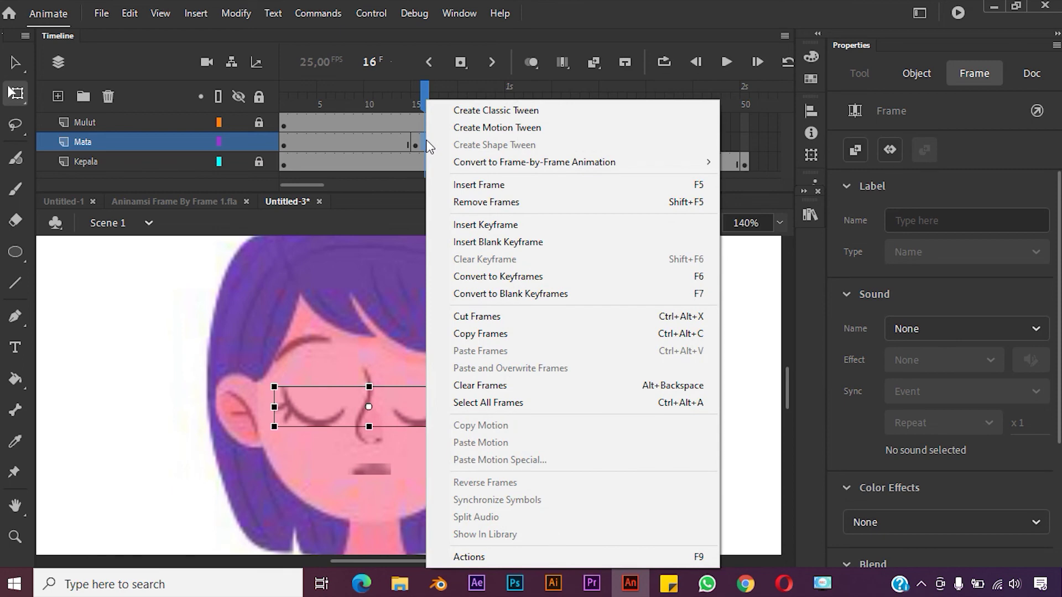
pyautogui.click(471, 182)
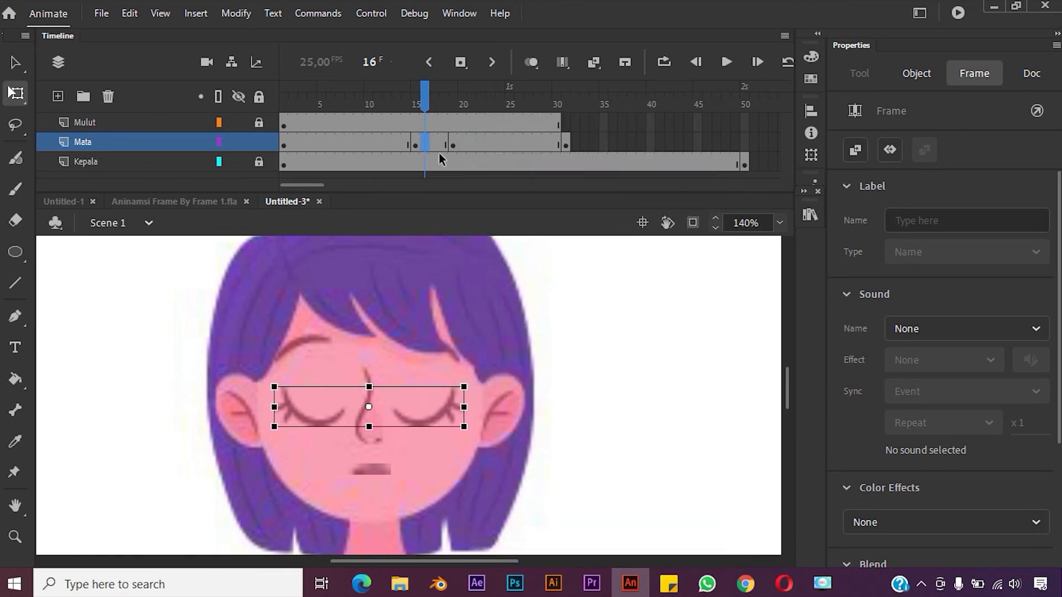
pyautogui.rightClick(429, 146)
pyautogui.click(471, 183)
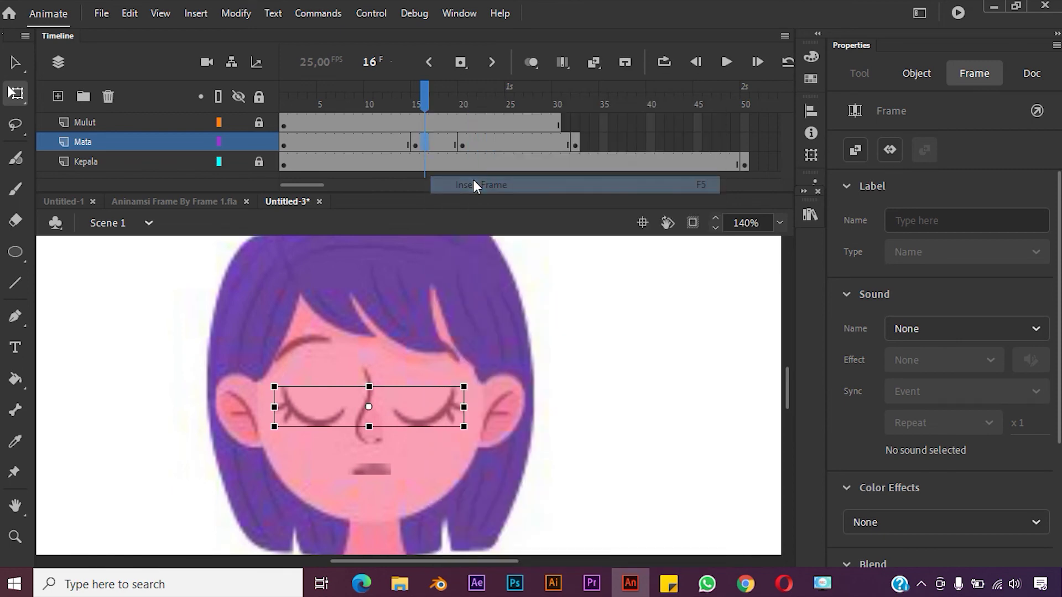
# - Play the animation from the first frame to check the timing of the longer blink
pyautogui.click(287, 101)
pyautogui.click(725, 62)
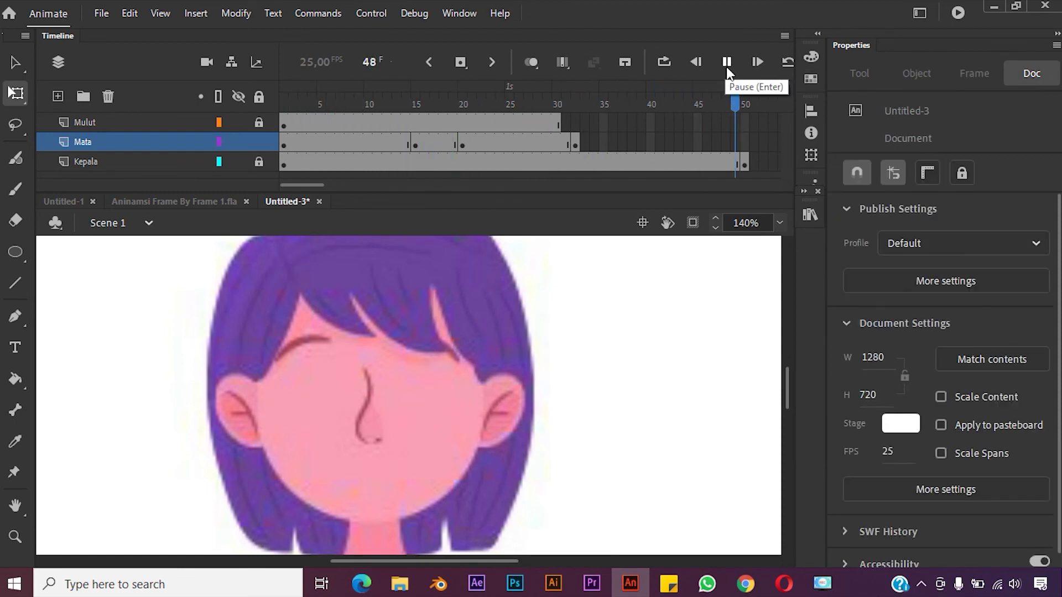
pyautogui.press('space')
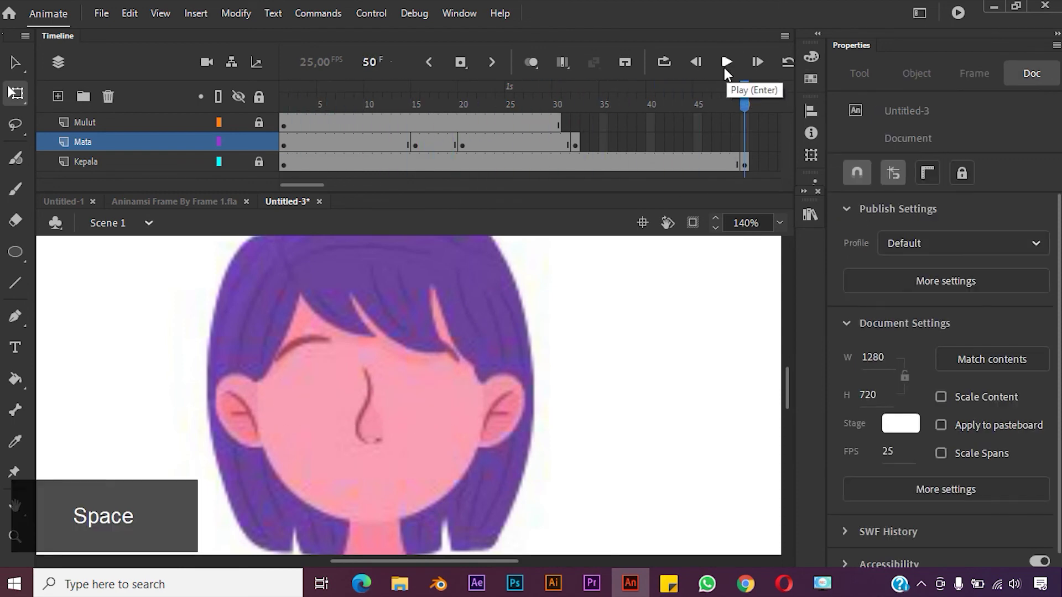
# - Insert a keyframe at frame 36 of the Mata layer and delete the closed-eyes image from it
pyautogui.click(614, 144)
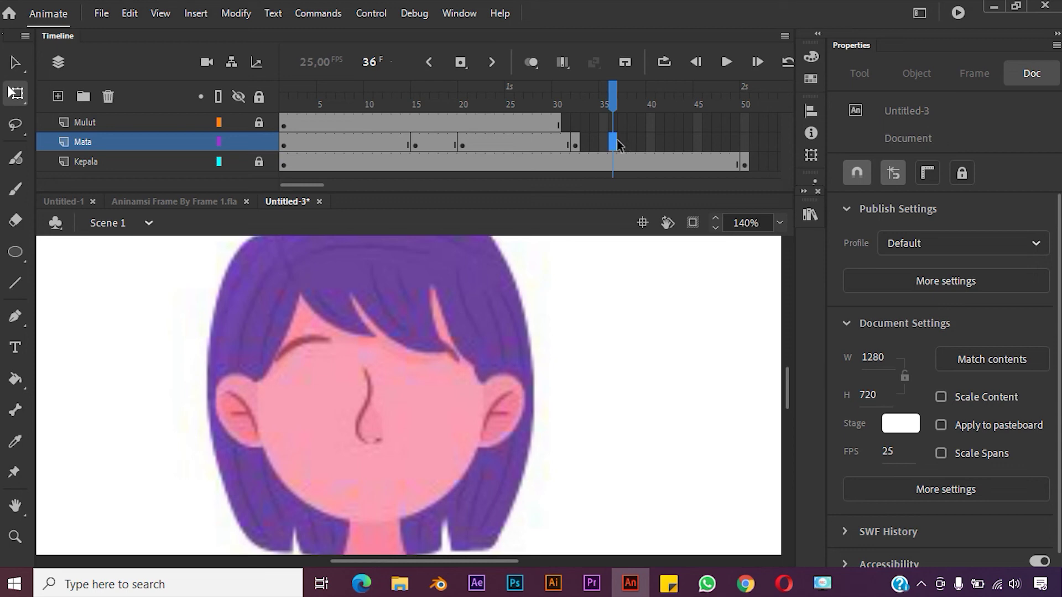
pyautogui.rightClick(613, 144)
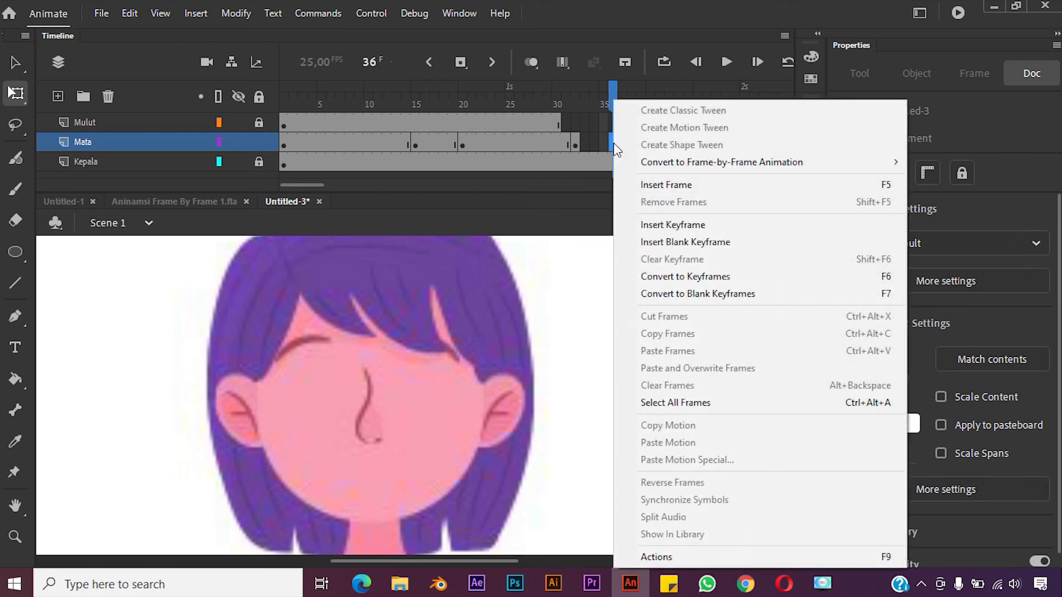
pyautogui.click(676, 223)
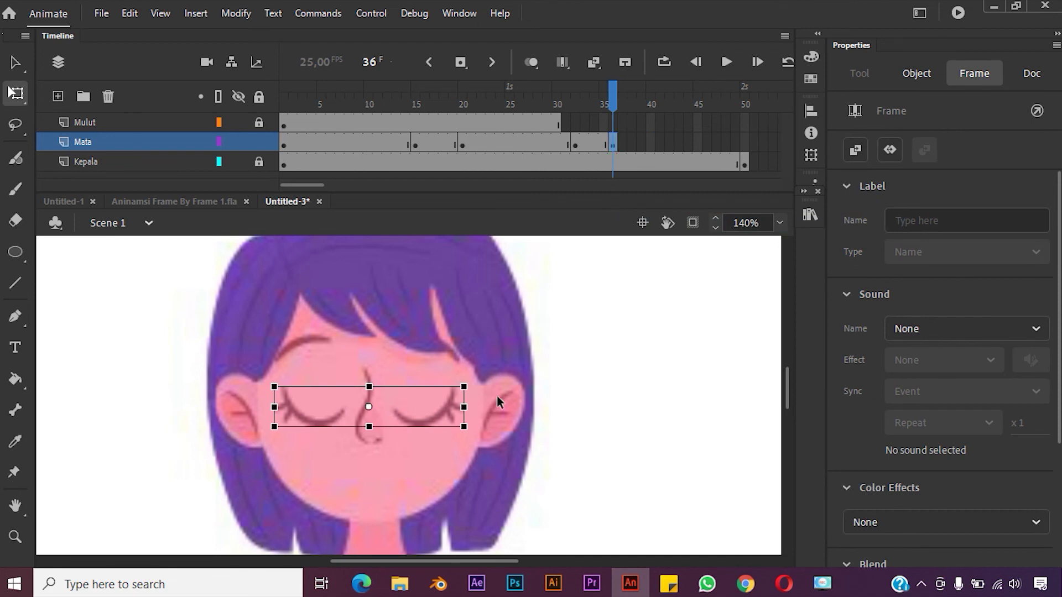
pyautogui.press('Delete')
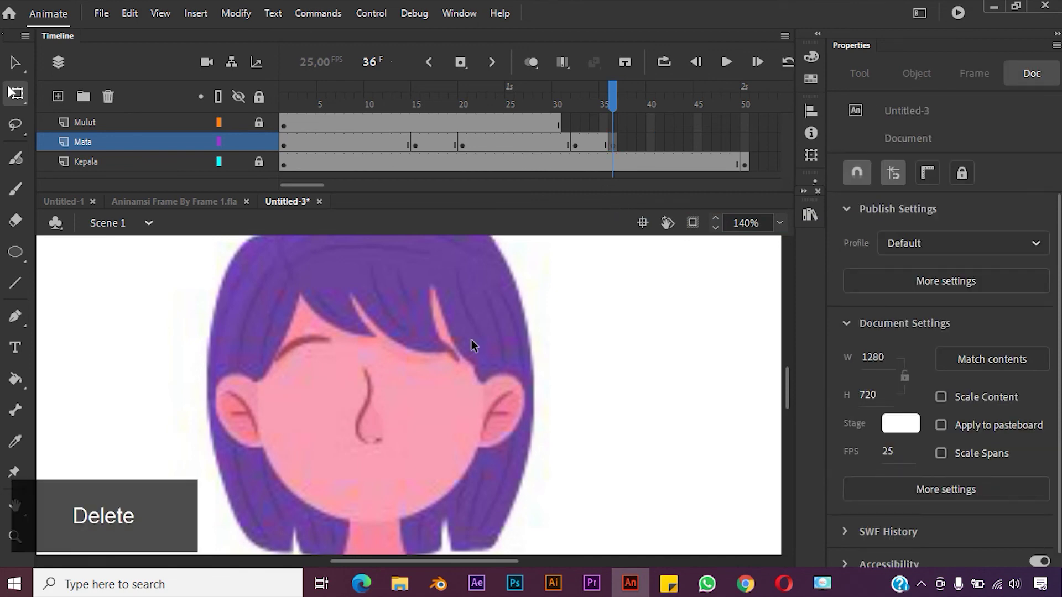
# - Copy the open eyes from the Mata layer's frame 20 and paste them in place on its frame 36 keyframe
pyautogui.click(462, 144)
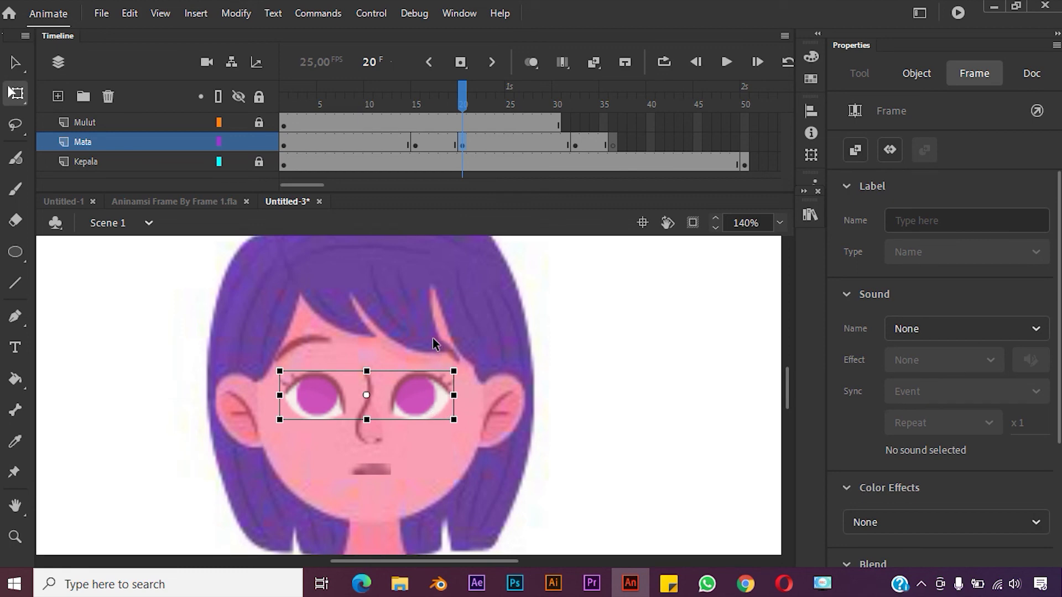
pyautogui.hotkey('ctrl', 'c')
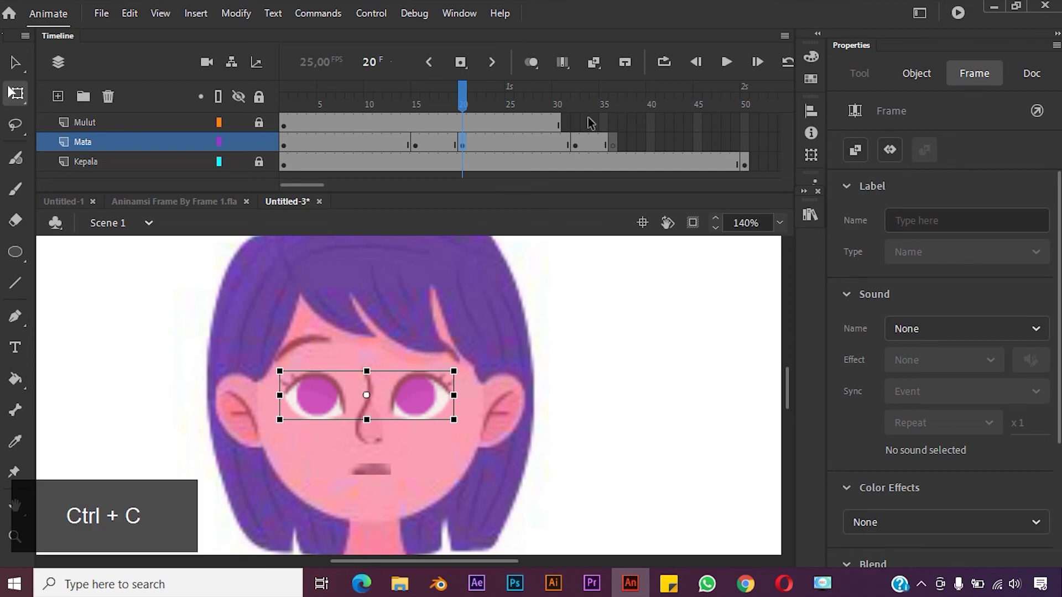
pyautogui.moveTo(578, 101); pyautogui.dragTo(606, 102)
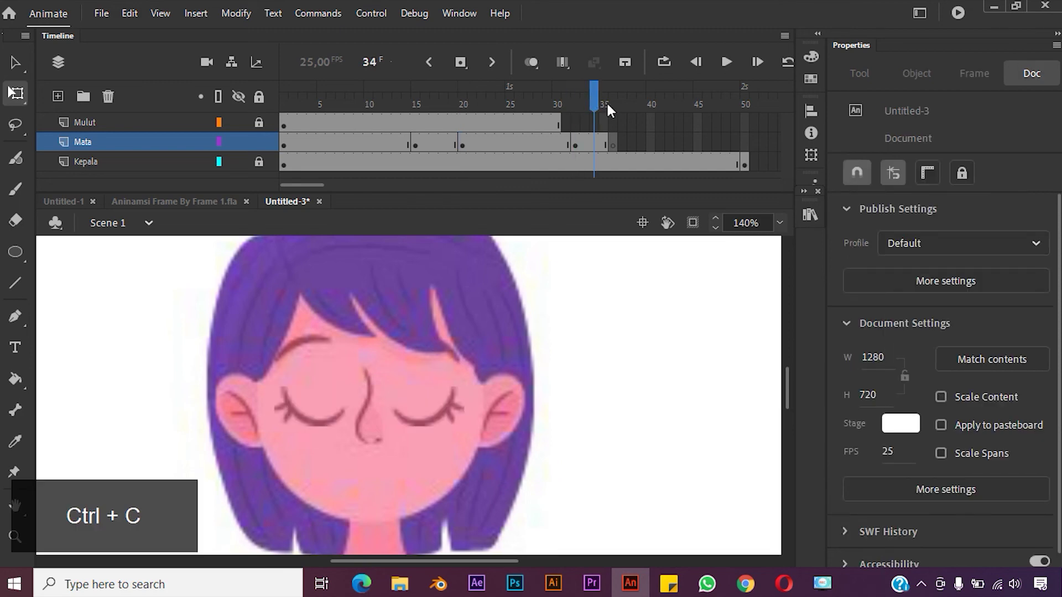
pyautogui.click(613, 144)
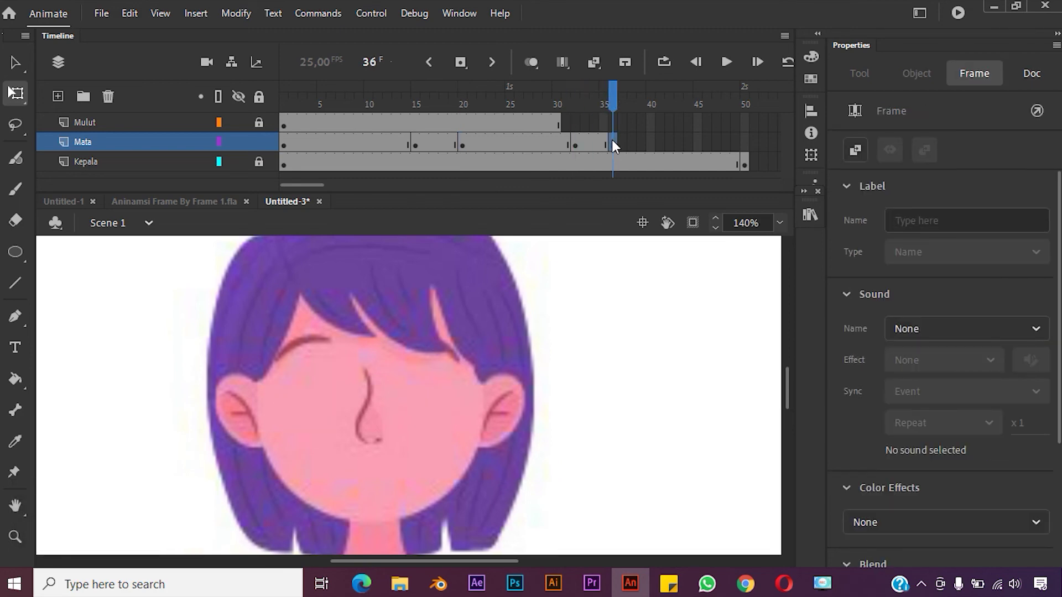
pyautogui.click(131, 17)
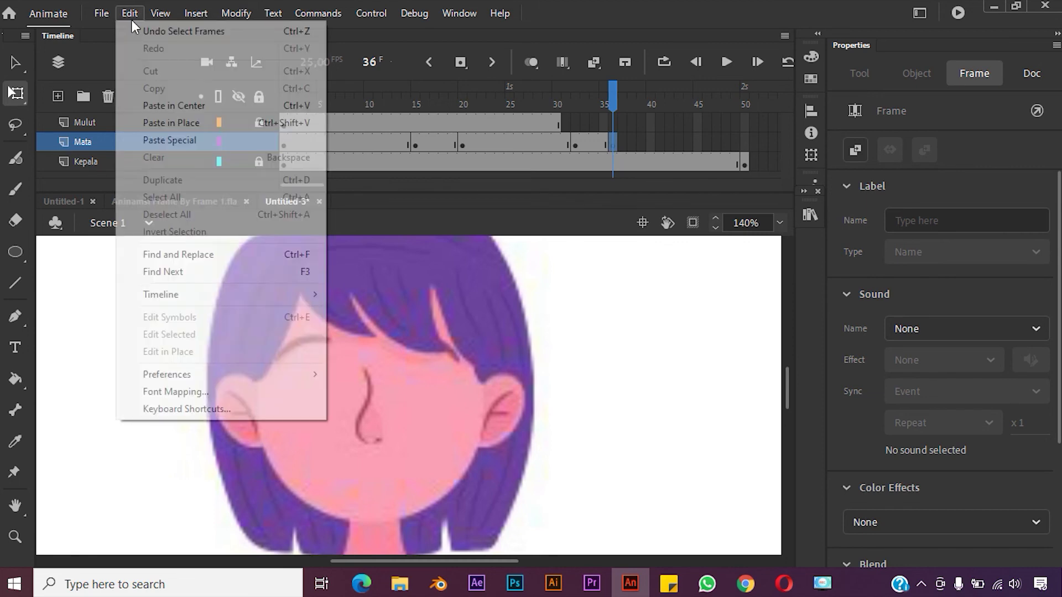
pyautogui.click(227, 123)
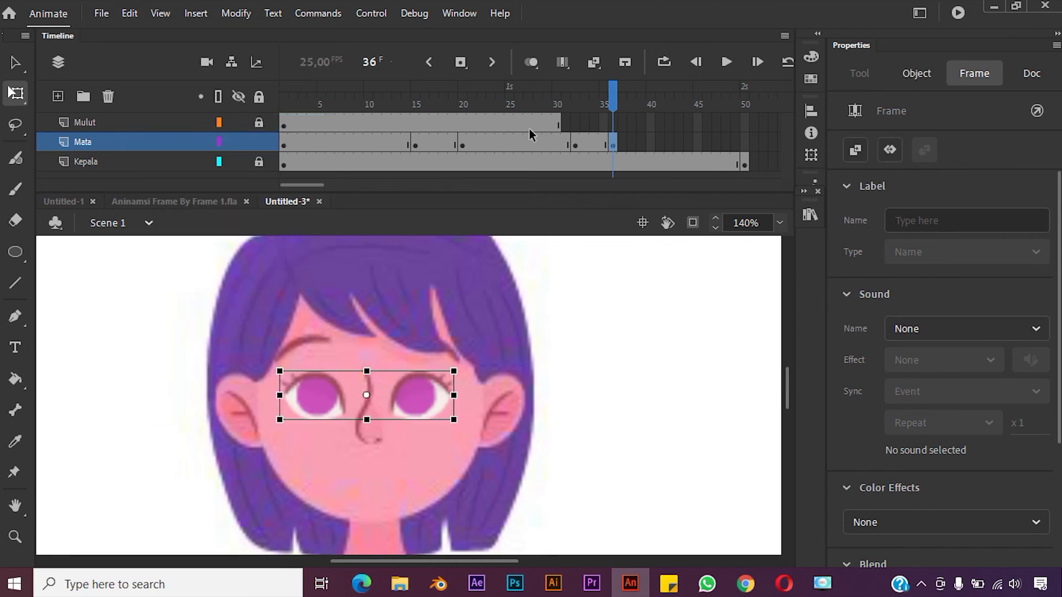
# - Insert a keyframe at frame 36 of the Mulut layer
pyautogui.click(616, 122)
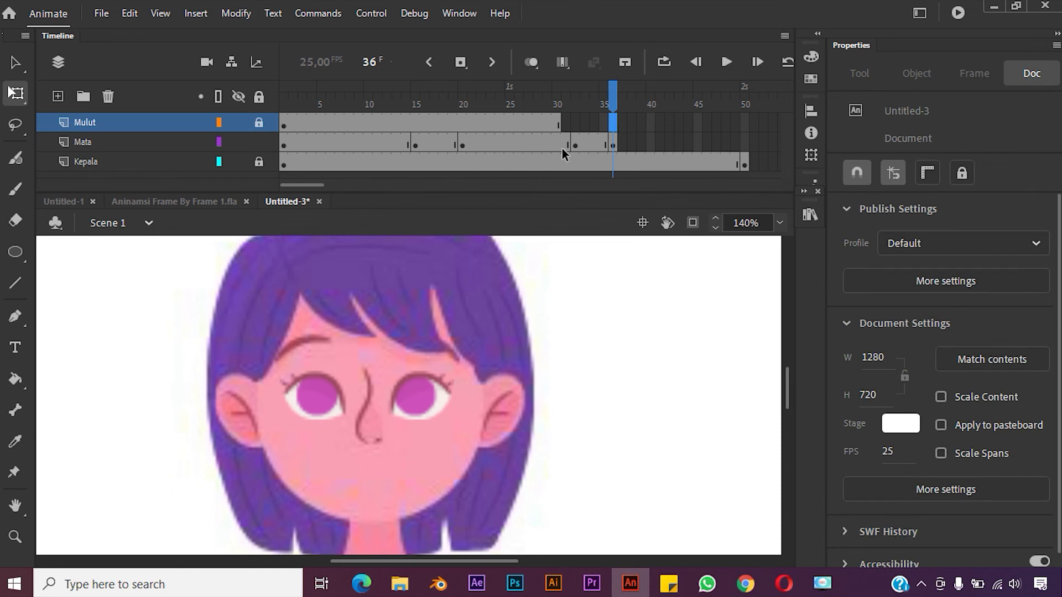
pyautogui.rightClick(613, 122)
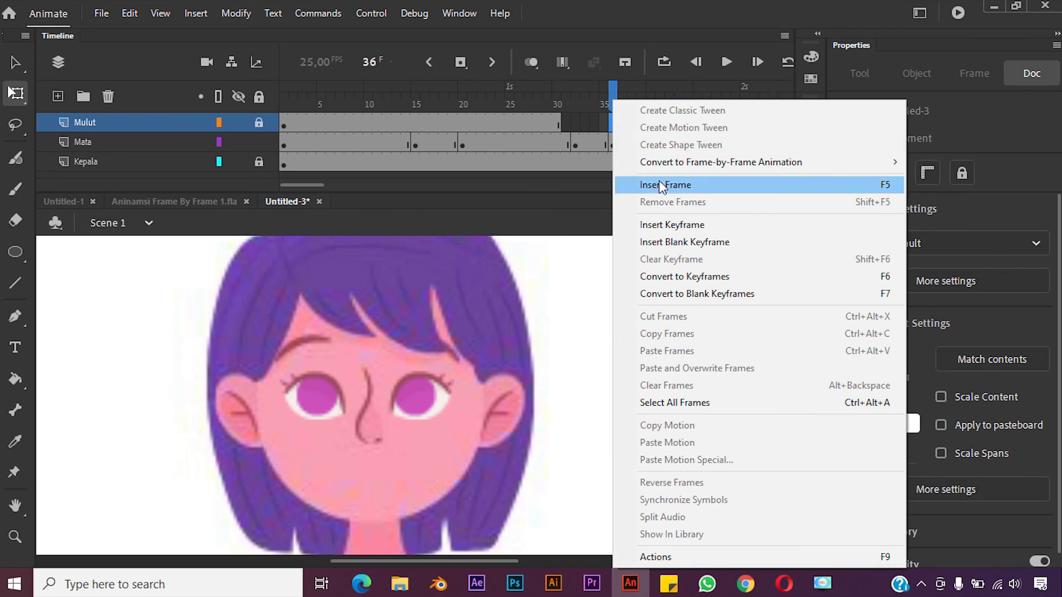
pyautogui.click(685, 224)
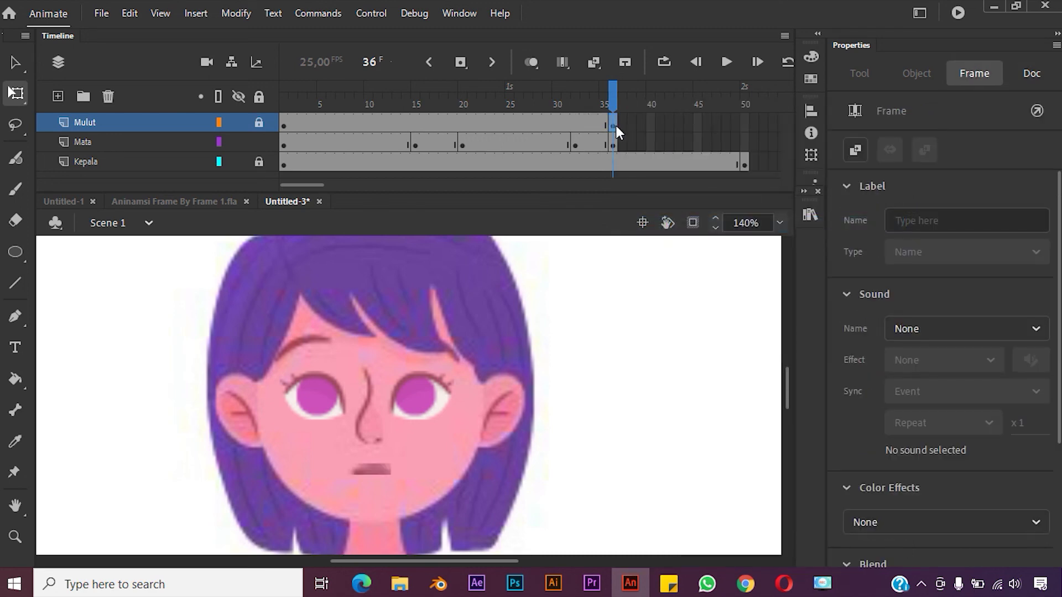
# - Preview the mouth images in the library and try to place mulut senyum kedip.png on the locked Mulut layer
pyautogui.click(811, 216)
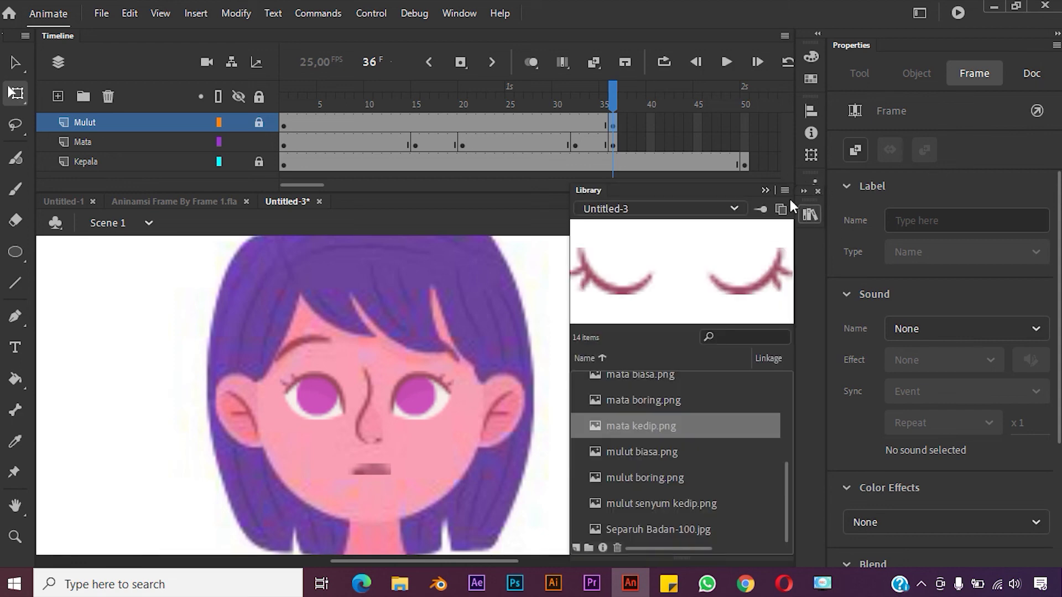
pyautogui.click(683, 470)
pyautogui.click(680, 461)
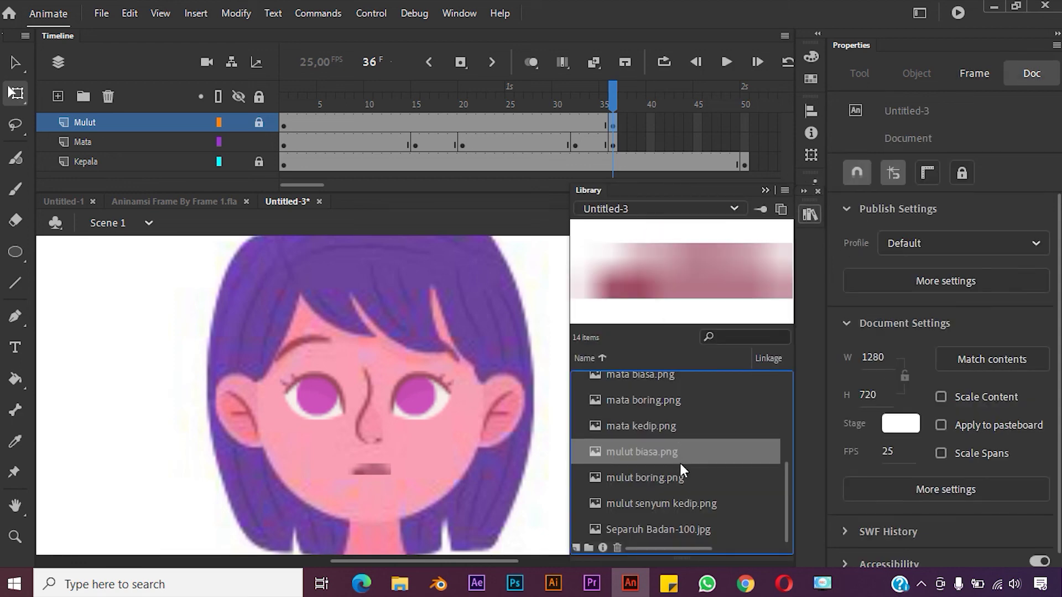
pyautogui.click(682, 441)
pyautogui.click(687, 475)
pyautogui.click(696, 503)
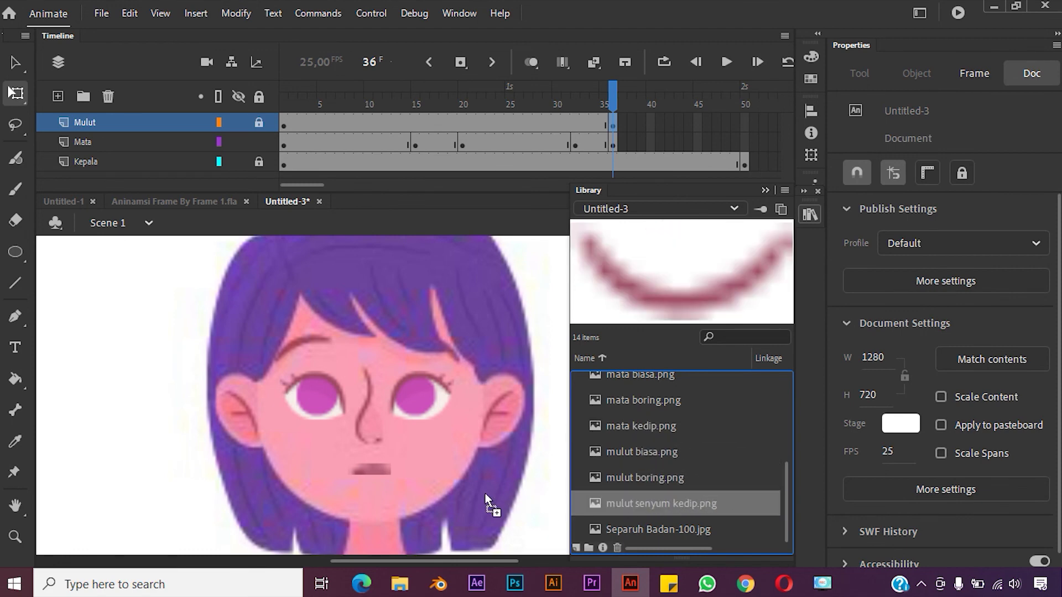
pyautogui.moveTo(448, 456); pyautogui.dragTo(448, 450)
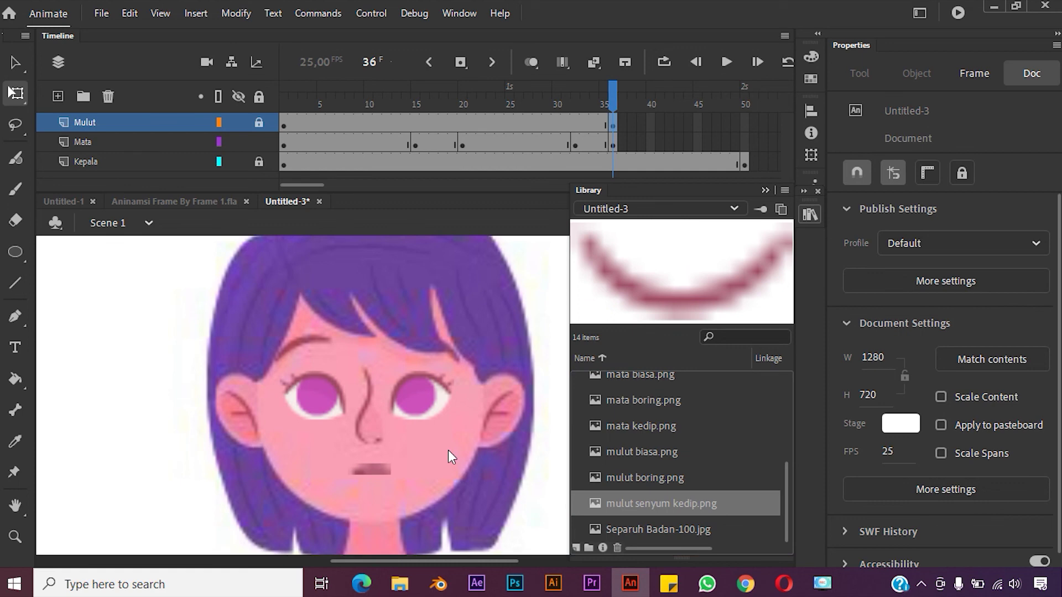
# - Unlock the Mulut layer, lock Mata, and place mulut senyum kedip.png from the library on the face at frame 36
pyautogui.click(258, 121)
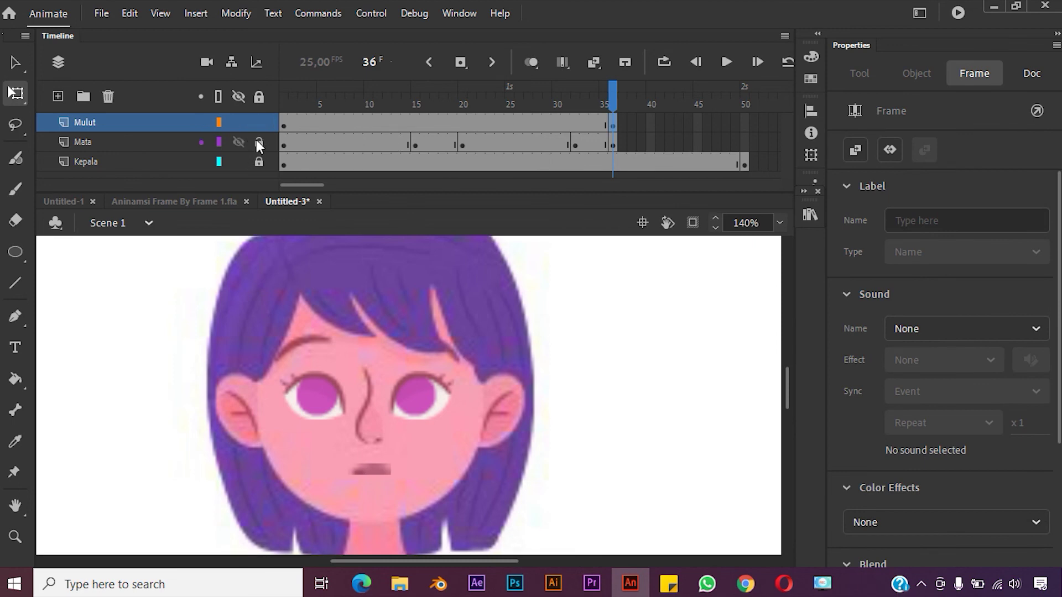
pyautogui.click(811, 214)
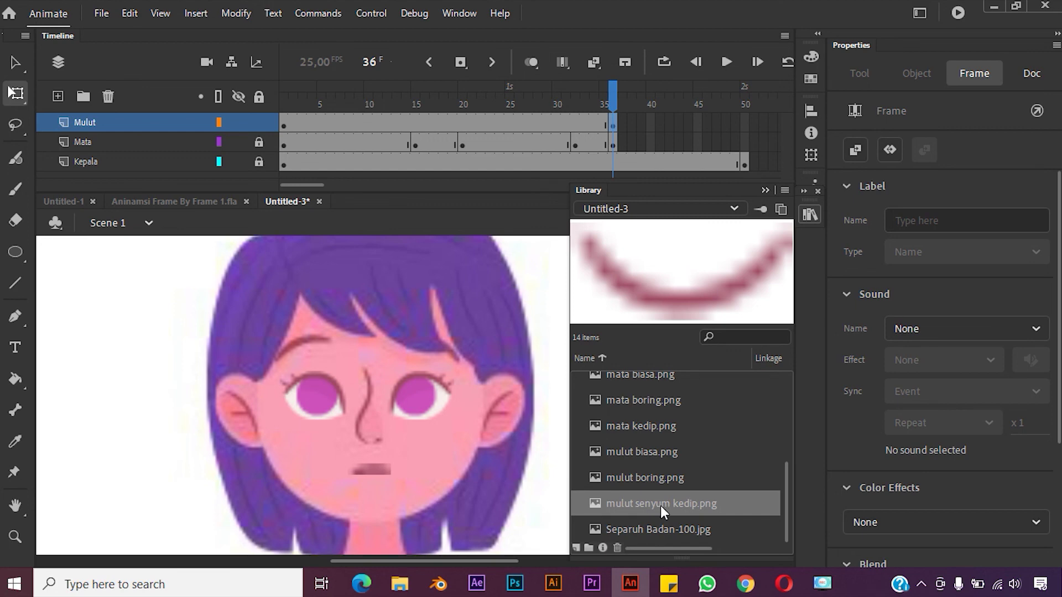
pyautogui.moveTo(652, 500); pyautogui.dragTo(462, 449)
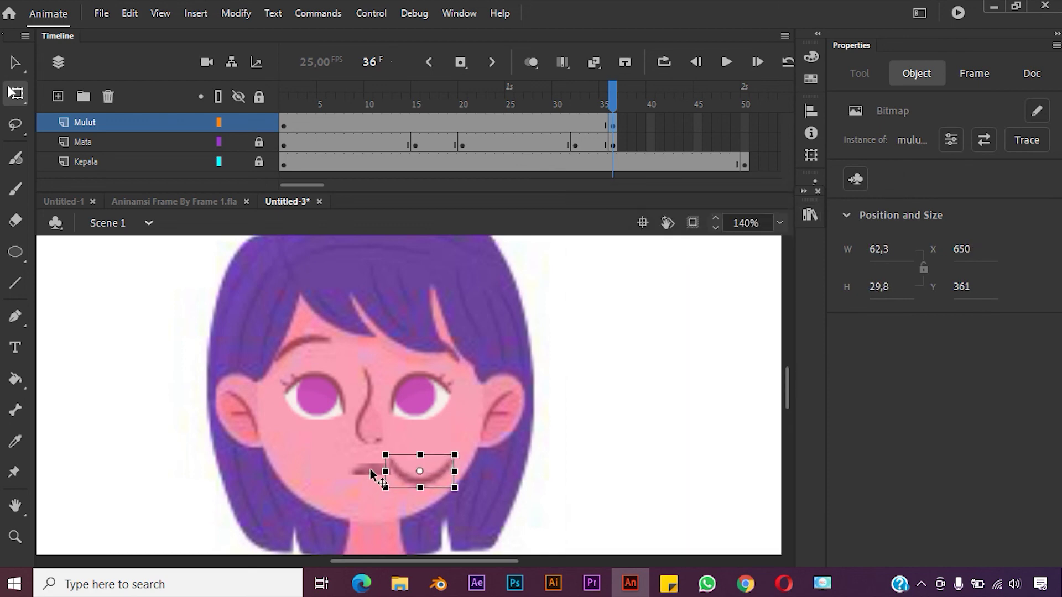
# - Delete the straight mouth from frame 36 and move the smile over its former position with onion skinning as a guide
pyautogui.click(369, 469)
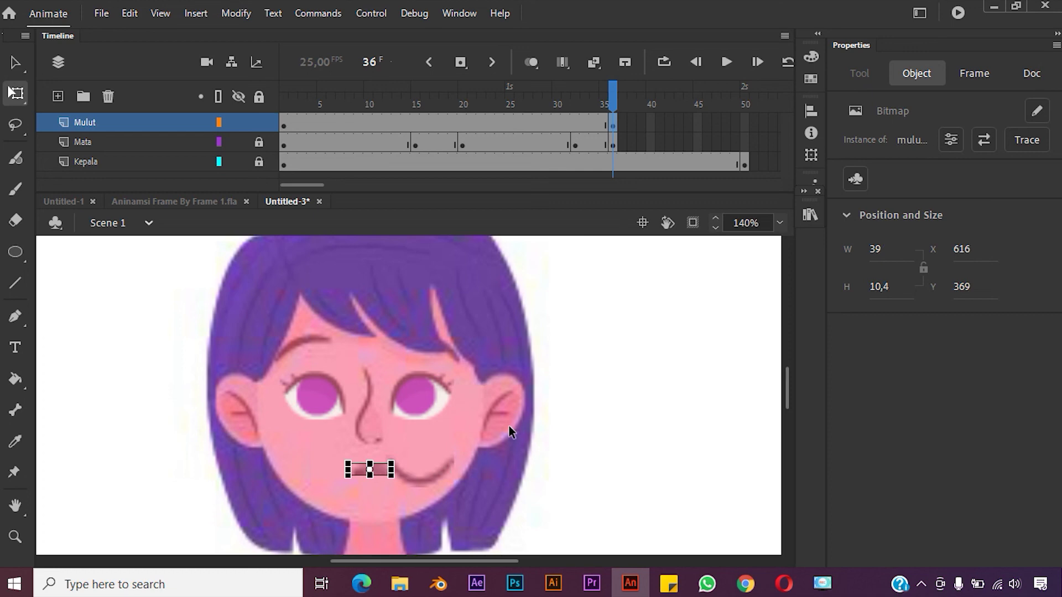
pyautogui.press('Delete')
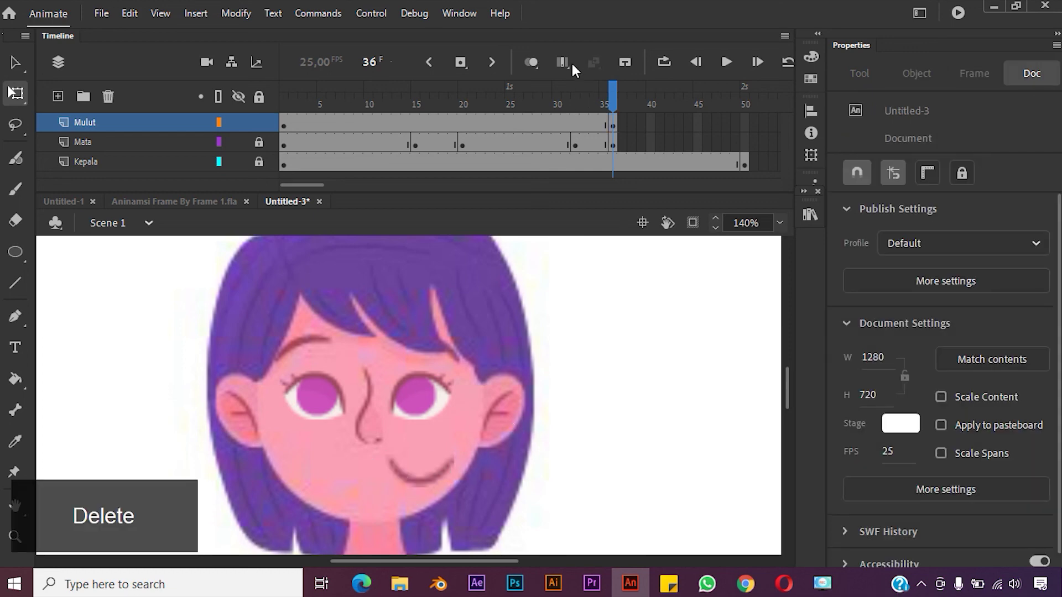
pyautogui.click(530, 62)
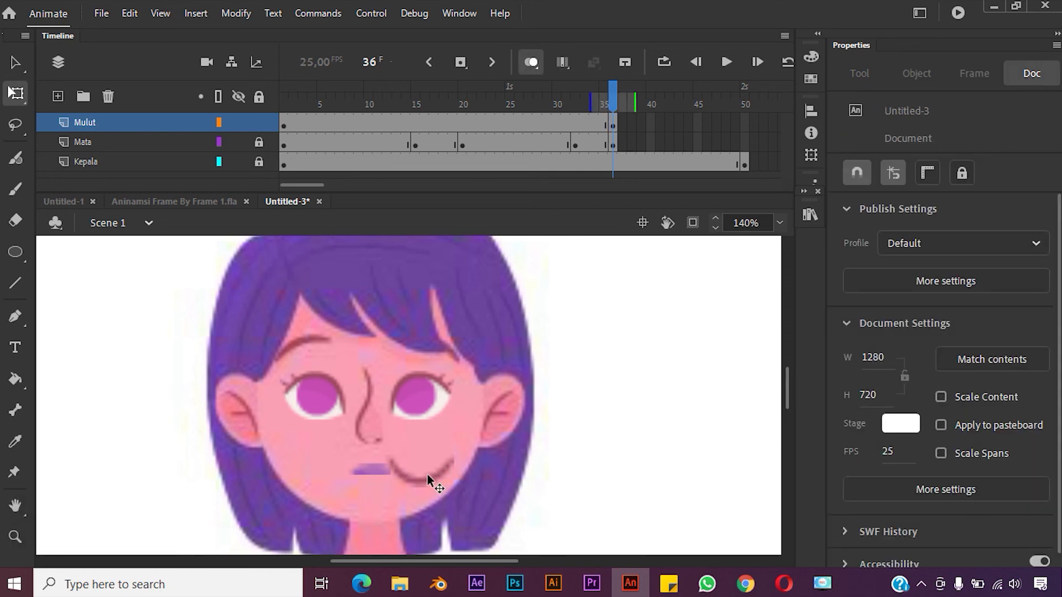
pyautogui.moveTo(427, 473); pyautogui.dragTo(373, 455)
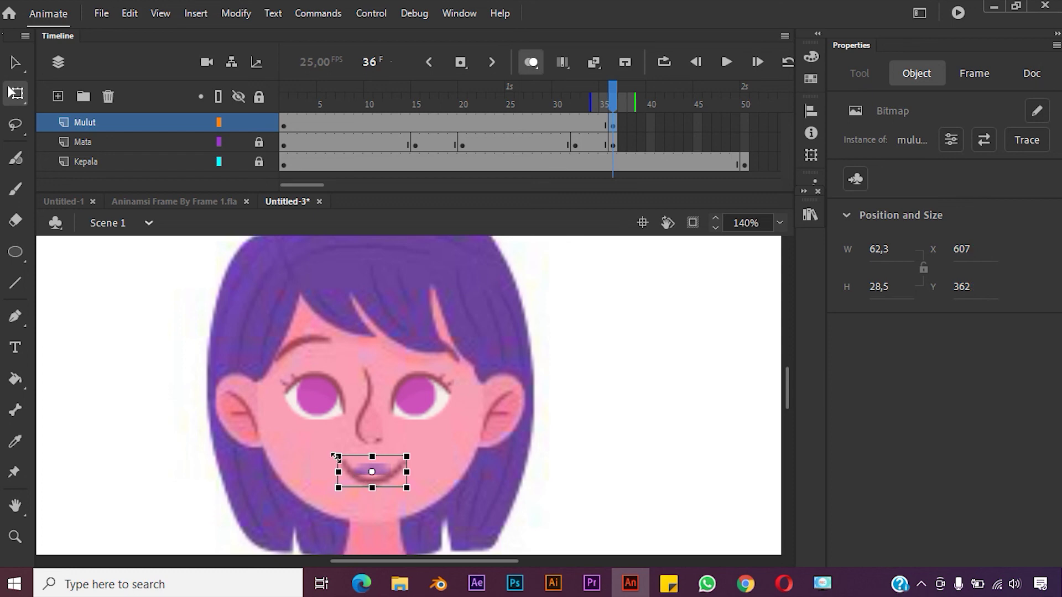
# - Flatten the smile at frame 36 to about 62.3 wide by 21.6 high and turn off onion skinning
pyautogui.moveTo(338, 456); pyautogui.dragTo(339, 460)
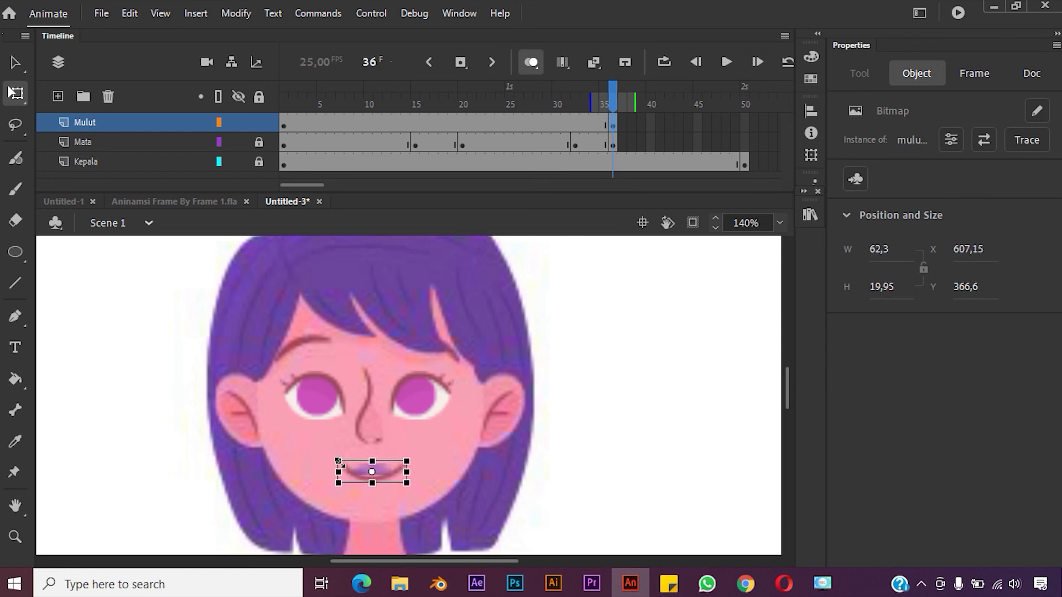
pyautogui.hotkey('ctrl', 'z')
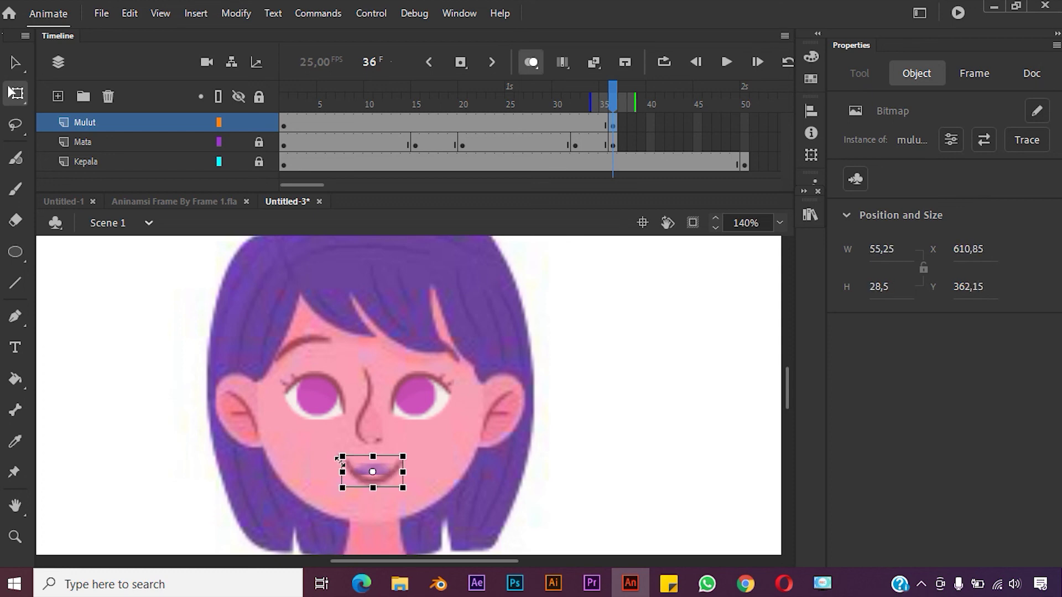
pyautogui.moveTo(338, 457); pyautogui.dragTo(338, 461)
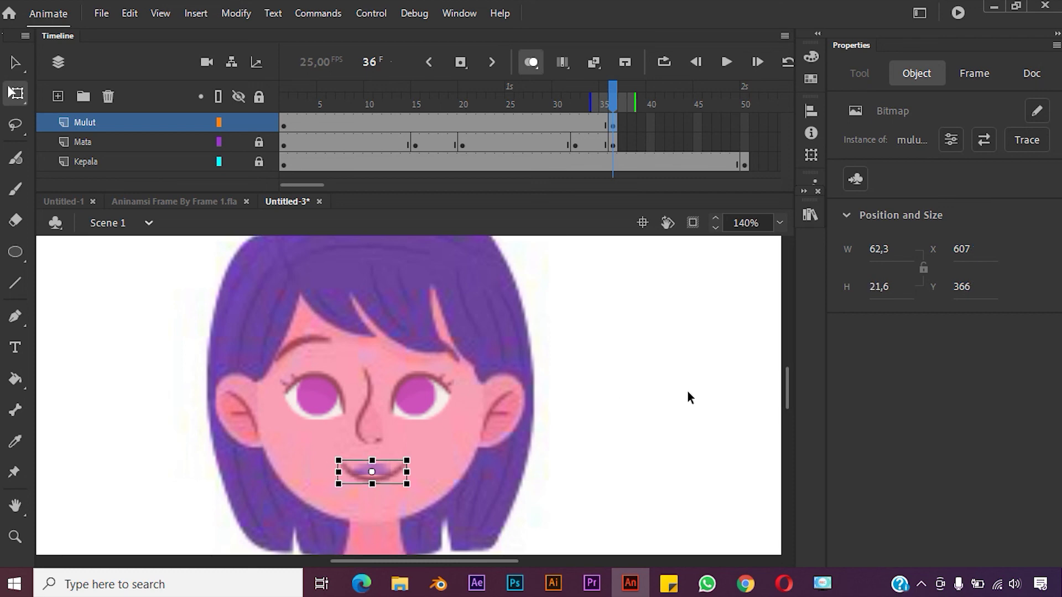
pyautogui.click(662, 404)
pyautogui.click(527, 62)
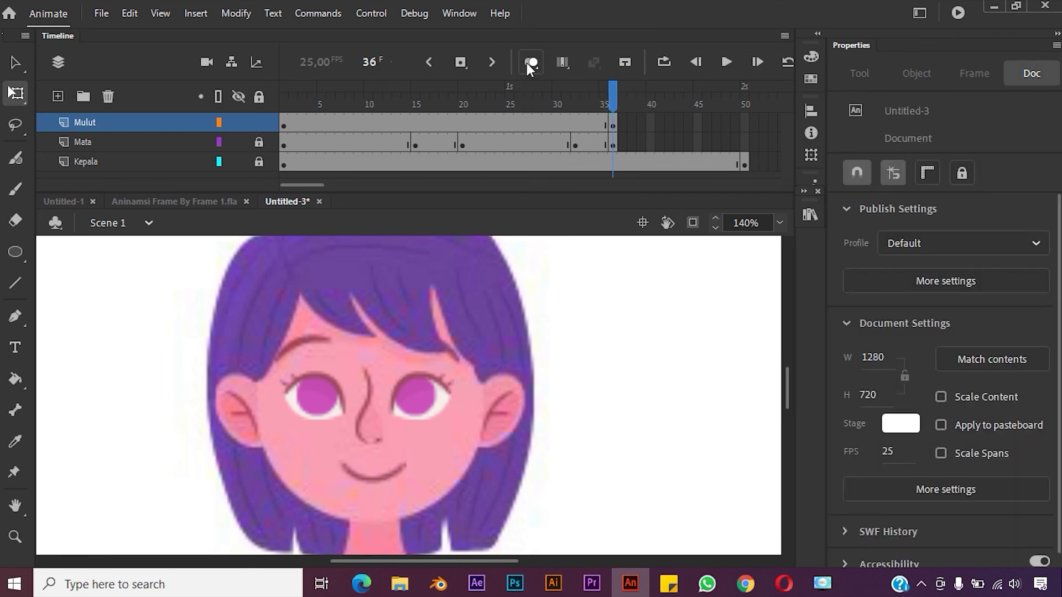
# - Extend the Mulut and Mata layers to frame 50 by inserting frames
pyautogui.moveTo(609, 100)
pyautogui.mouseDown()
pyautogui.moveTo(509, 105)
pyautogui.moveTo(613, 108)
pyautogui.mouseUp()
pyautogui.click(744, 143)
pyautogui.click(745, 123)
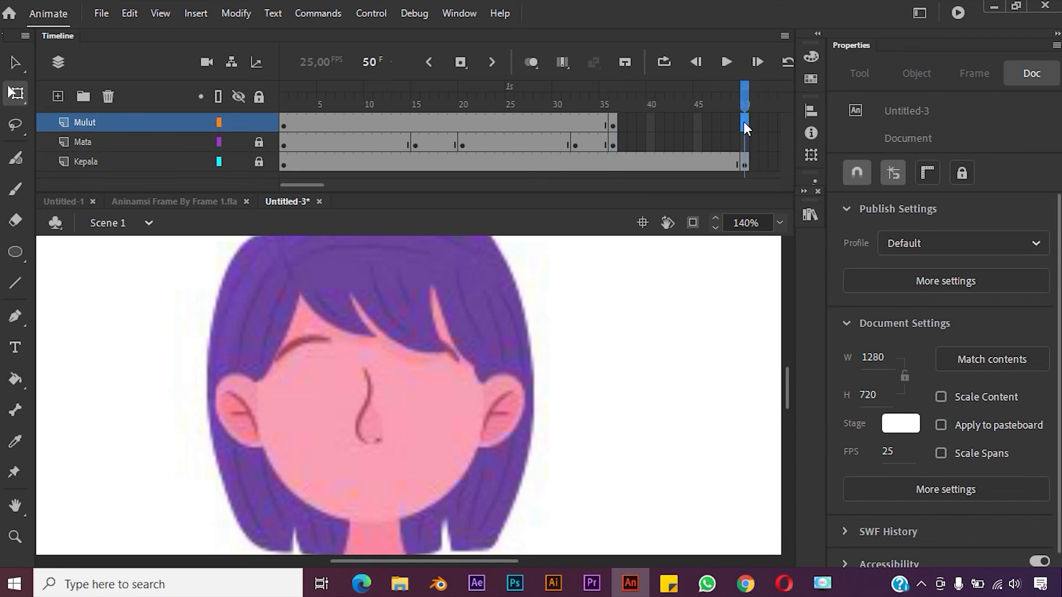
pyautogui.rightClick(744, 119)
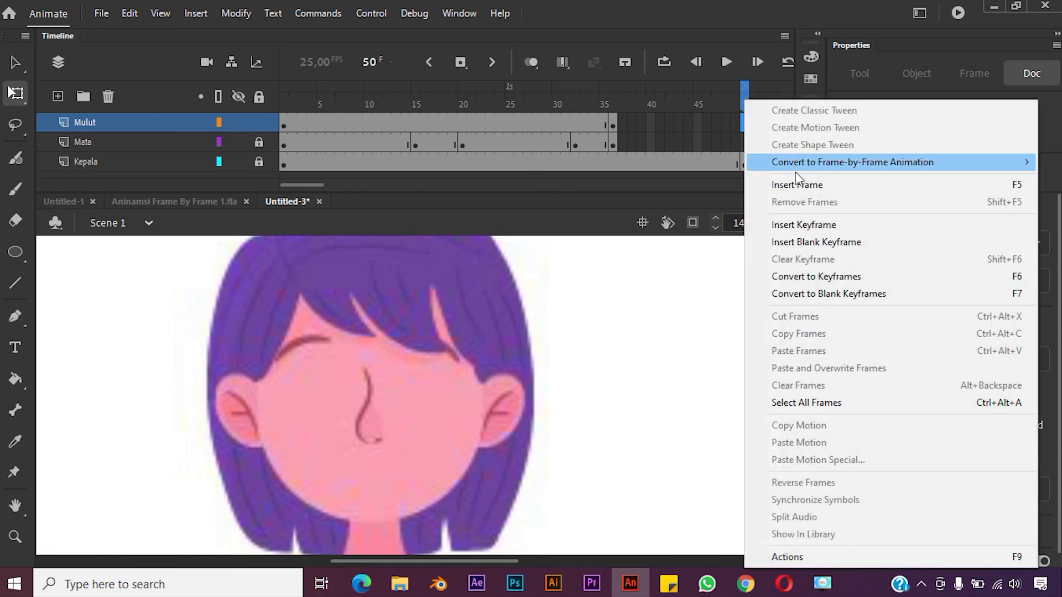
pyautogui.click(795, 181)
pyautogui.click(747, 142)
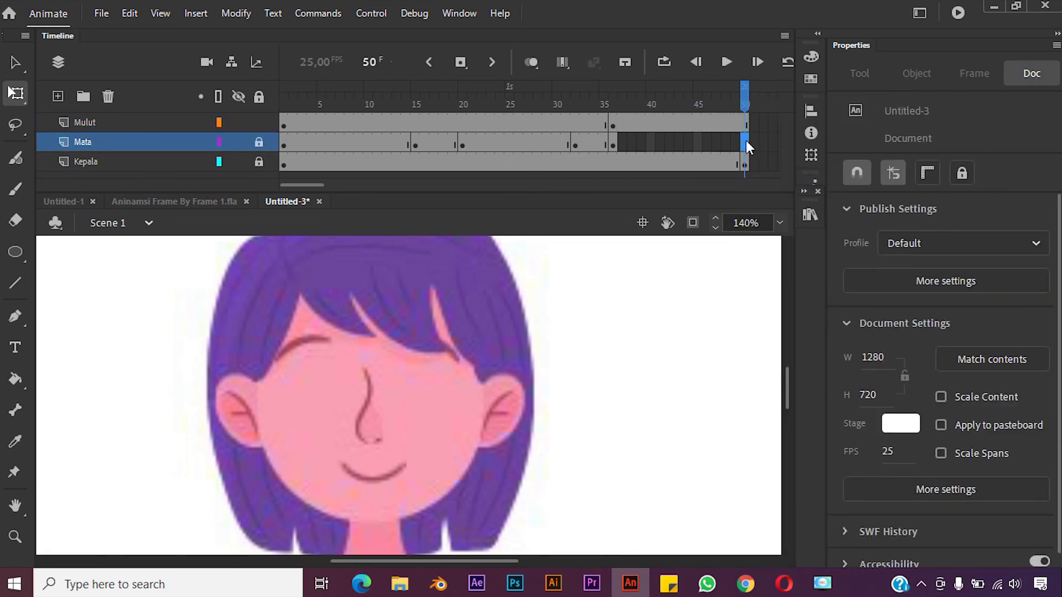
pyautogui.rightClick(746, 140)
pyautogui.click(763, 184)
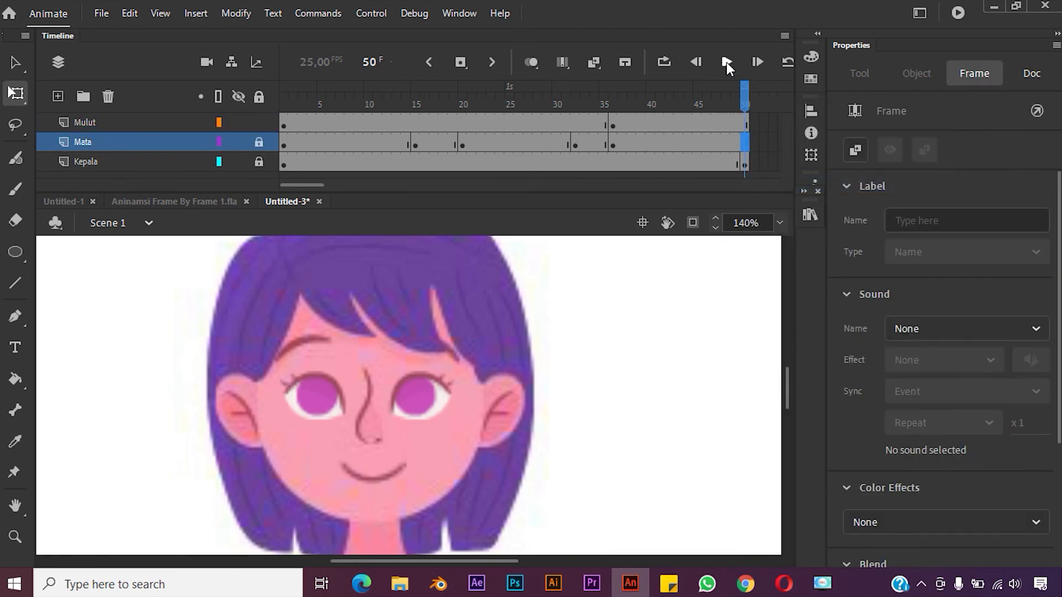
# - Play the animation and check the timing of the mouth change against the closed eyes around frames 33 to 37
pyautogui.click(727, 63)
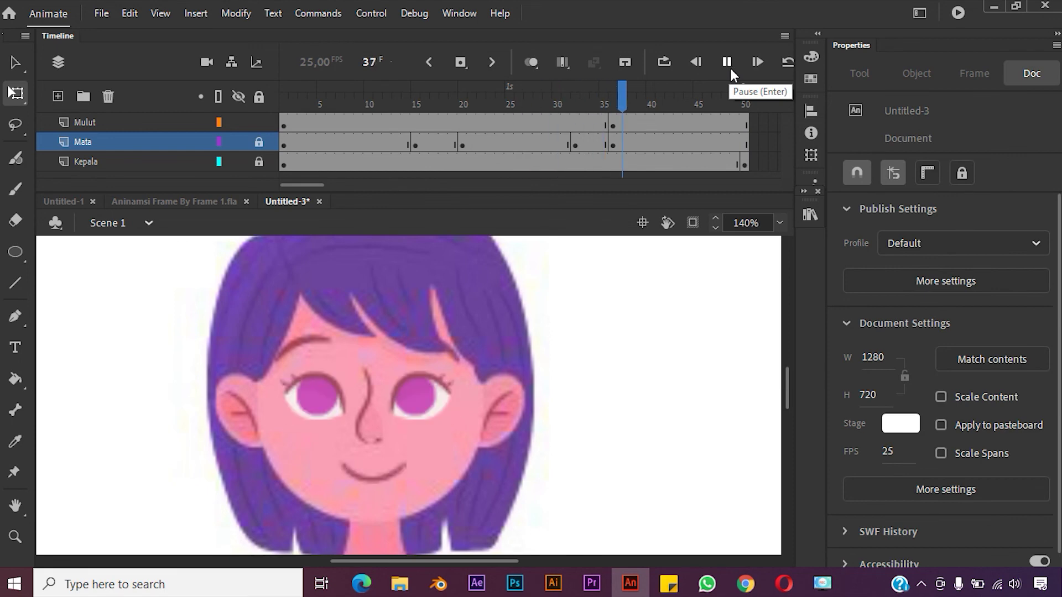
pyautogui.click(728, 69)
pyautogui.click(599, 145)
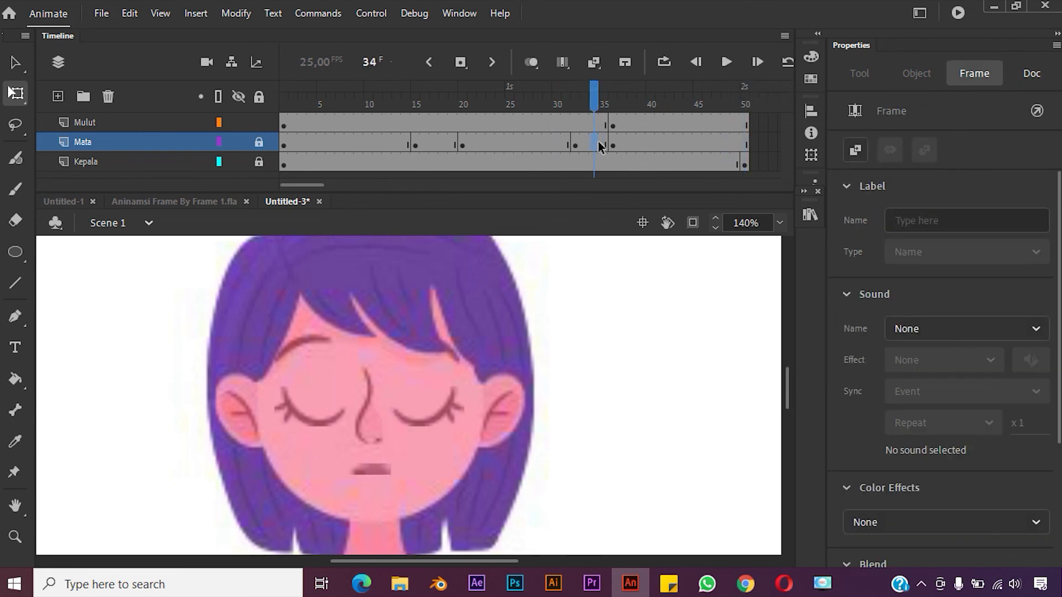
pyautogui.click(586, 122)
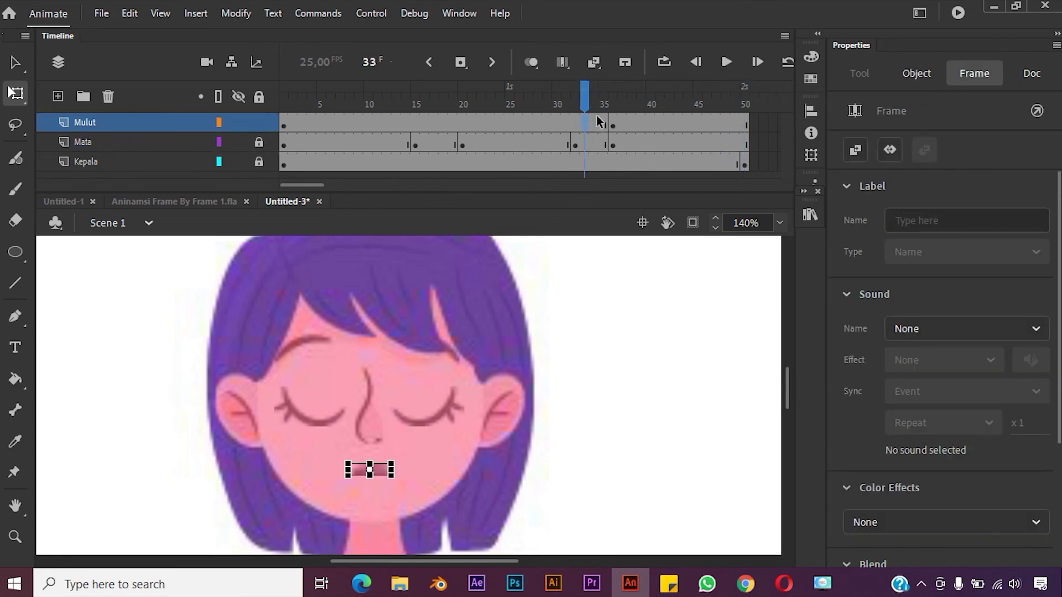
pyautogui.moveTo(594, 106); pyautogui.dragTo(632, 107)
# - Insert three frames before the smile keyframe on the Mulut layer so the smile starts at frame 39
pyautogui.click(592, 121)
pyautogui.click(556, 123)
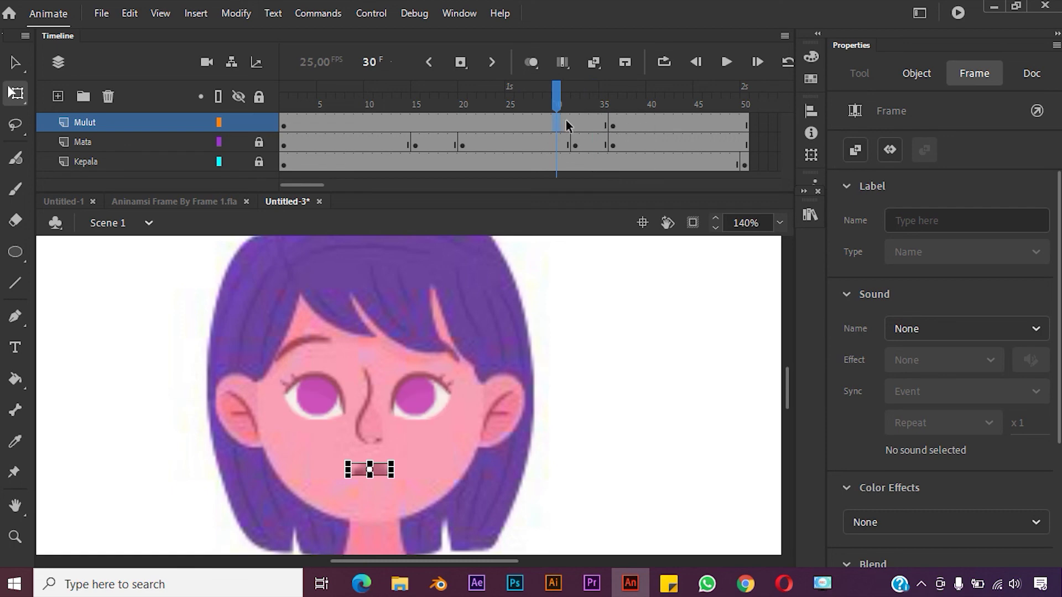
pyautogui.rightClick(566, 121)
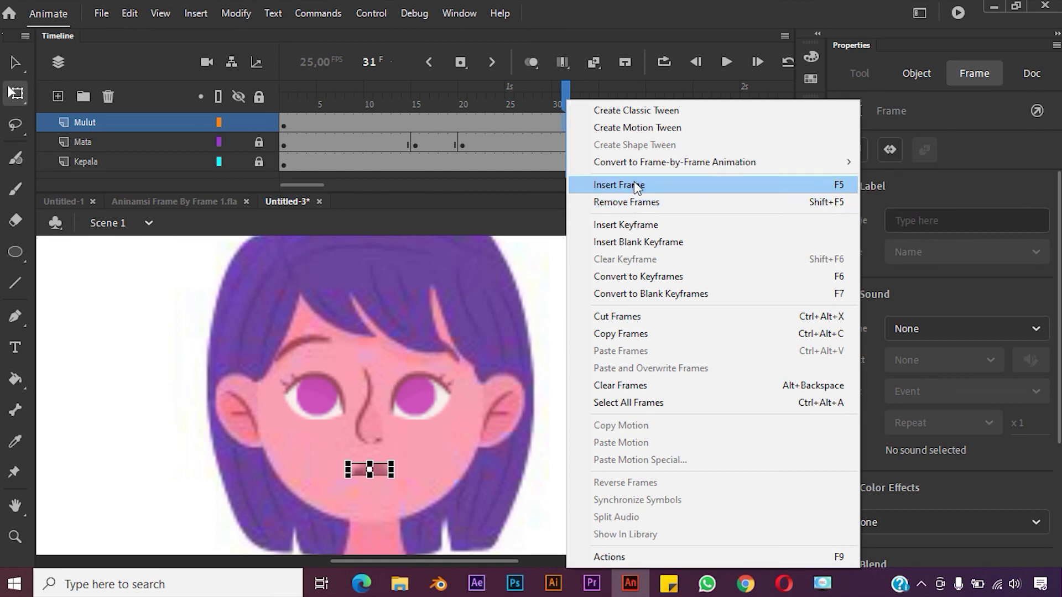
pyautogui.click(636, 185)
pyautogui.click(583, 125)
pyautogui.rightClick(583, 125)
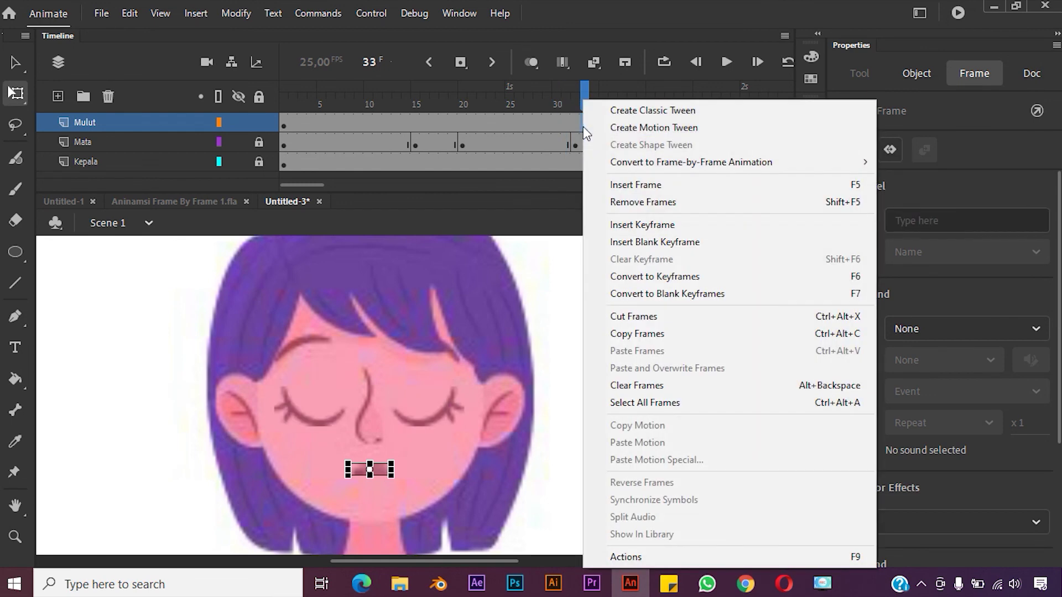
pyautogui.click(637, 184)
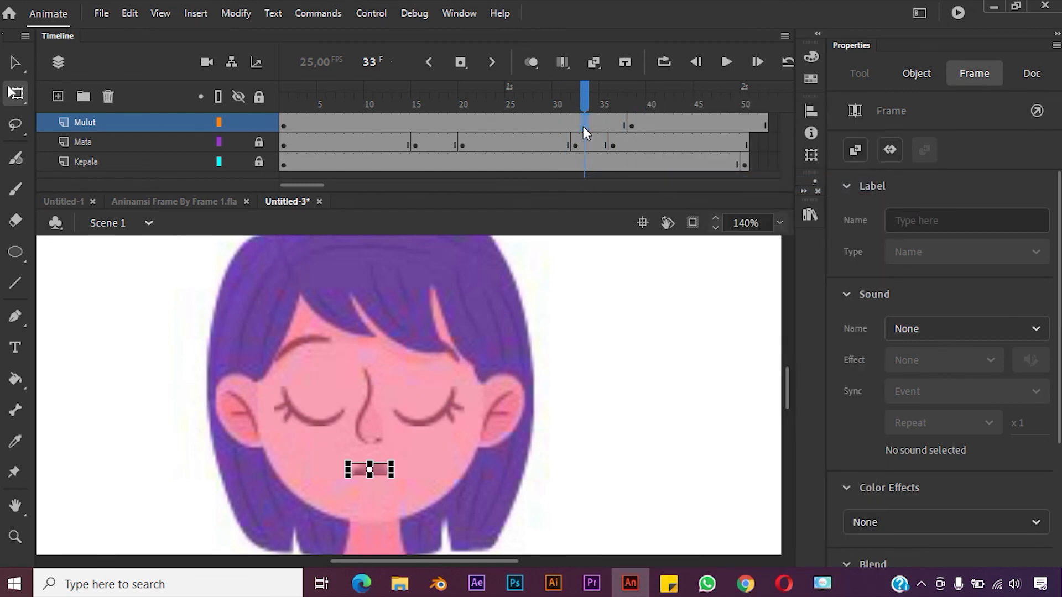
pyautogui.rightClick(583, 126)
pyautogui.click(638, 183)
# - Remove three frames from the smile section of the Mulut layer so the layer ends at frame 50
pyautogui.click(681, 125)
pyautogui.rightClick(681, 125)
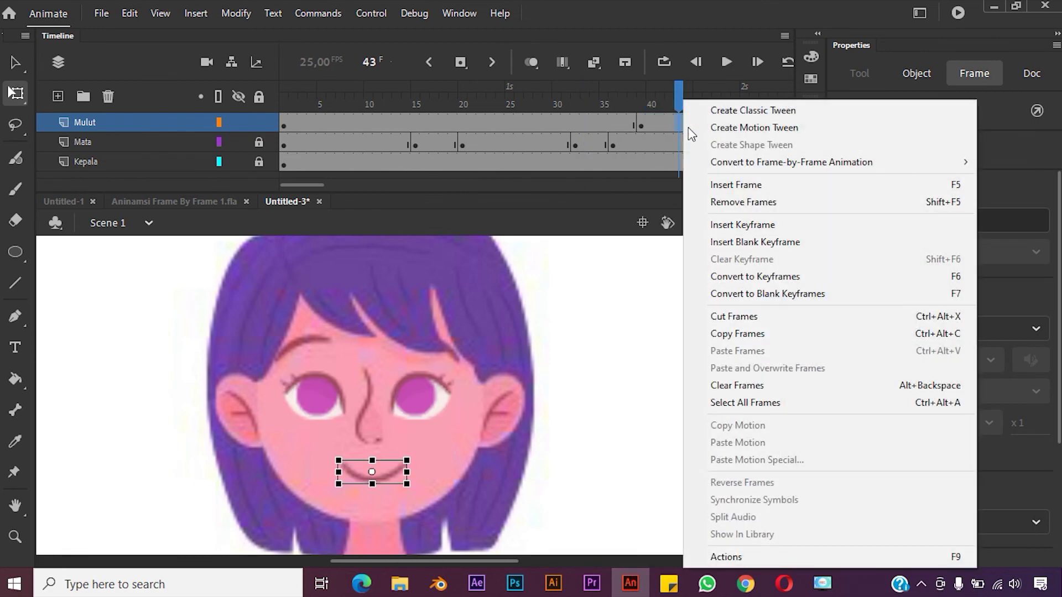
pyautogui.click(692, 203)
pyautogui.click(688, 125)
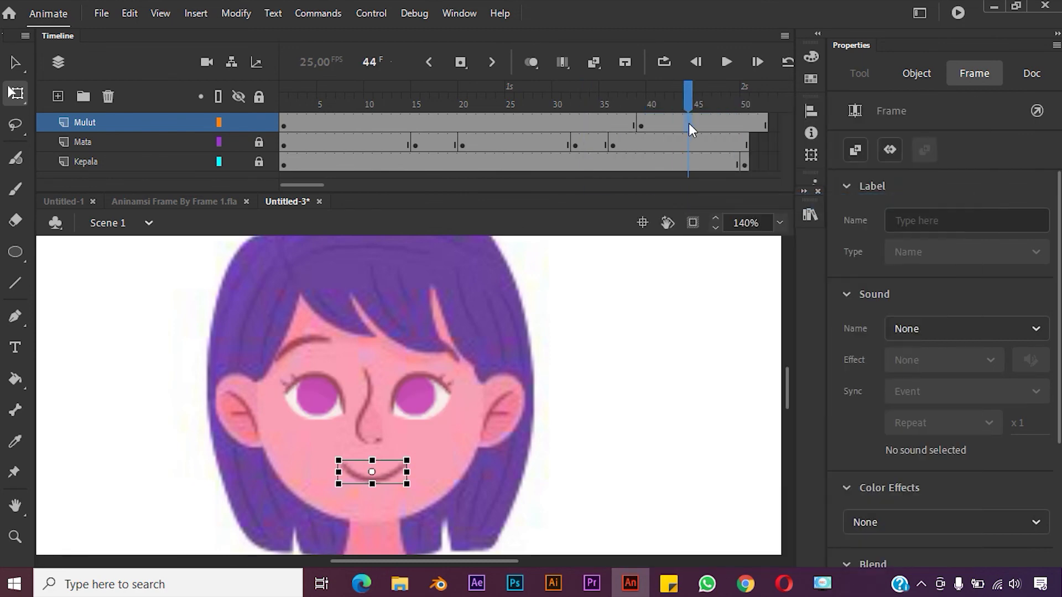
pyautogui.rightClick(688, 126)
pyautogui.click(742, 201)
pyautogui.click(694, 125)
pyautogui.rightClick(694, 125)
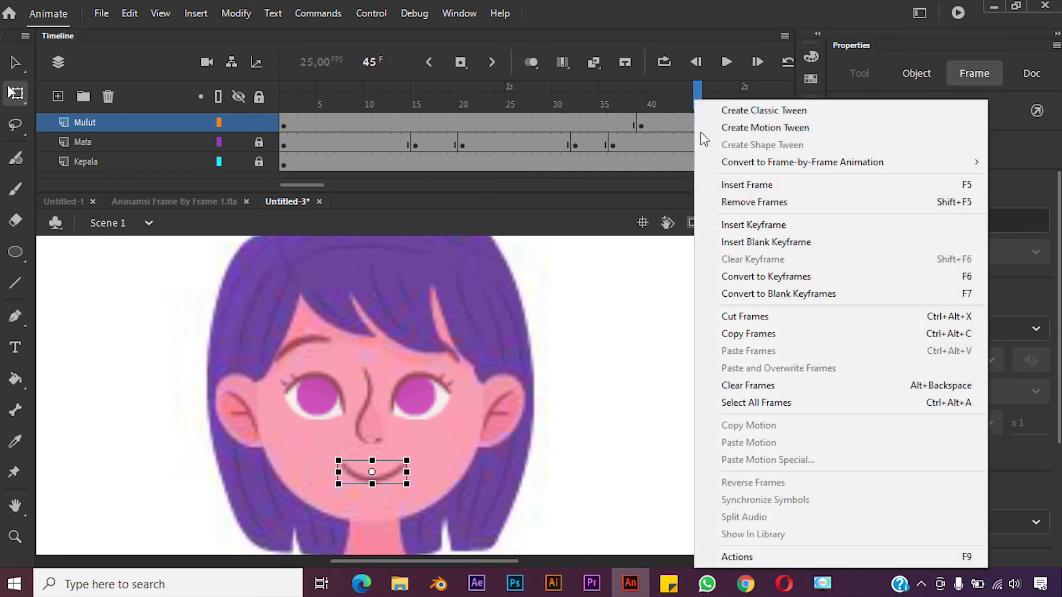
pyautogui.click(728, 203)
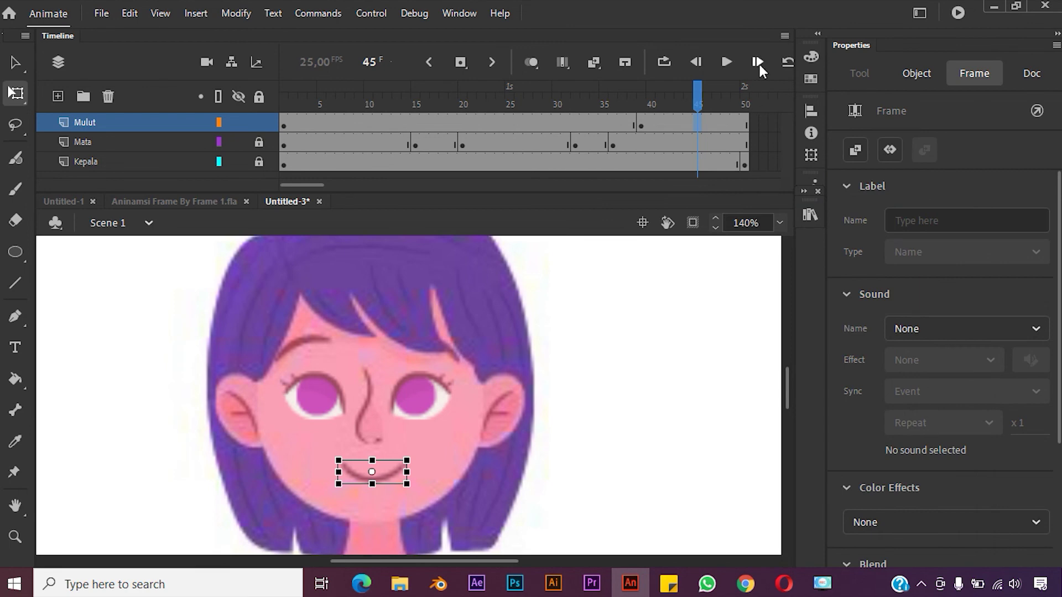
# - Play the animation in the timeline and test the movie to review the blinking and the smile
pyautogui.click(734, 64)
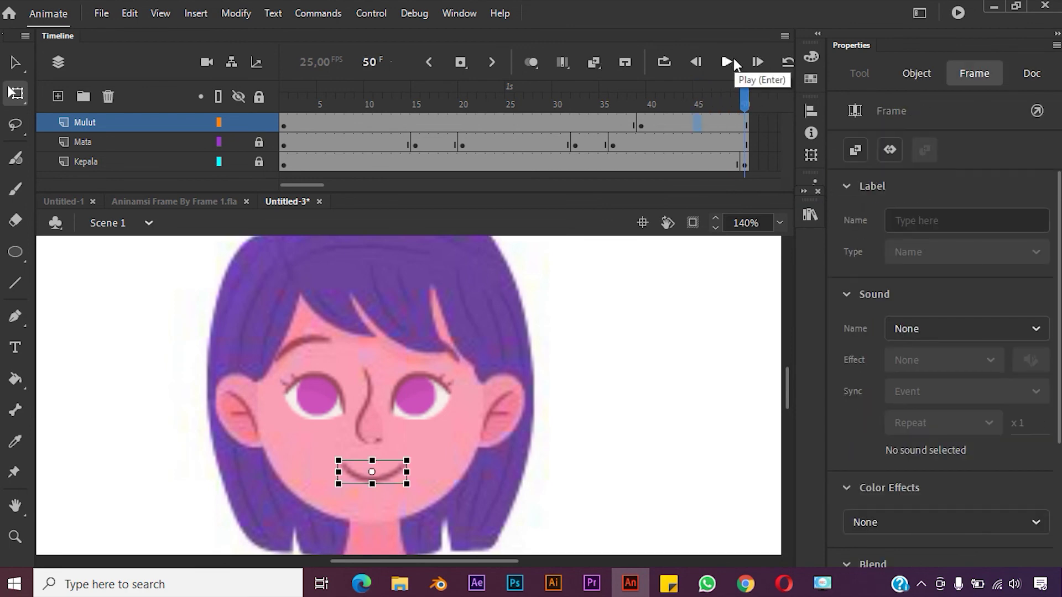
pyautogui.click(734, 64)
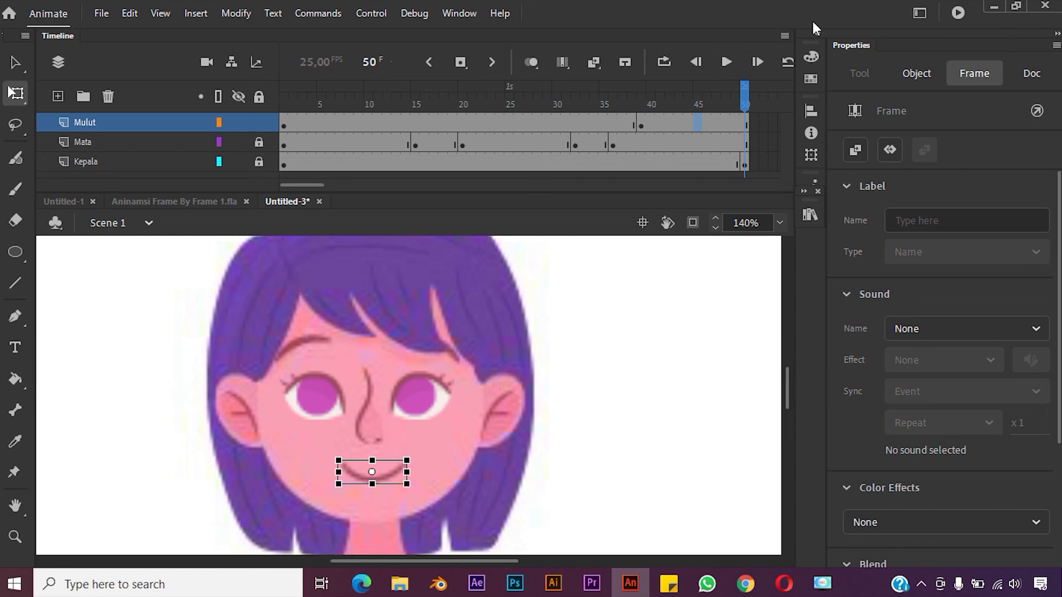
pyautogui.click(958, 13)
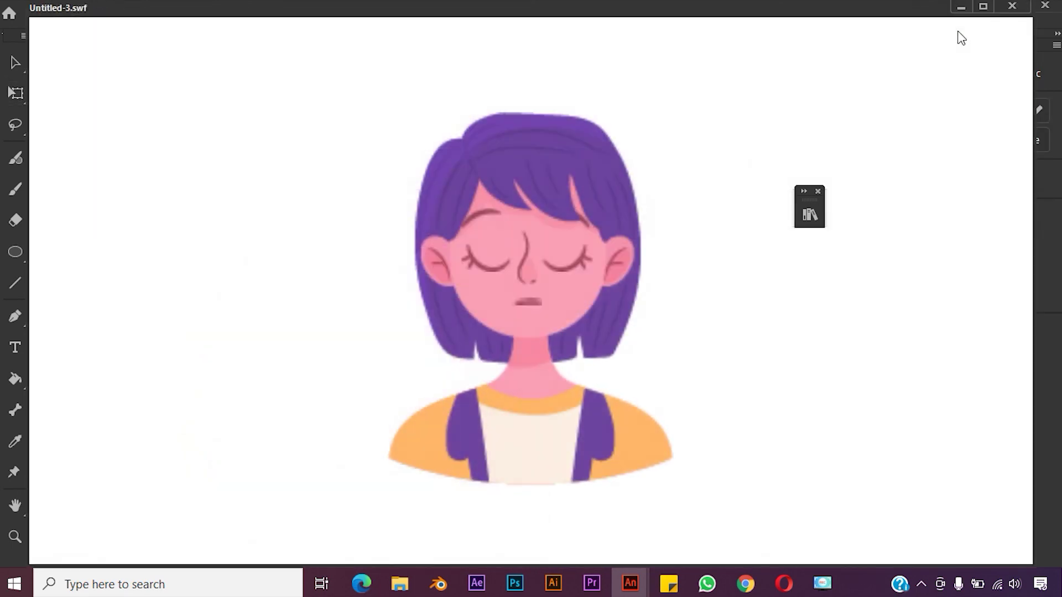